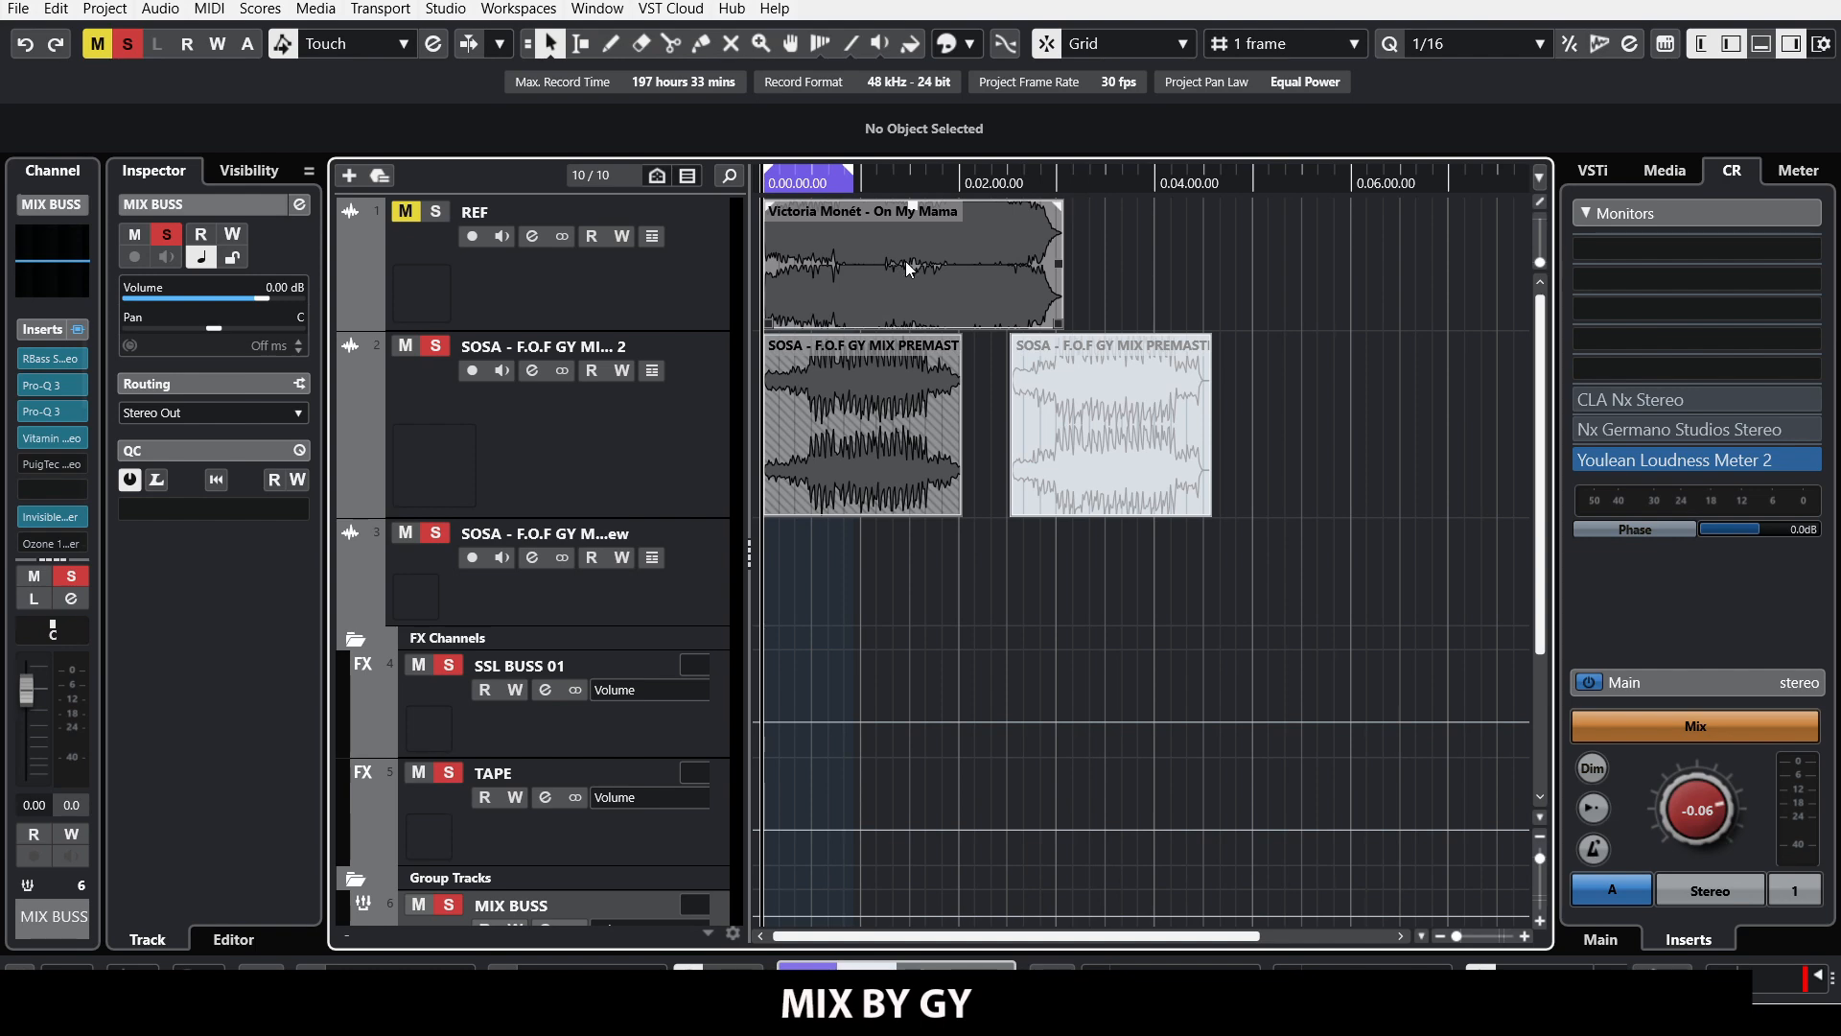
Step: Examine the waveforms of the reference song and the premaster mix clips across the timeline
key(h)
key(h)
key(h)
key(h)
key(h)
key(h)
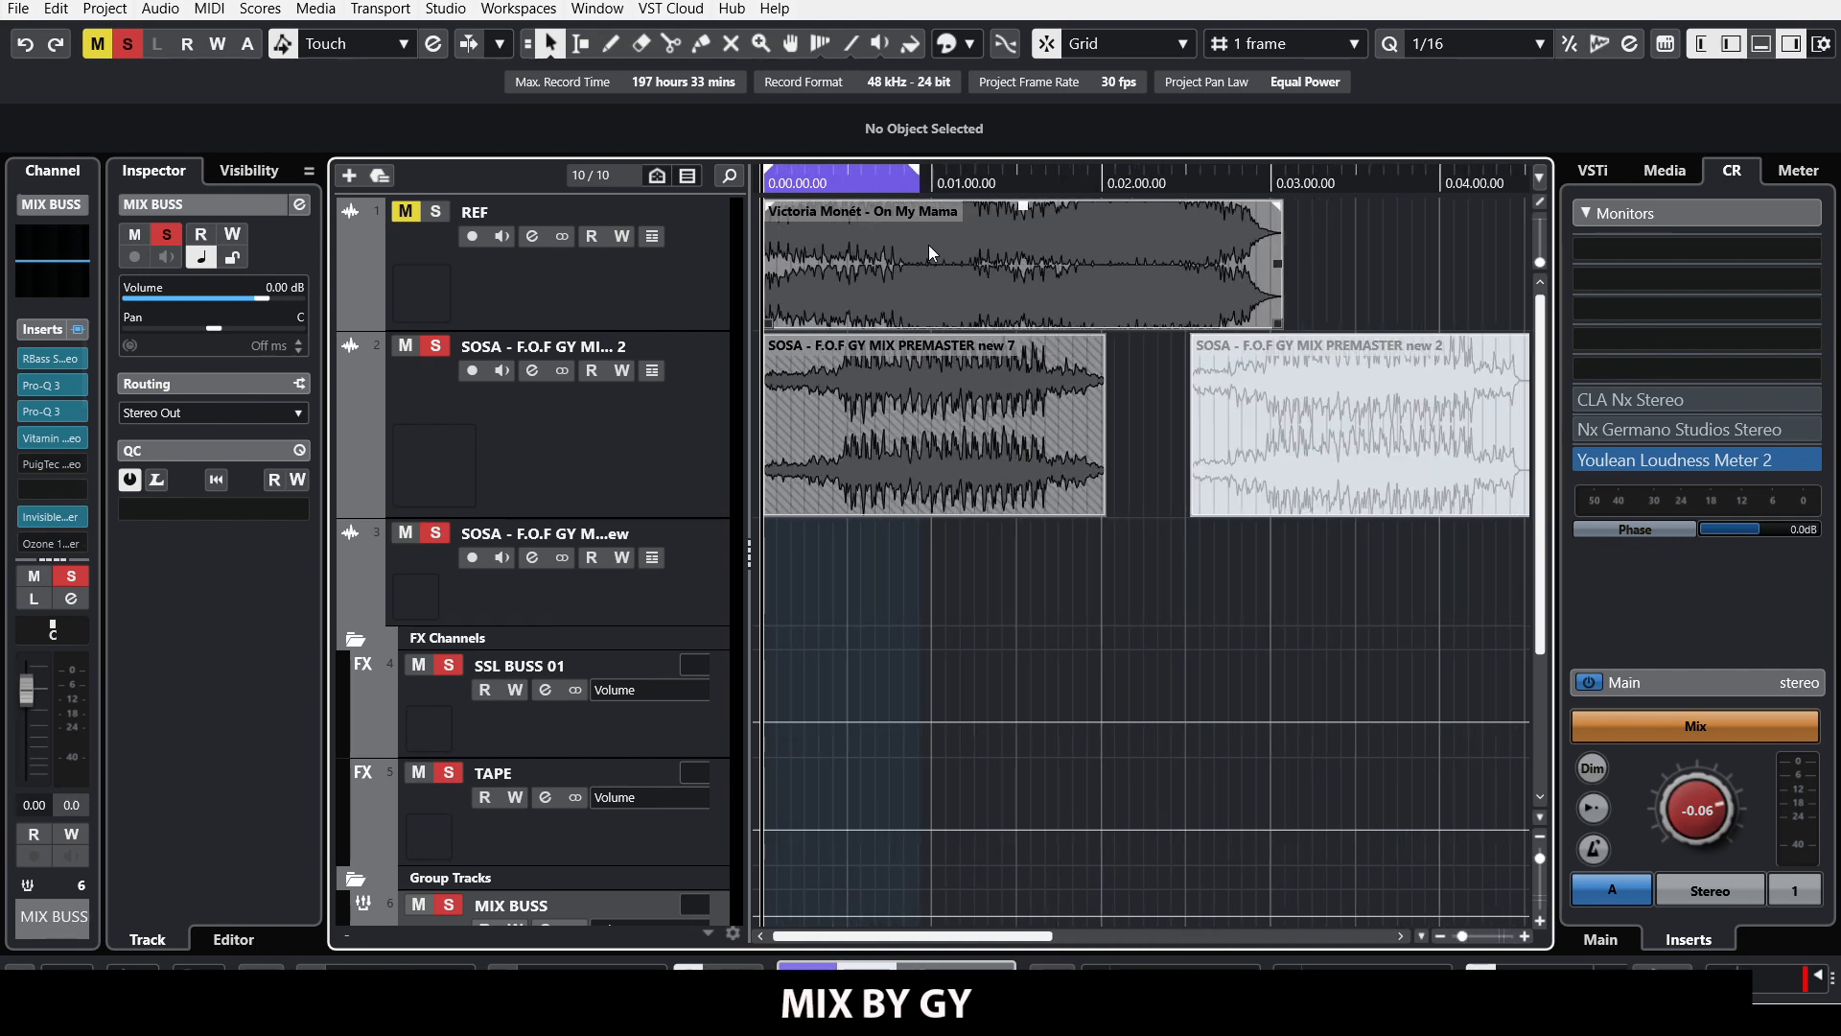
key(h)
key(g)
key(g)
key(g)
key(g)
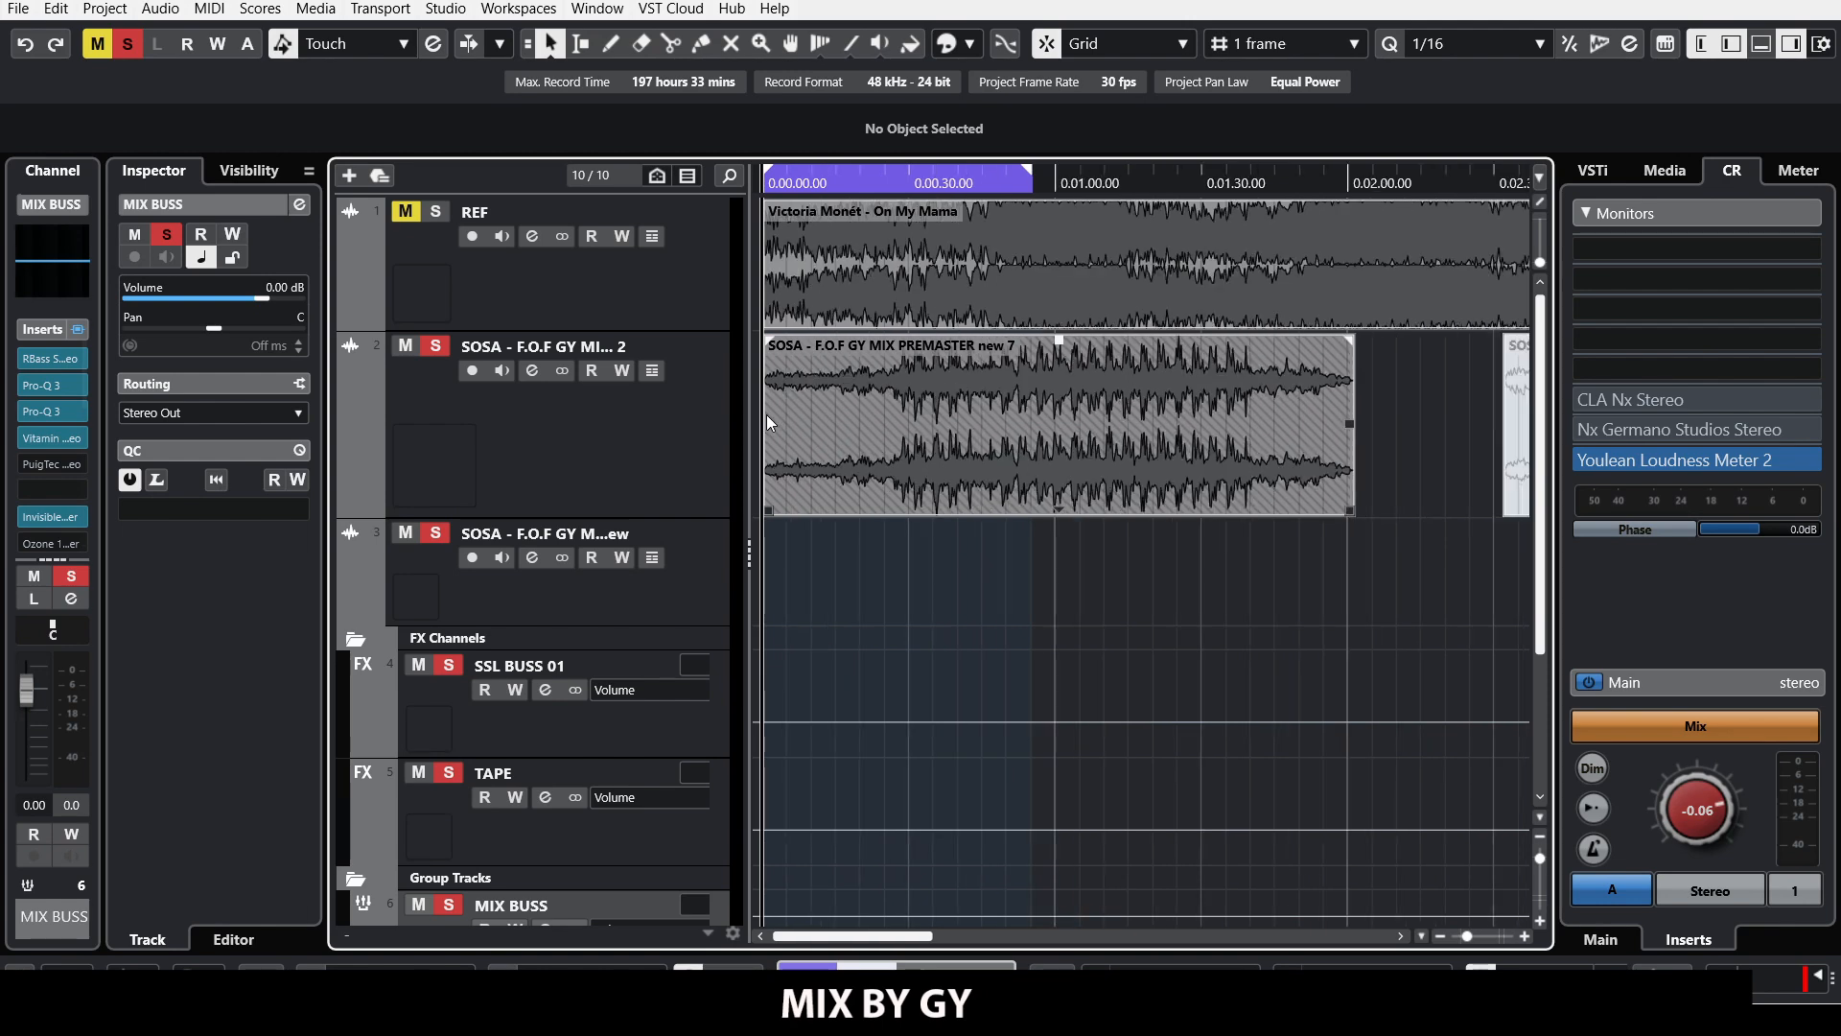
Step: Select the second track, holding the SOSA premaster mix, and reduce its height in the track list
click(729, 434)
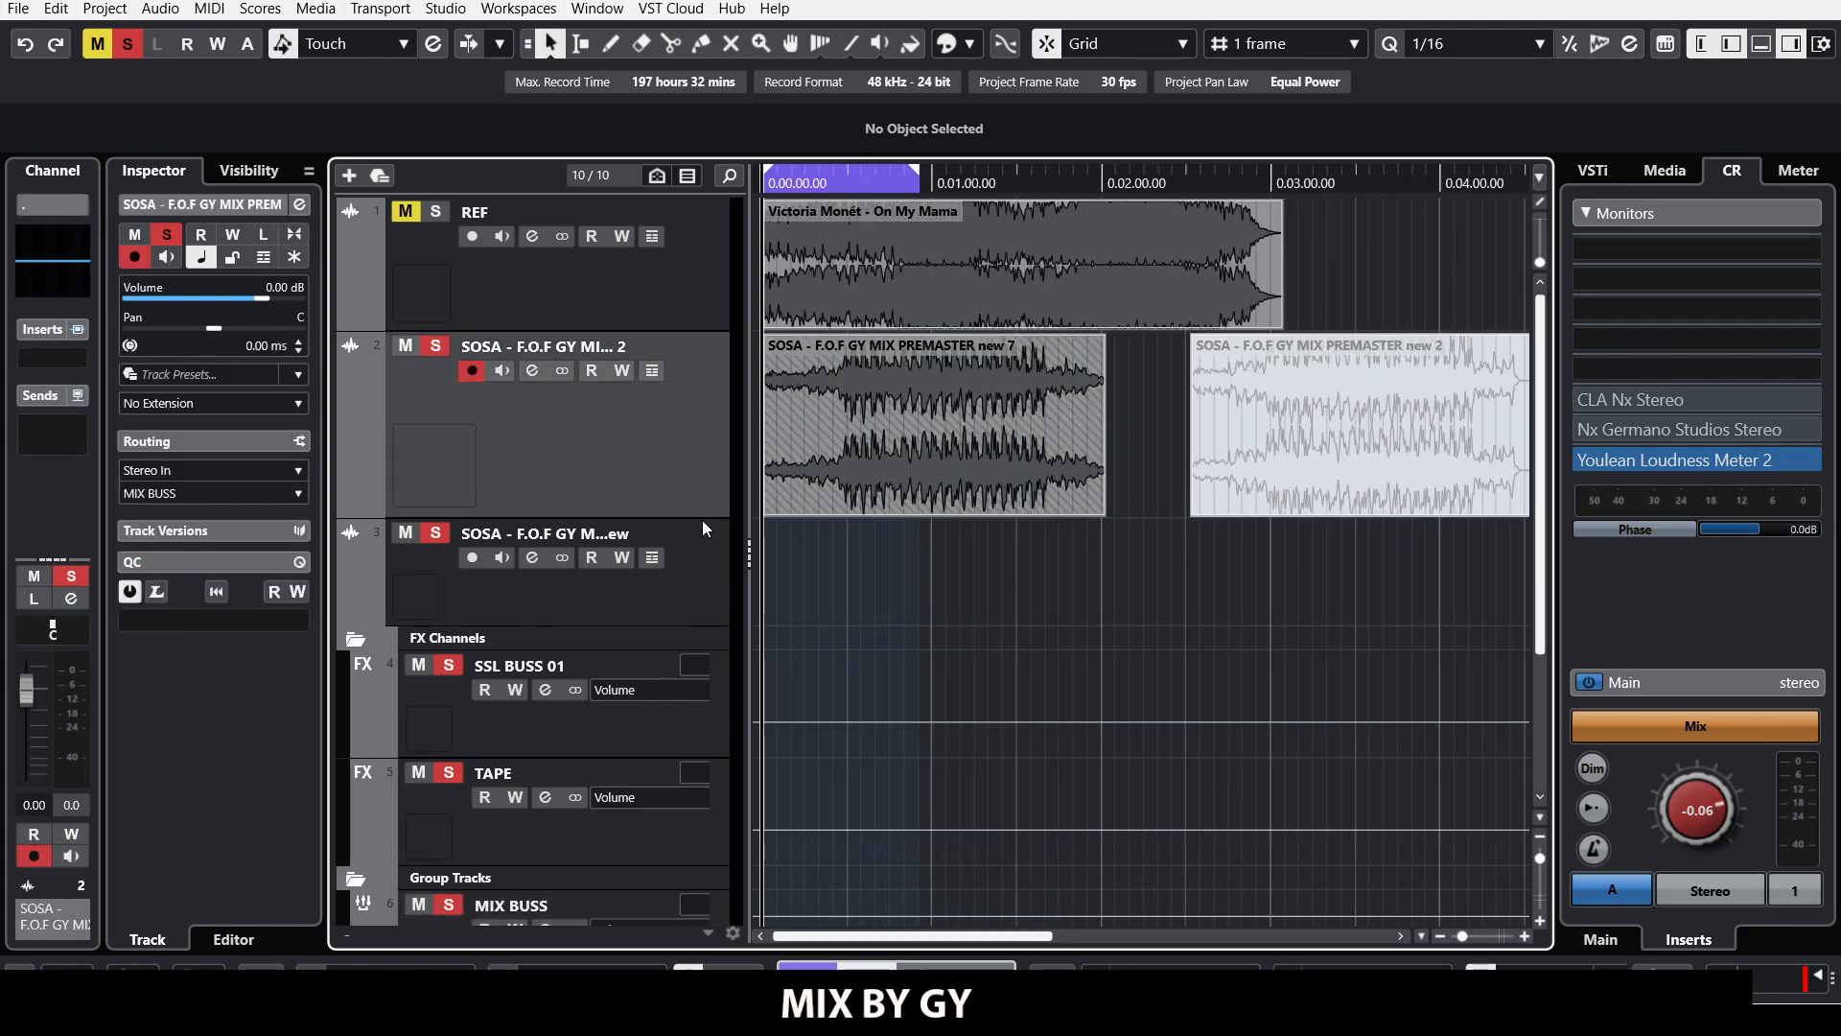
drag(702, 519, 696, 493)
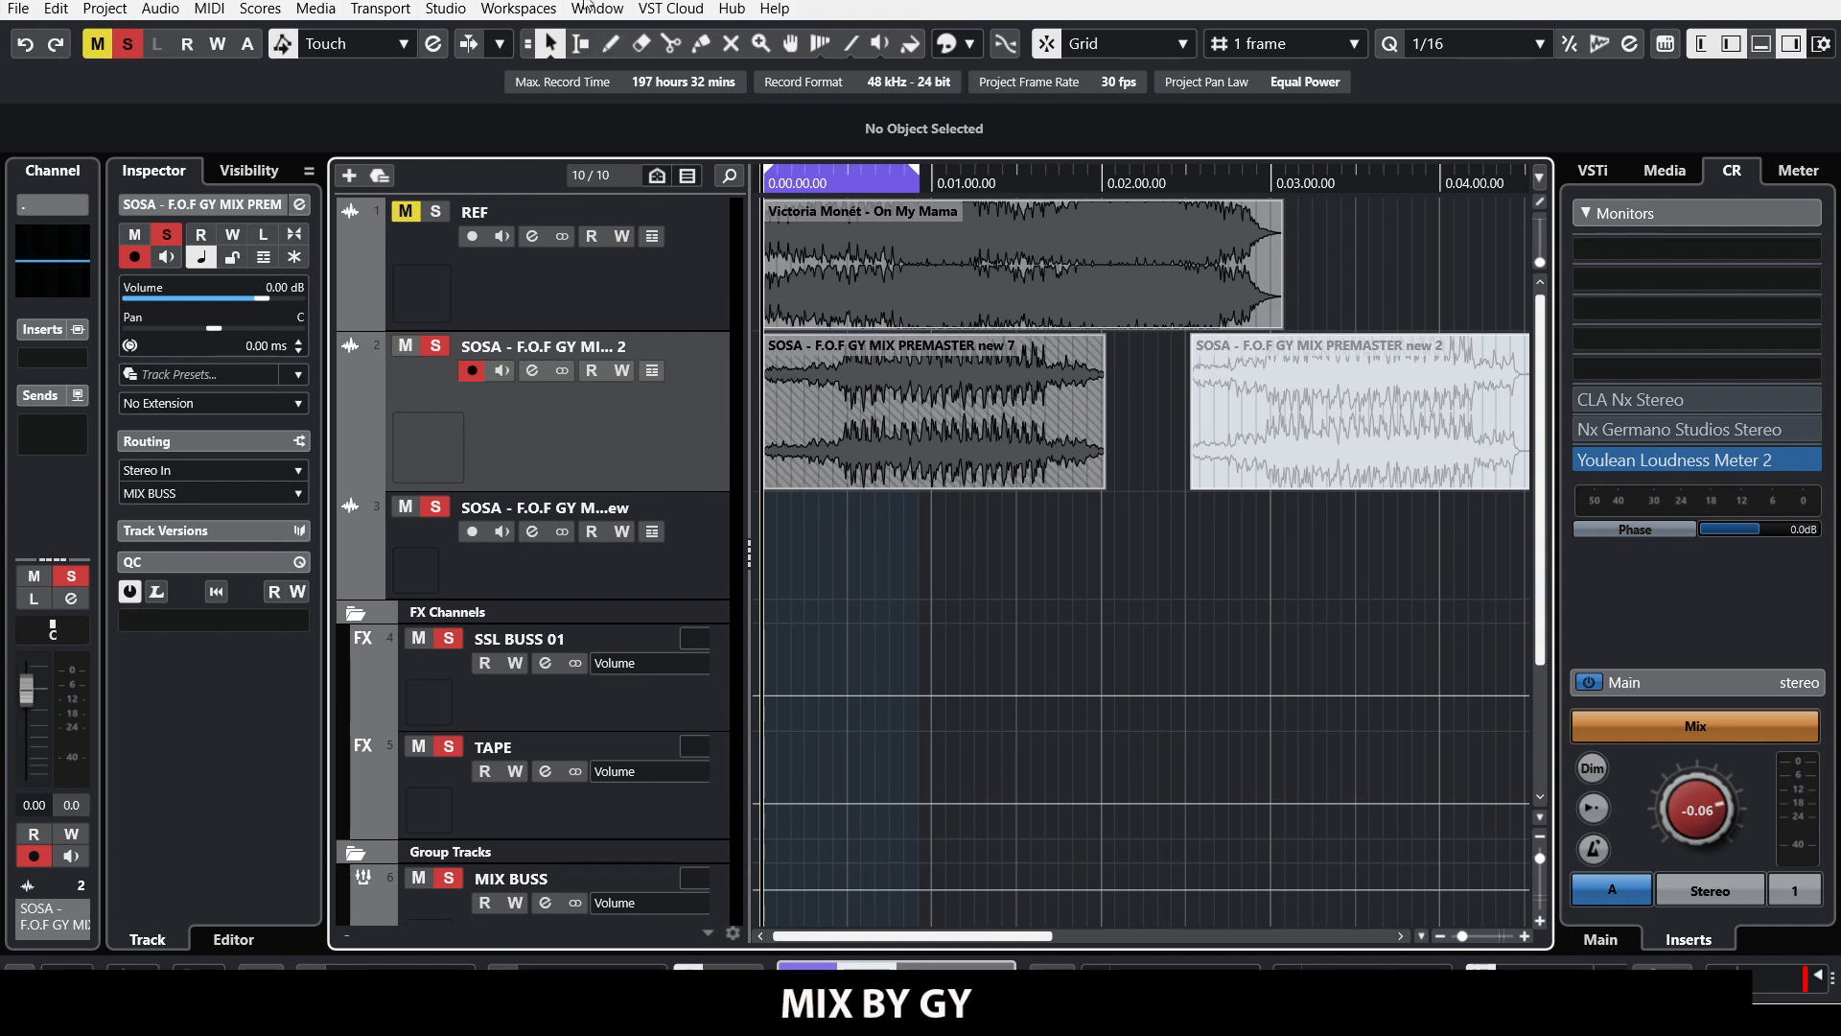
key(g)
key(g)
key(g)
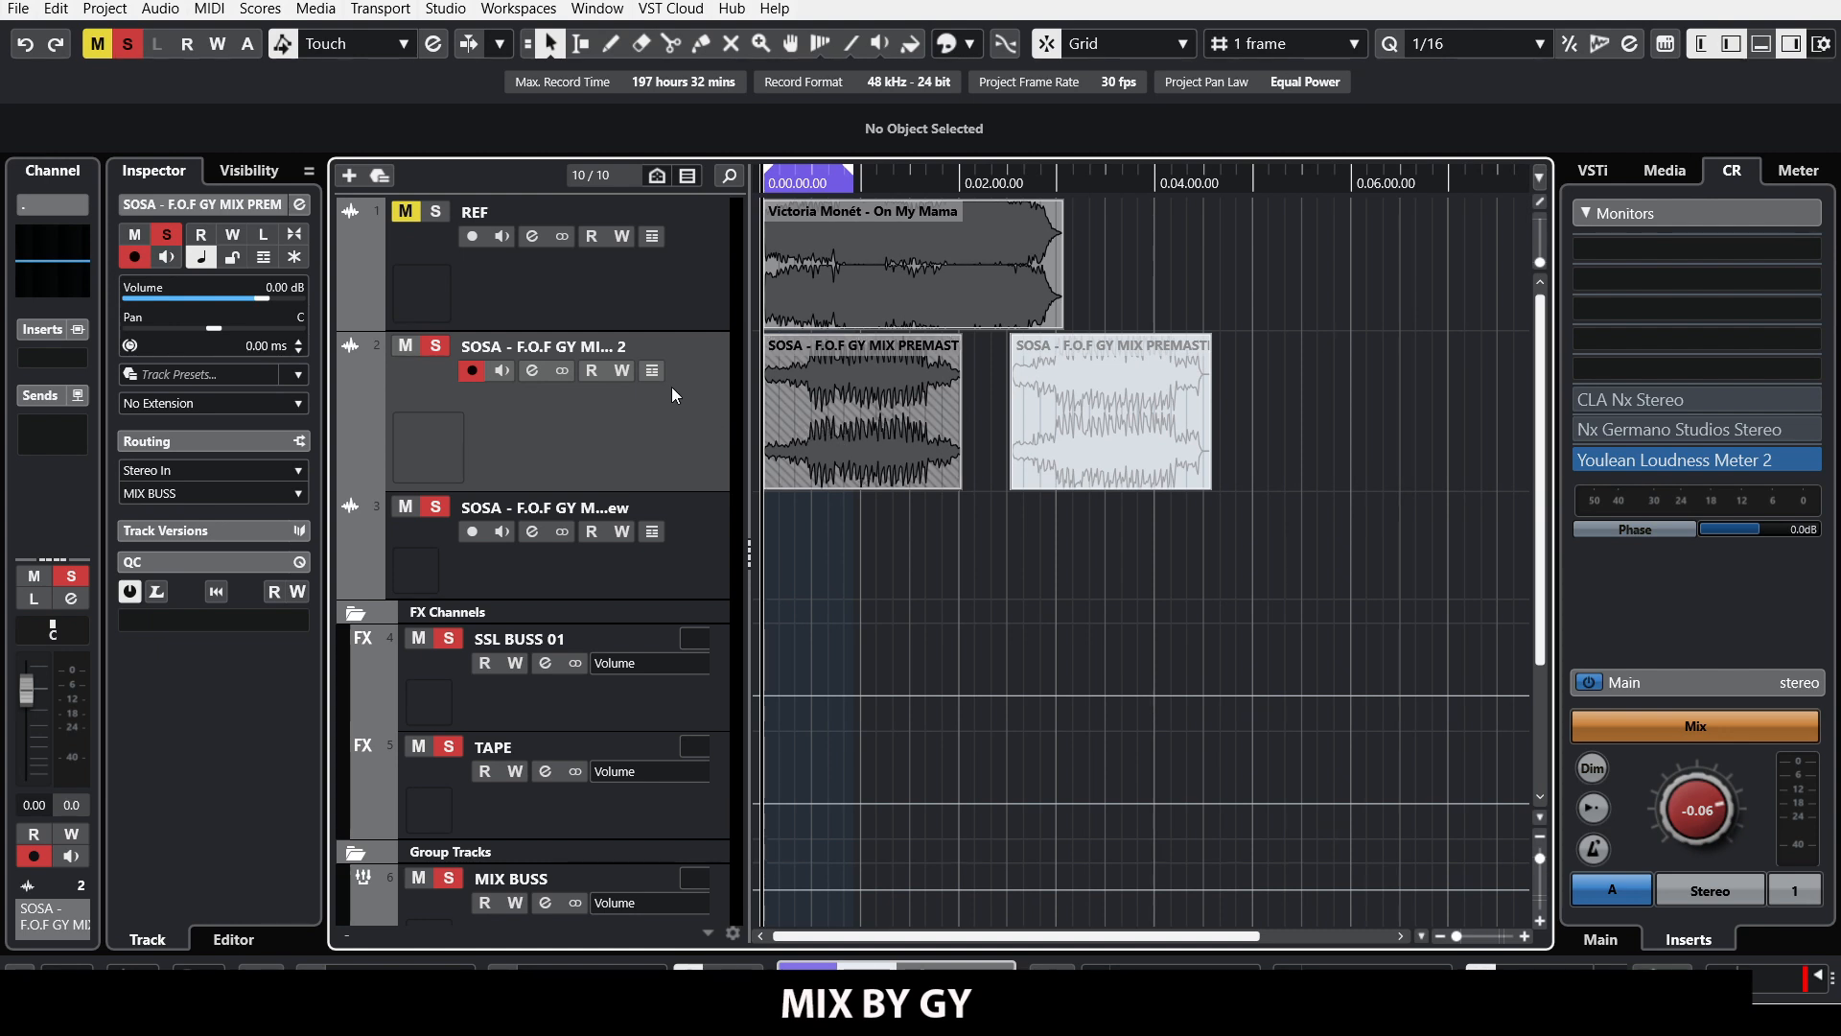
key(h)
key(h)
key(h)
key(g)
key(g)
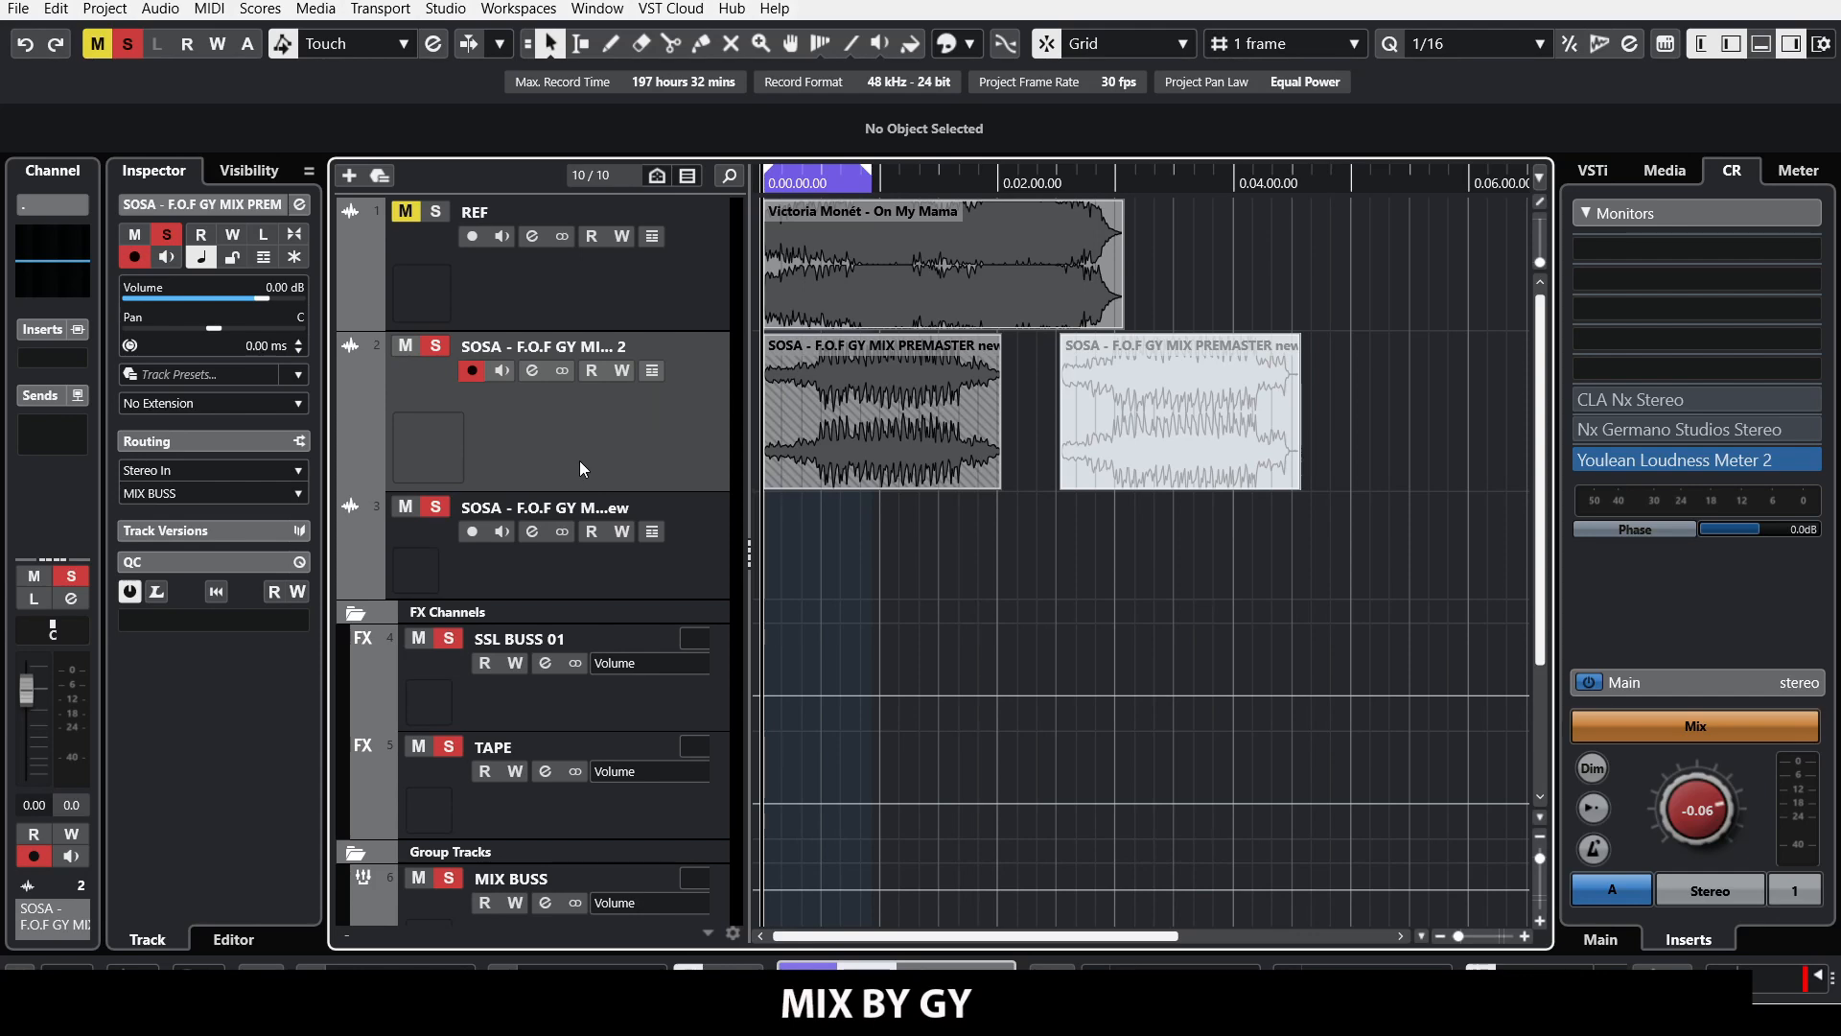
key(h)
key(h)
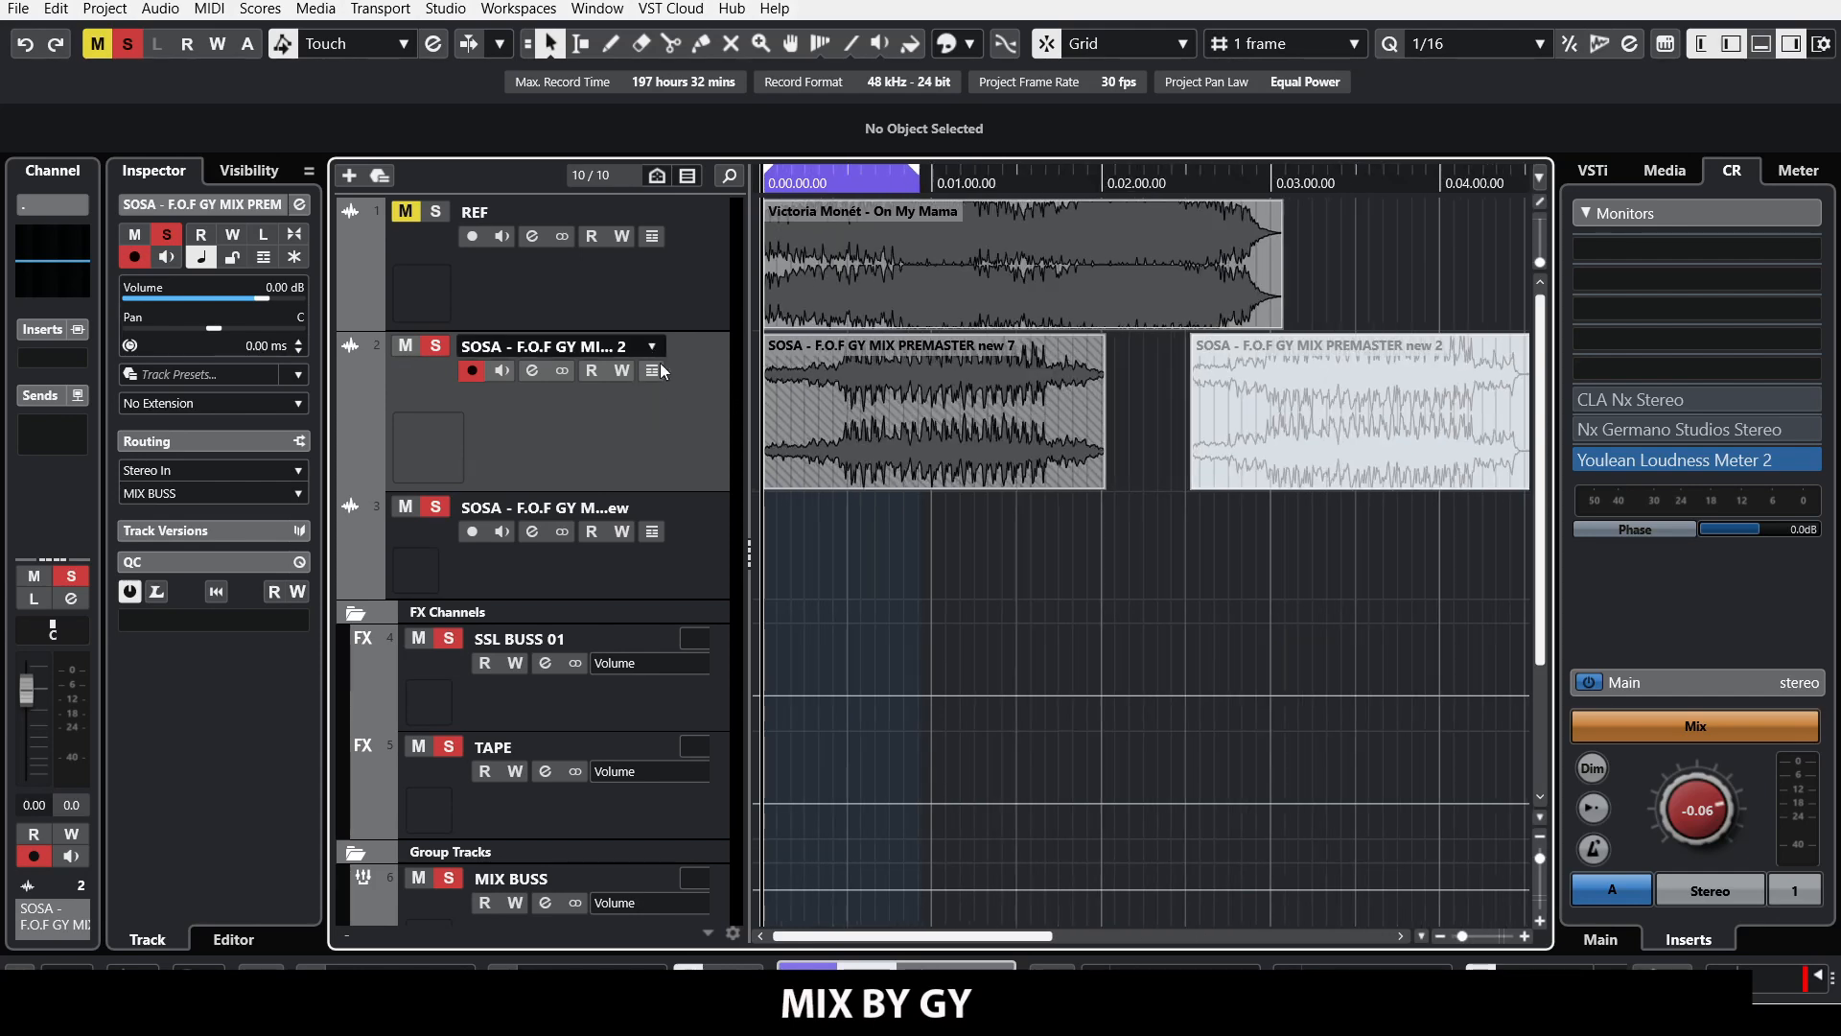
key(h)
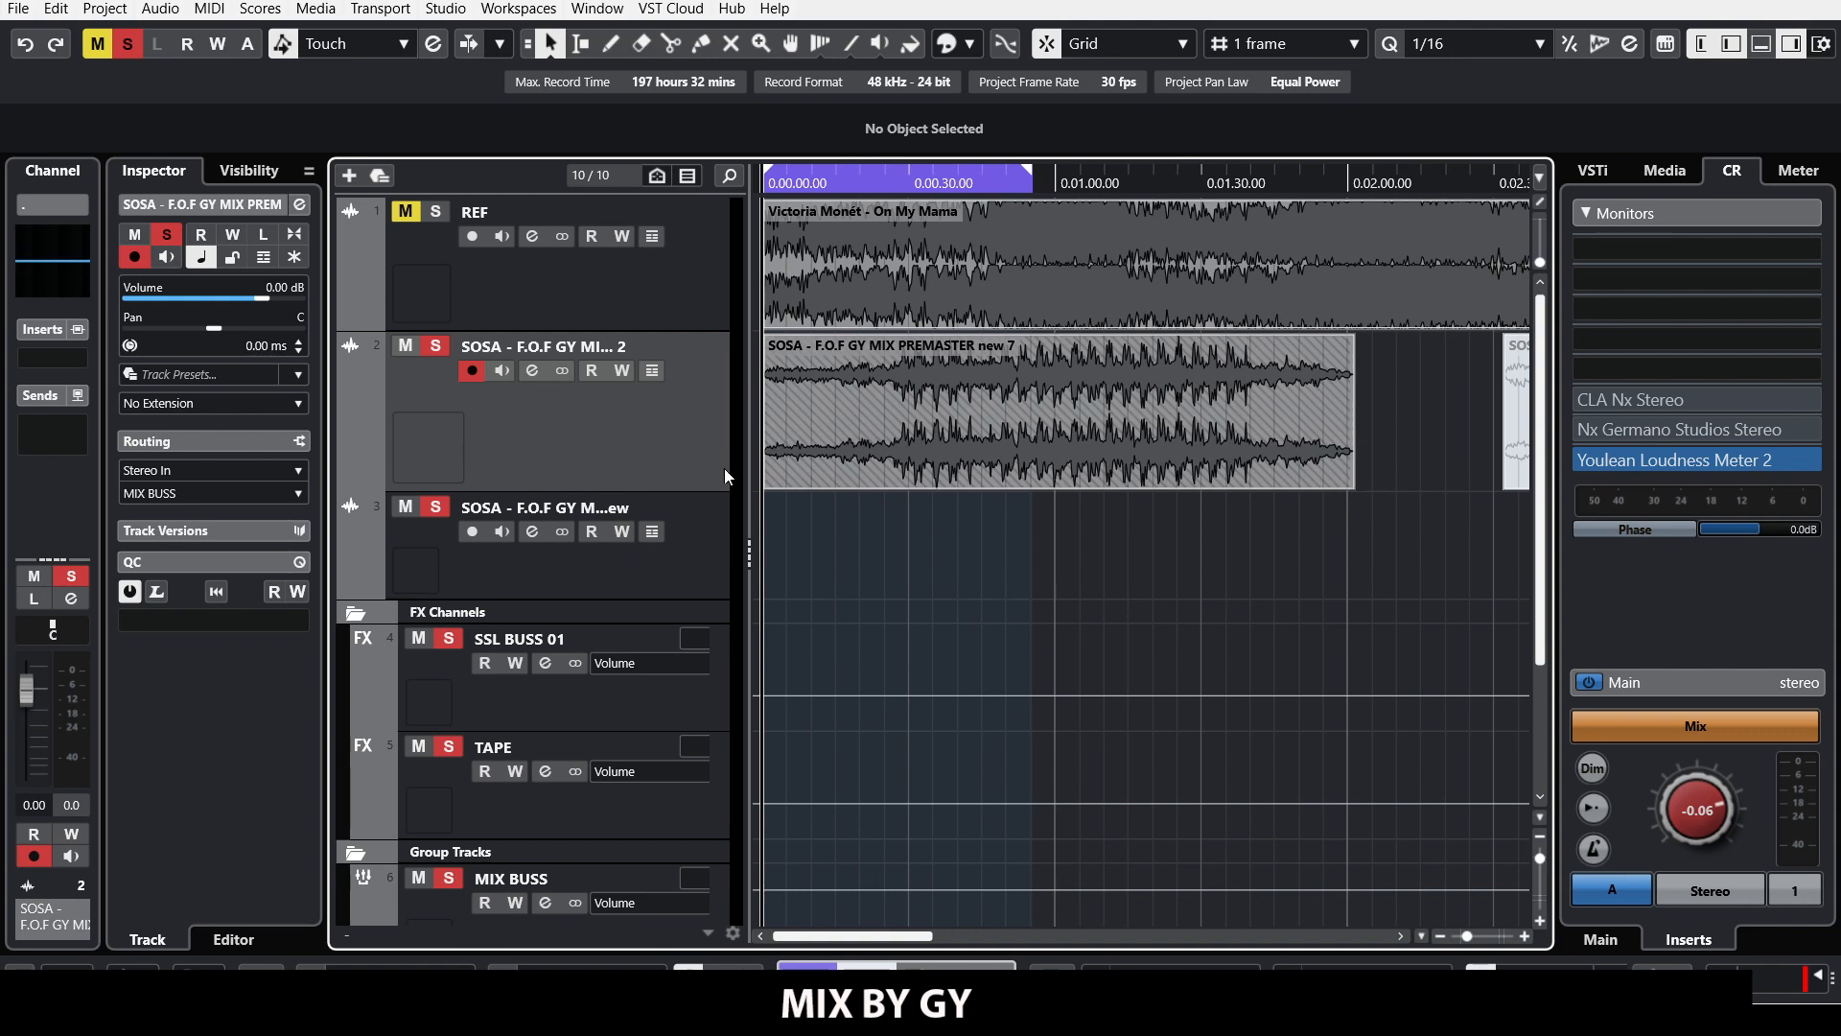
drag(705, 490, 697, 438)
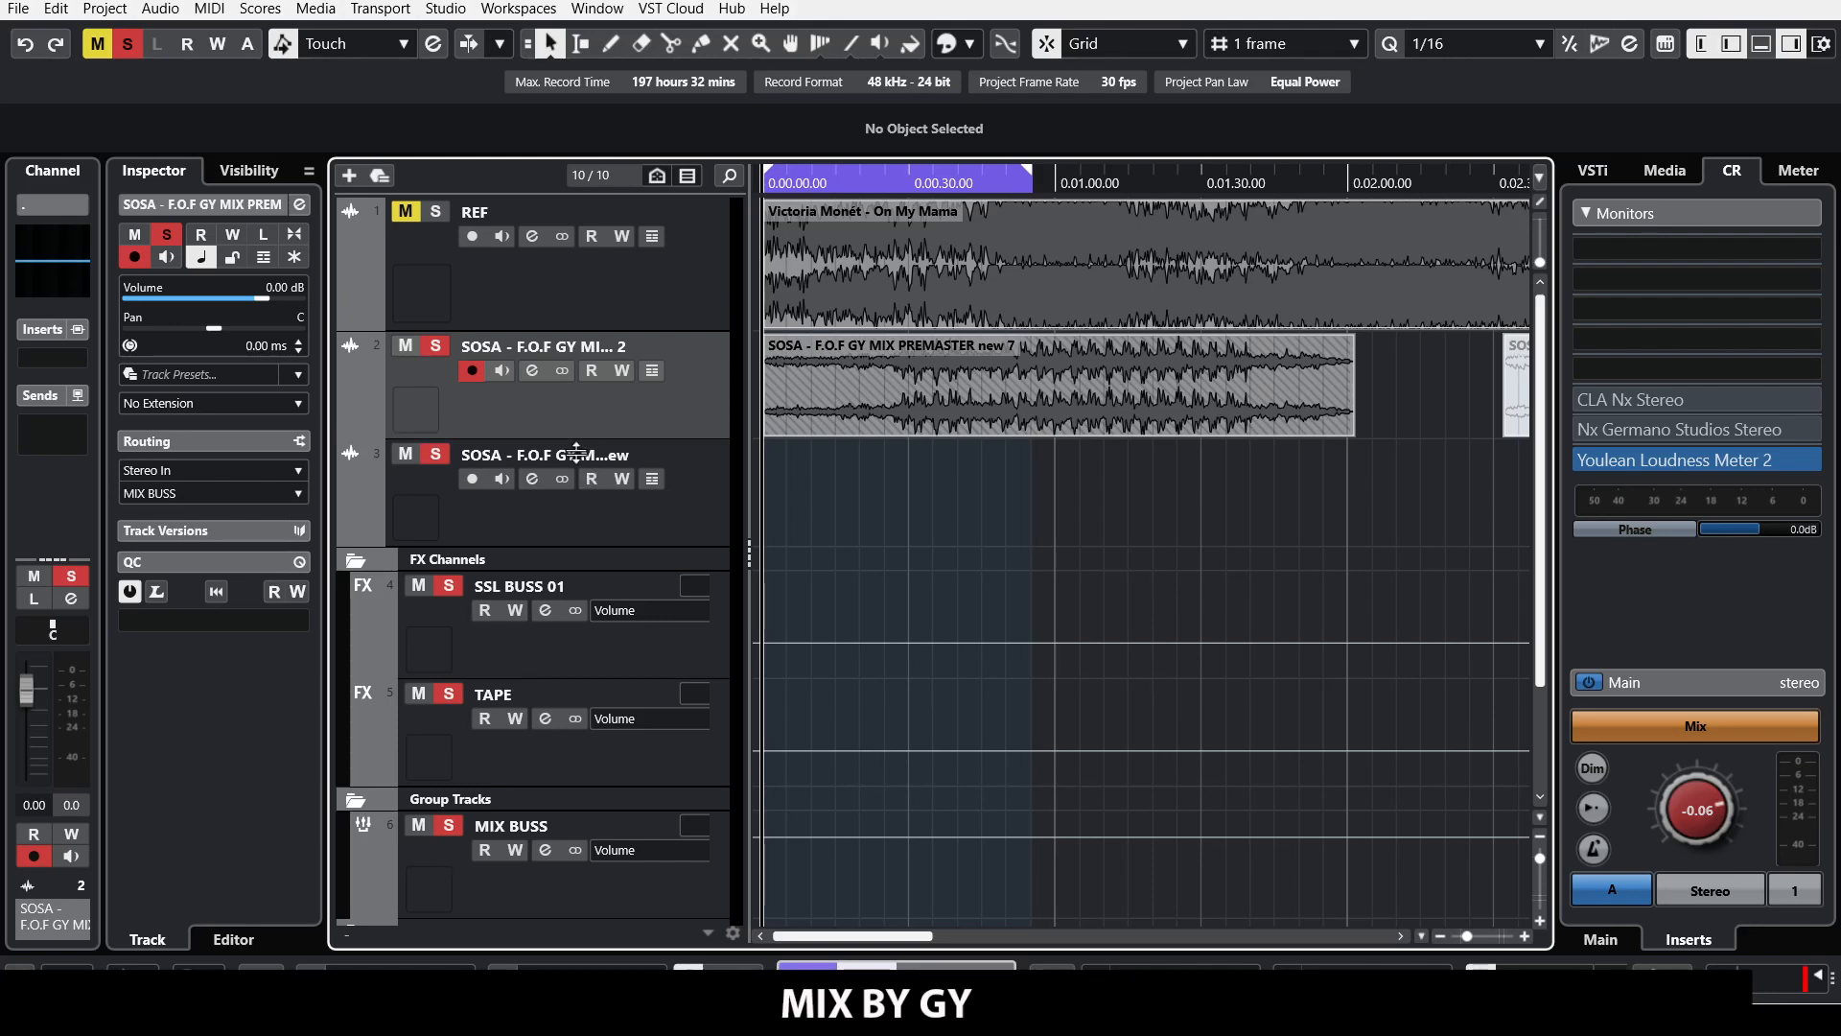
Step: Open the channel settings of the MIX BUSS group track and move the window clear of the track list
scroll(562, 489, down, 3)
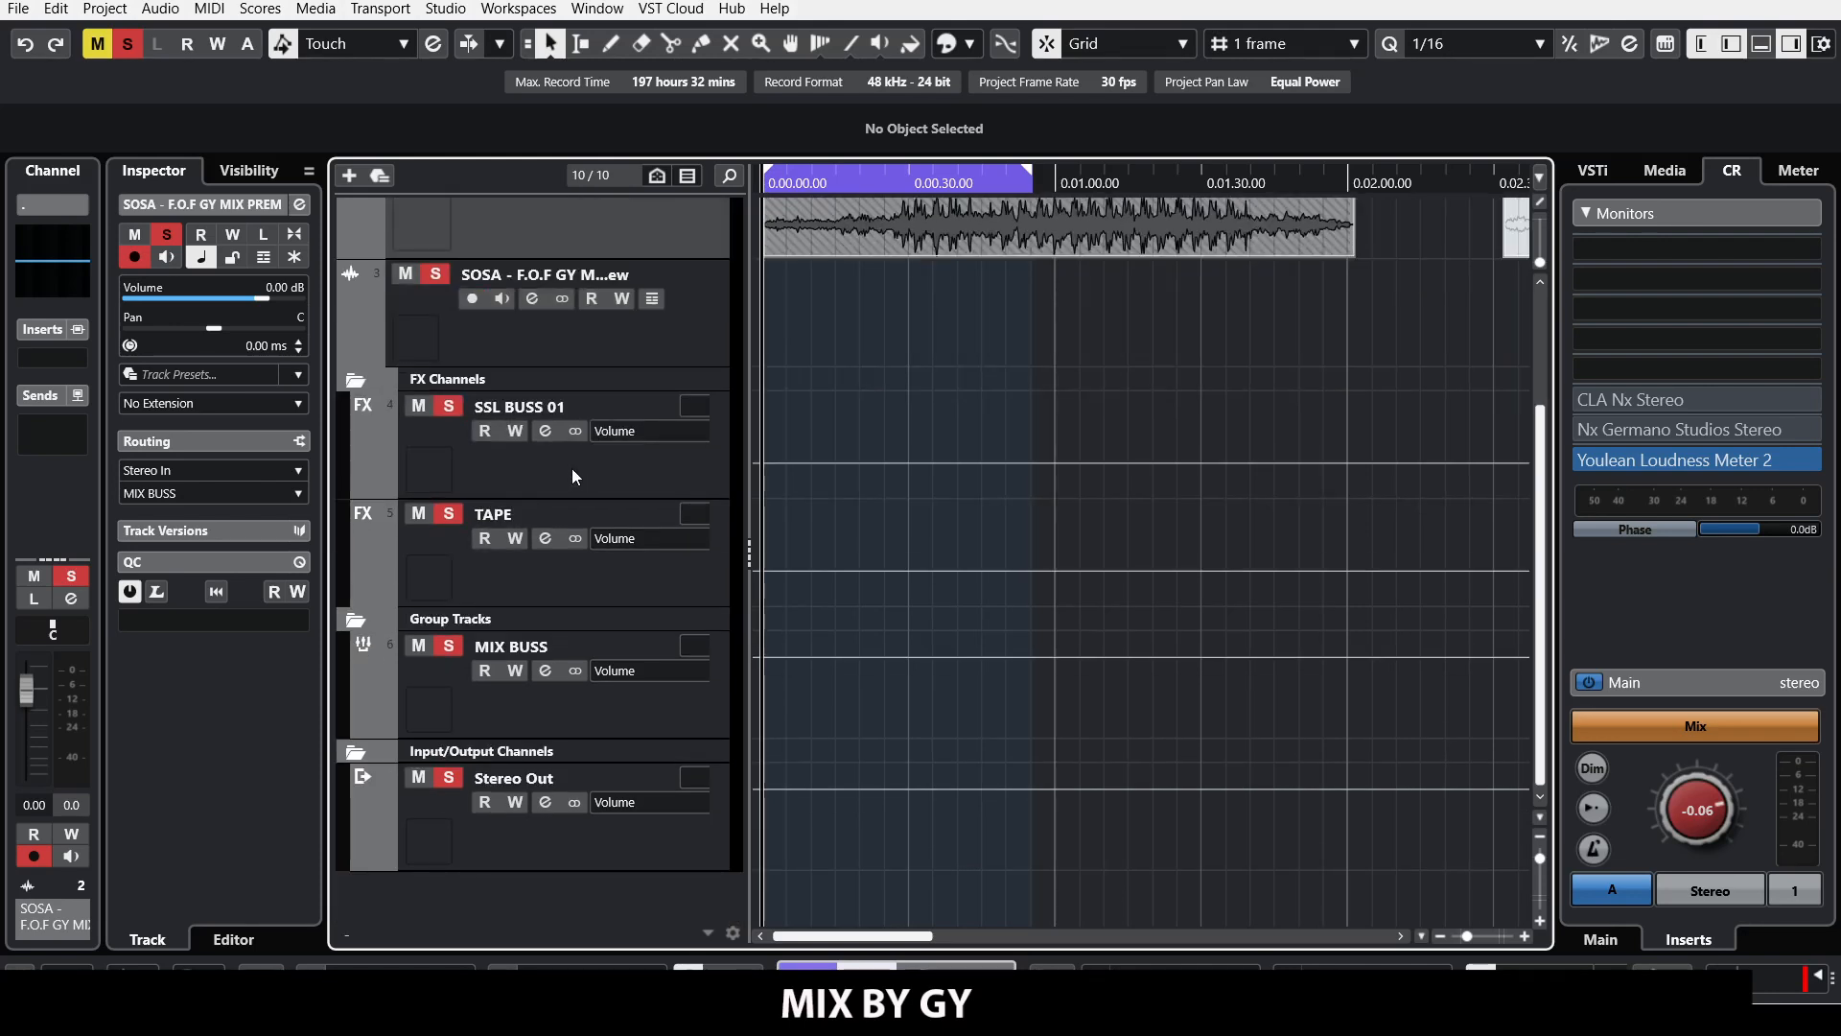
click(475, 706)
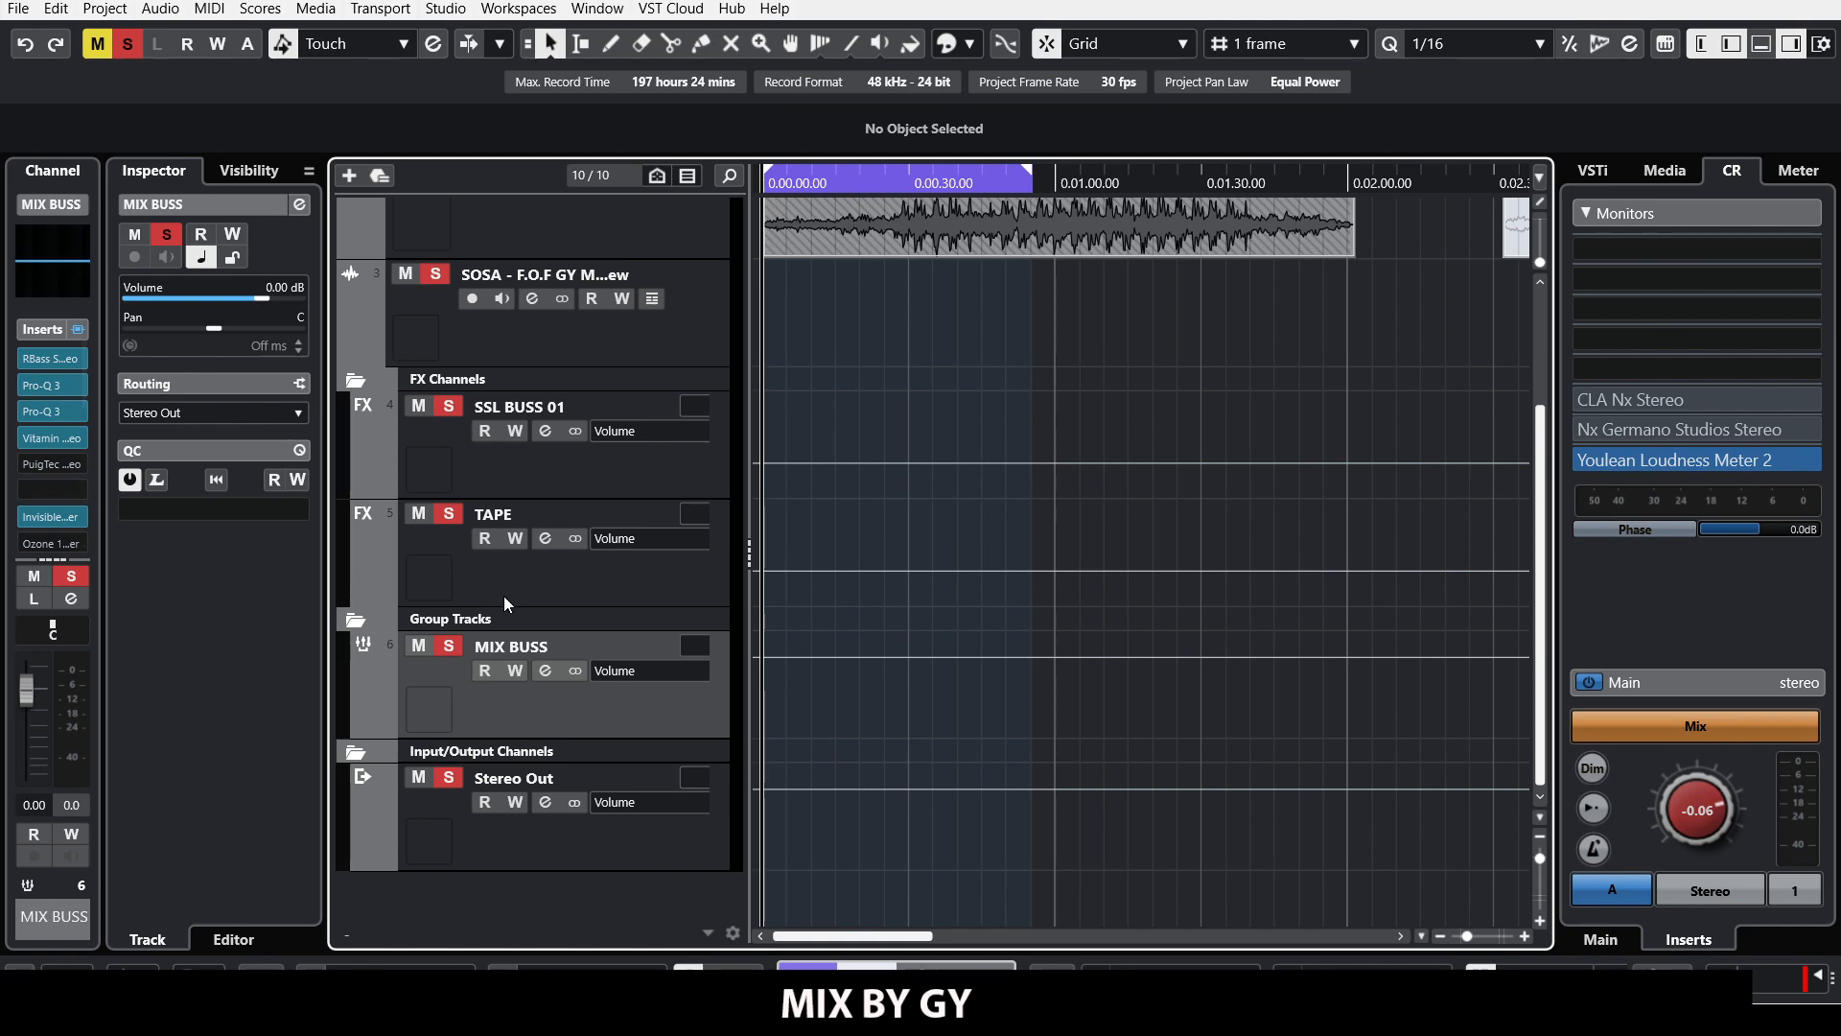
scroll(505, 591, up, 3)
scroll(505, 591, down, 3)
click(543, 674)
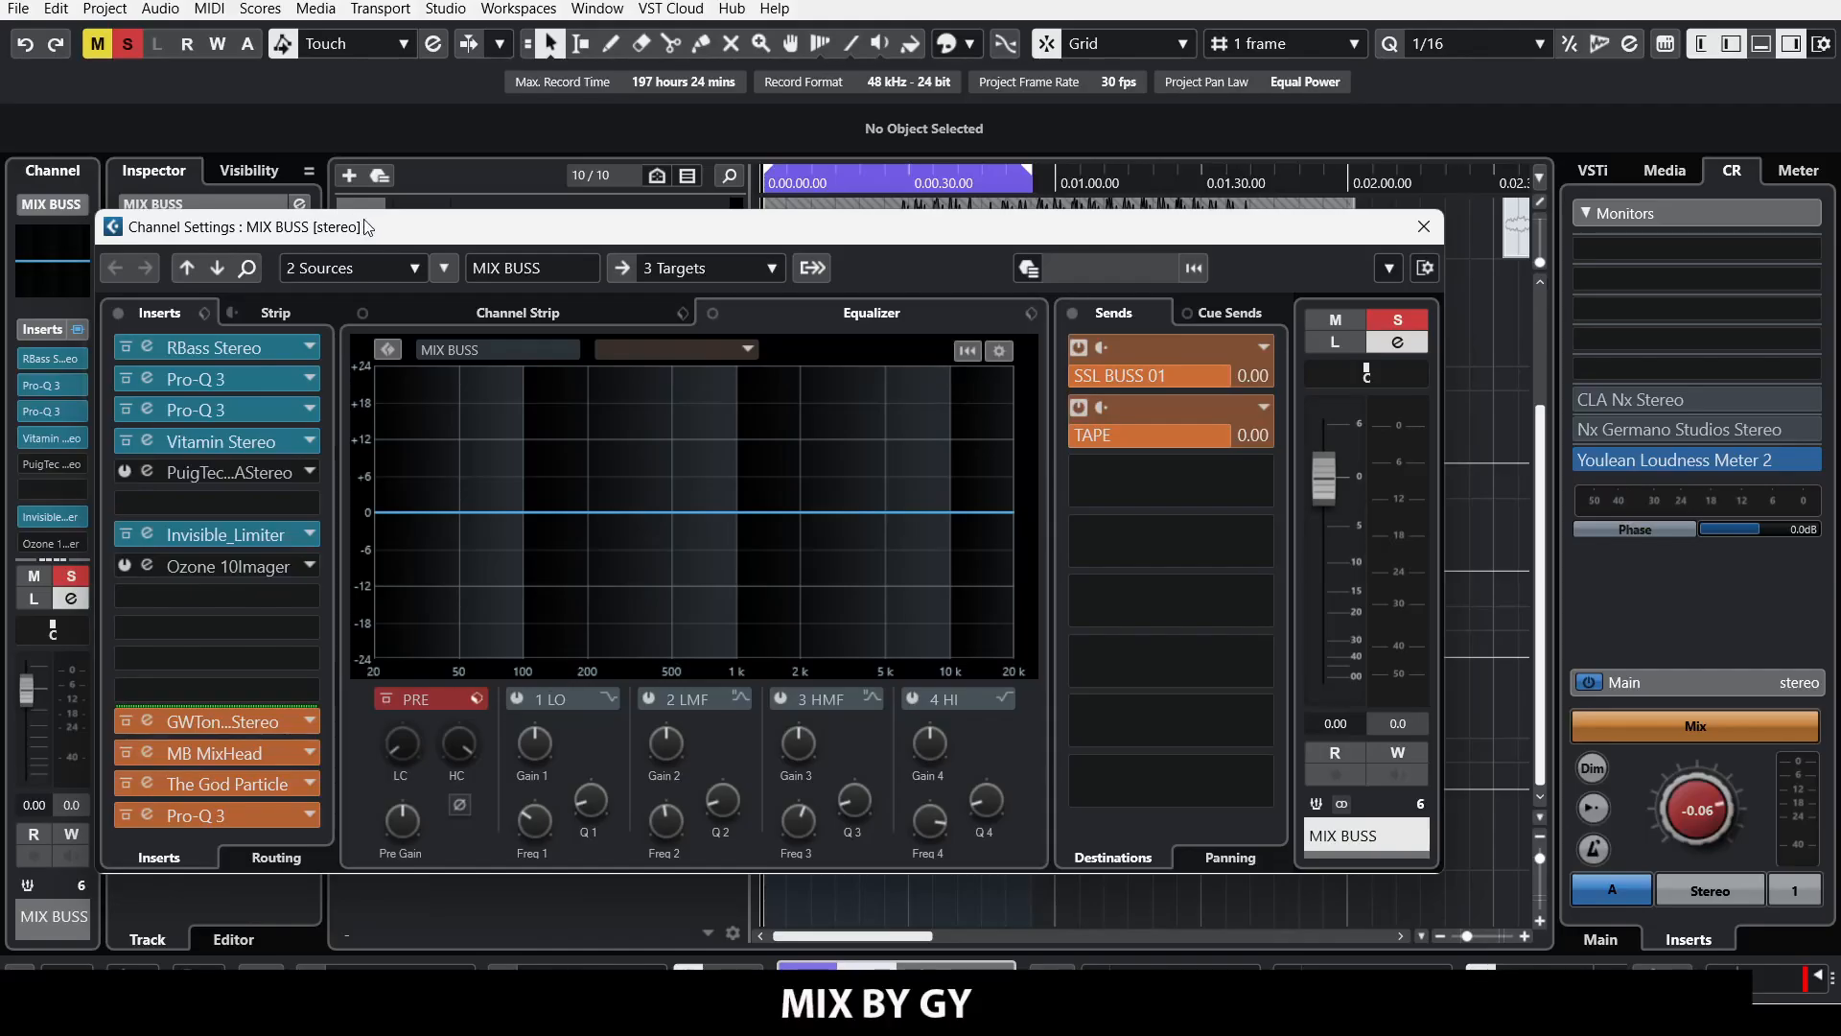
drag(369, 229, 1058, 275)
Step: Review the MIX BUSS inserts and sends alongside the track list, and close the channel settings
scroll(579, 321, up, 3)
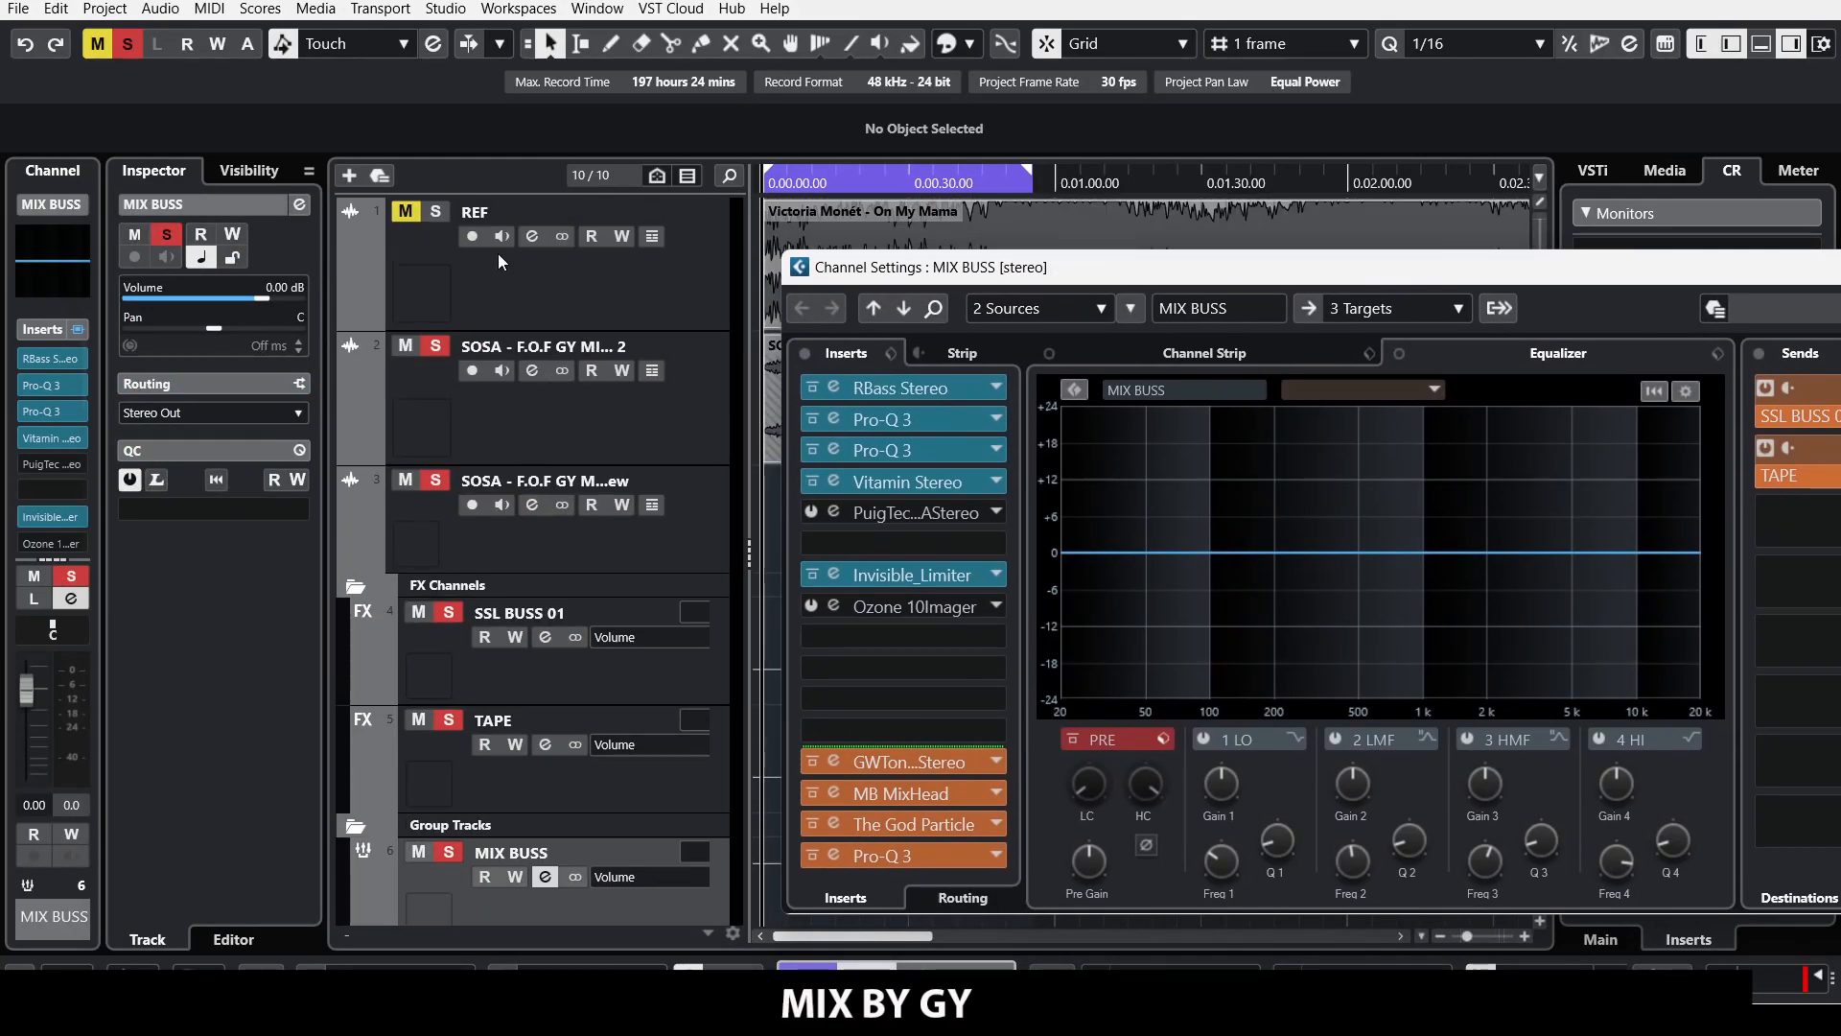
scroll(489, 619, down, 3)
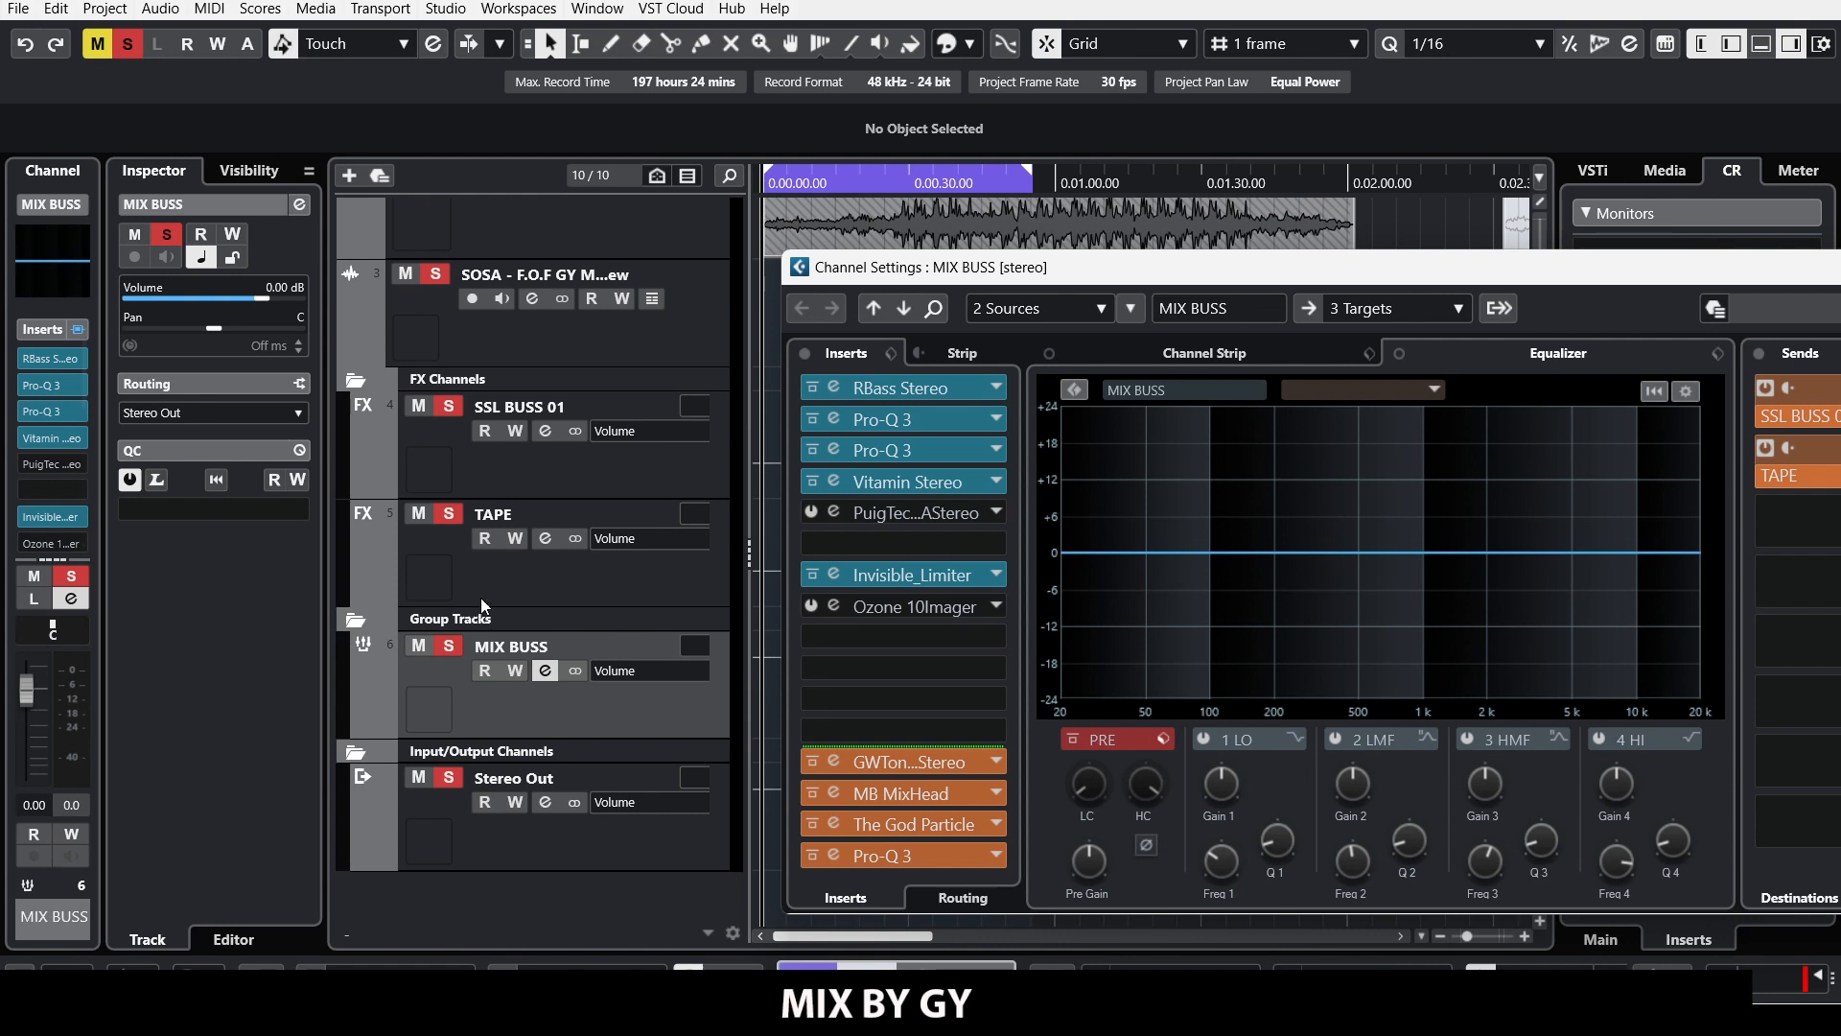
drag(856, 275, 805, 210)
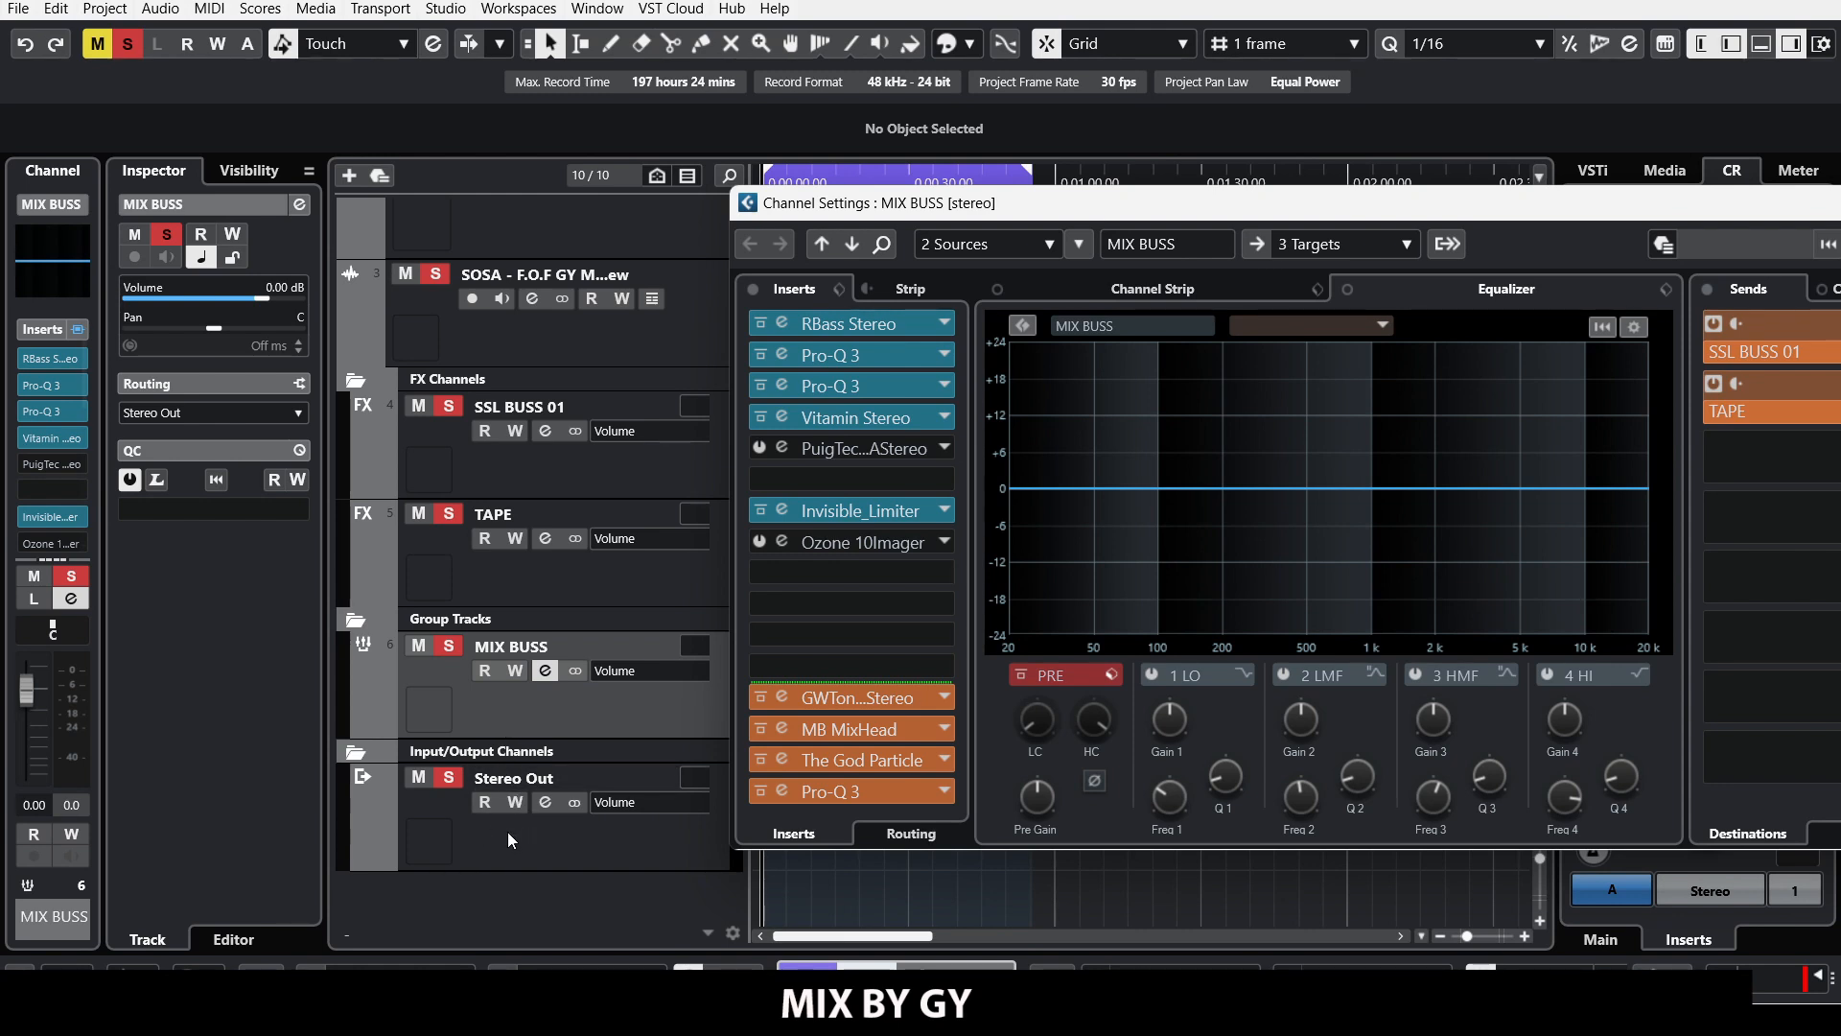
drag(879, 206, 342, 179)
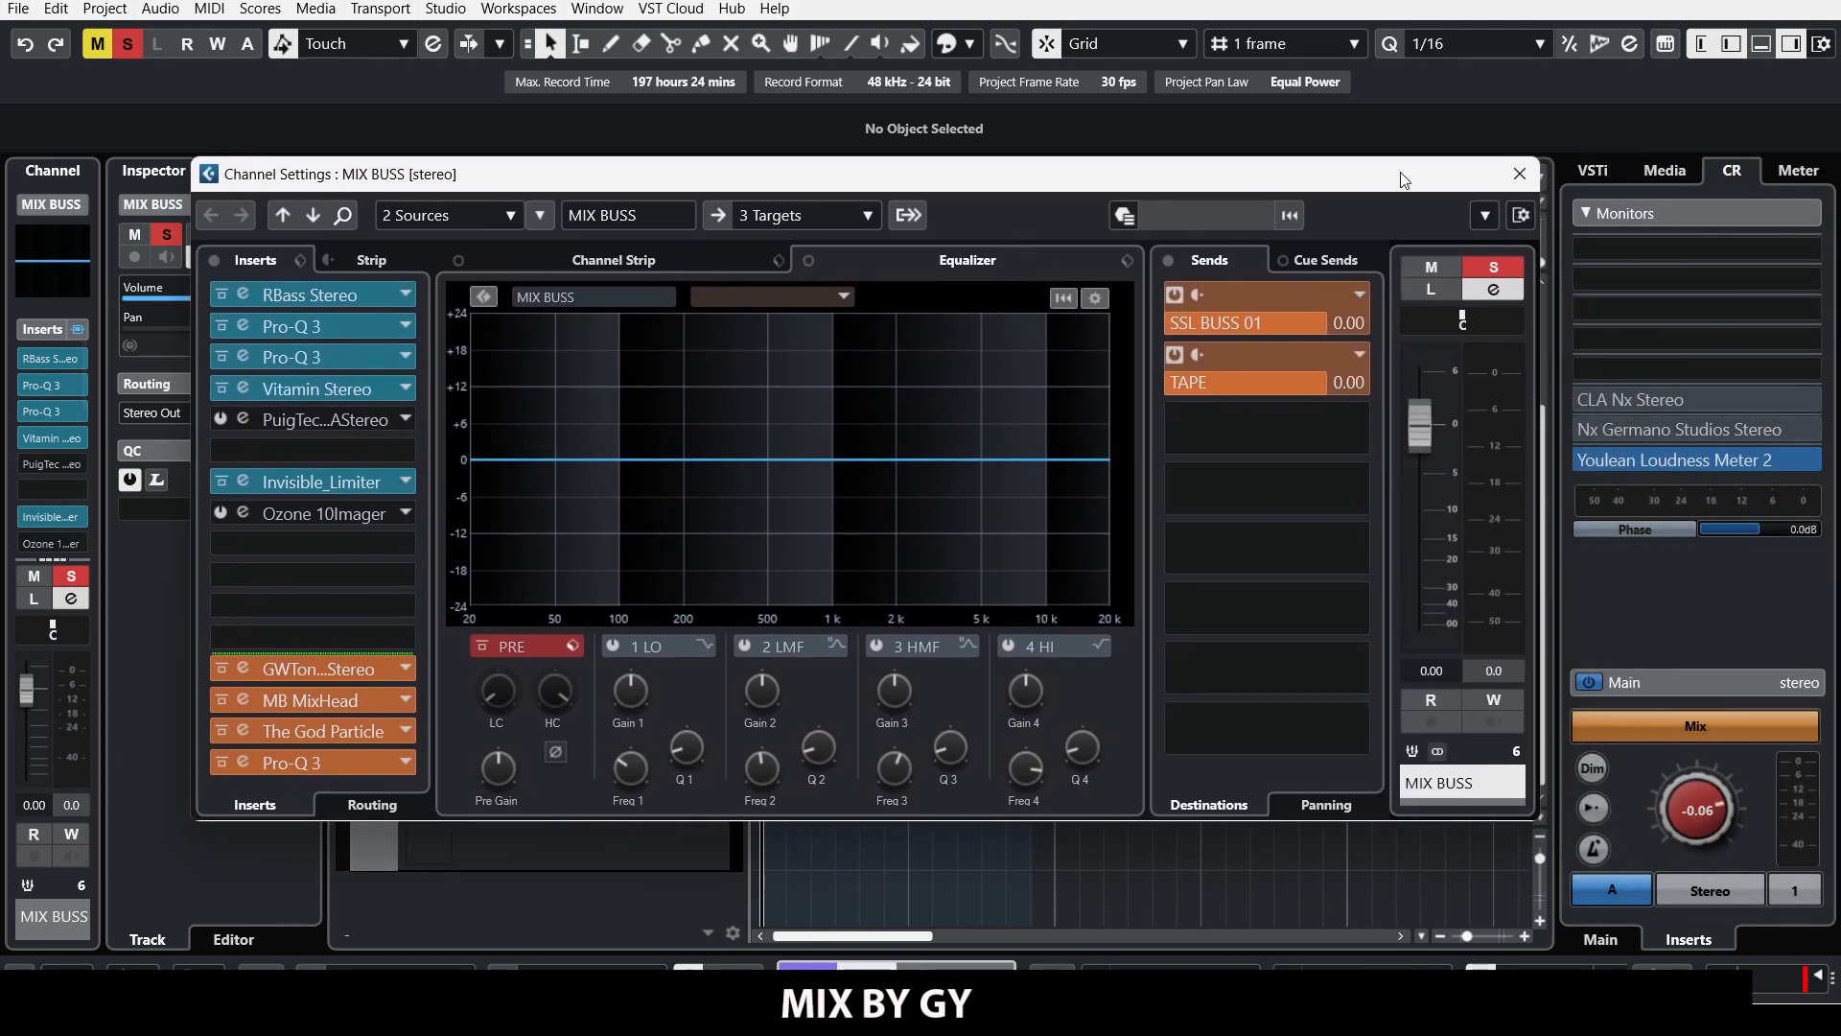
click(1528, 182)
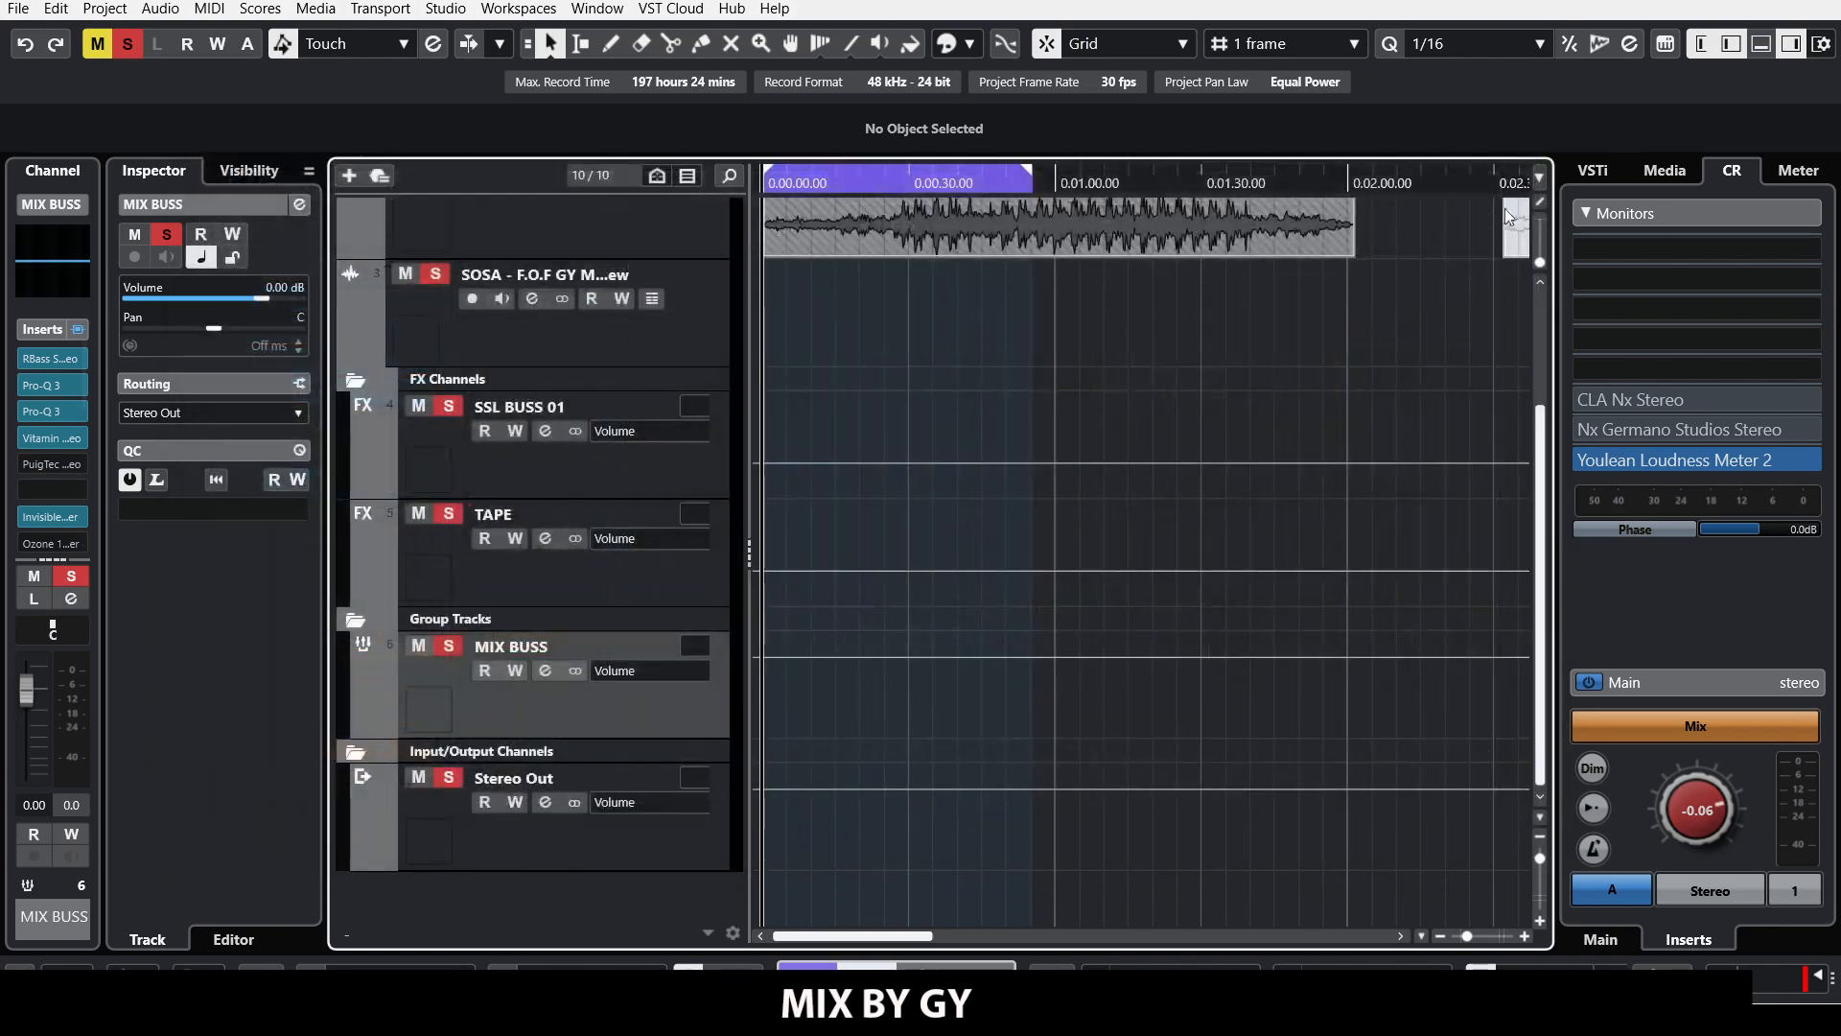
Step: Open Youlean Loudness Meter 2 from the monitor inserts and place it clear of the audio clips
click(1598, 462)
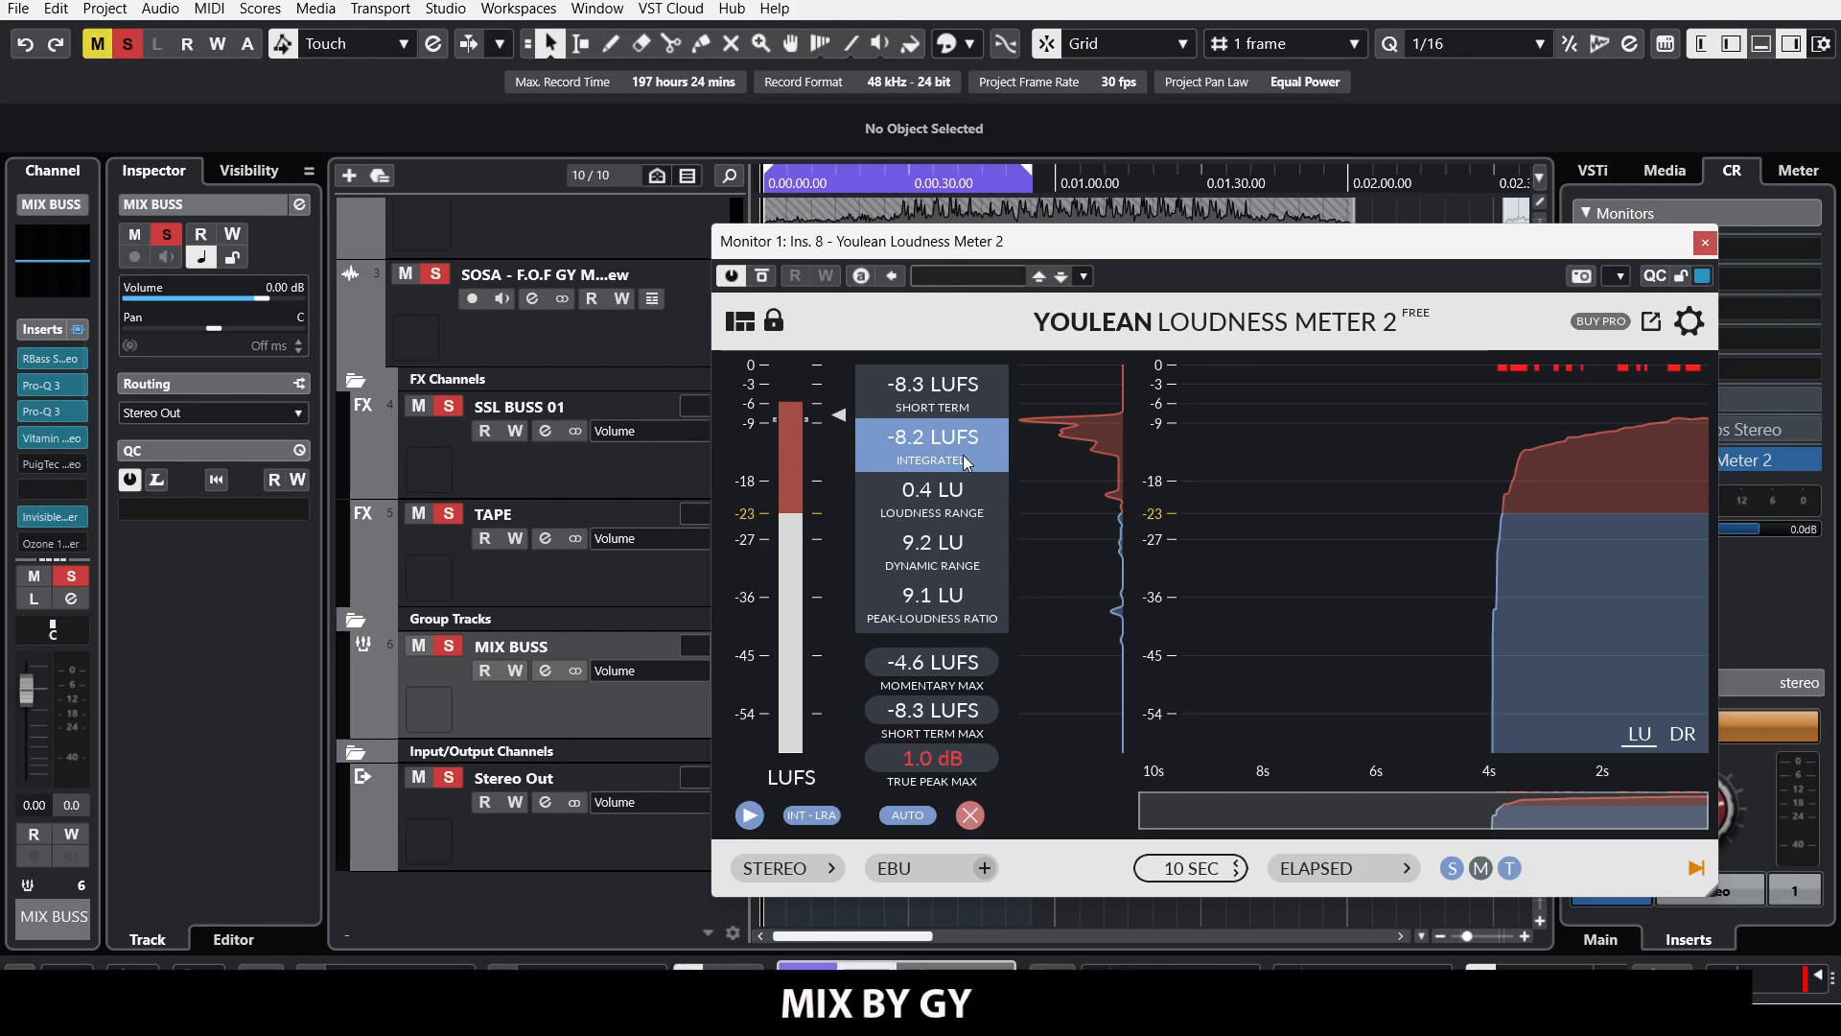
drag(1022, 257, 1468, 276)
scroll(726, 481, up, 3)
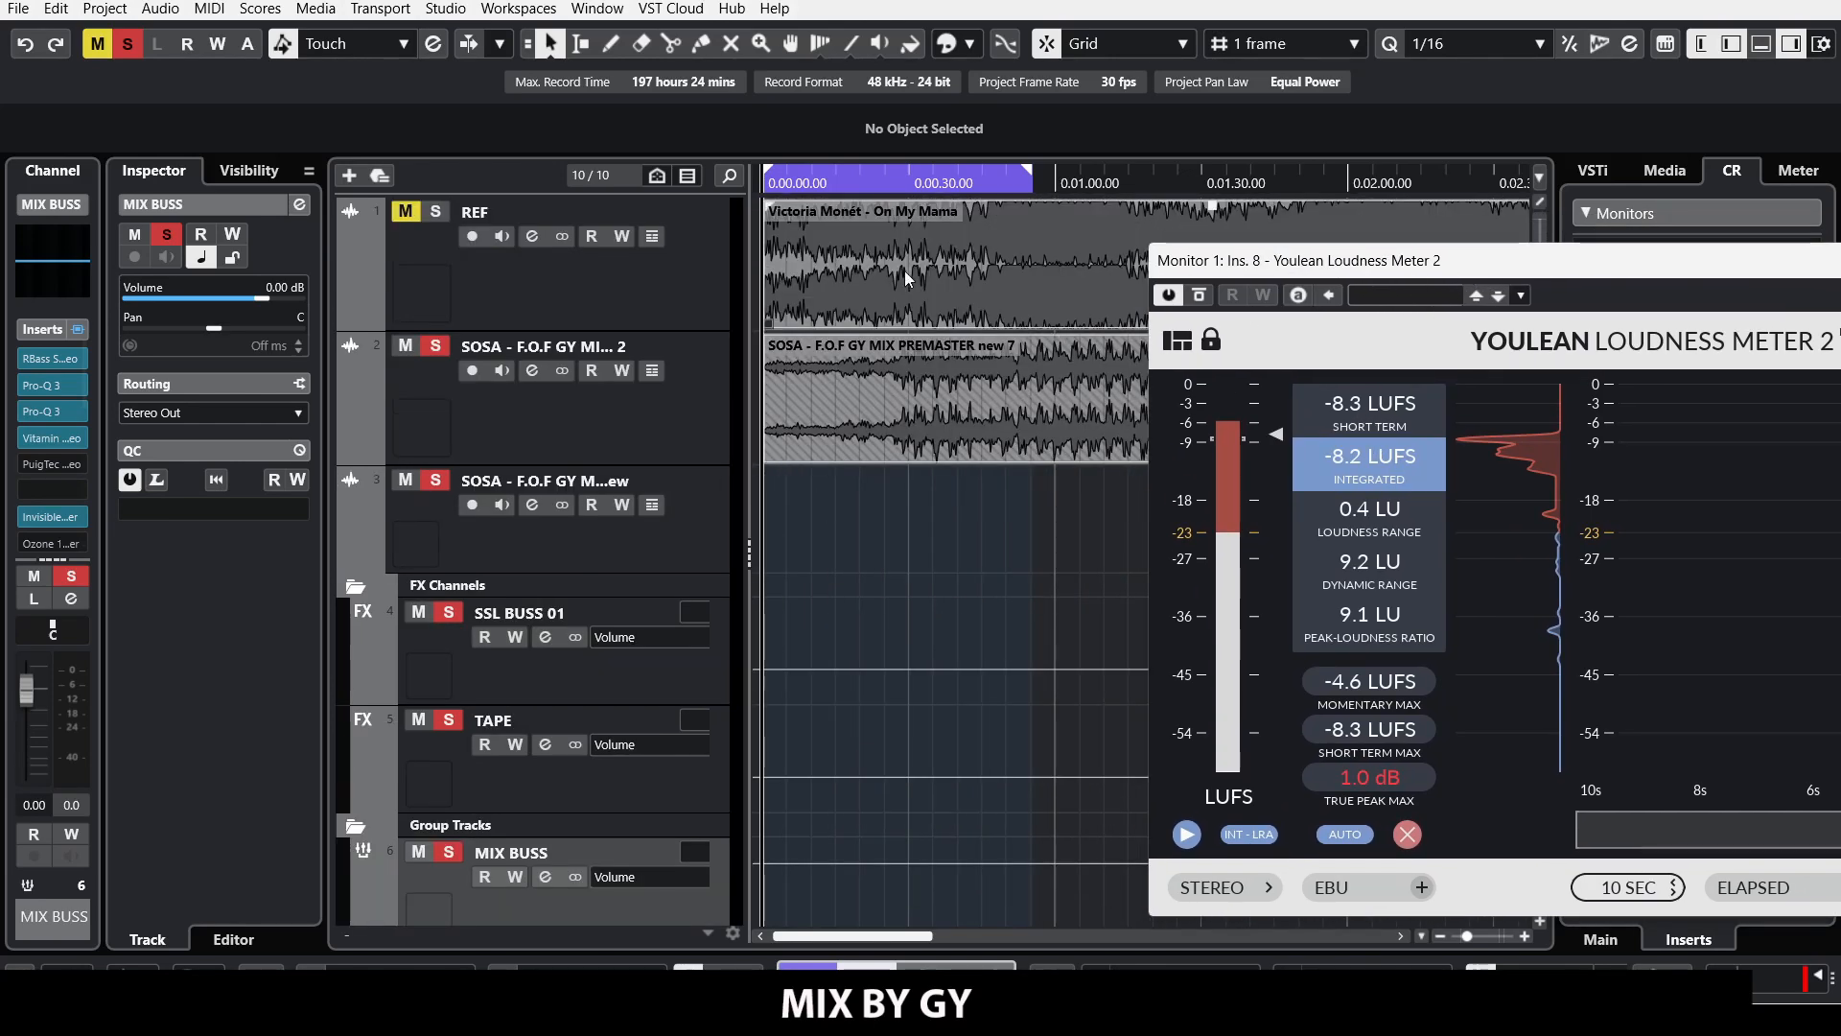
drag(1189, 260, 1227, 483)
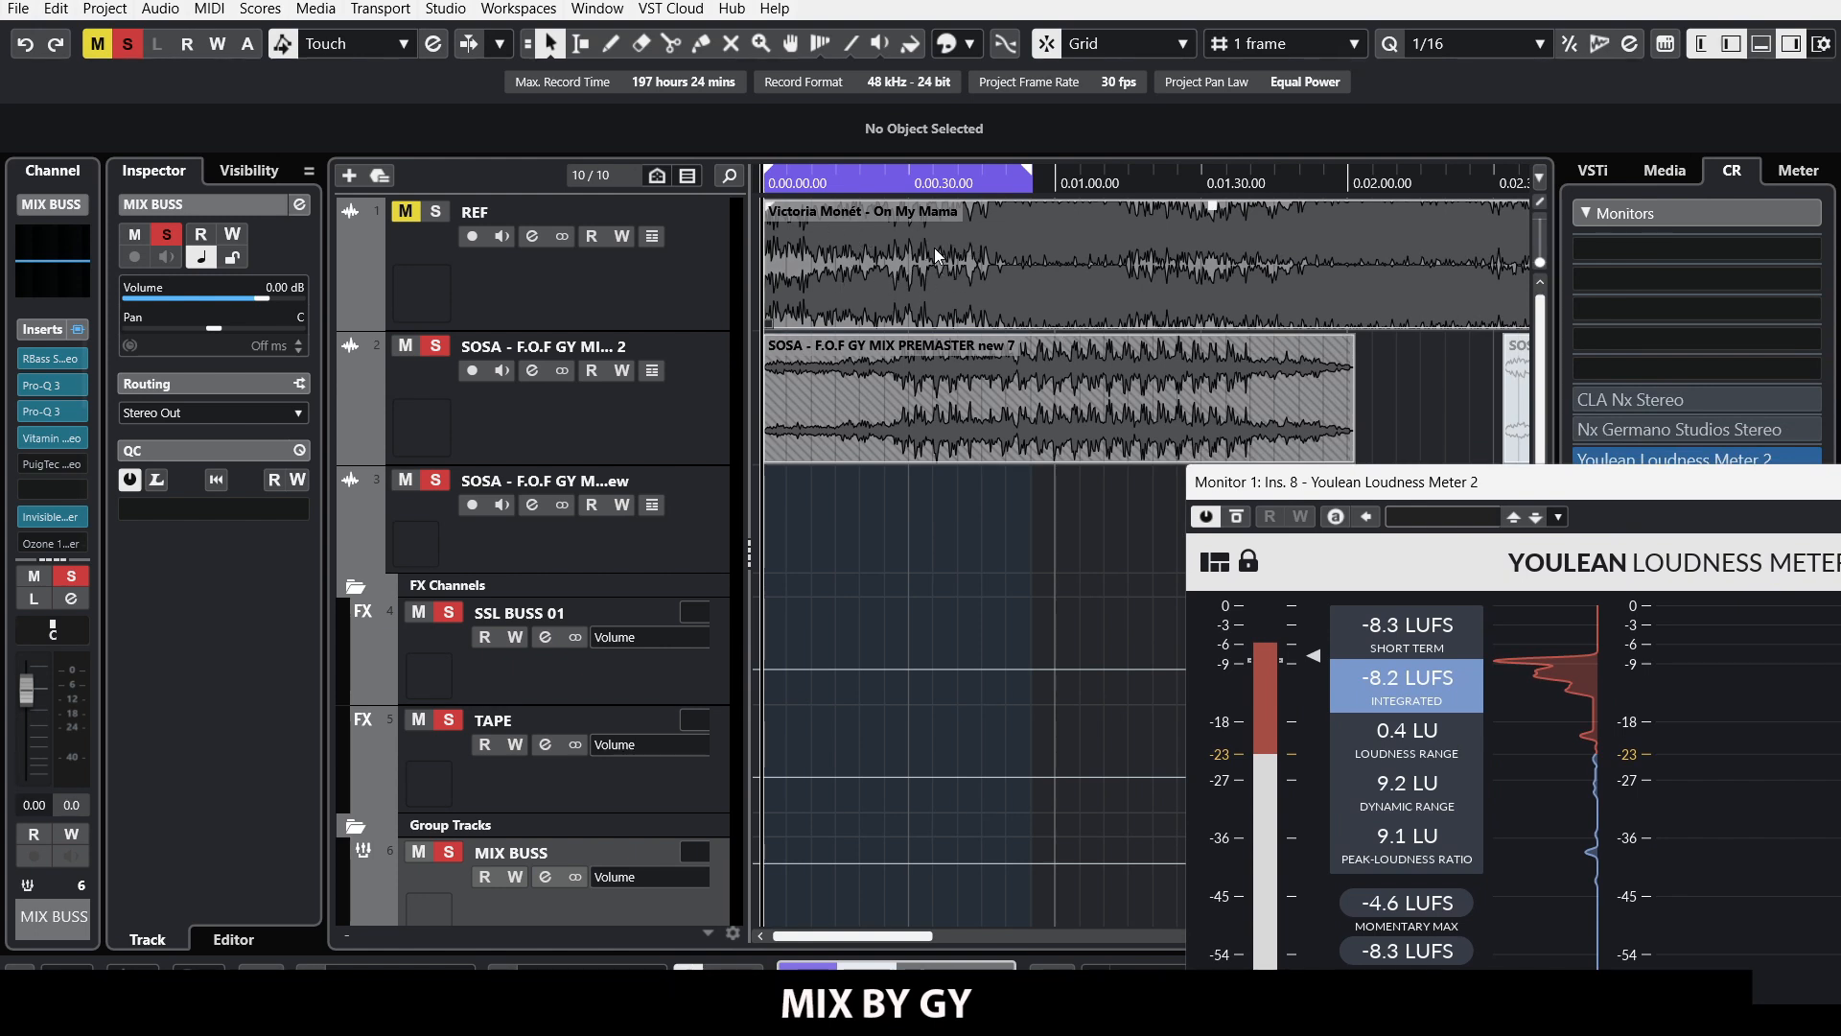
Step: Select the reference song clip on the REF track and reposition the loudness meter so all its readings fit beside the tracks
key(g)
key(g)
key(g)
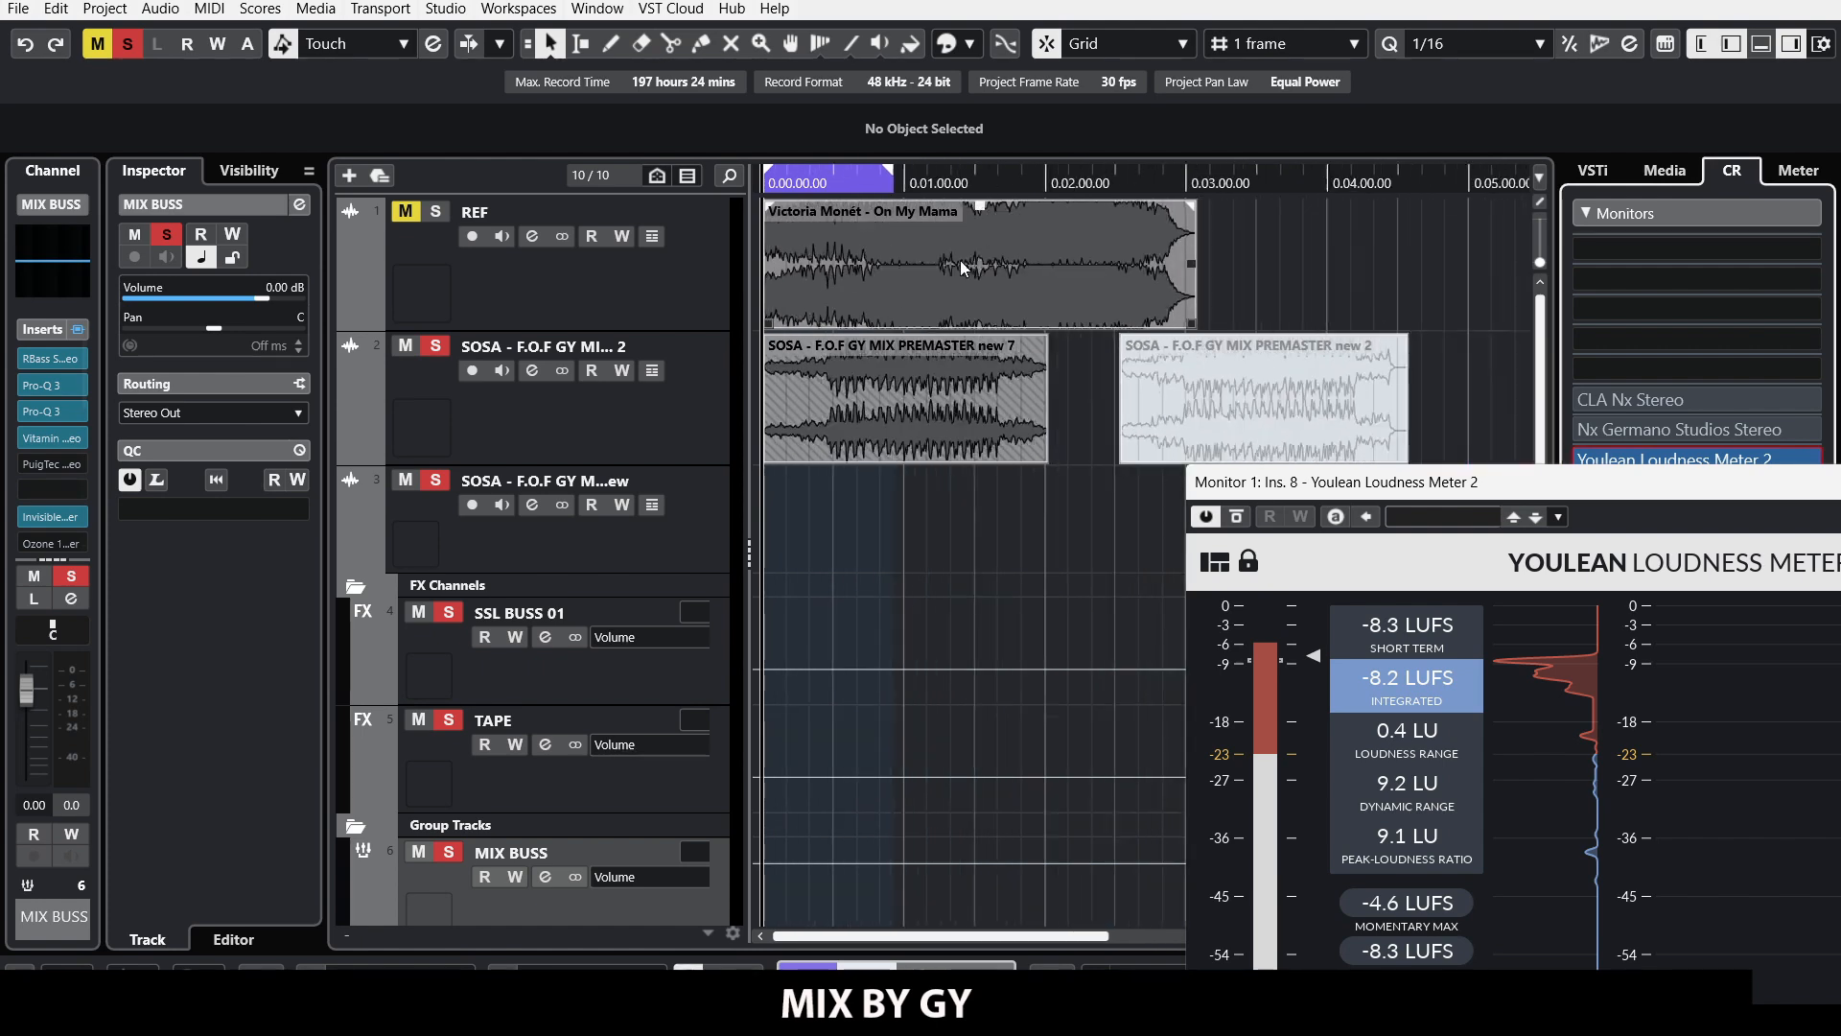
click(848, 265)
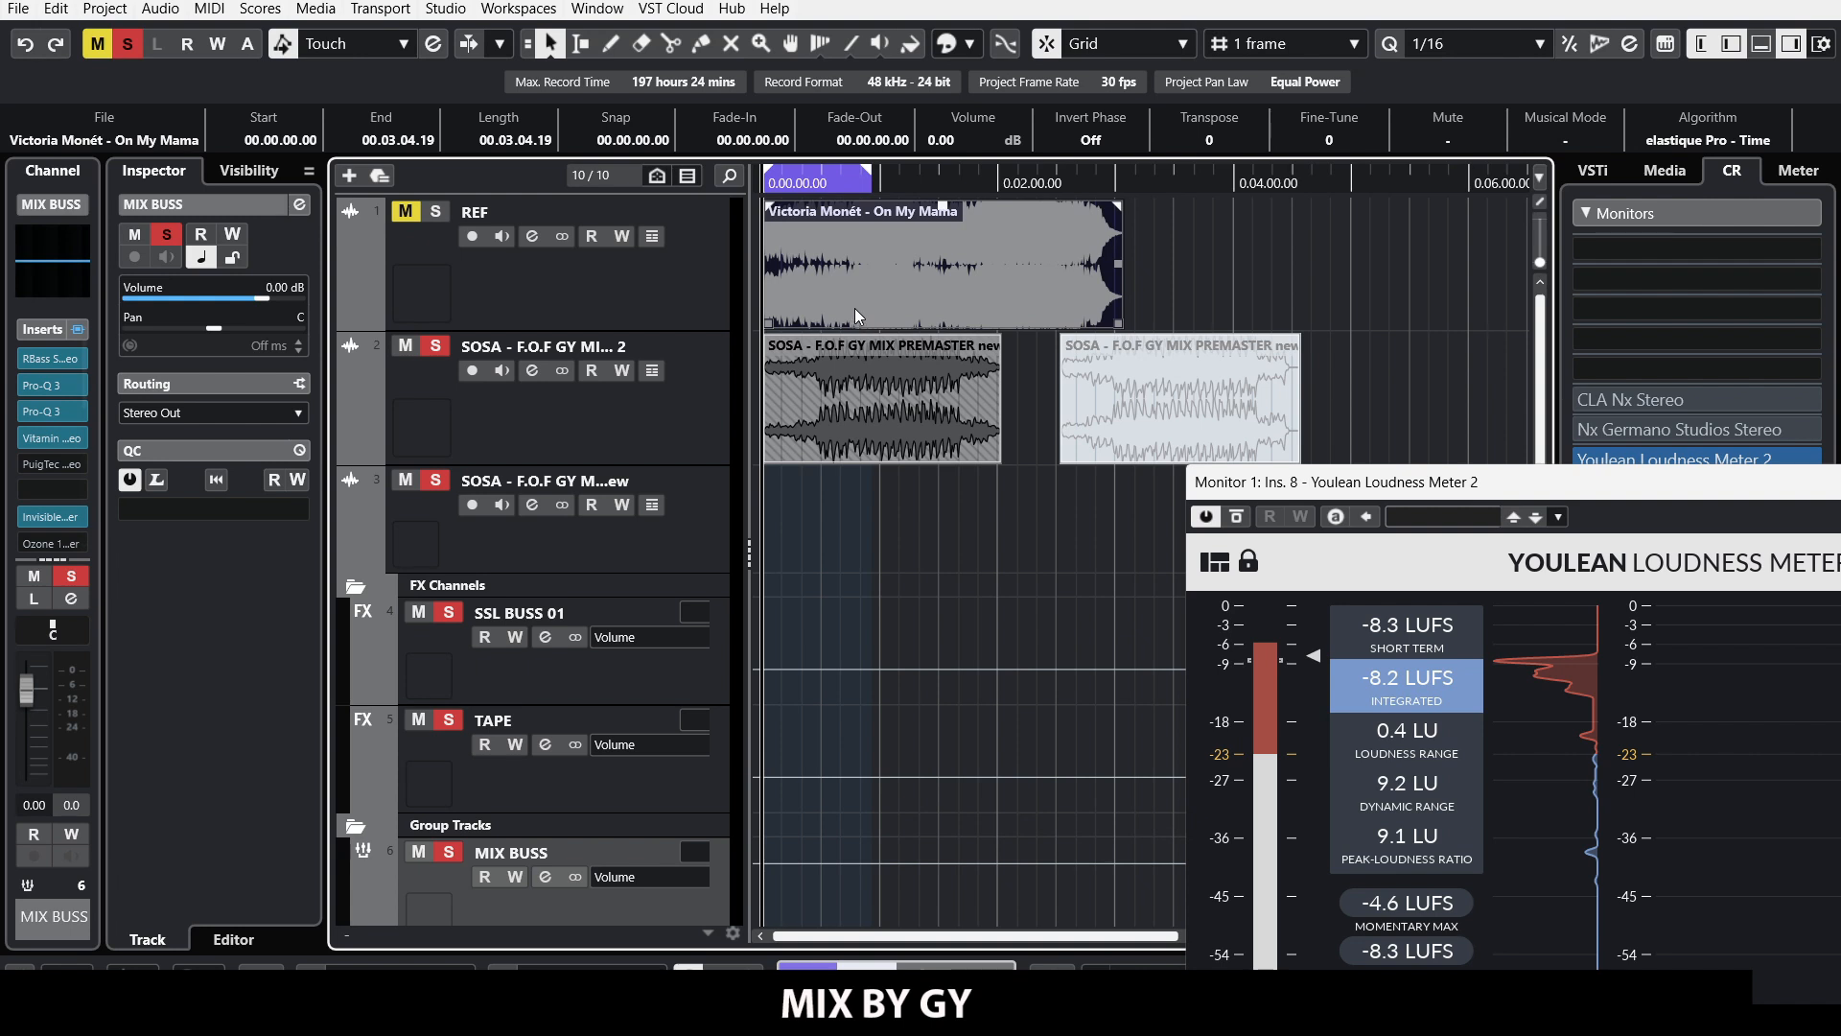
drag(1276, 484, 1108, 200)
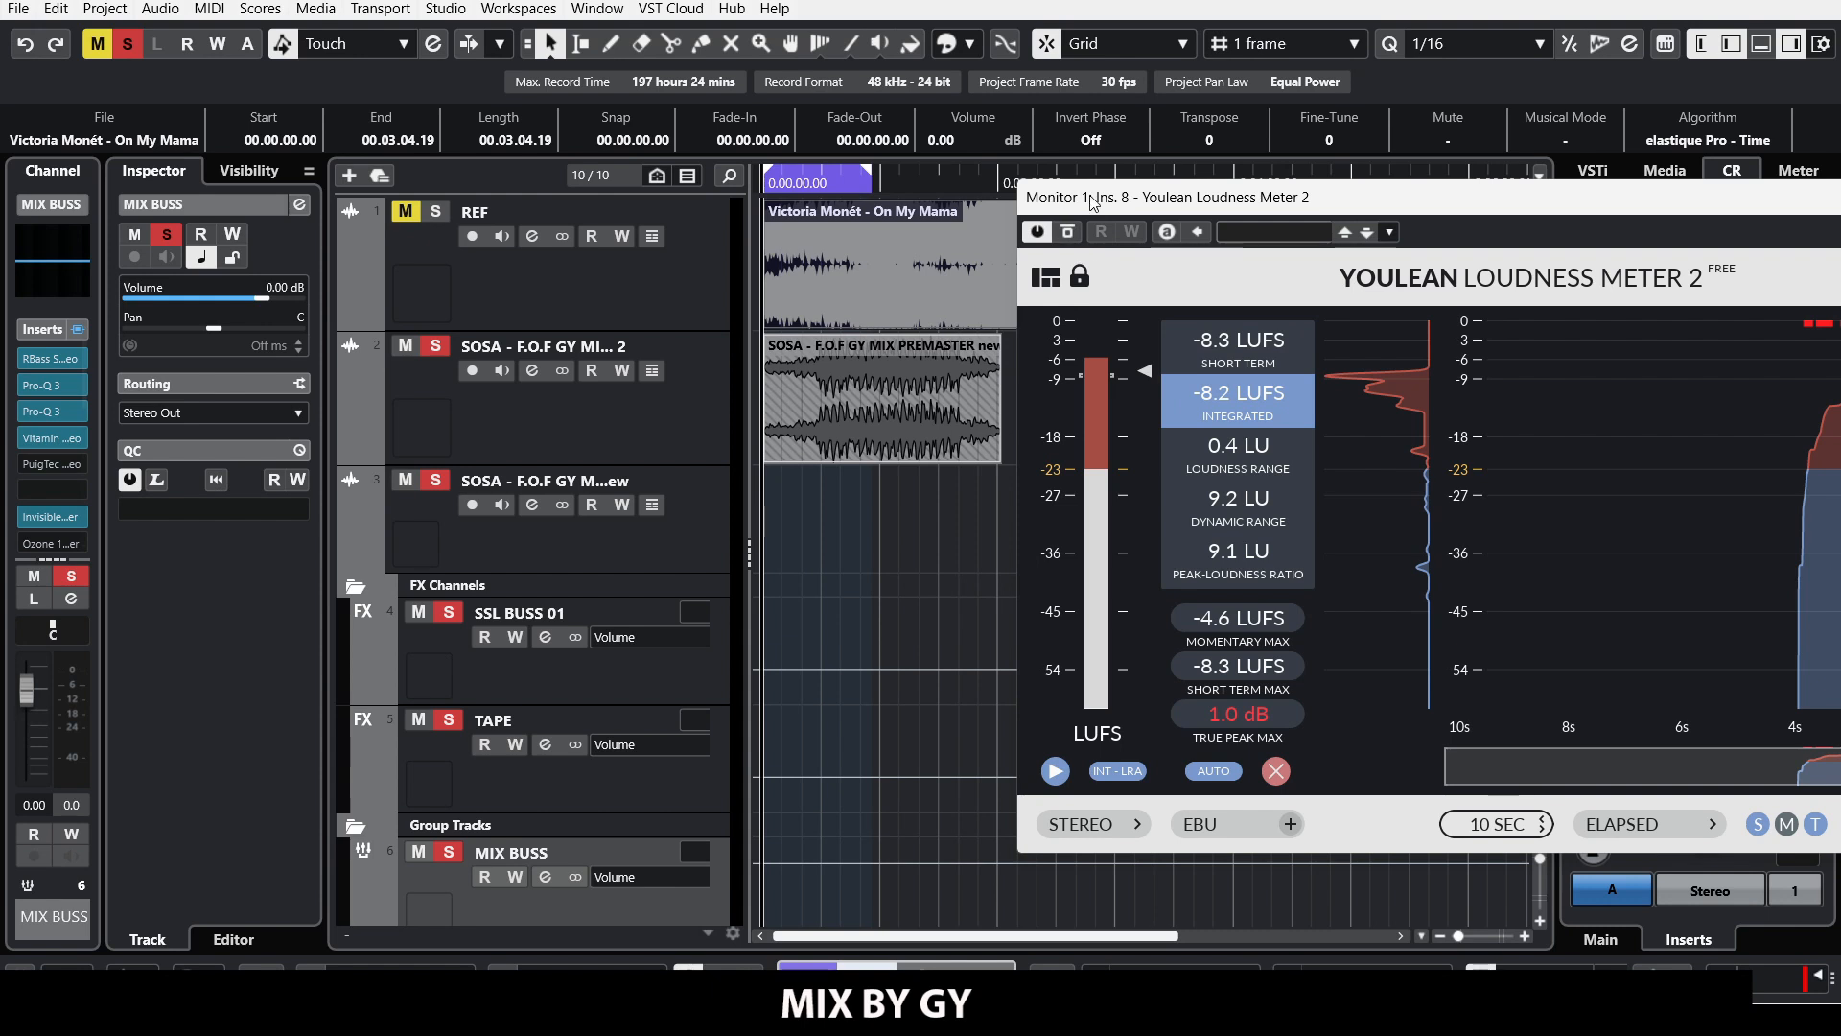
drag(1093, 202, 1170, 227)
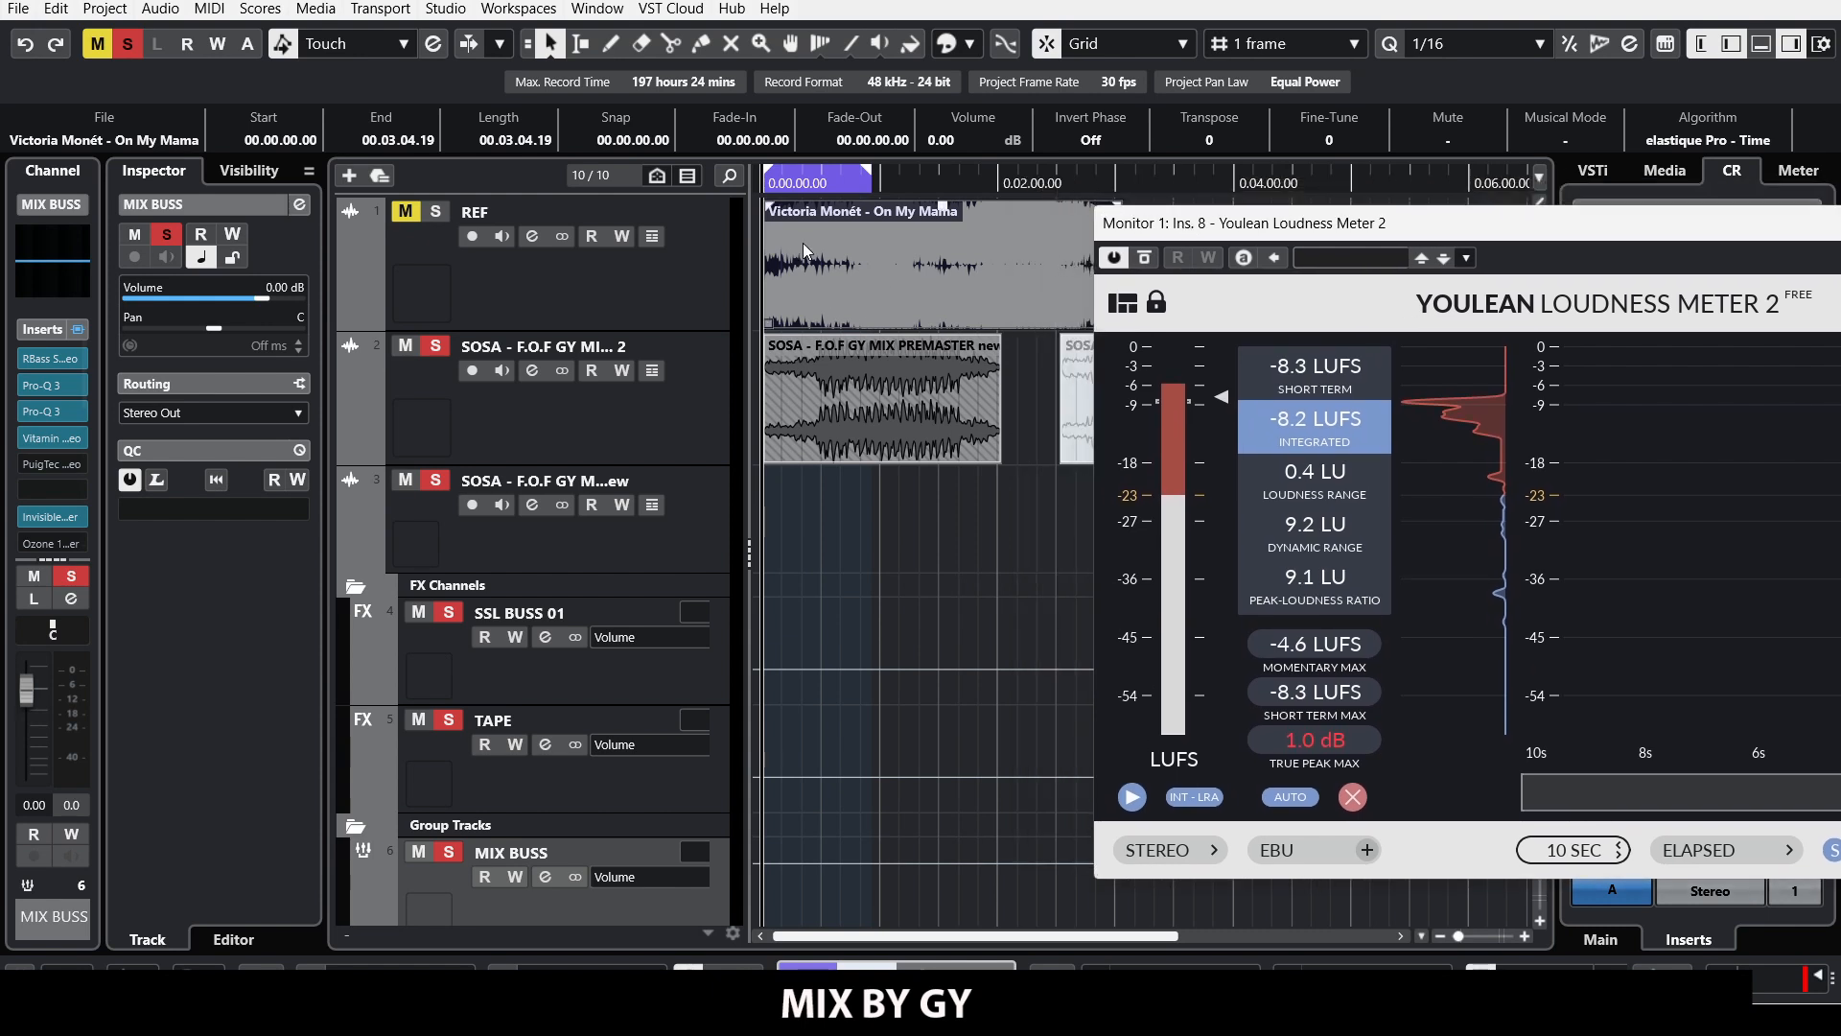
Step: Select the MIX BUSS group track and bypass all of its insert effects
click(723, 282)
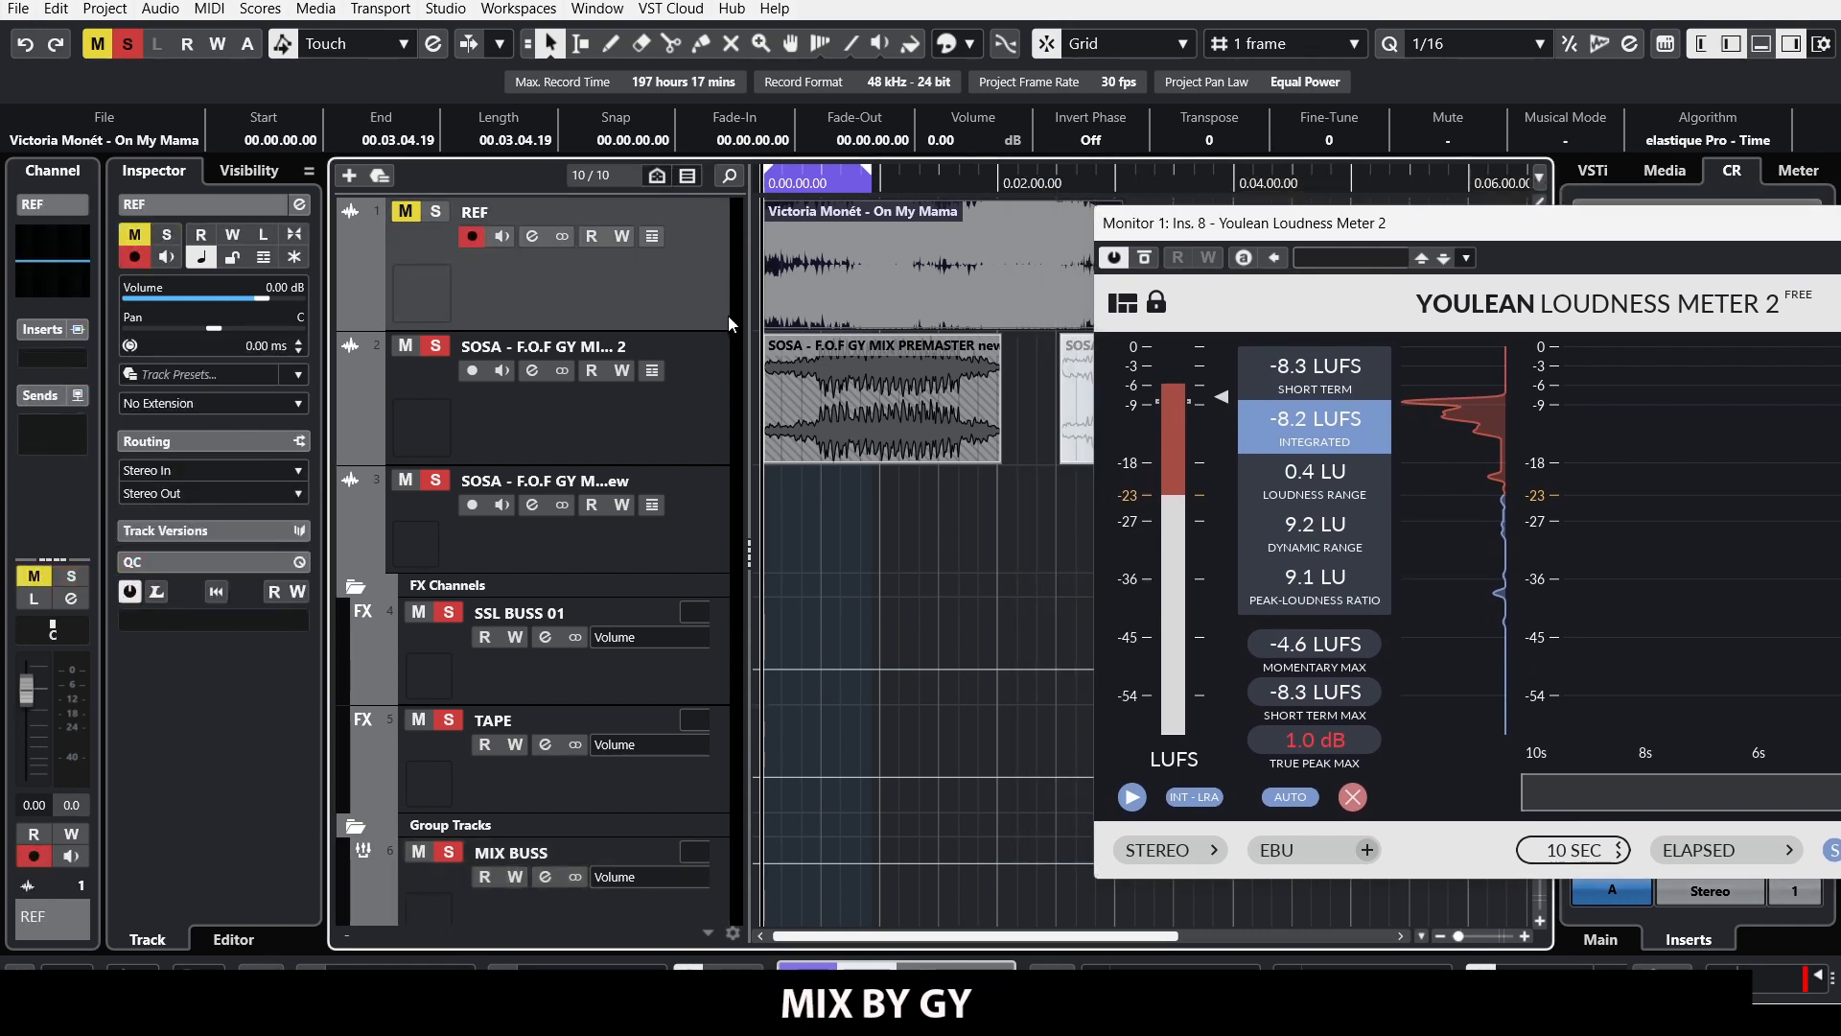
click(706, 405)
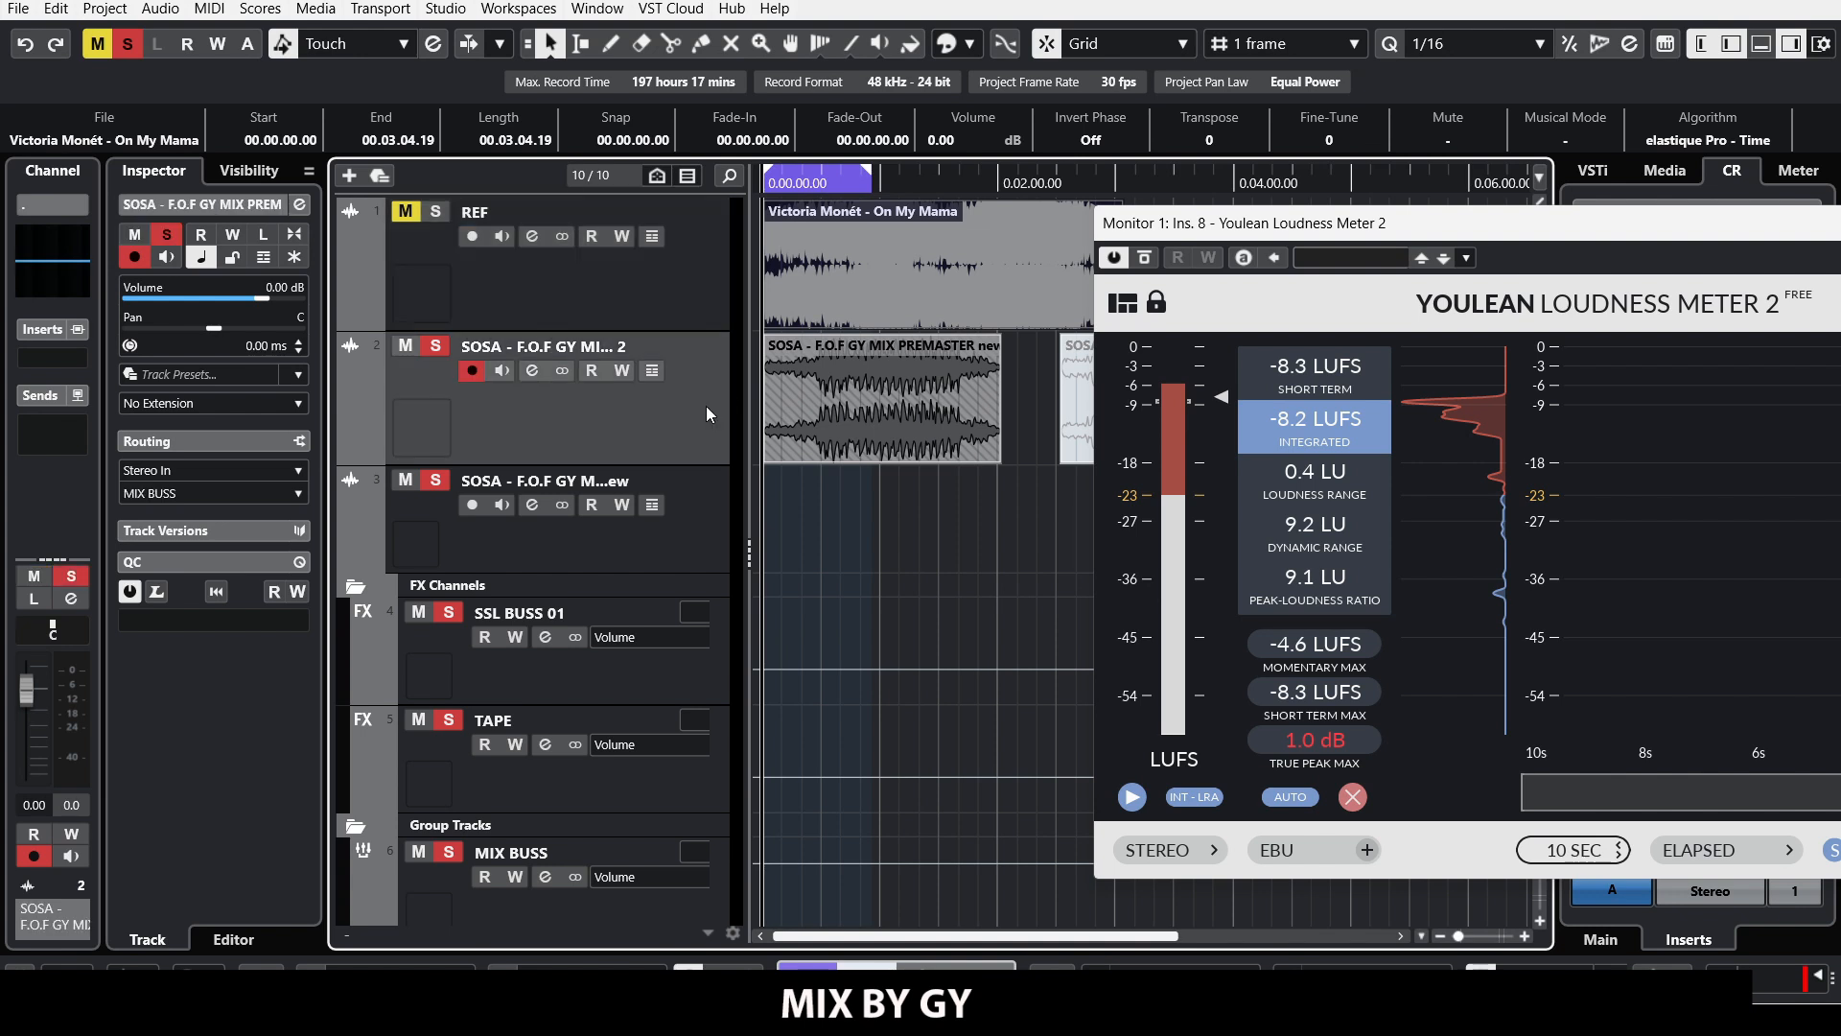
scroll(767, 393, down, 2)
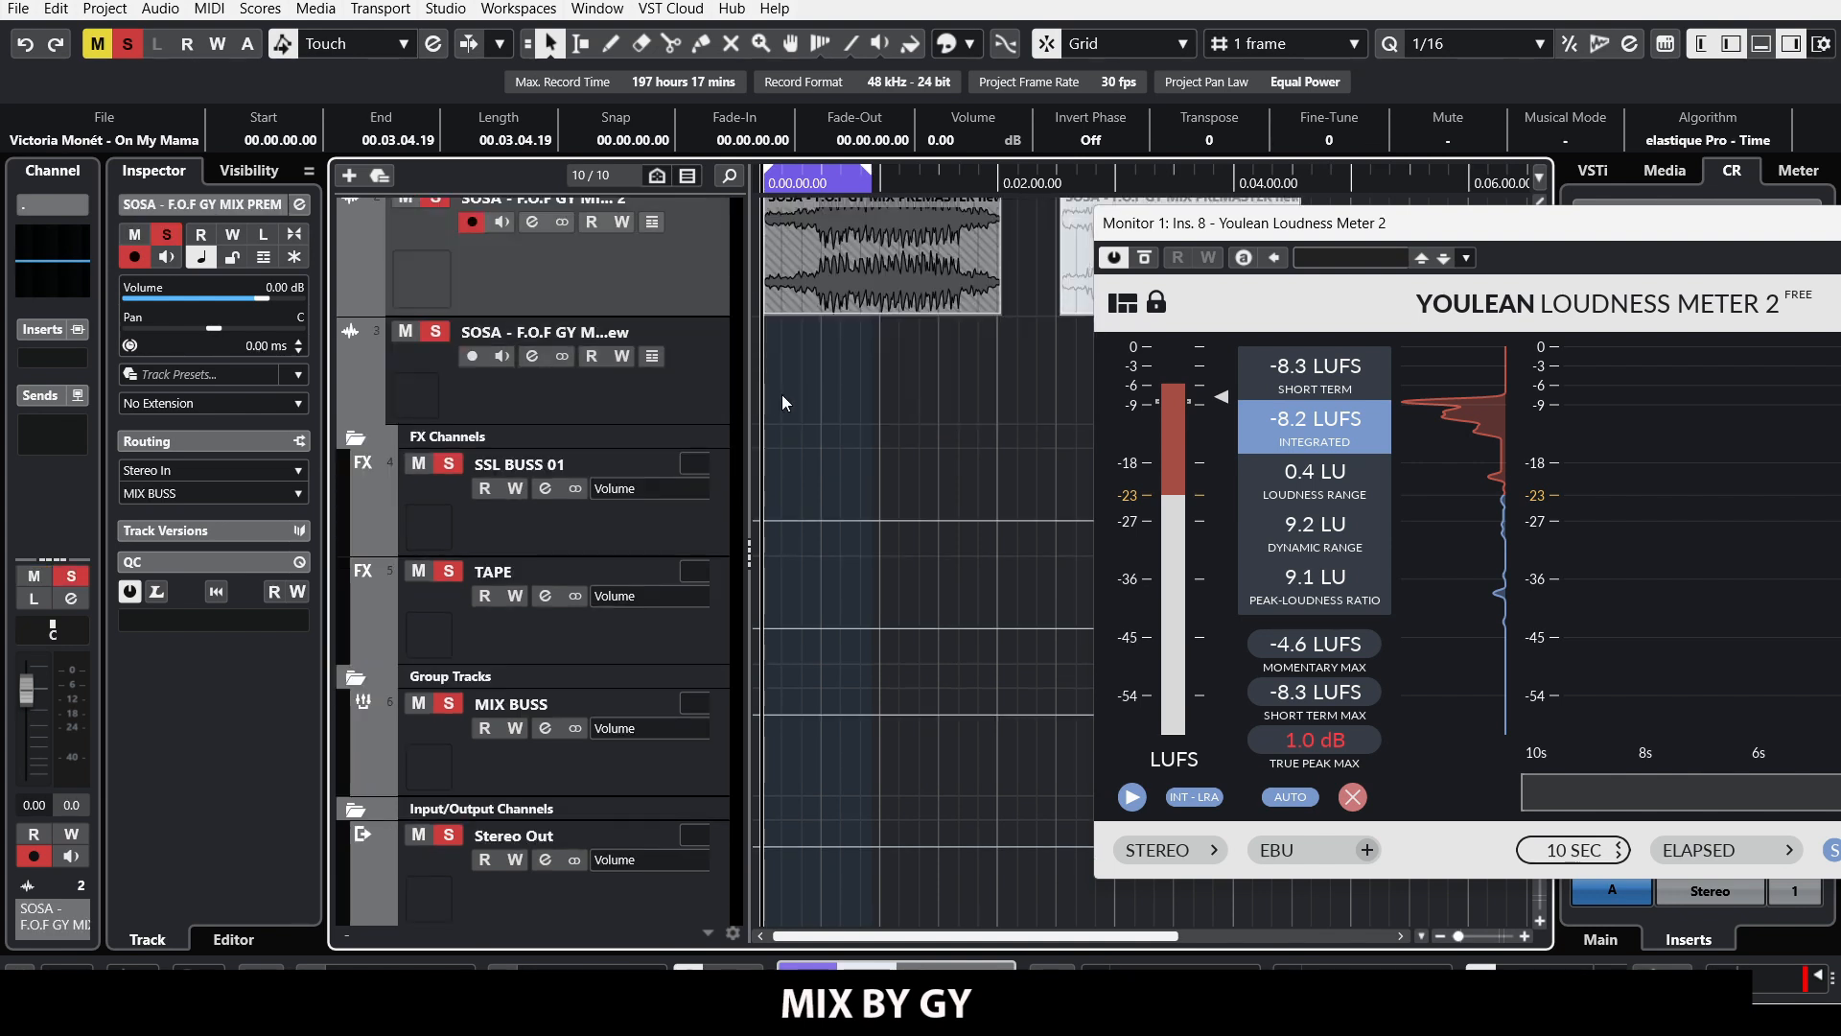
scroll(451, 727, down, 1)
click(440, 698)
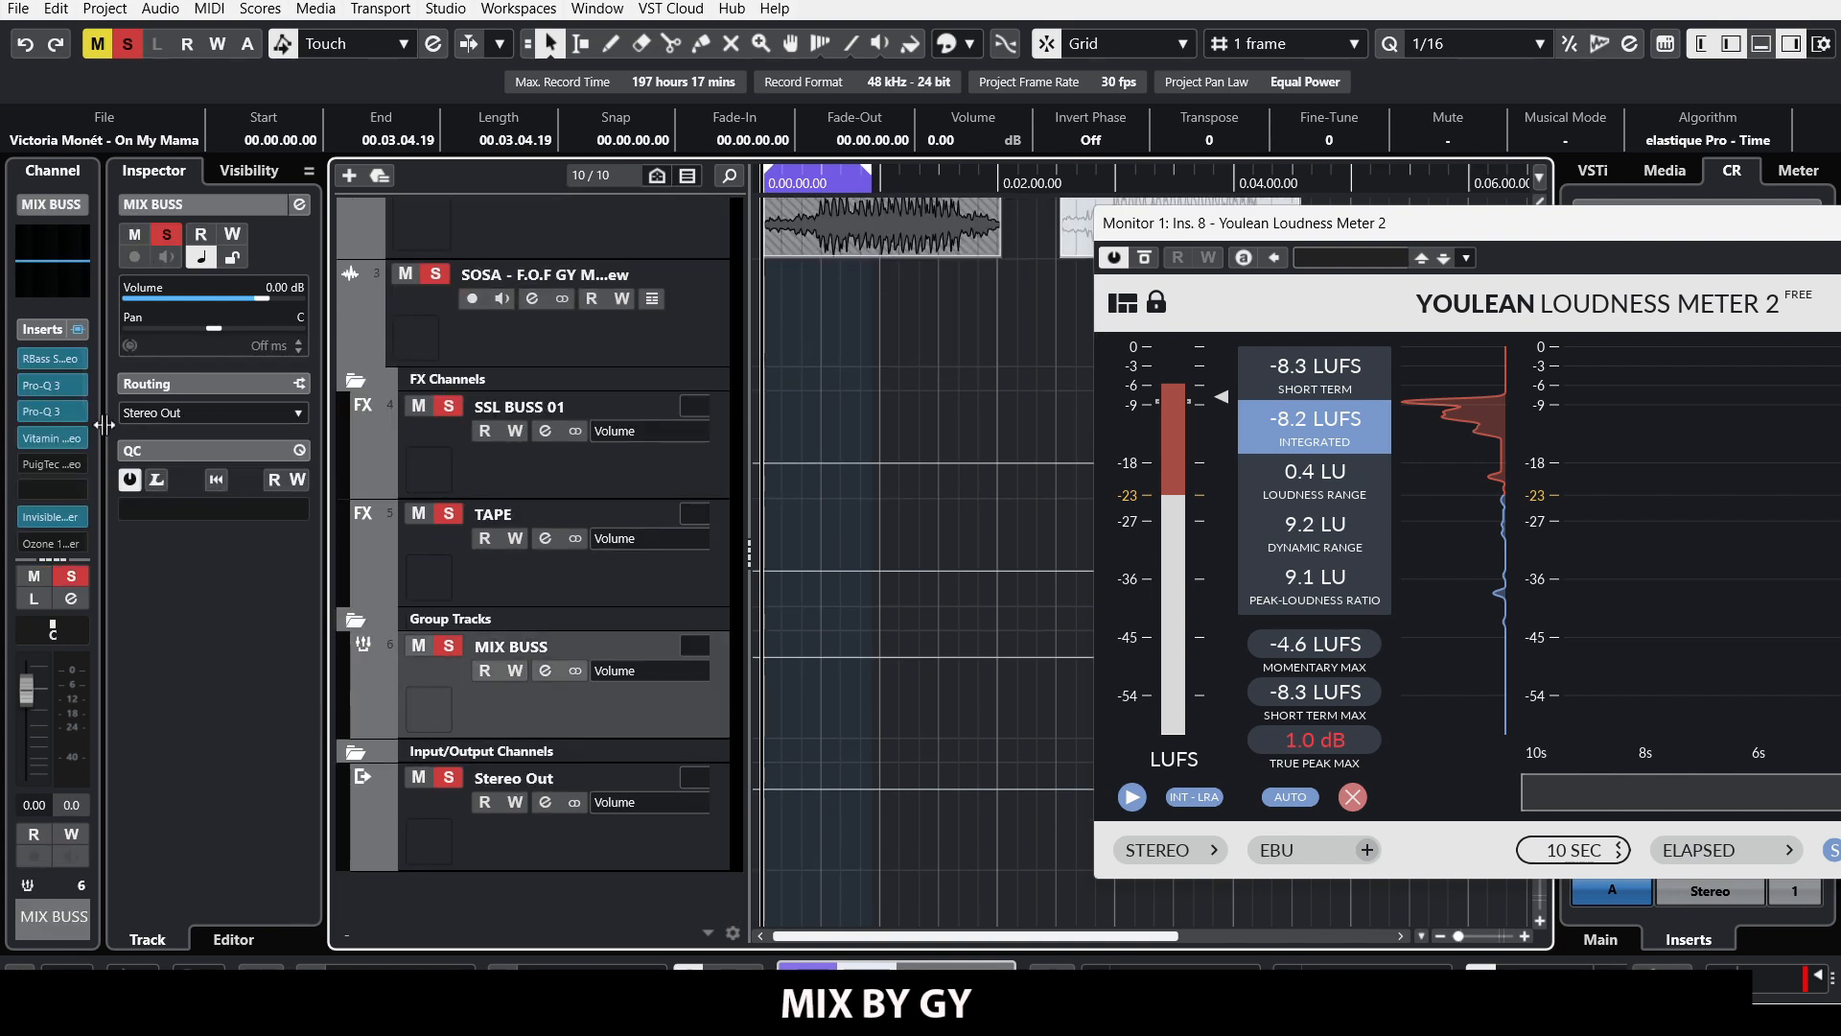
click(78, 330)
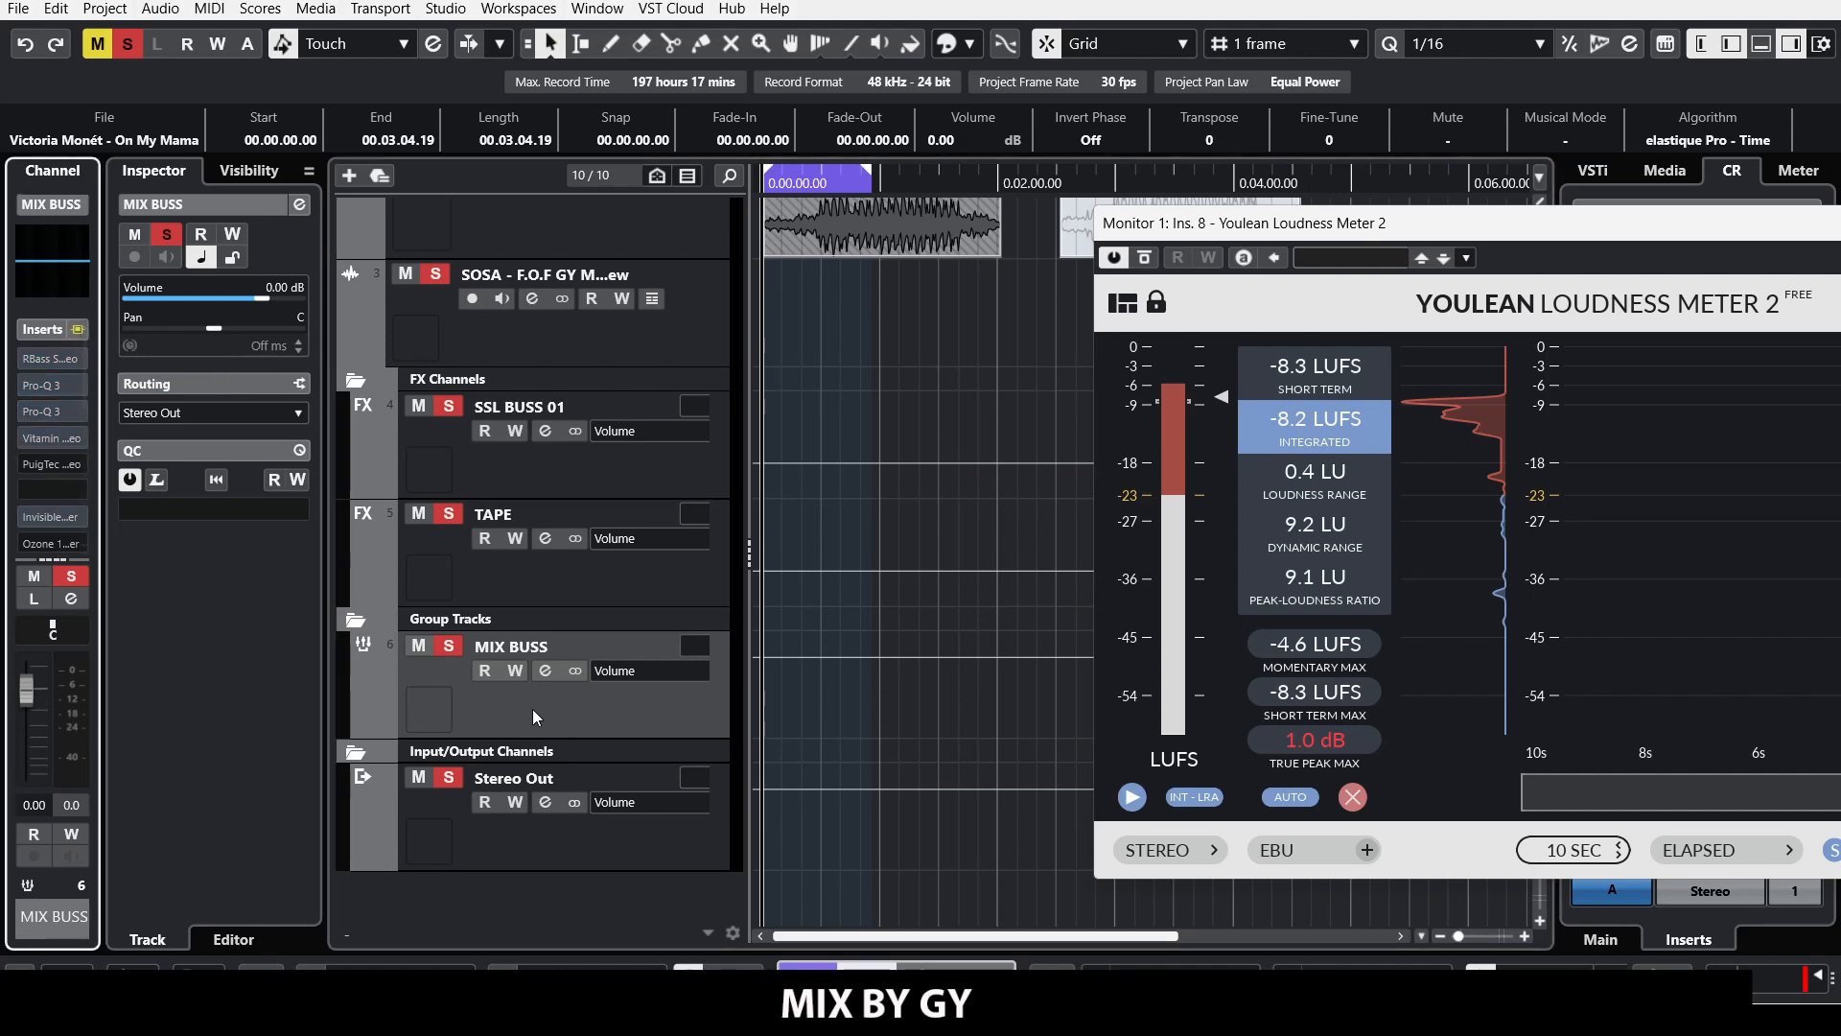
Step: Play the premaster mix with the bus inserts bypassed to measure its loudness, and stop playback
key(space)
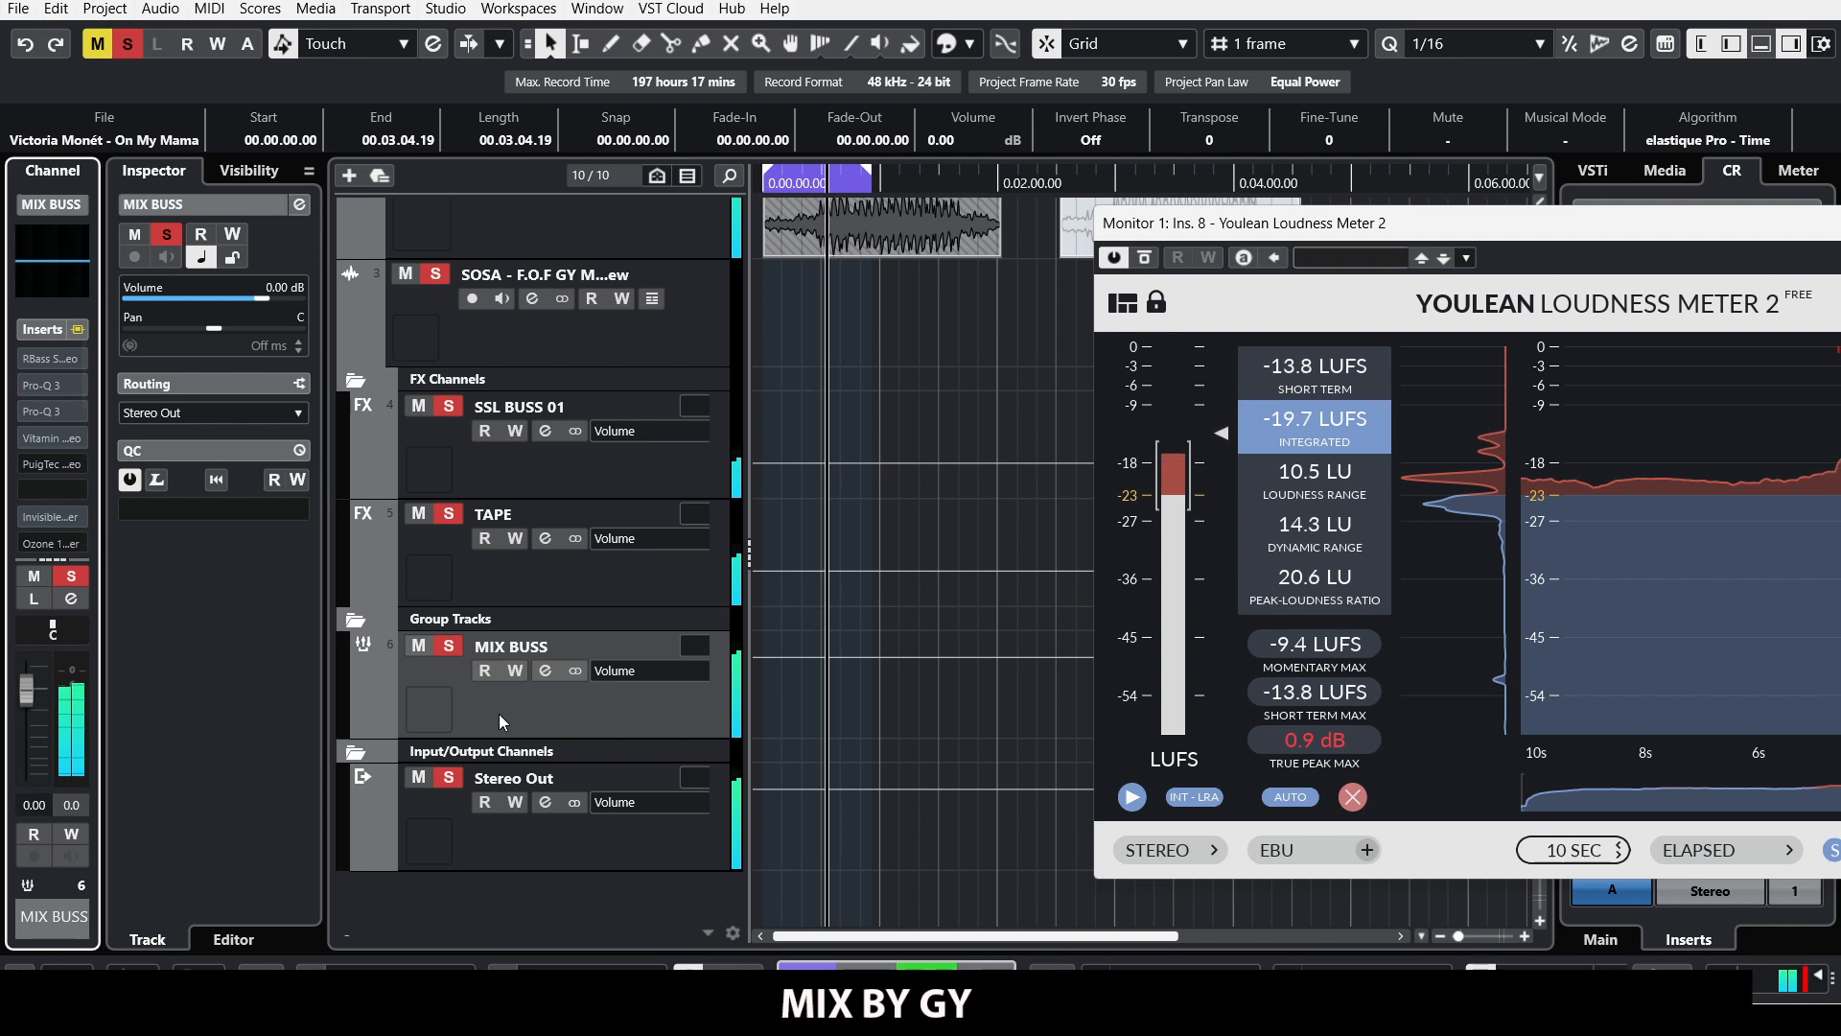
key(space)
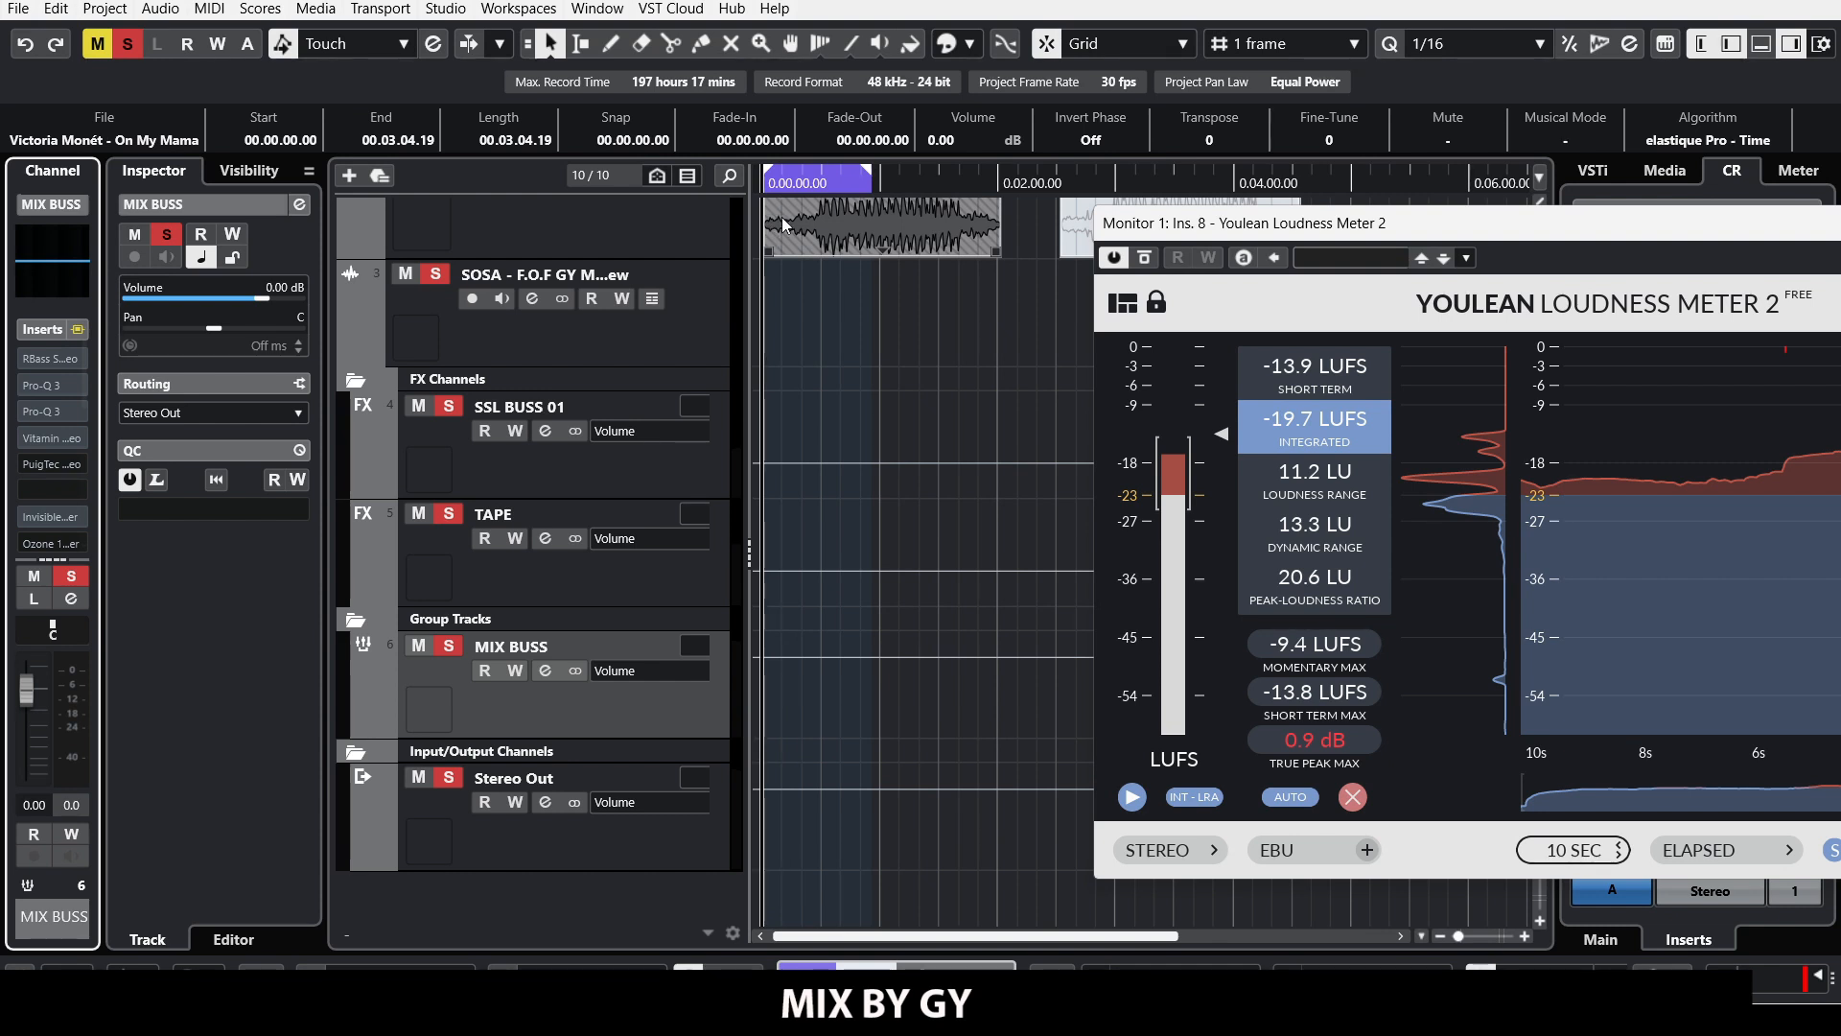
Step: Deselect the reference clip and reopen the MIX BUSS channel settings beside the loudness meter
scroll(798, 266, up, 3)
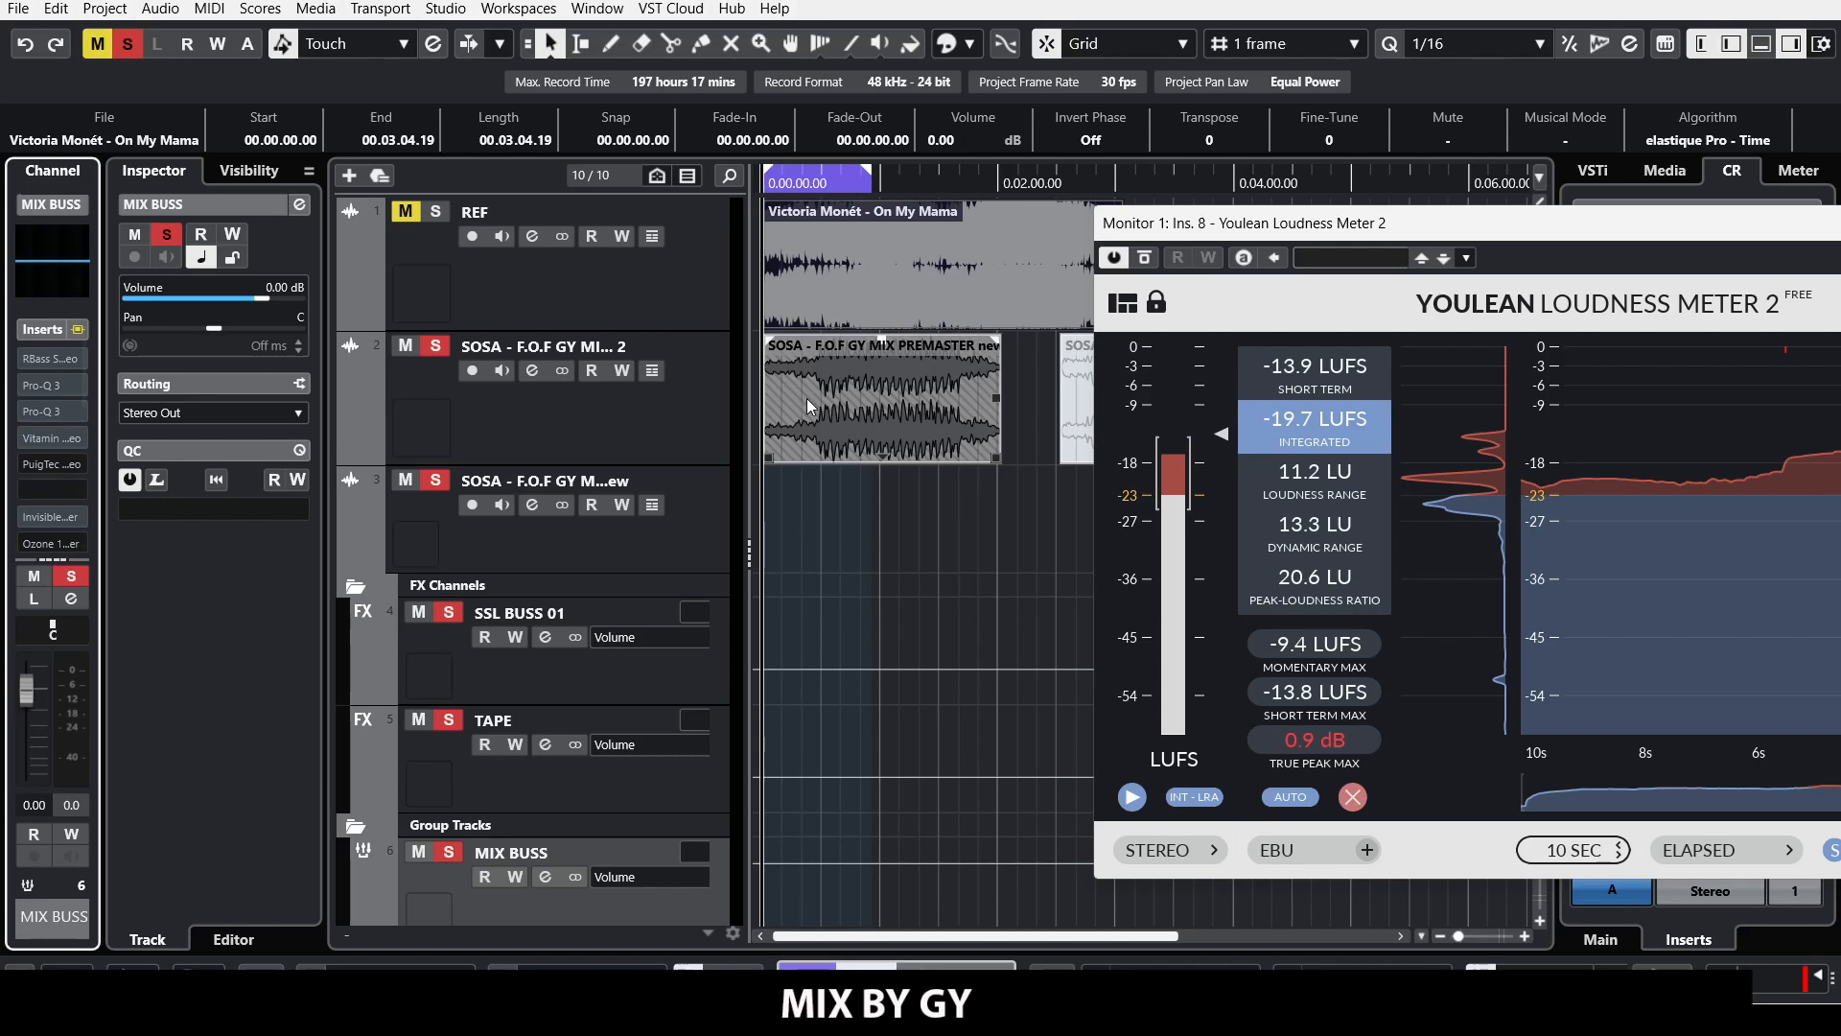
scroll(833, 407, down, 2)
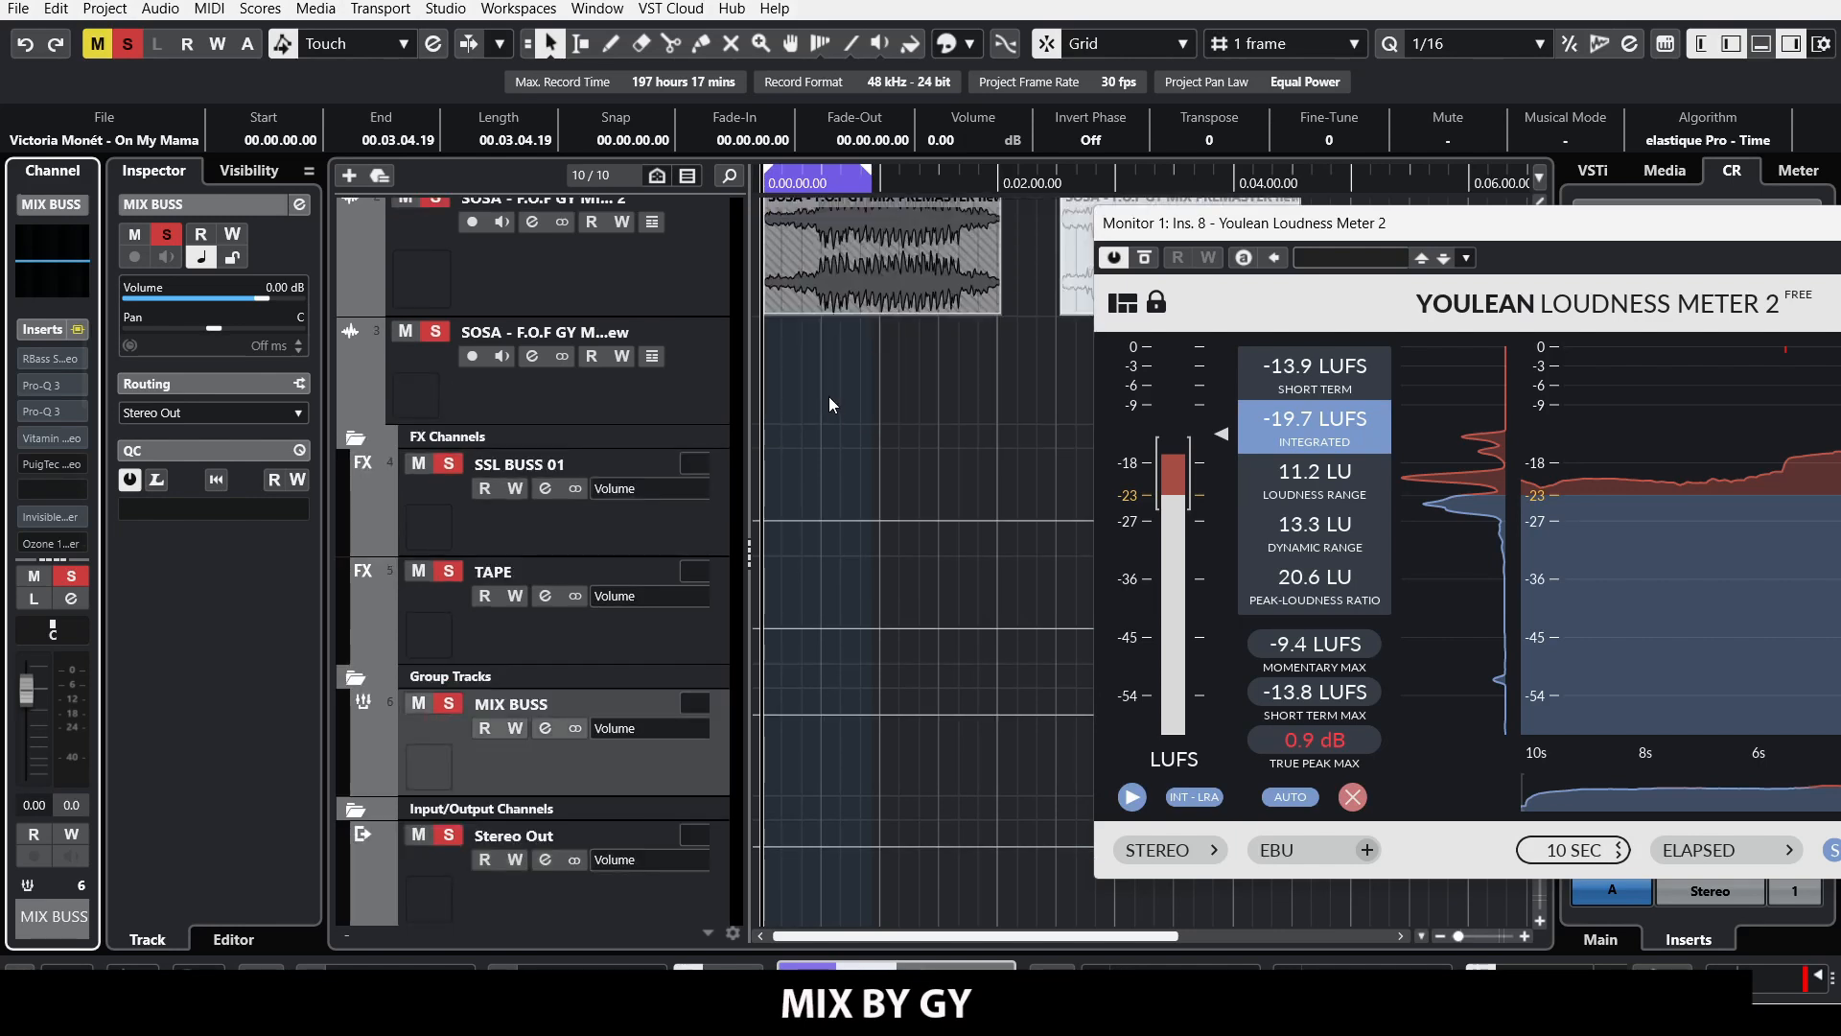
click(817, 374)
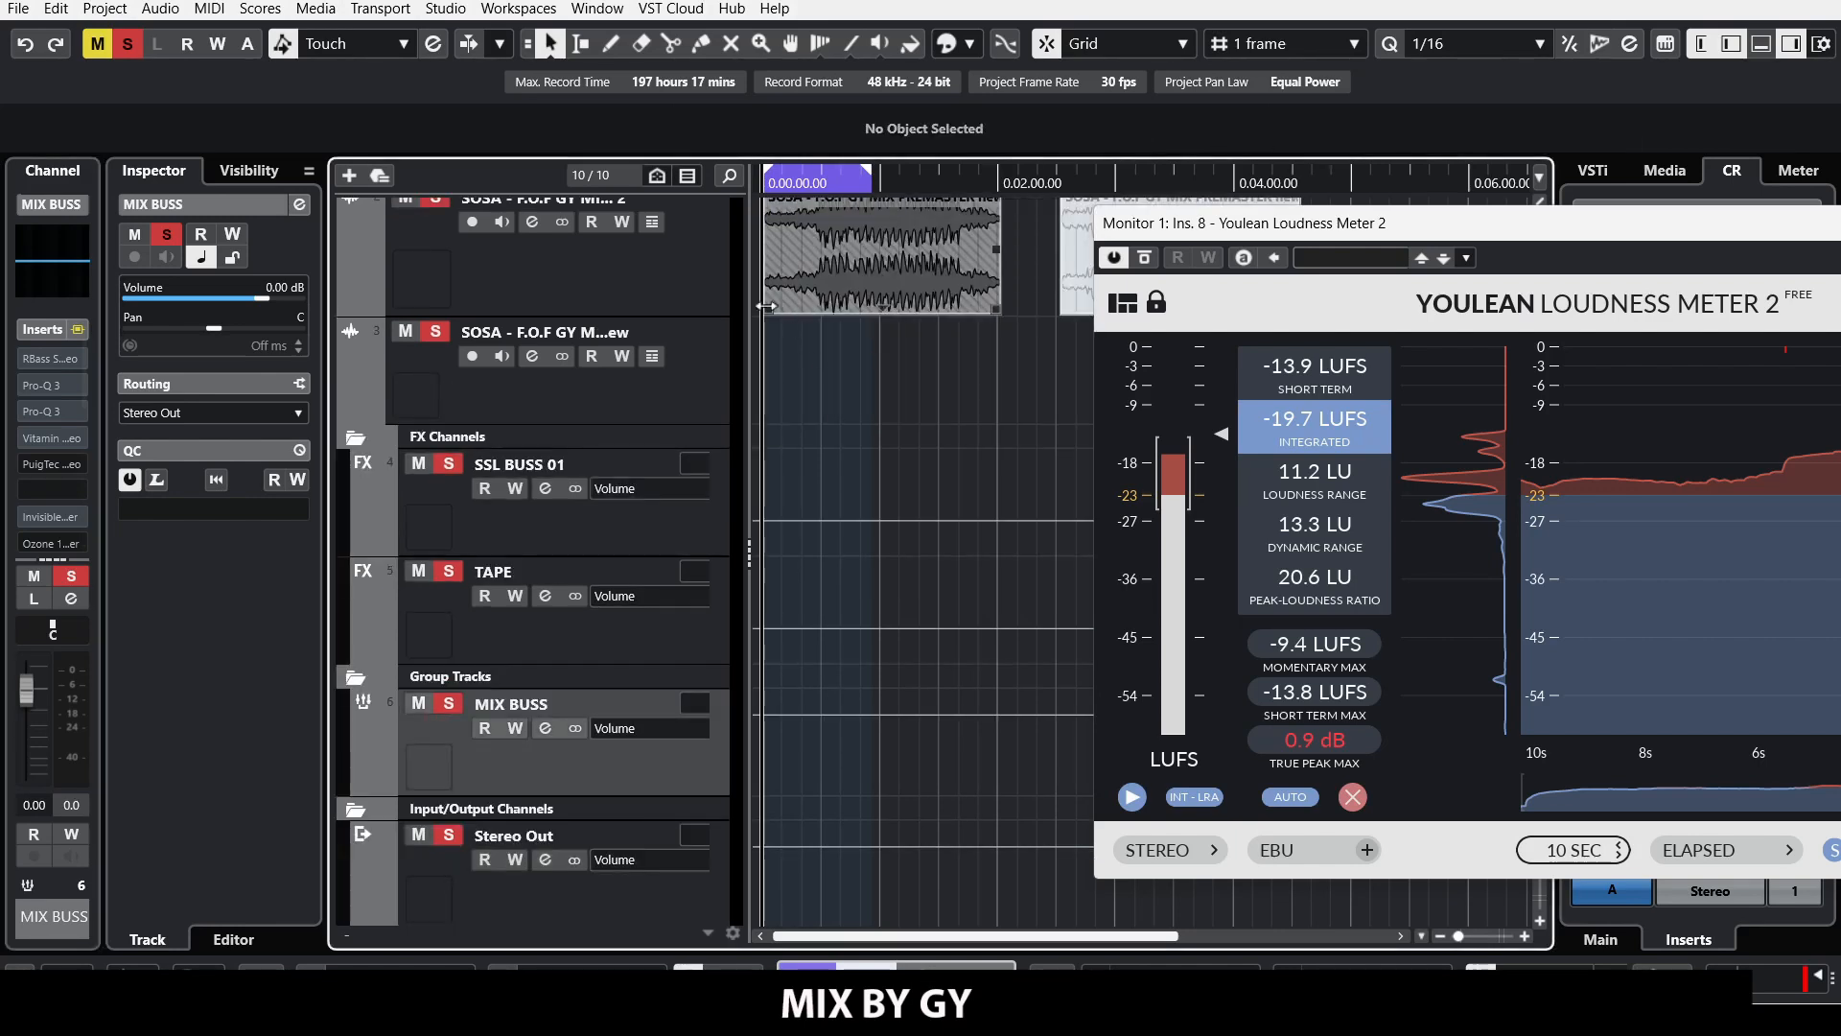
click(545, 729)
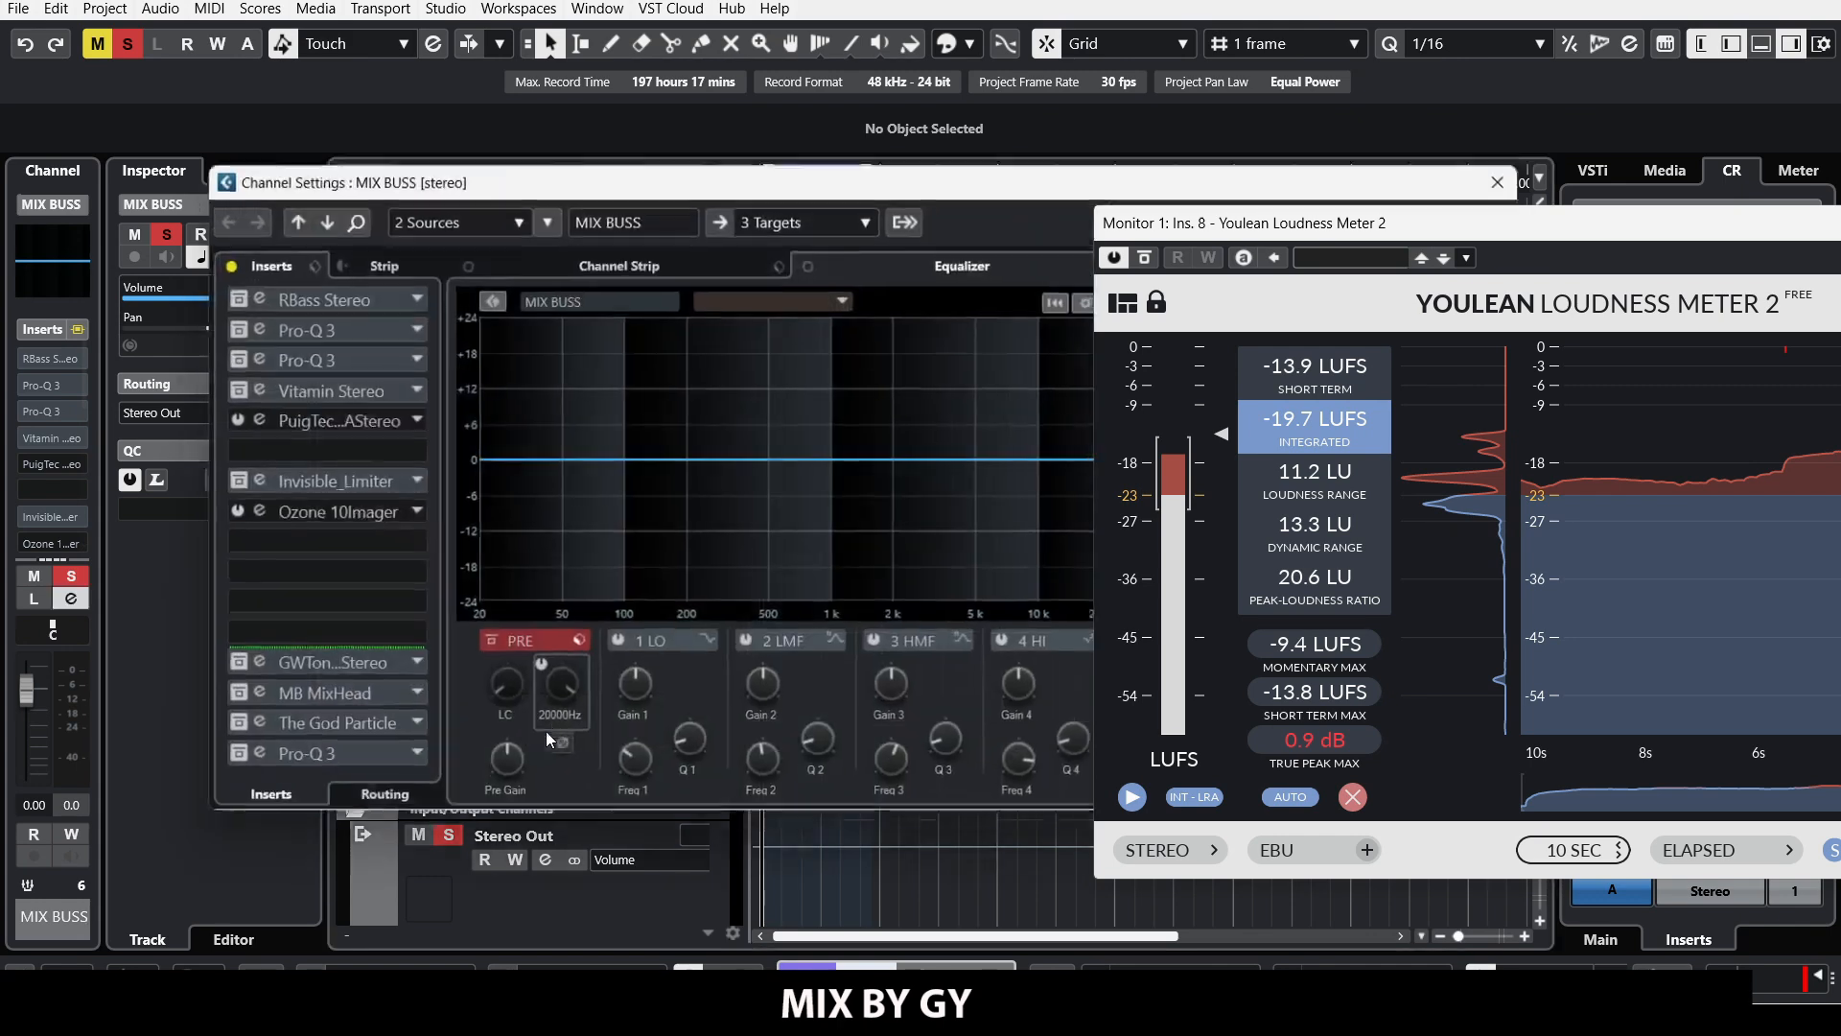
Step: Reactivate the RBass Stereo insert on the MIX BUSS channel and open its editor
drag(555, 194, 751, 441)
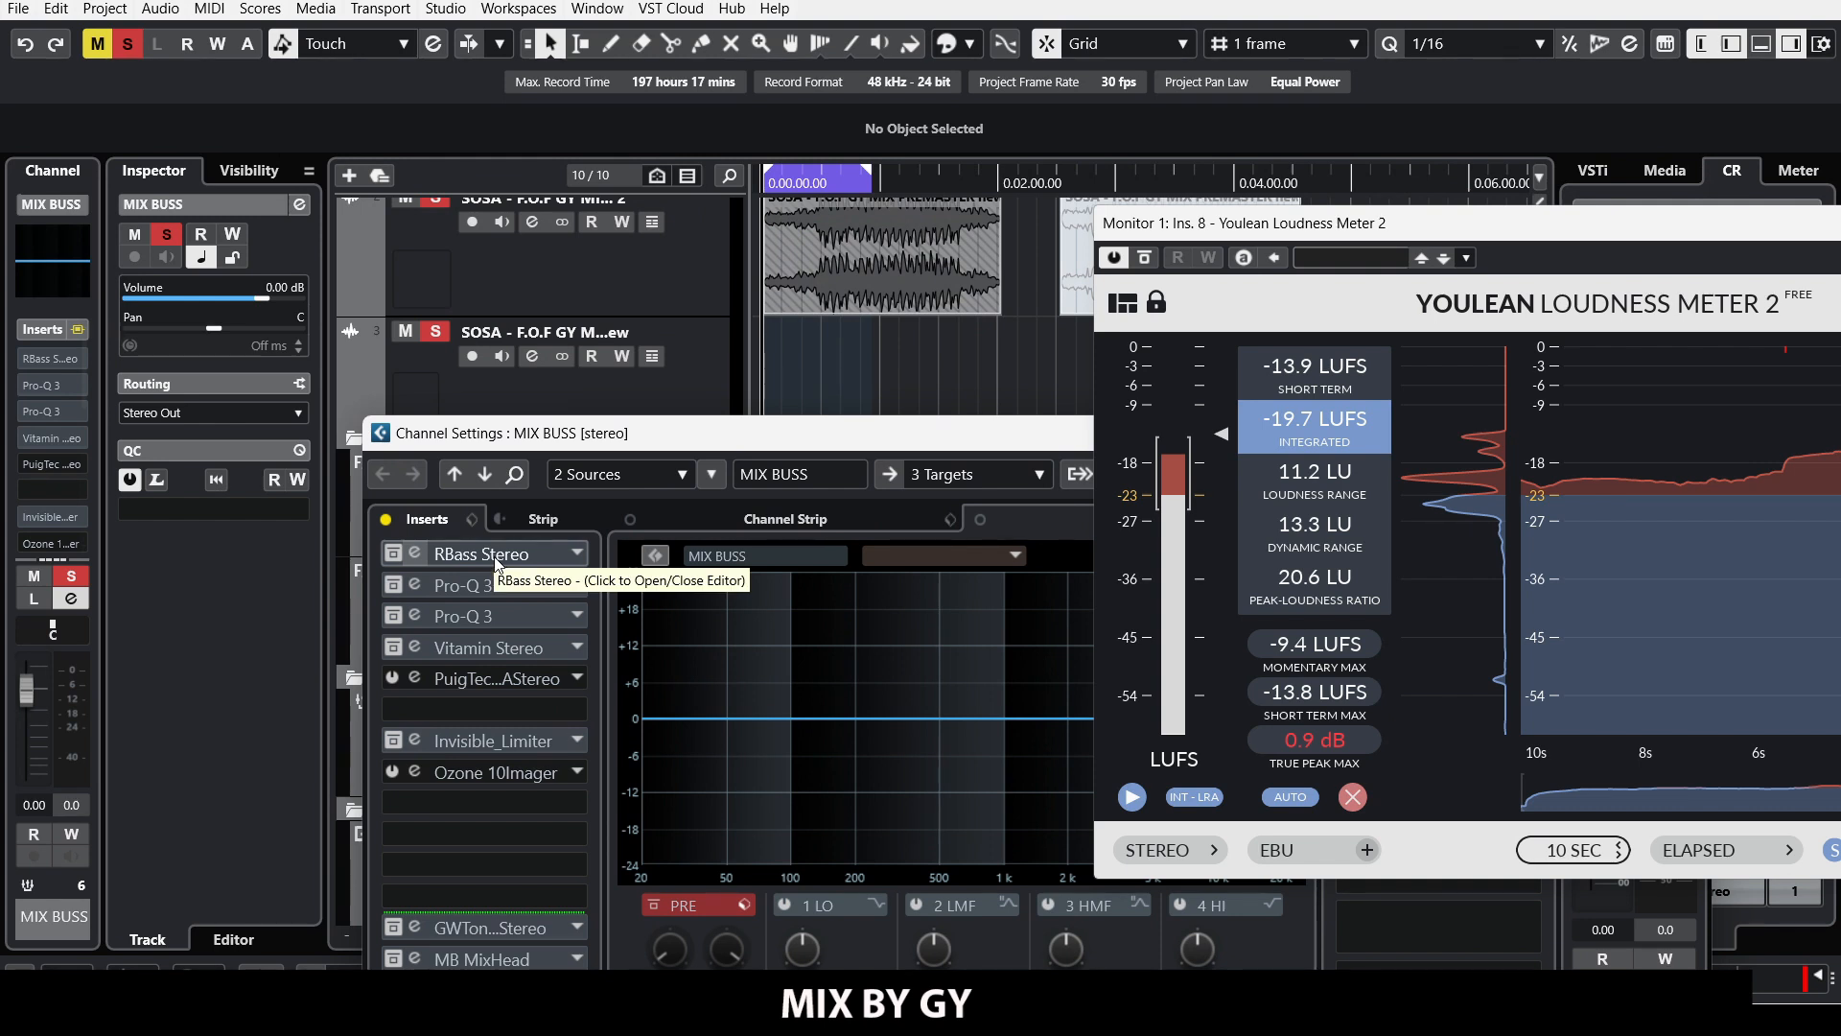
click(397, 556)
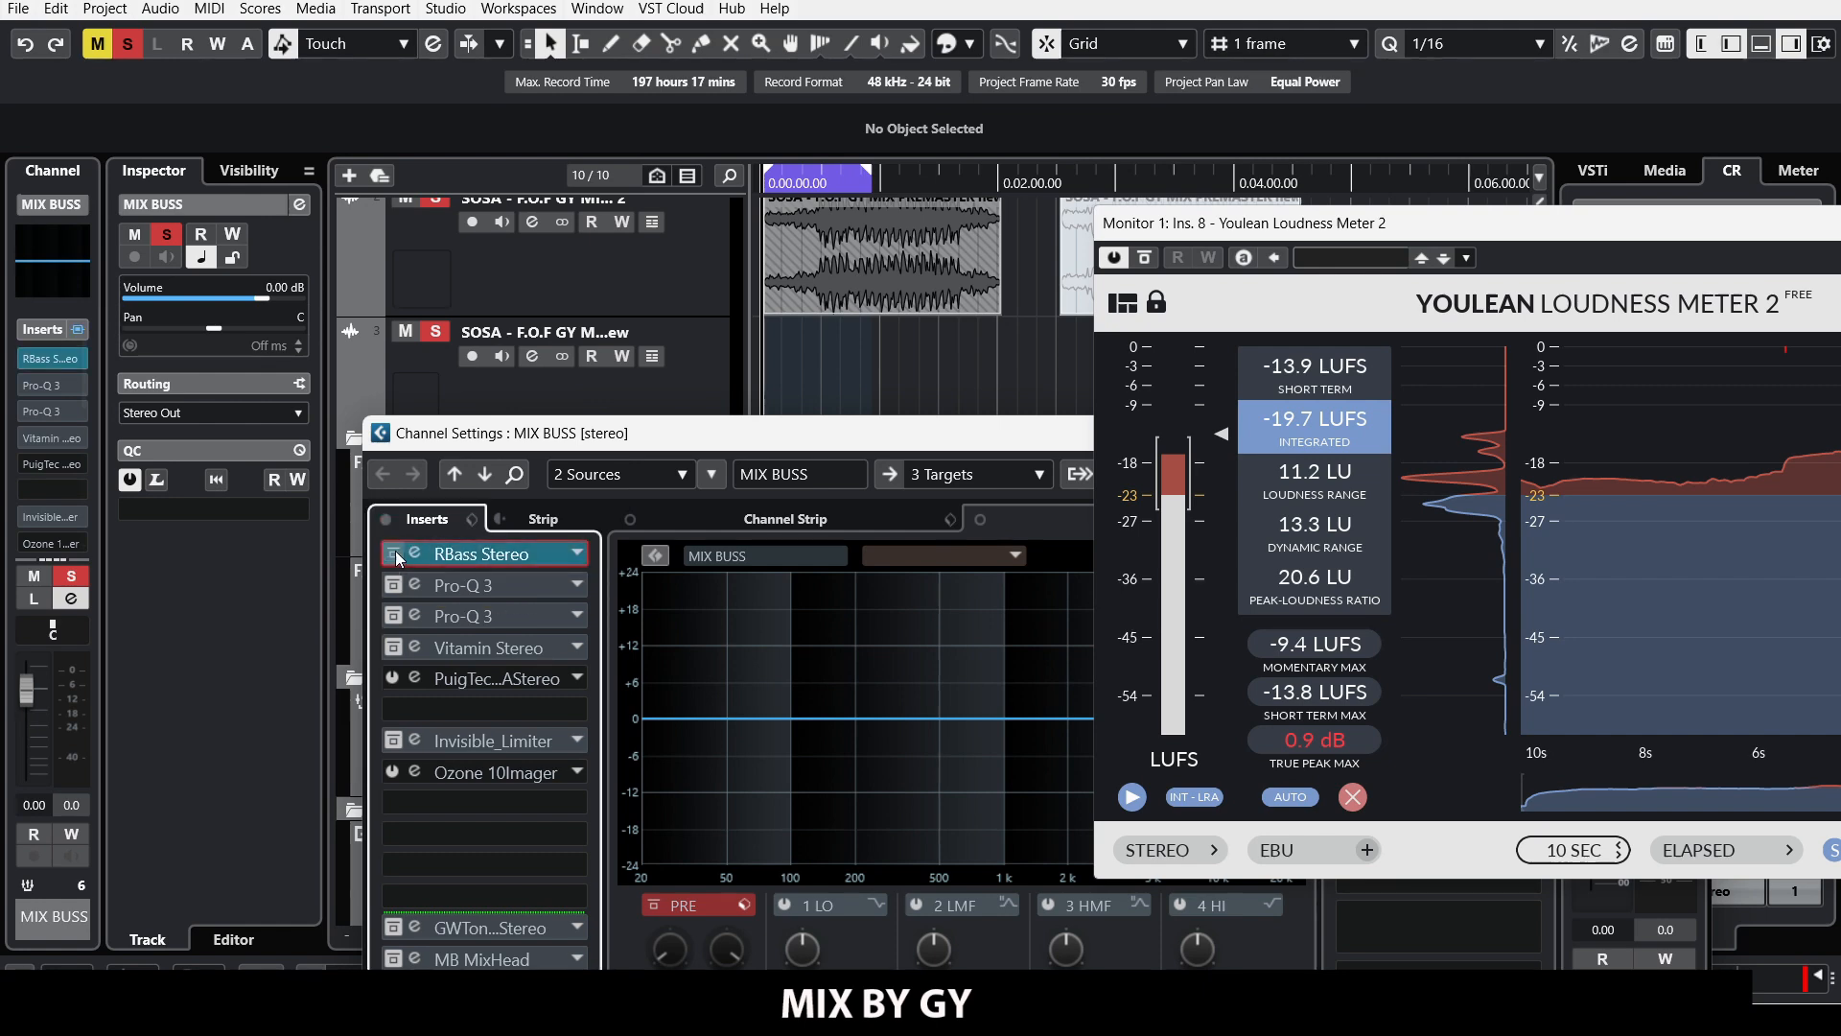
click(418, 554)
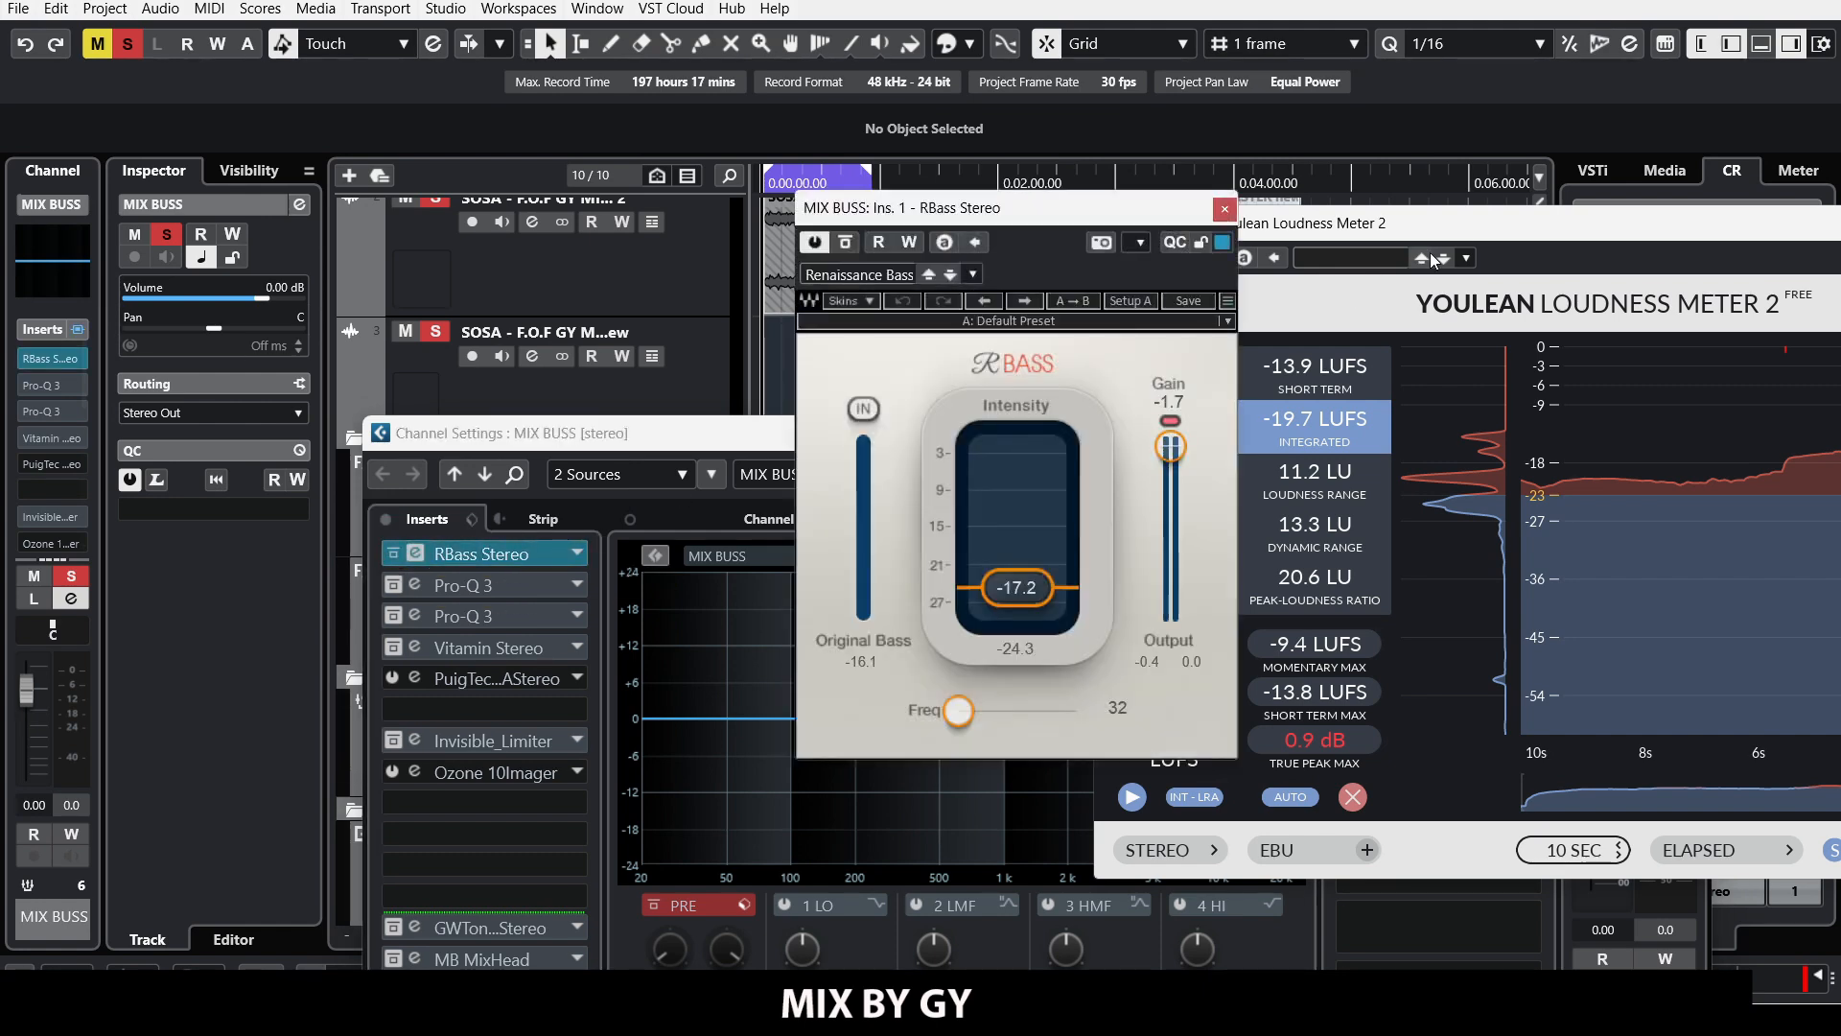
Step: Close the Youlean loudness meter and reposition the RBass editor over the project
drag(1454, 230, 832, 289)
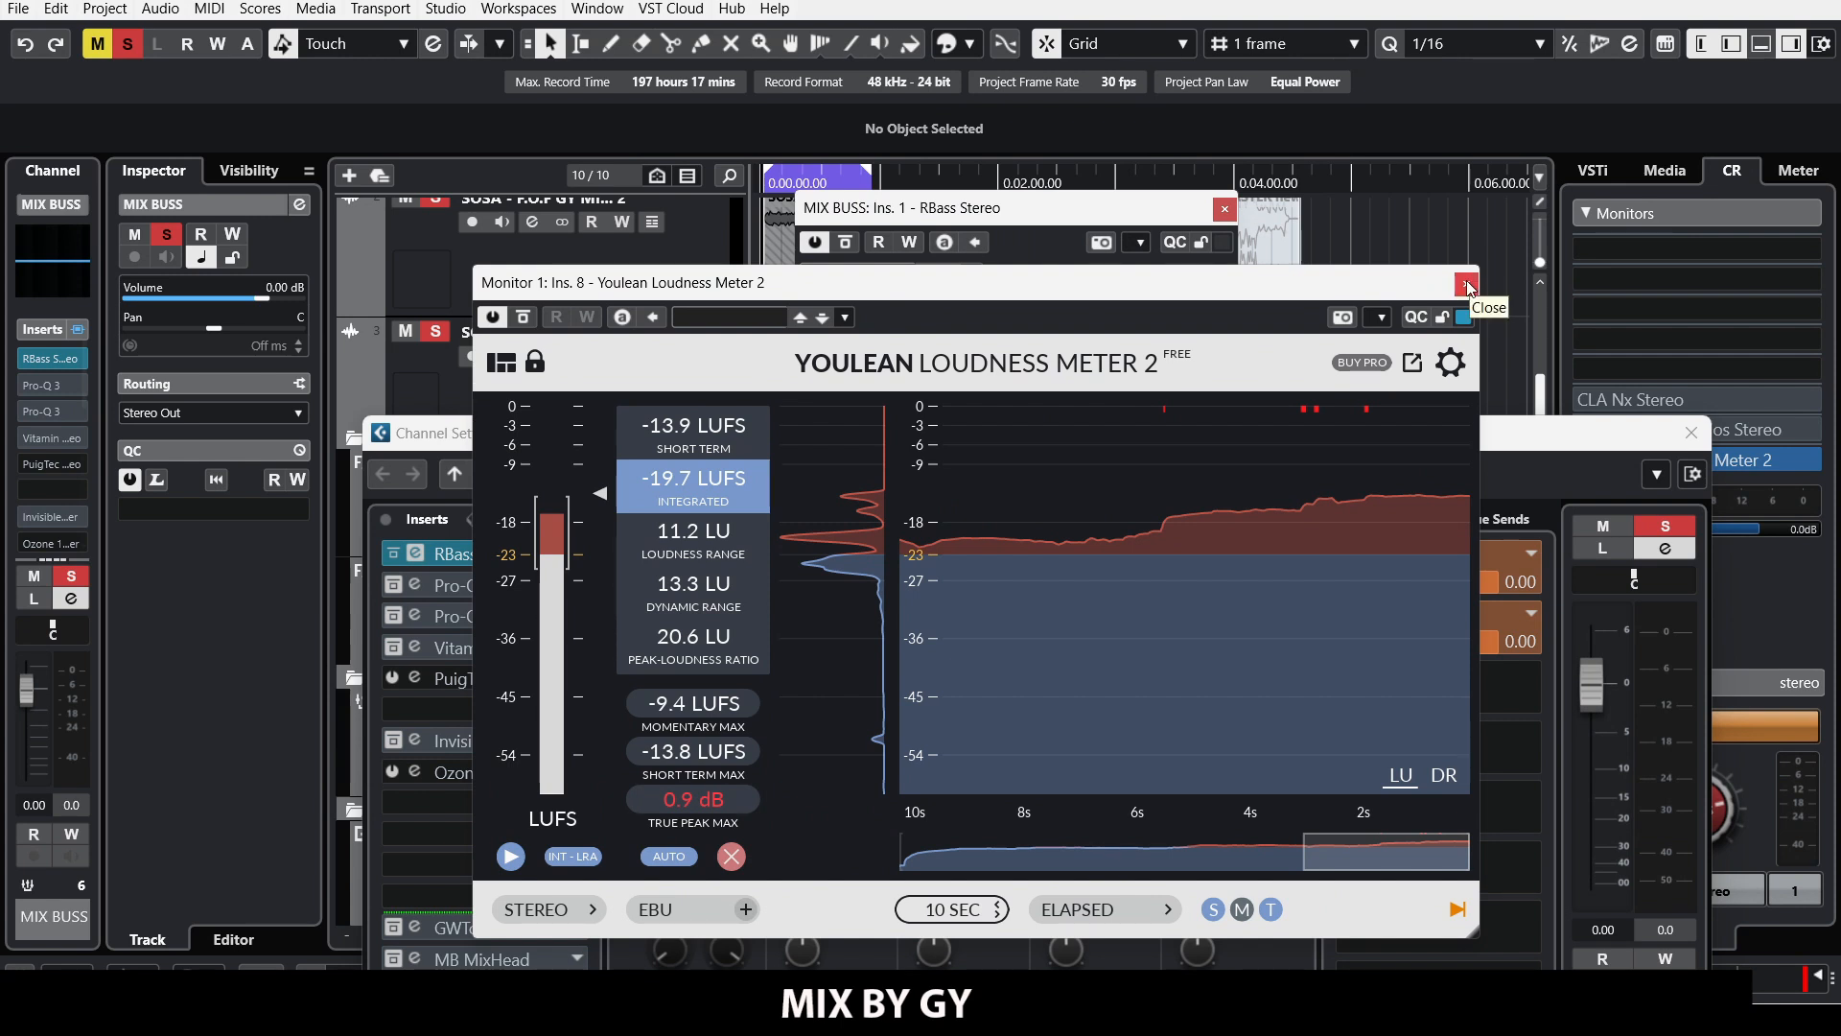
click(1467, 285)
drag(992, 207, 837, 238)
Step: Lower the RBass intensity to -21.0, keeping the frequency at 32
drag(846, 629, 846, 633)
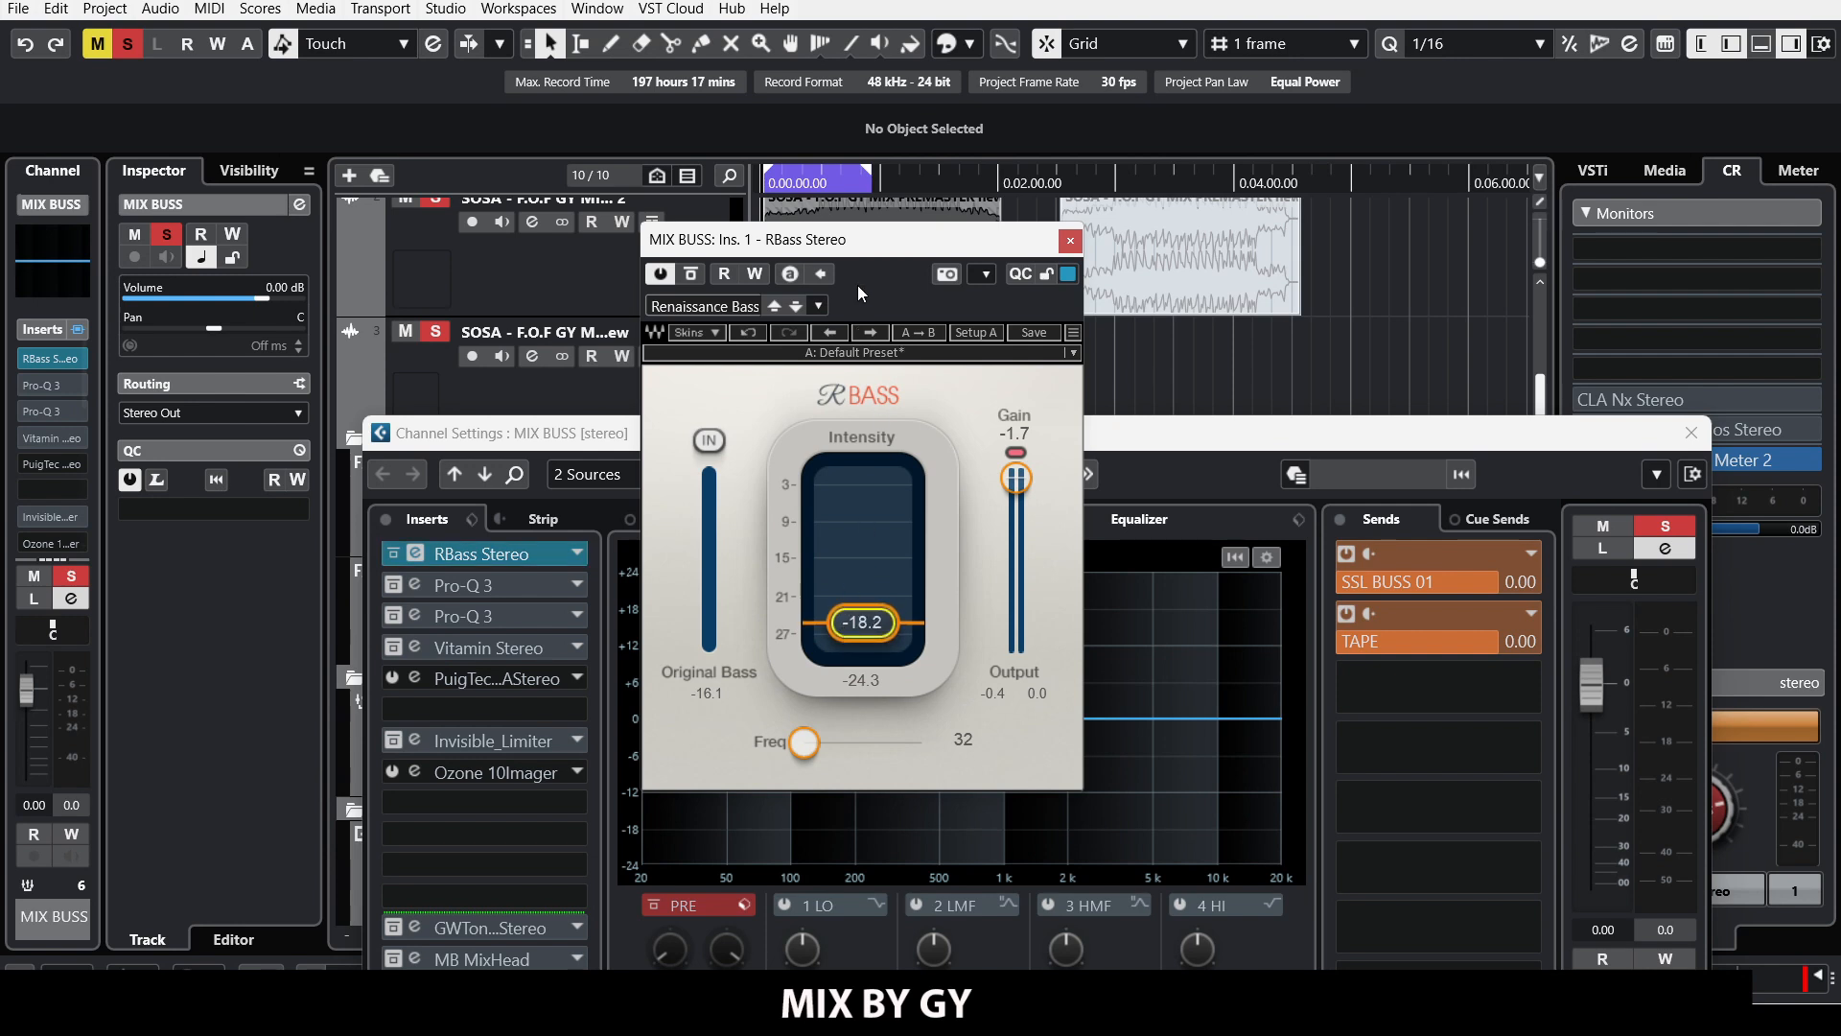
drag(853, 239, 846, 109)
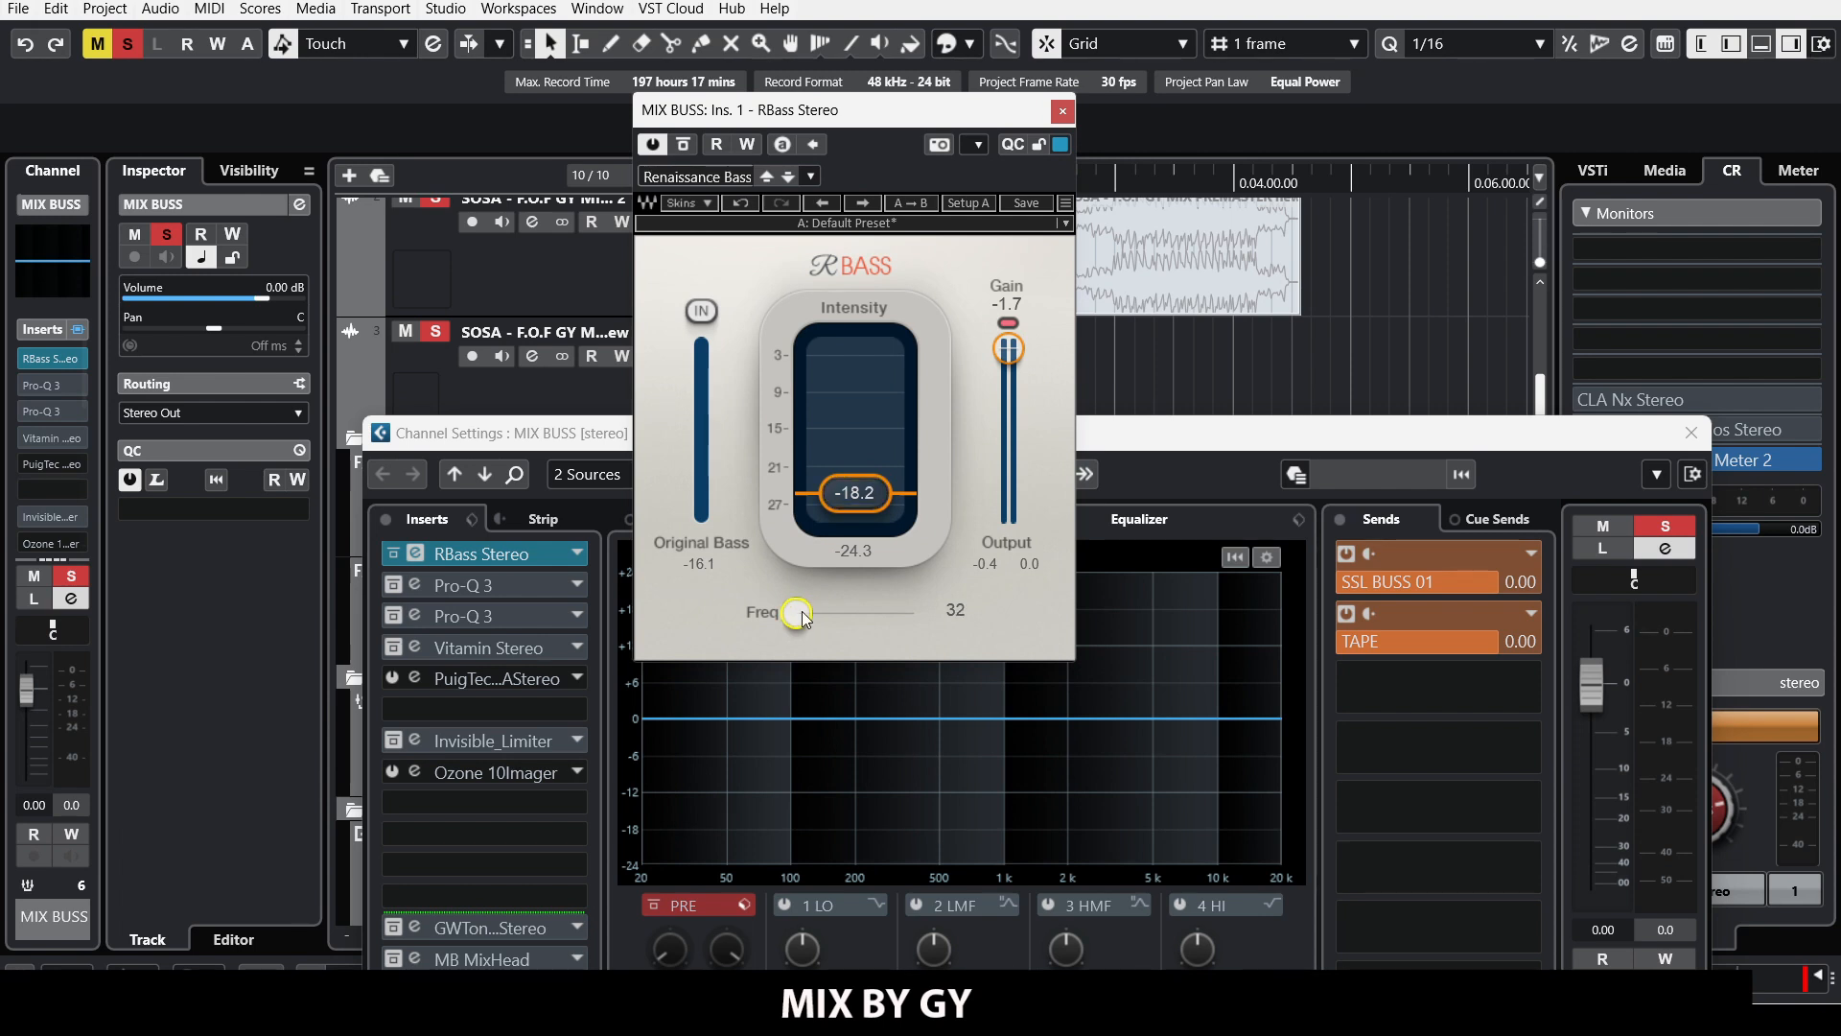
mouse_move(804, 617)
mouse_down()
mouse_move(904, 617)
mouse_move(804, 617)
mouse_up()
drag(873, 500, 872, 503)
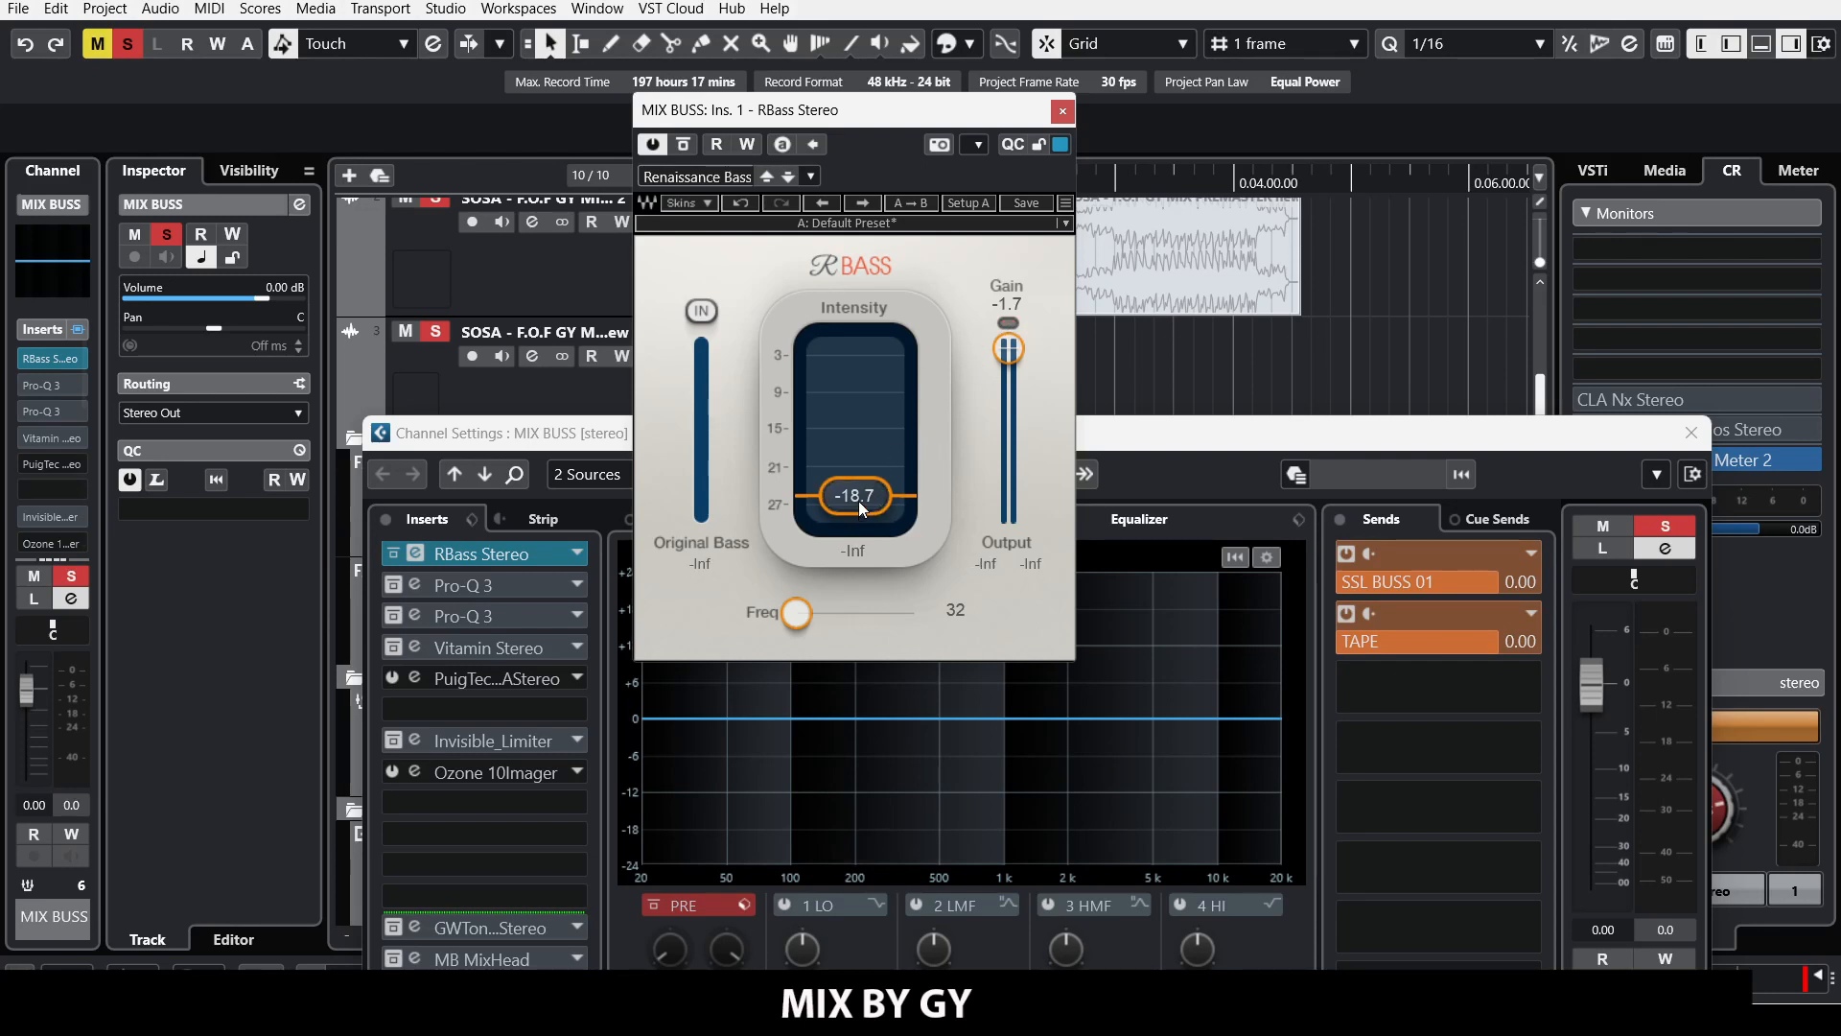
drag(884, 488, 882, 516)
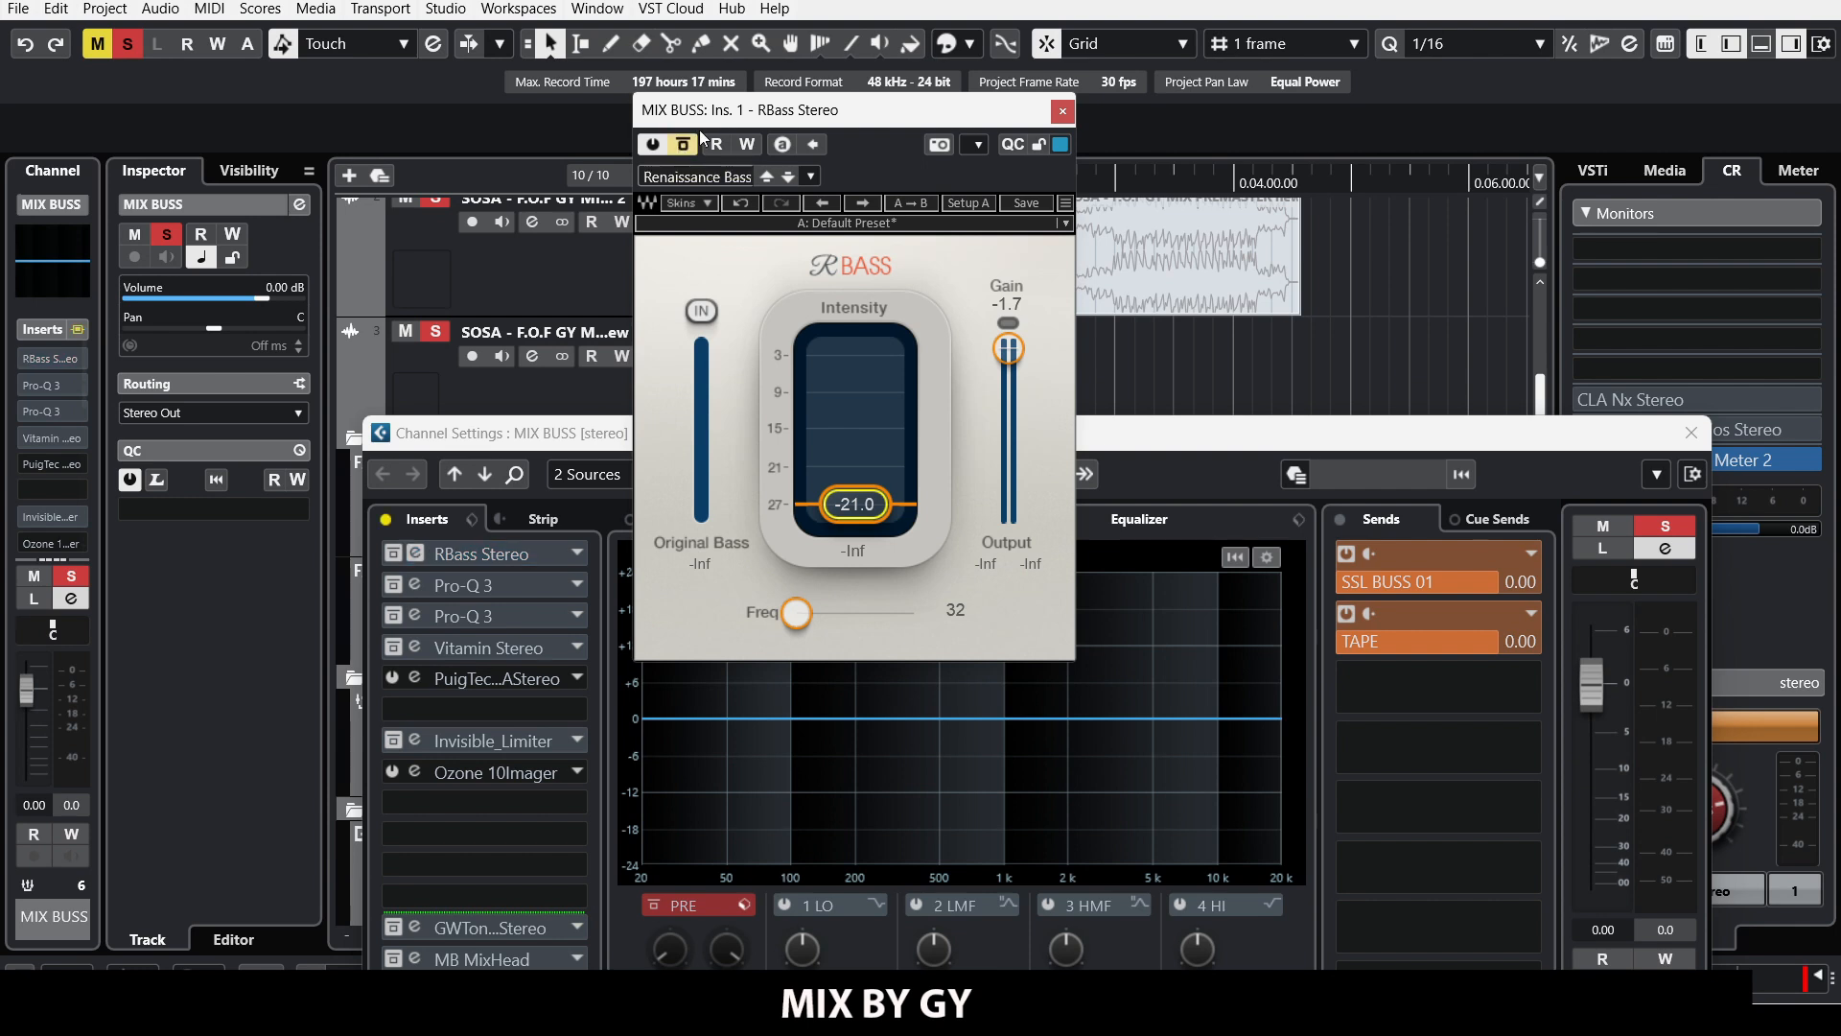
Step: Uncover the timeline, start the loop range later in the premaster, and play it to compare RBass bypassed and active
drag(699, 129, 987, 201)
drag(766, 176, 826, 182)
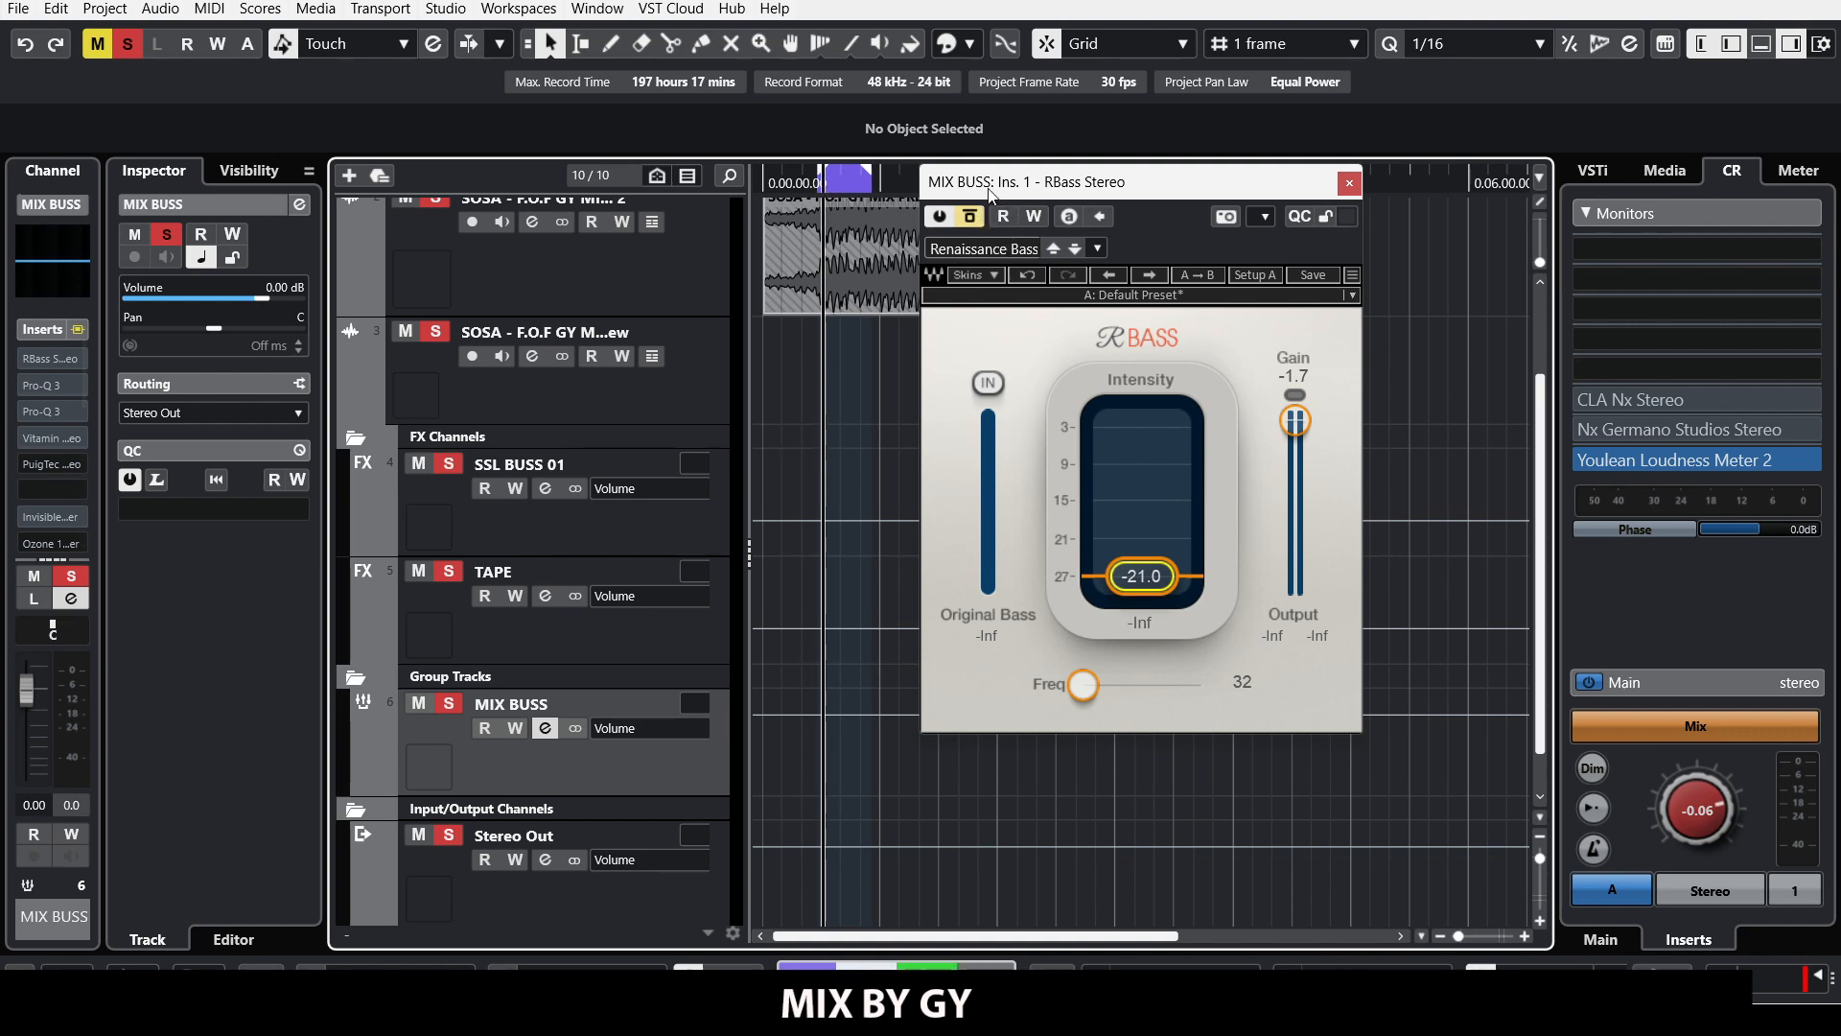
key(space)
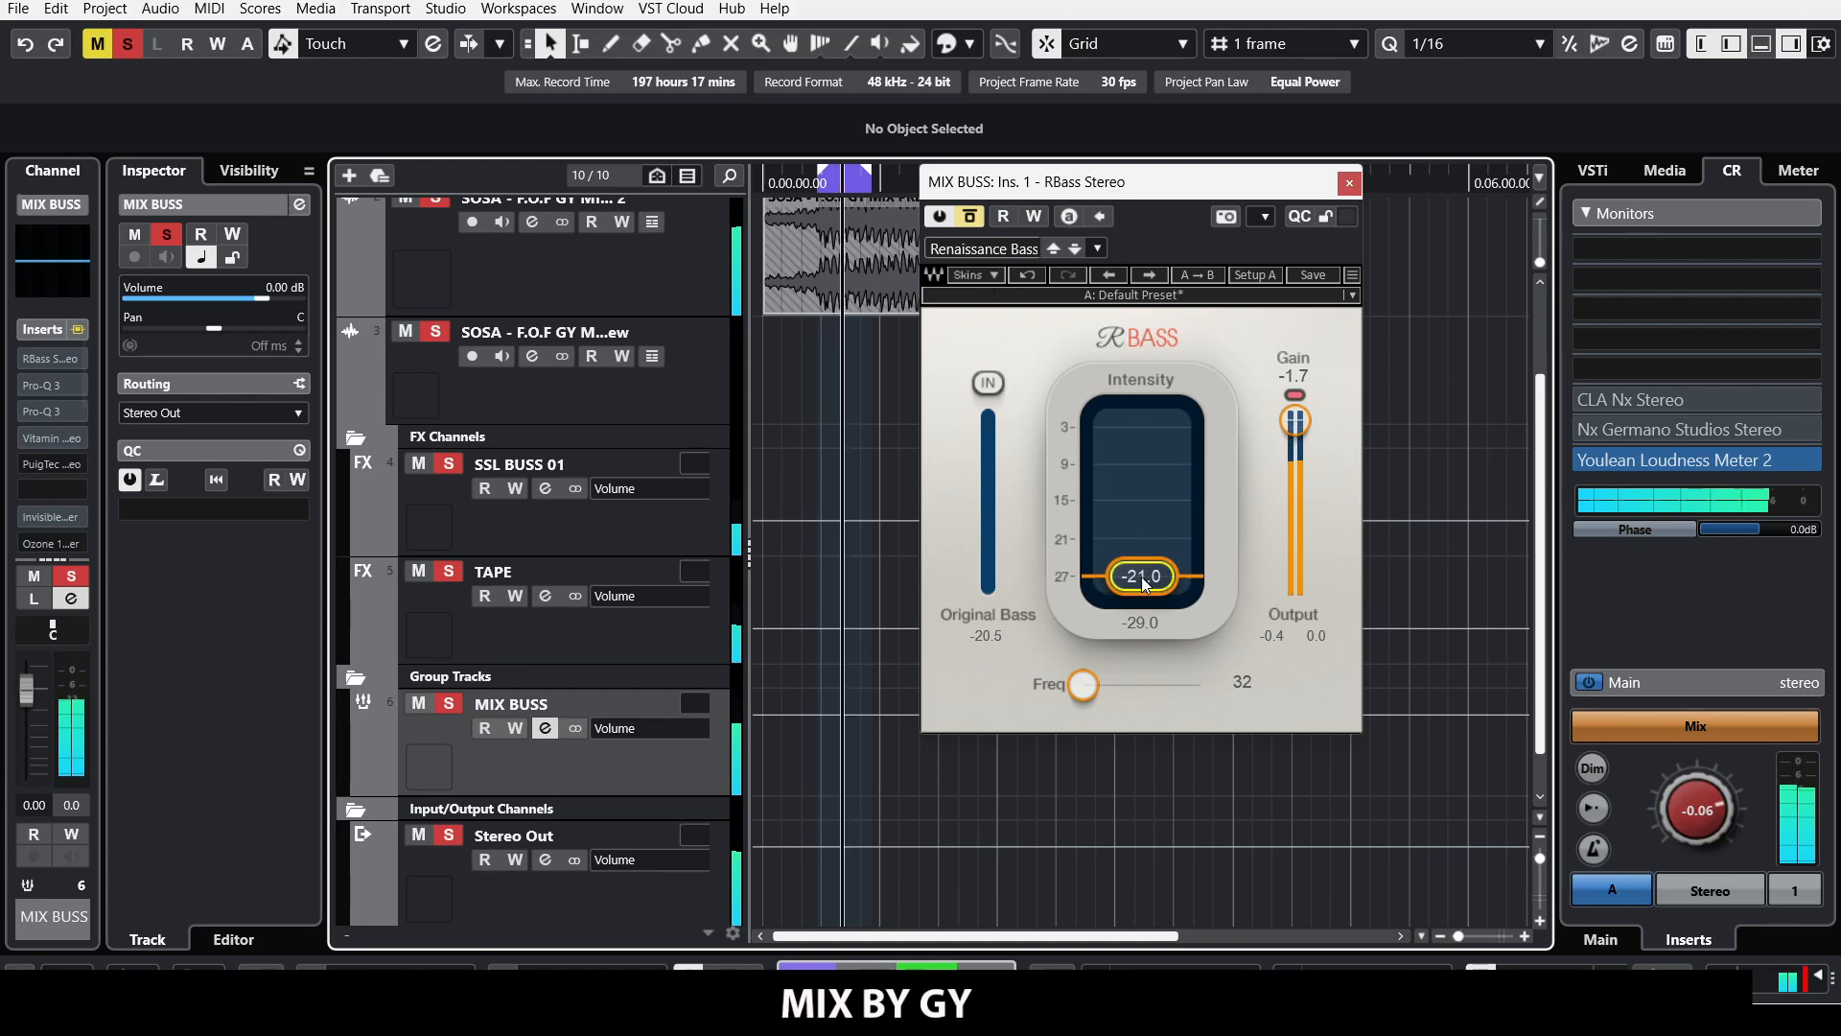
click(974, 217)
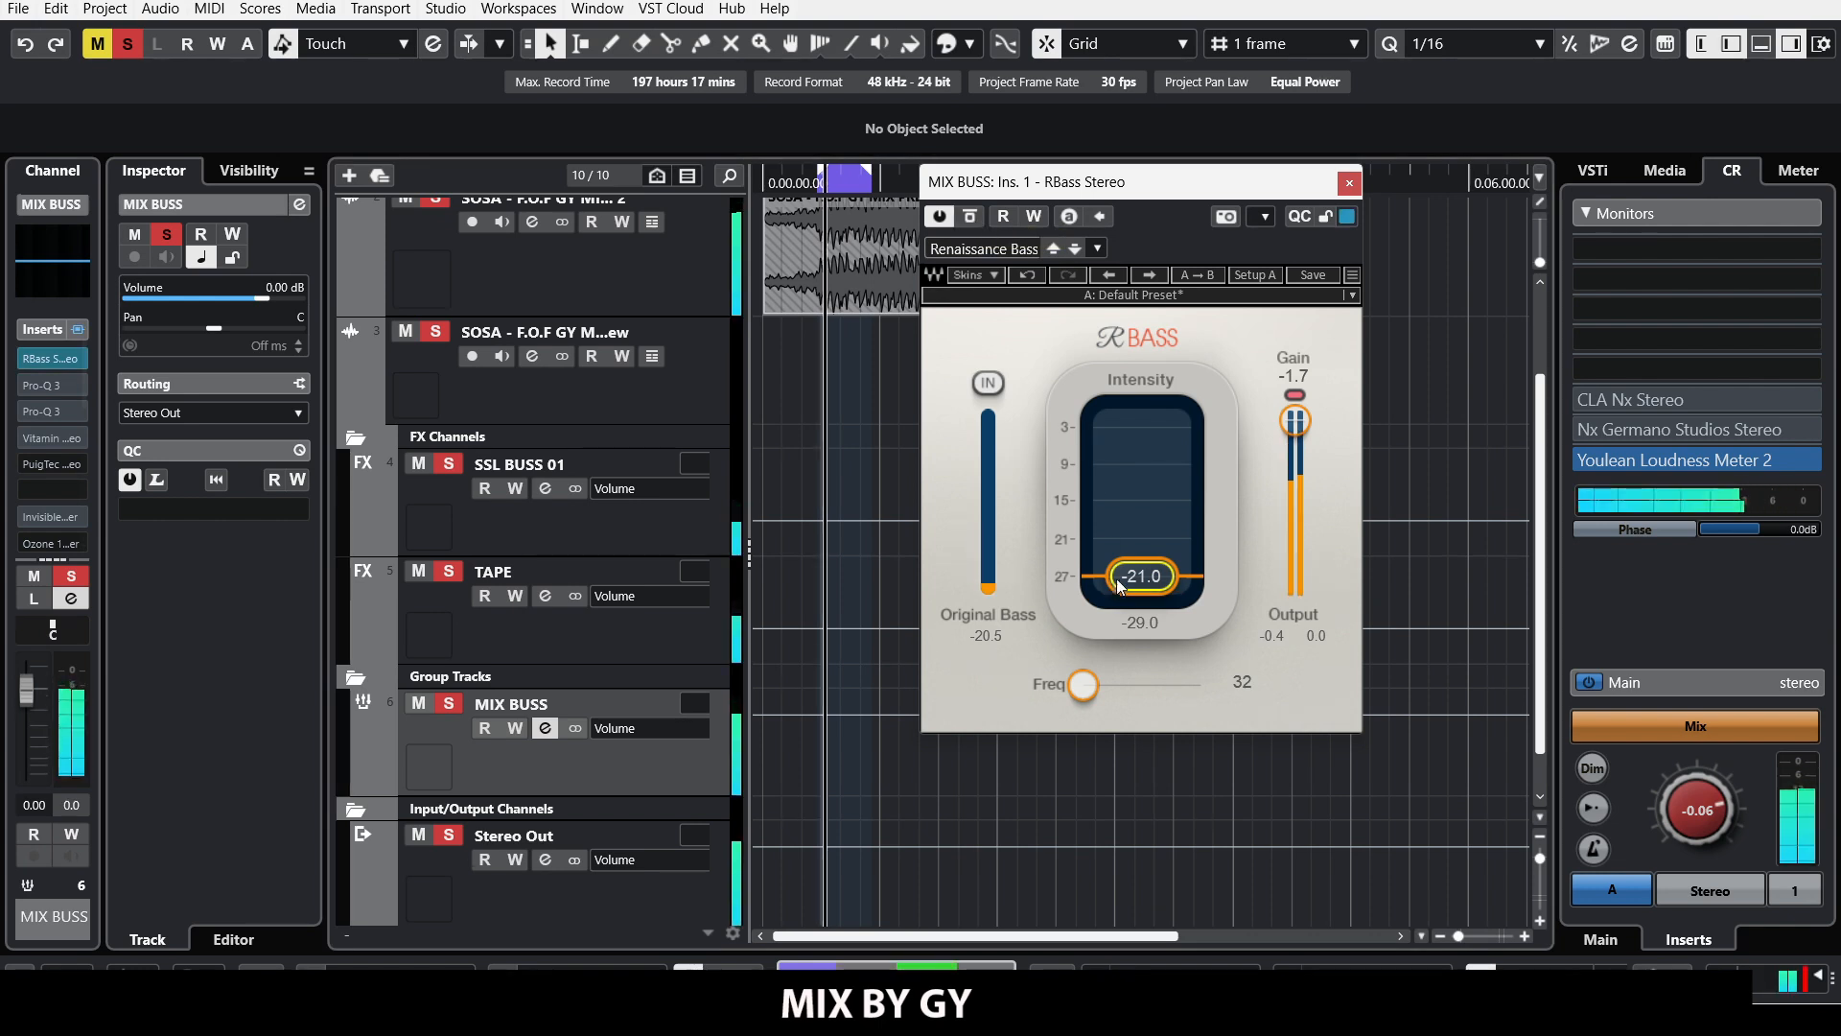
Step: Raise the RBass intensity to 4.1 and compare the exaggerated effect bypassed and active on the loop
drag(1141, 576, 1141, 563)
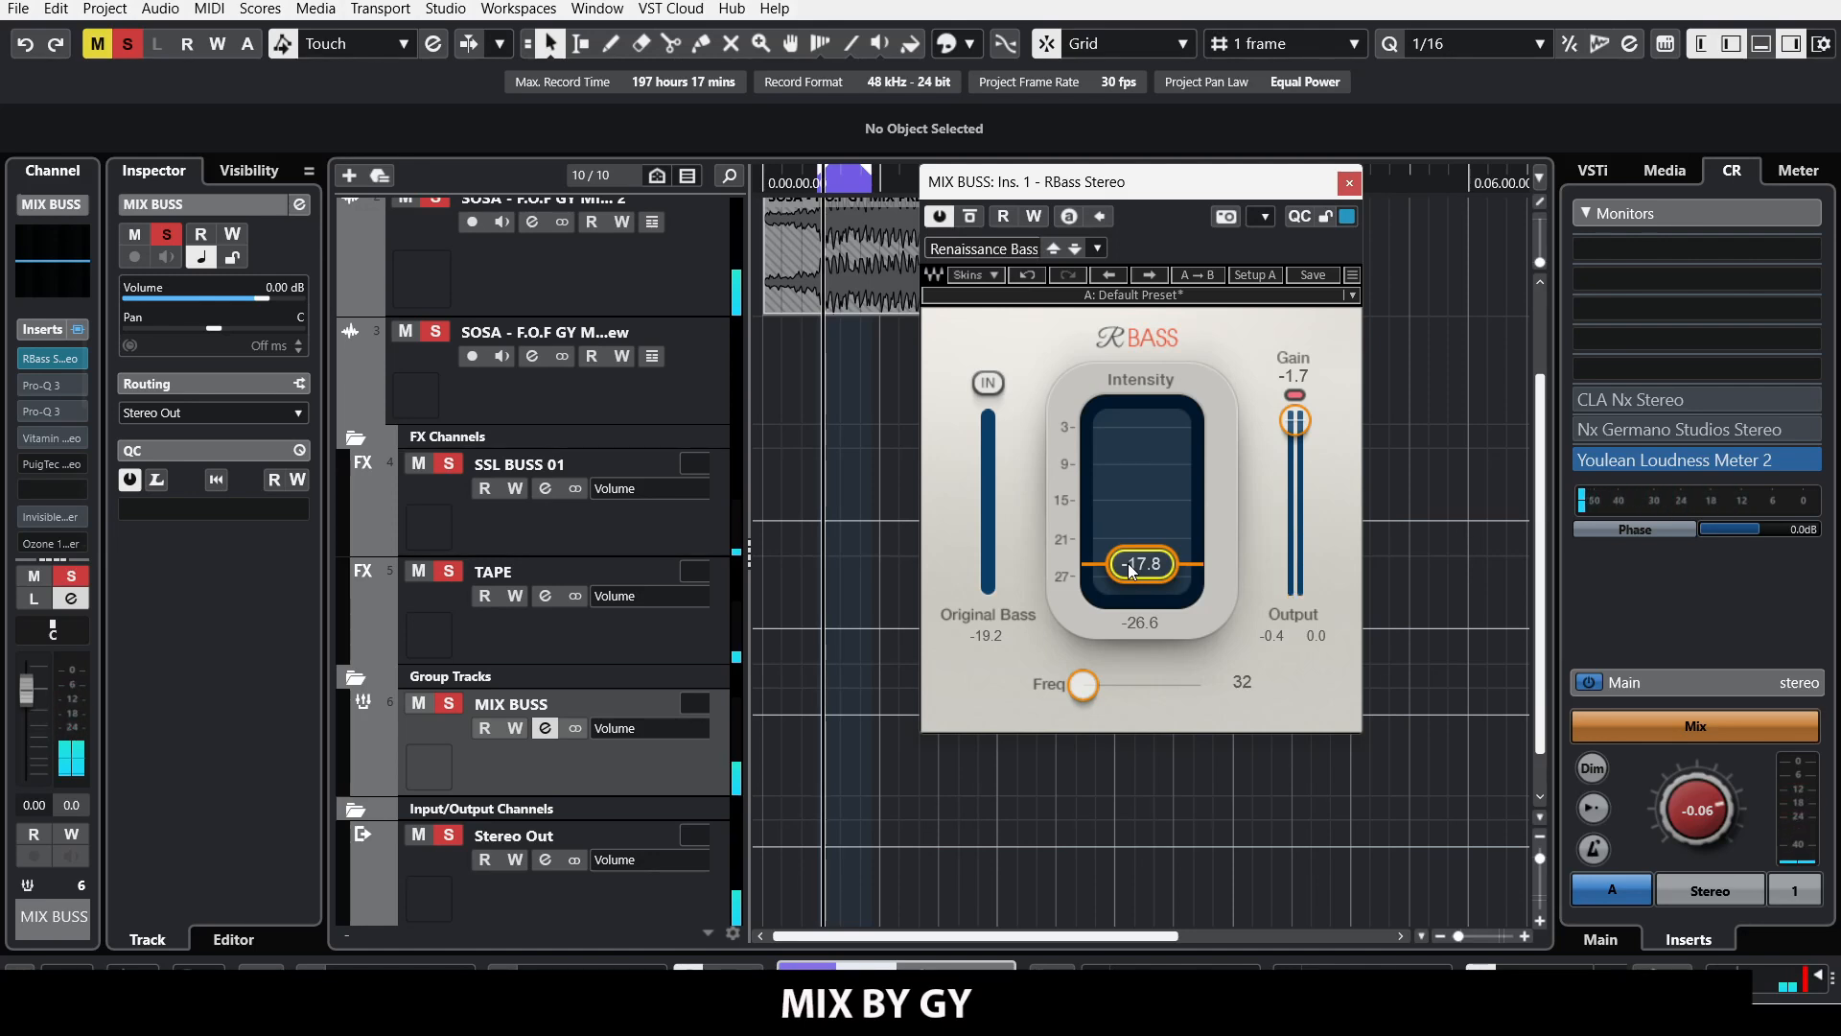
drag(1132, 572, 1126, 484)
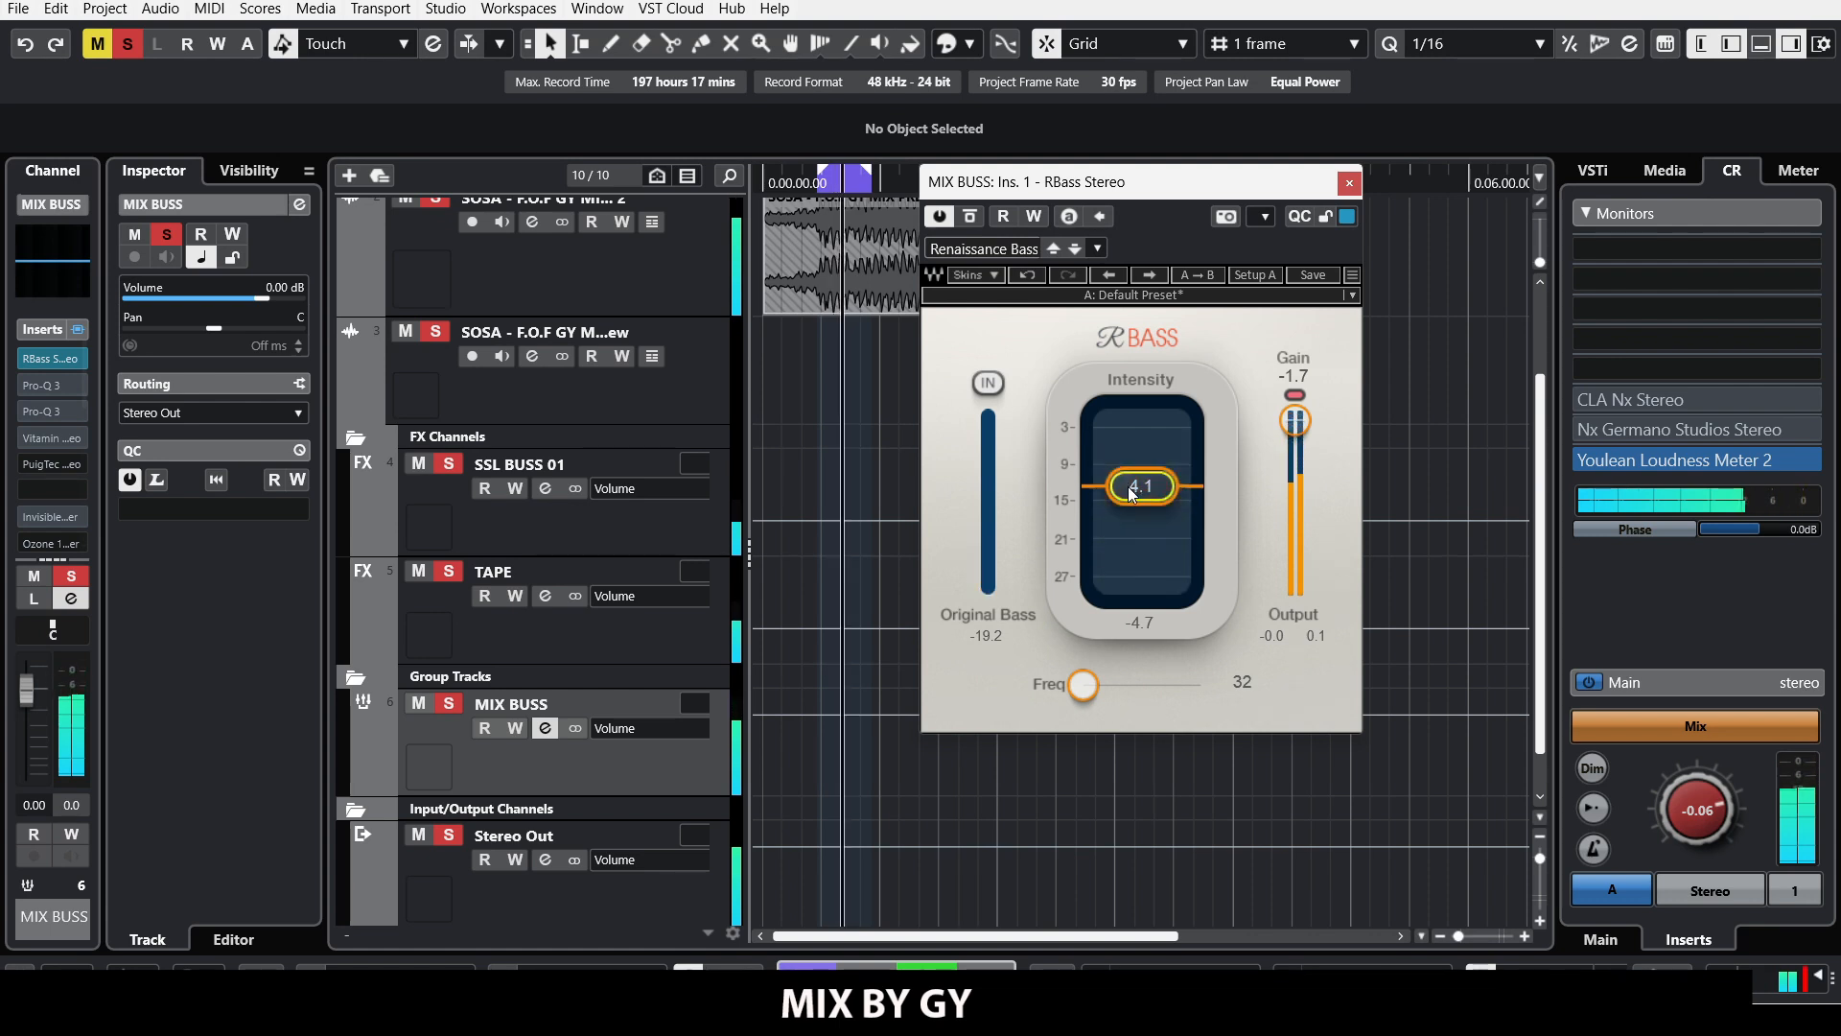
key(space)
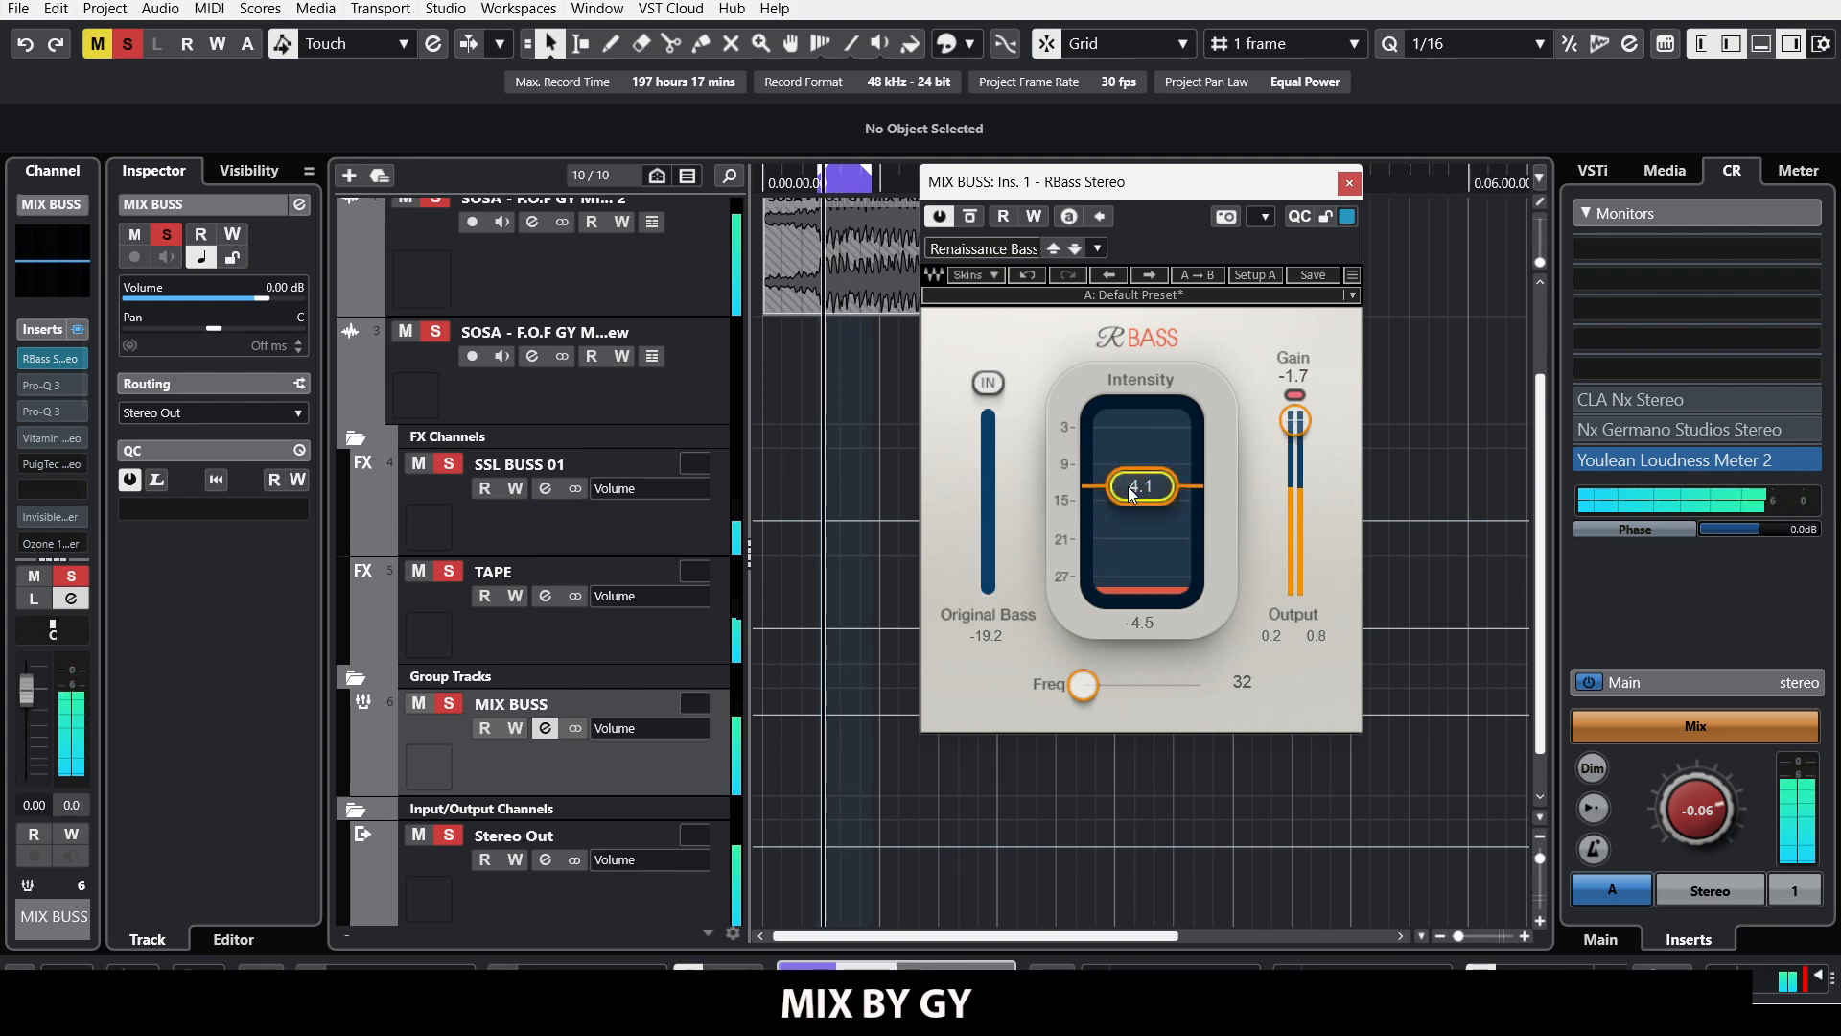
click(968, 217)
key(space)
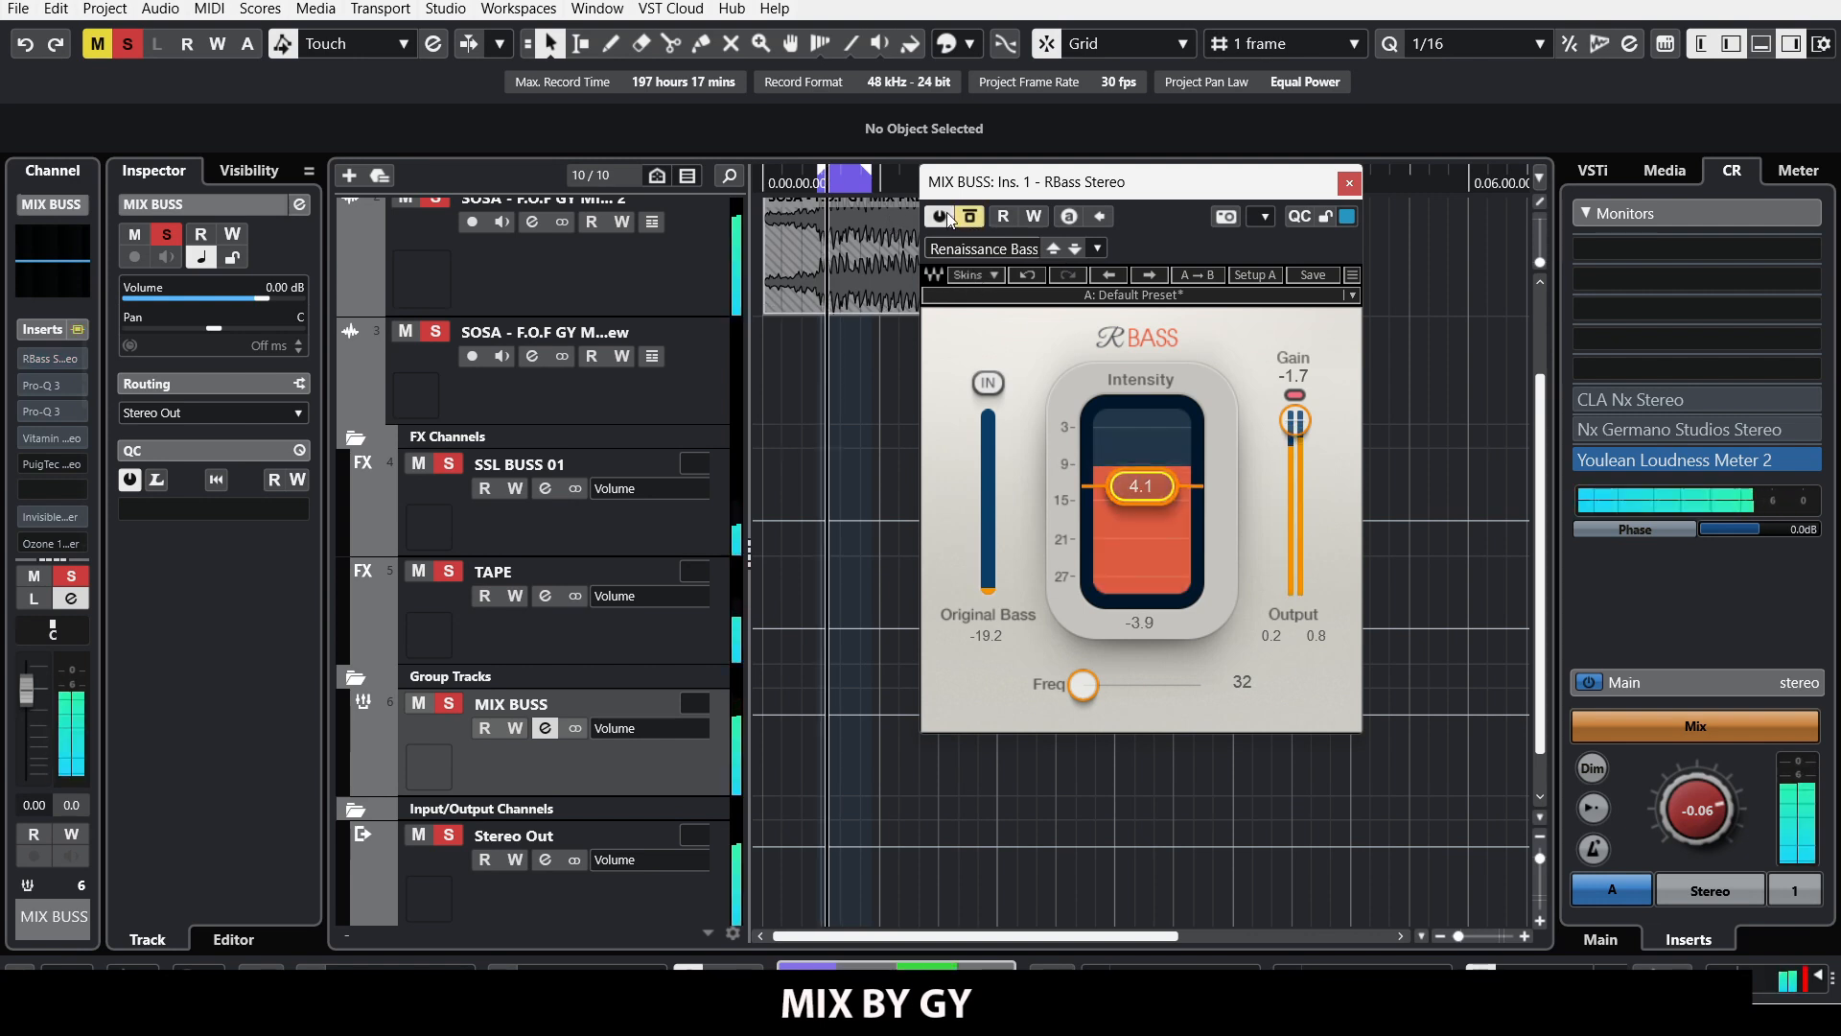
click(975, 216)
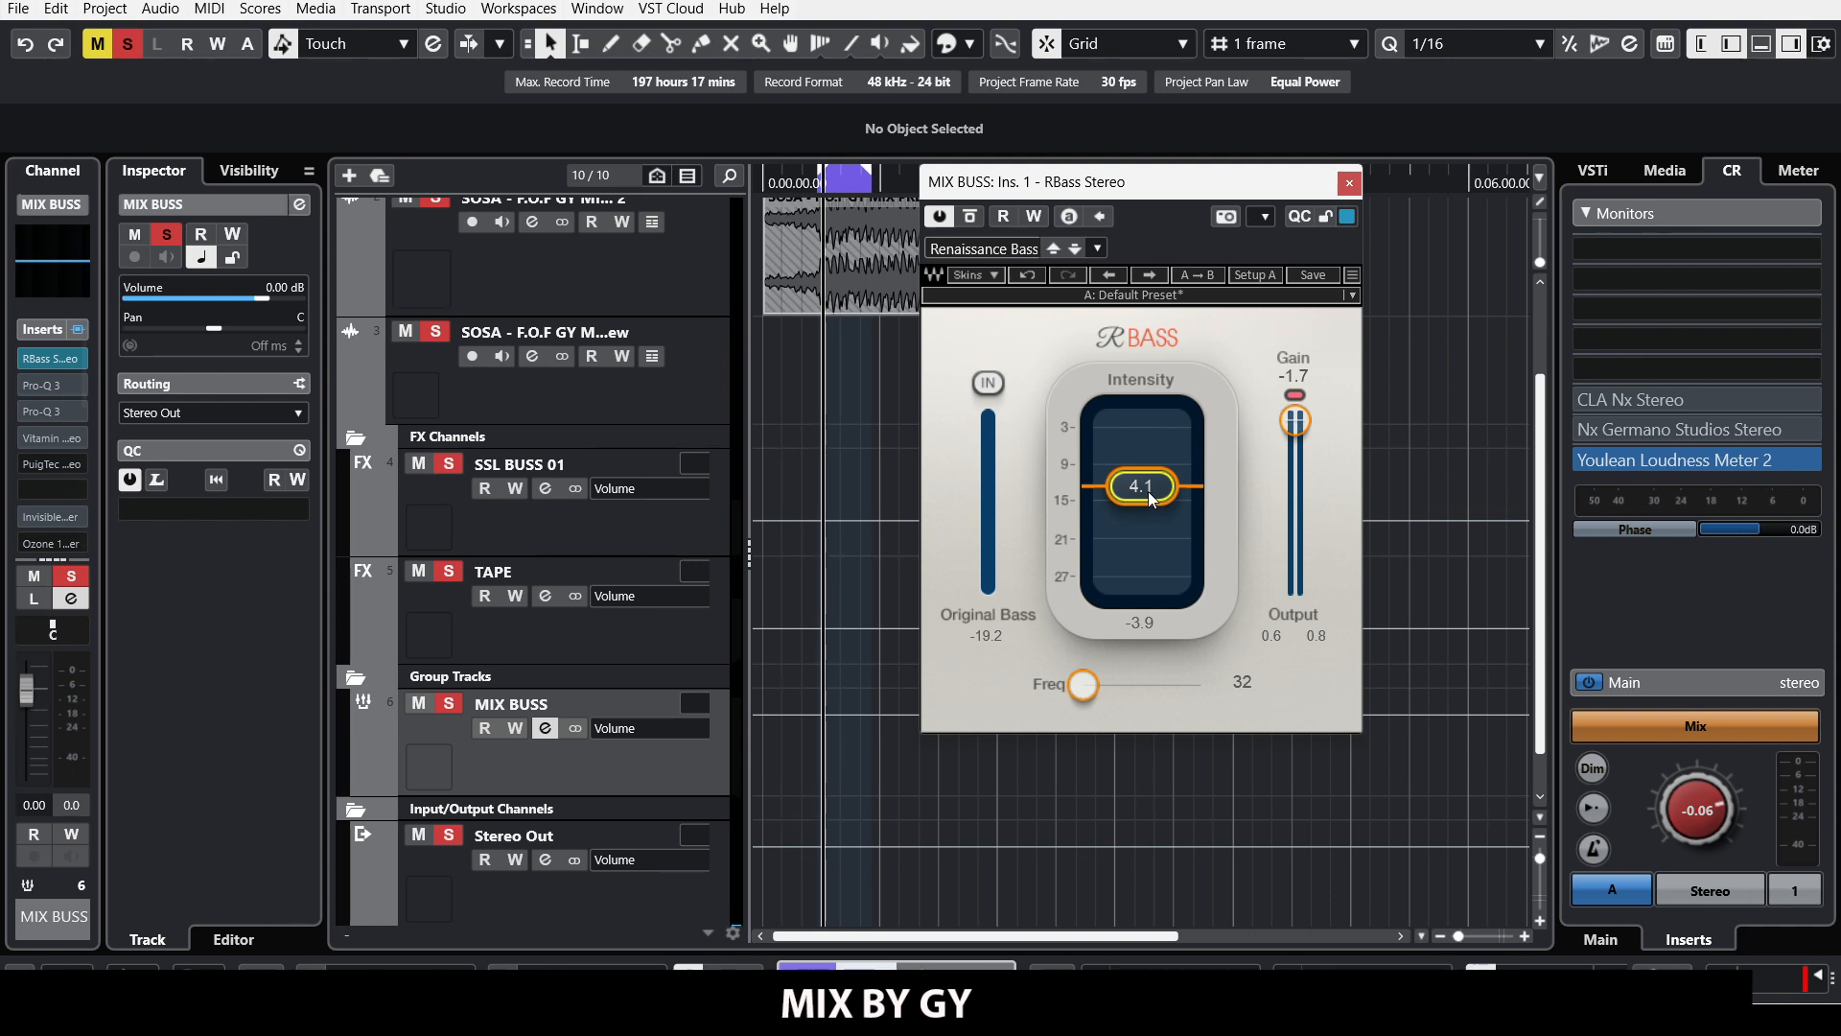
Step: Set the RBass intensity to -18.2 while the loop plays
drag(1148, 491, 1148, 558)
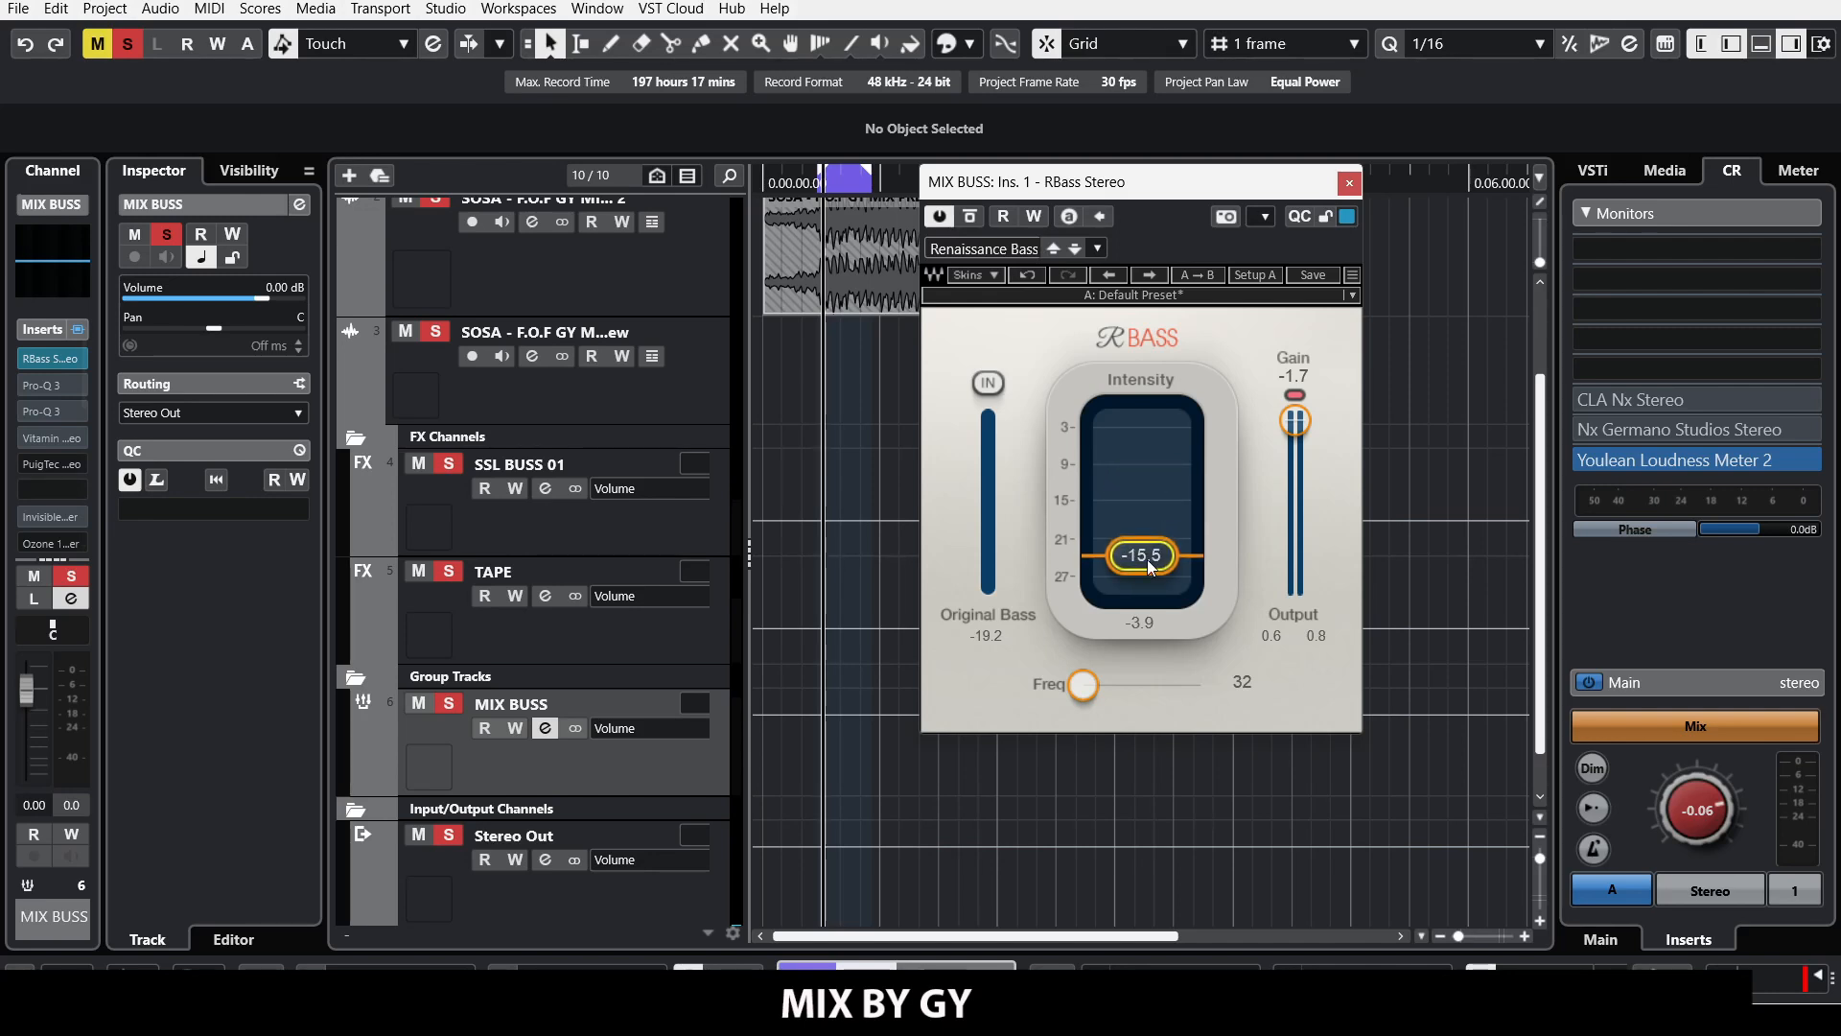
key(space)
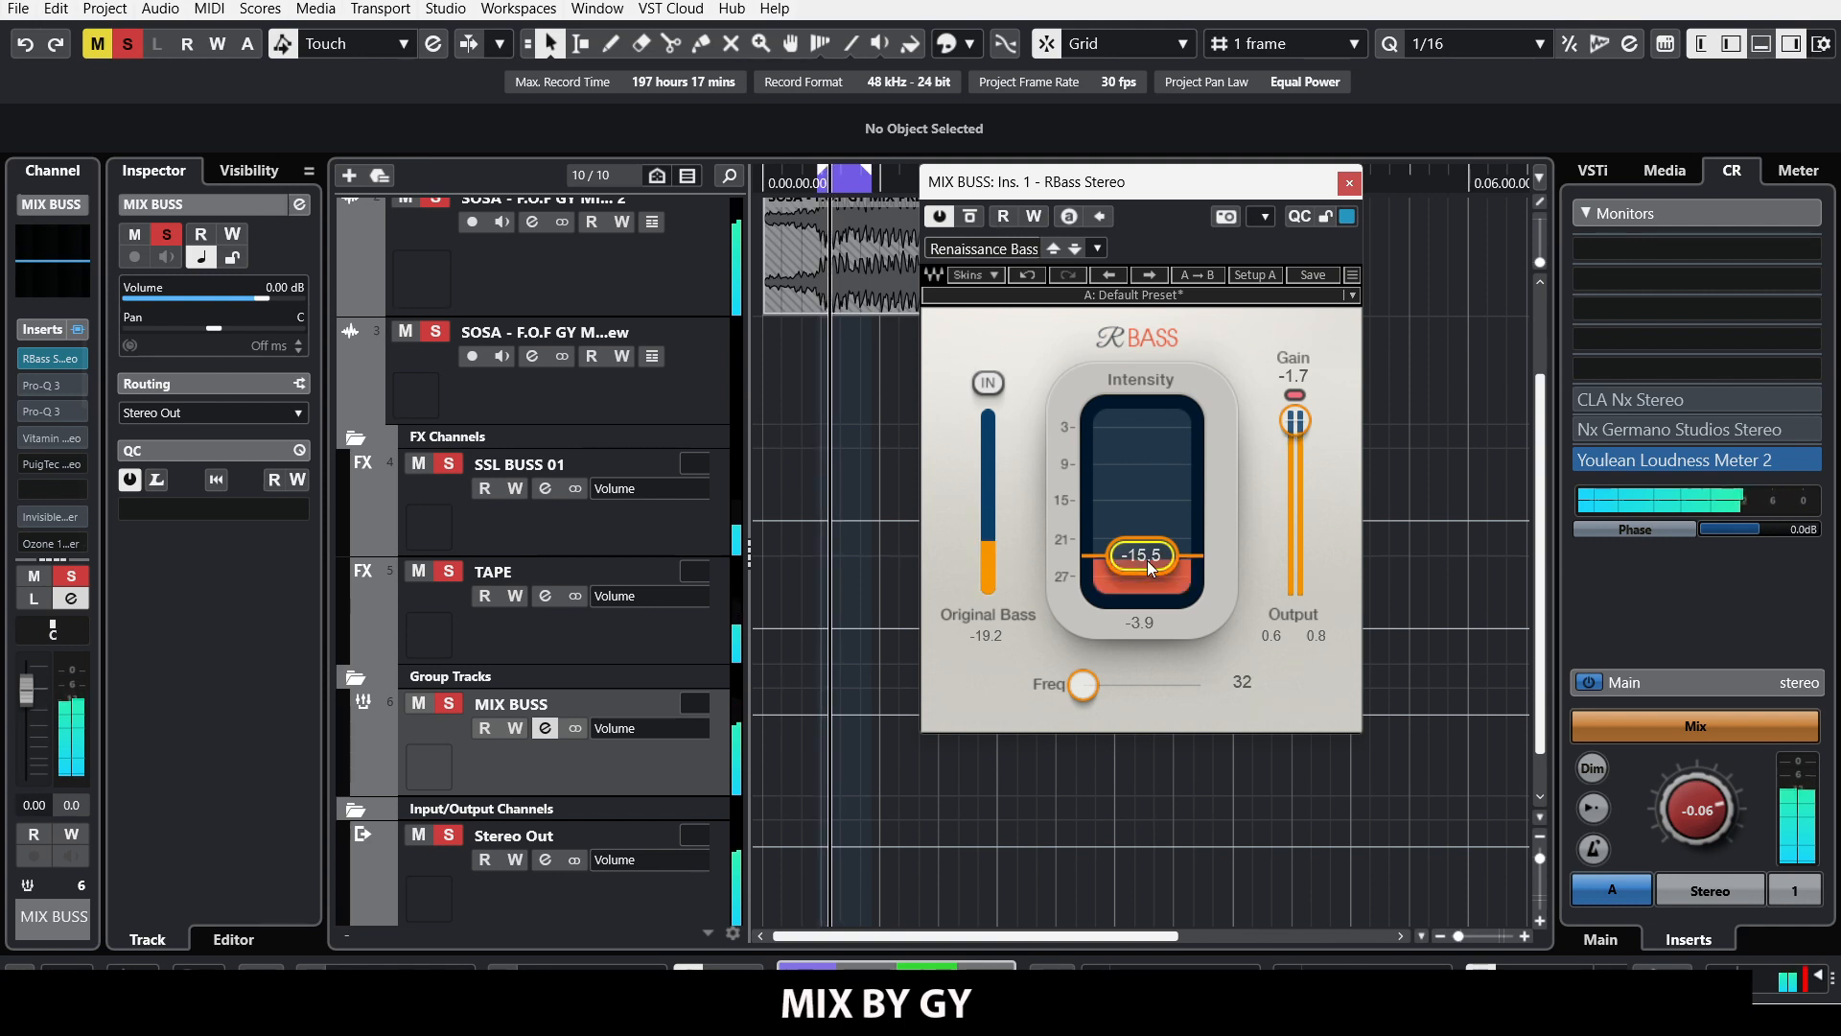
drag(1147, 561, 1147, 571)
Step: Compare the loop with RBass bypassed and active, stop playback, and close the RBass editor
click(970, 220)
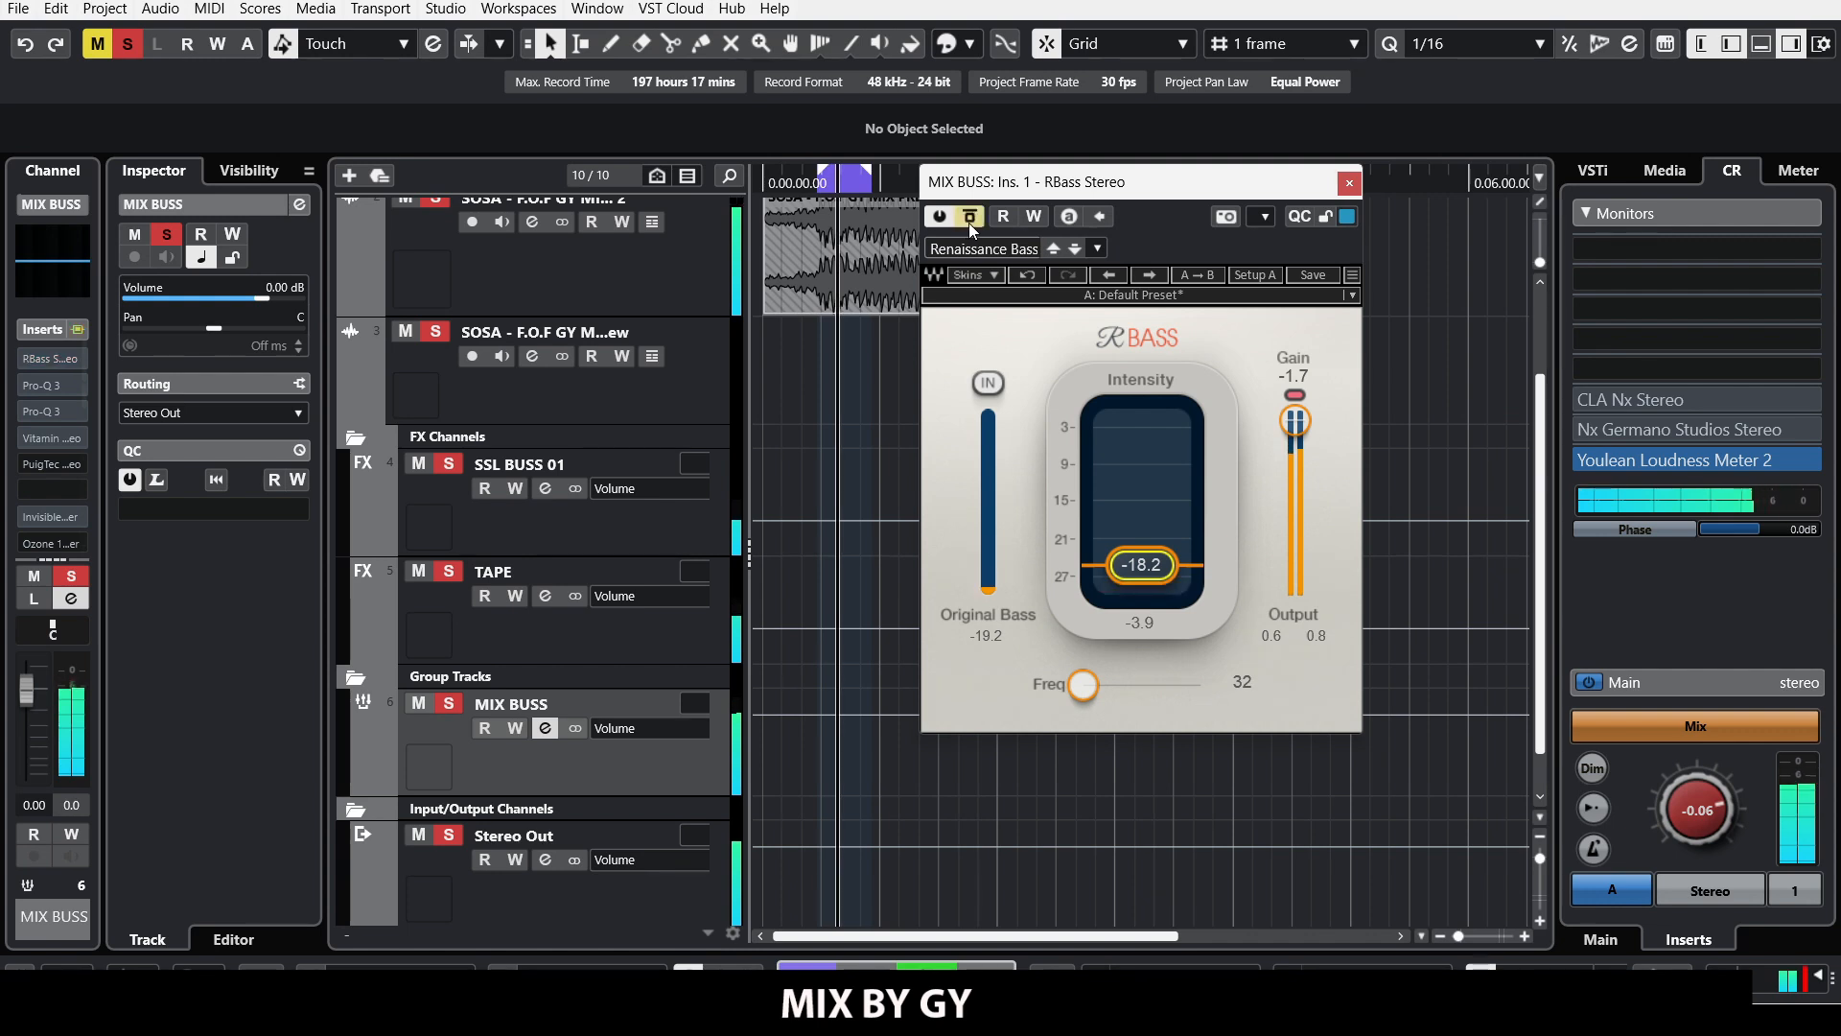
click(969, 220)
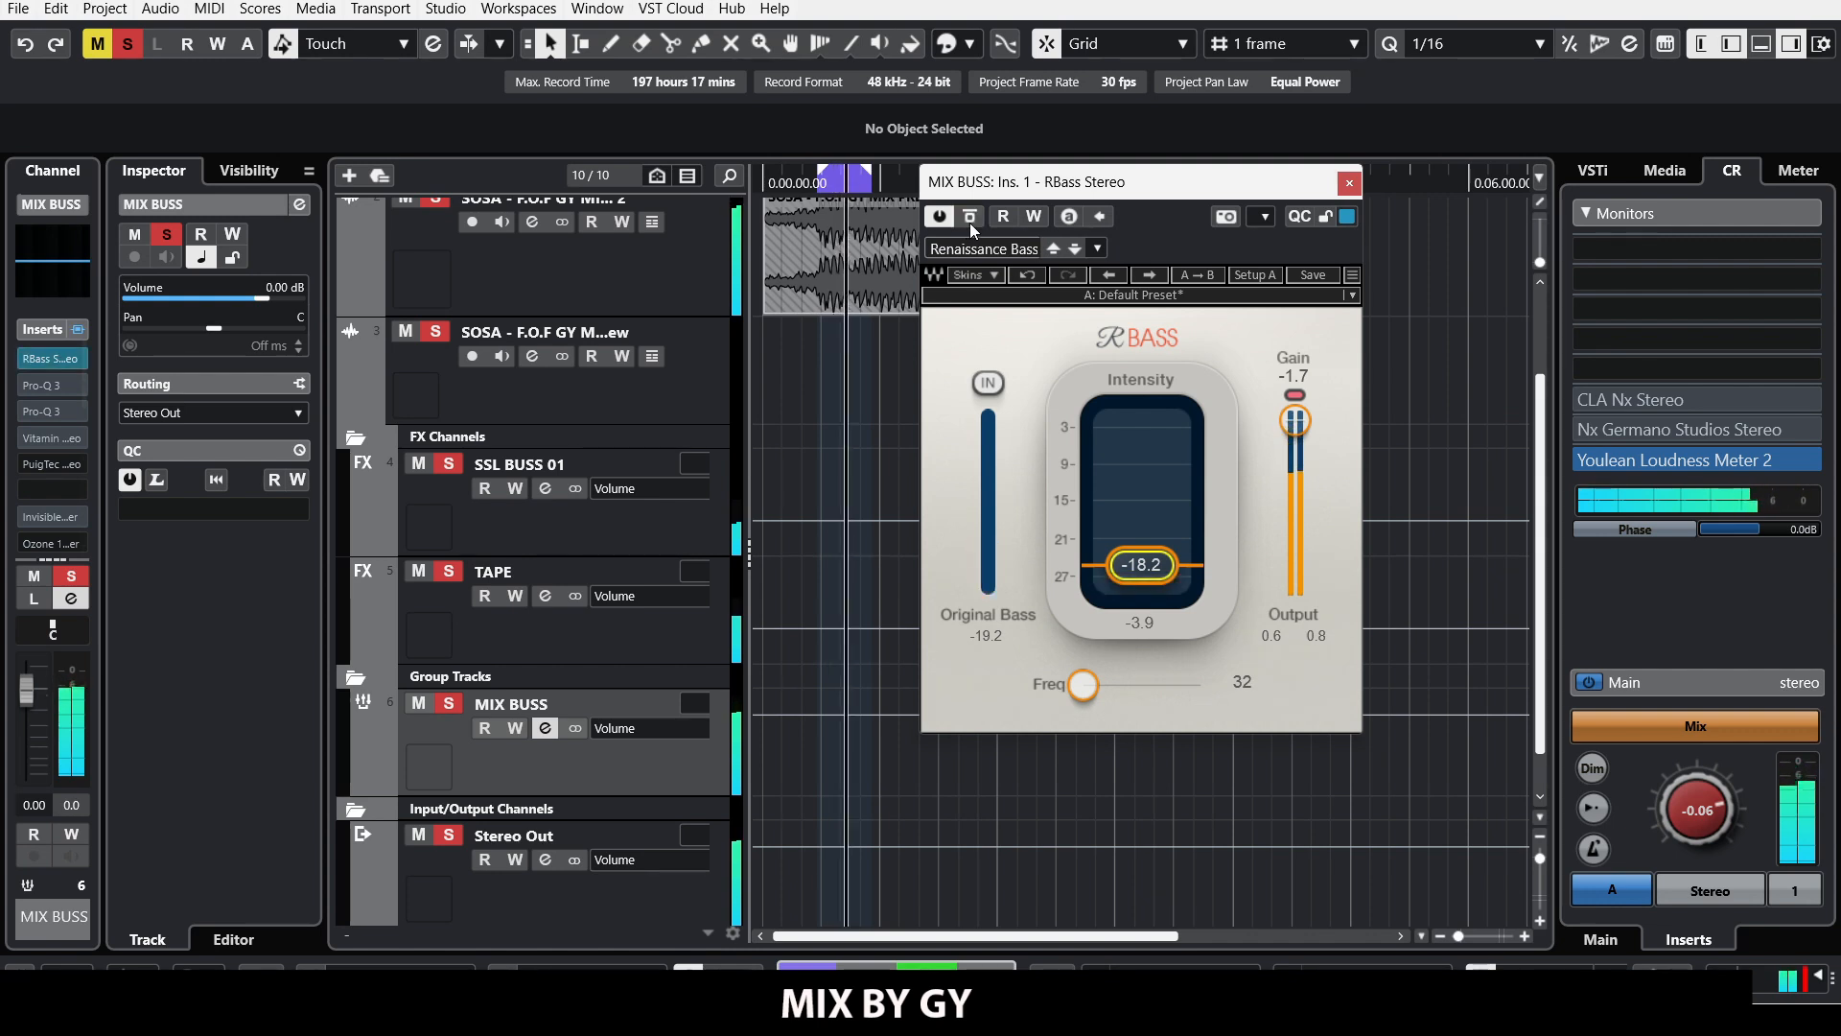
key(space)
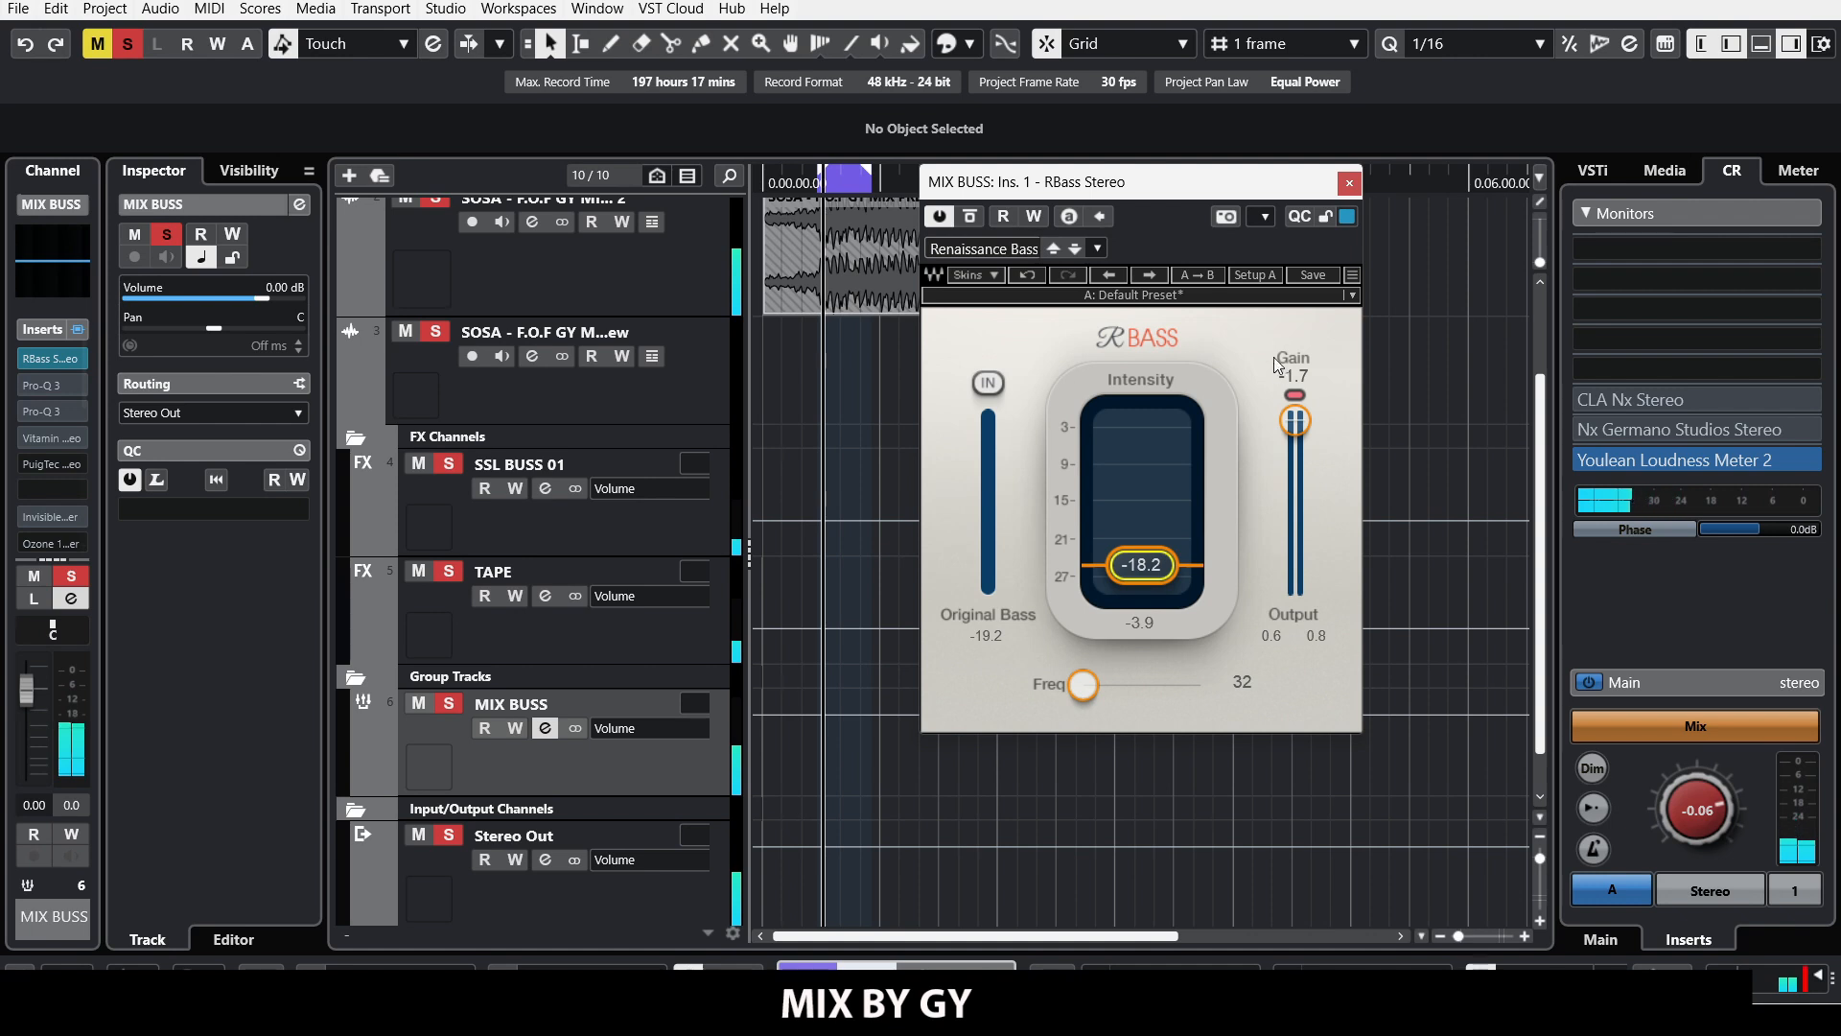
click(1351, 184)
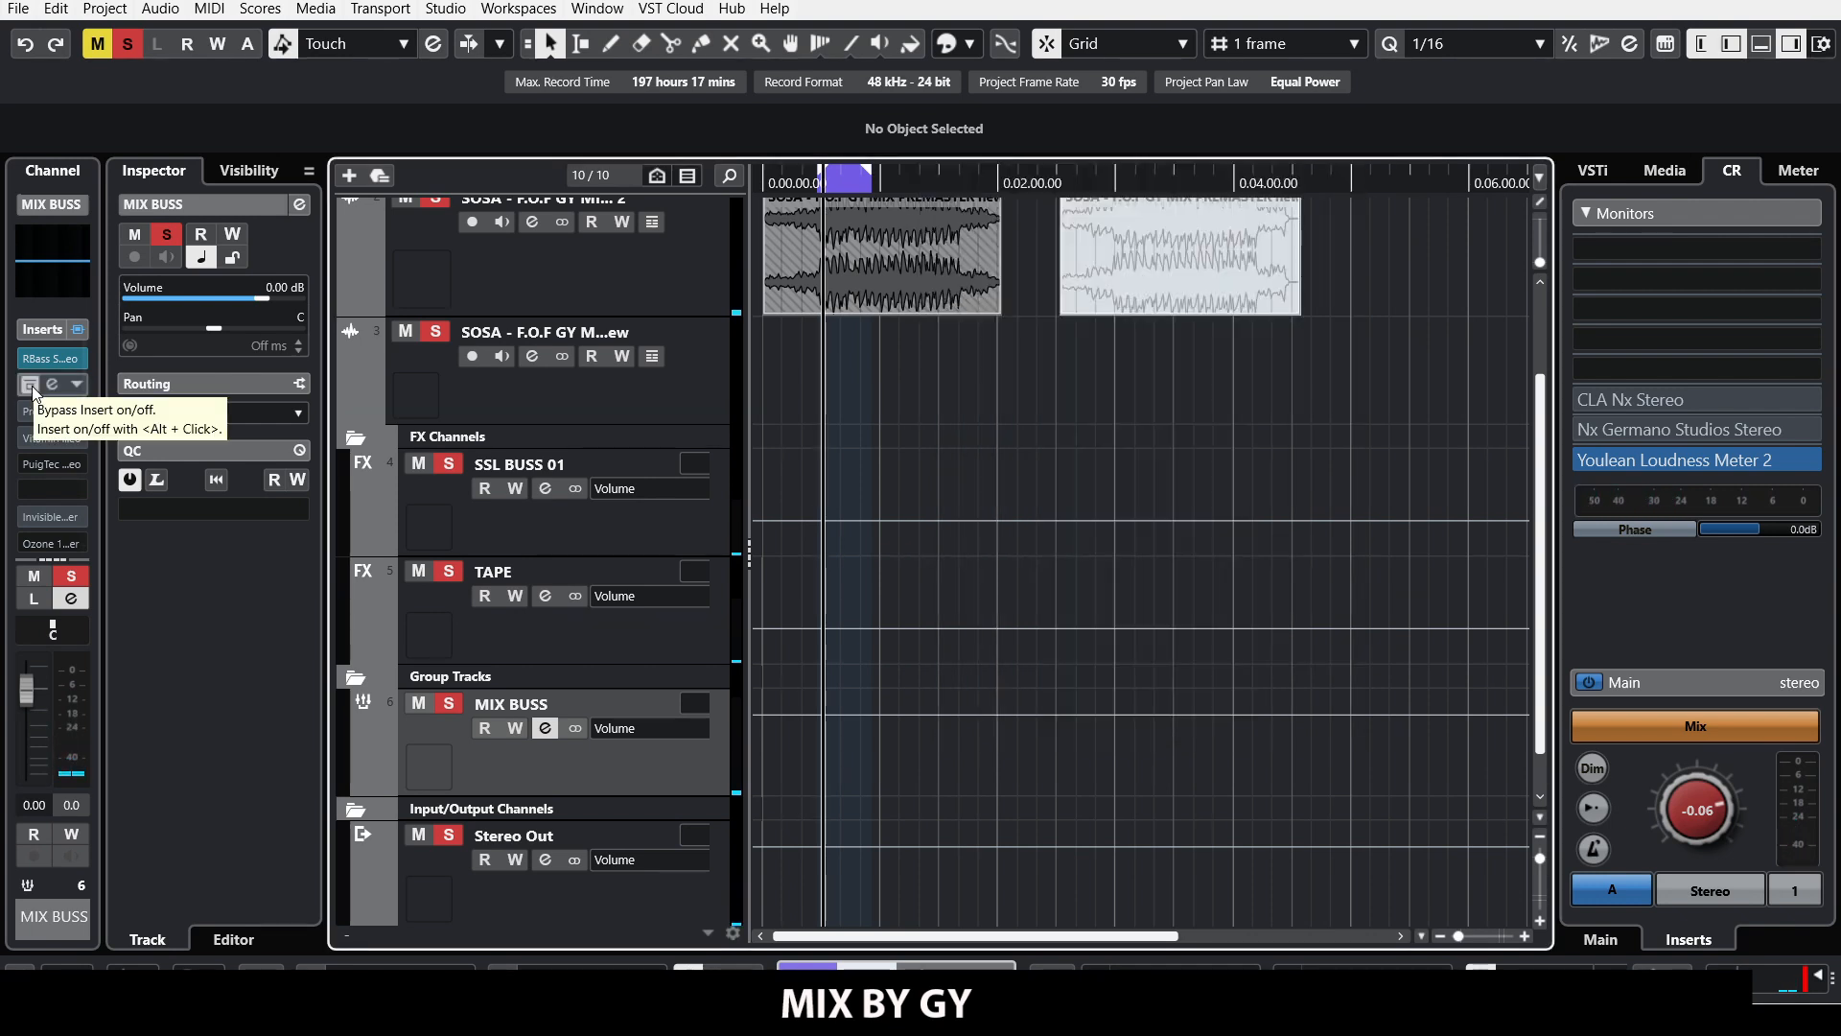
Step: Activate the first Pro-Q 3 insert on MIX BUSS and open its editor fully in view
click(30, 385)
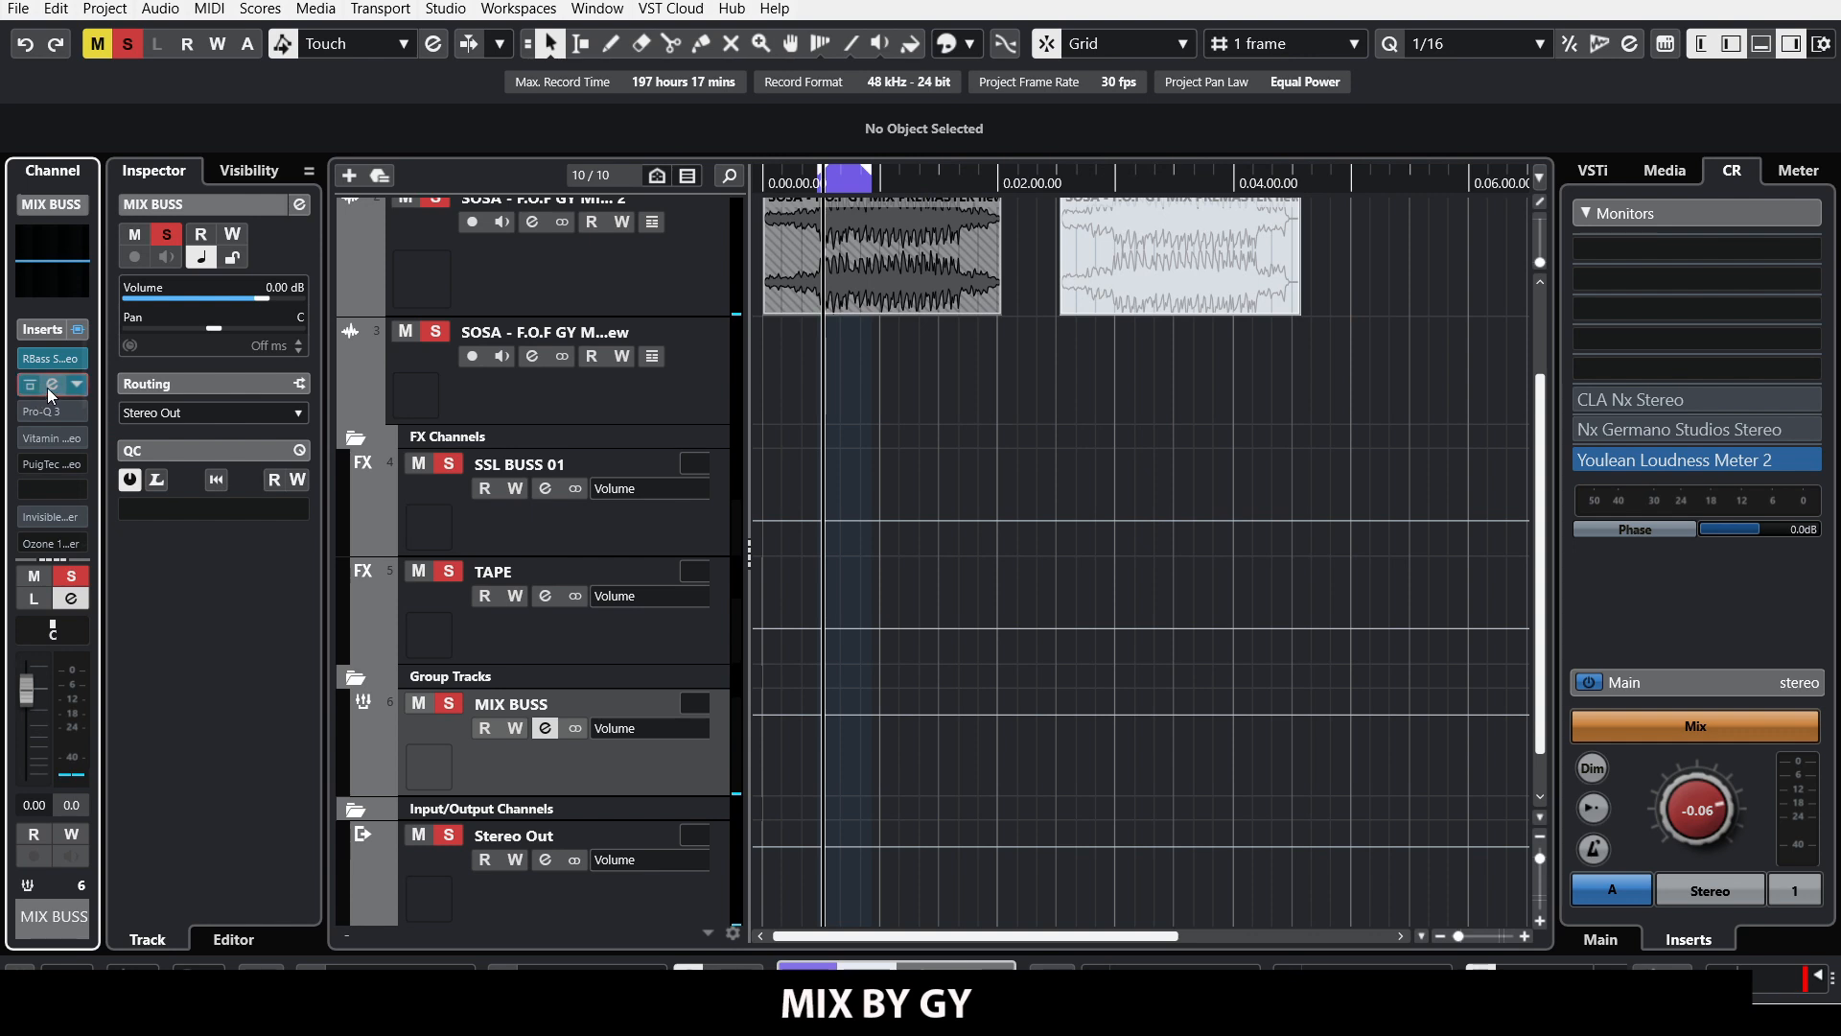
click(52, 384)
drag(806, 261, 690, 173)
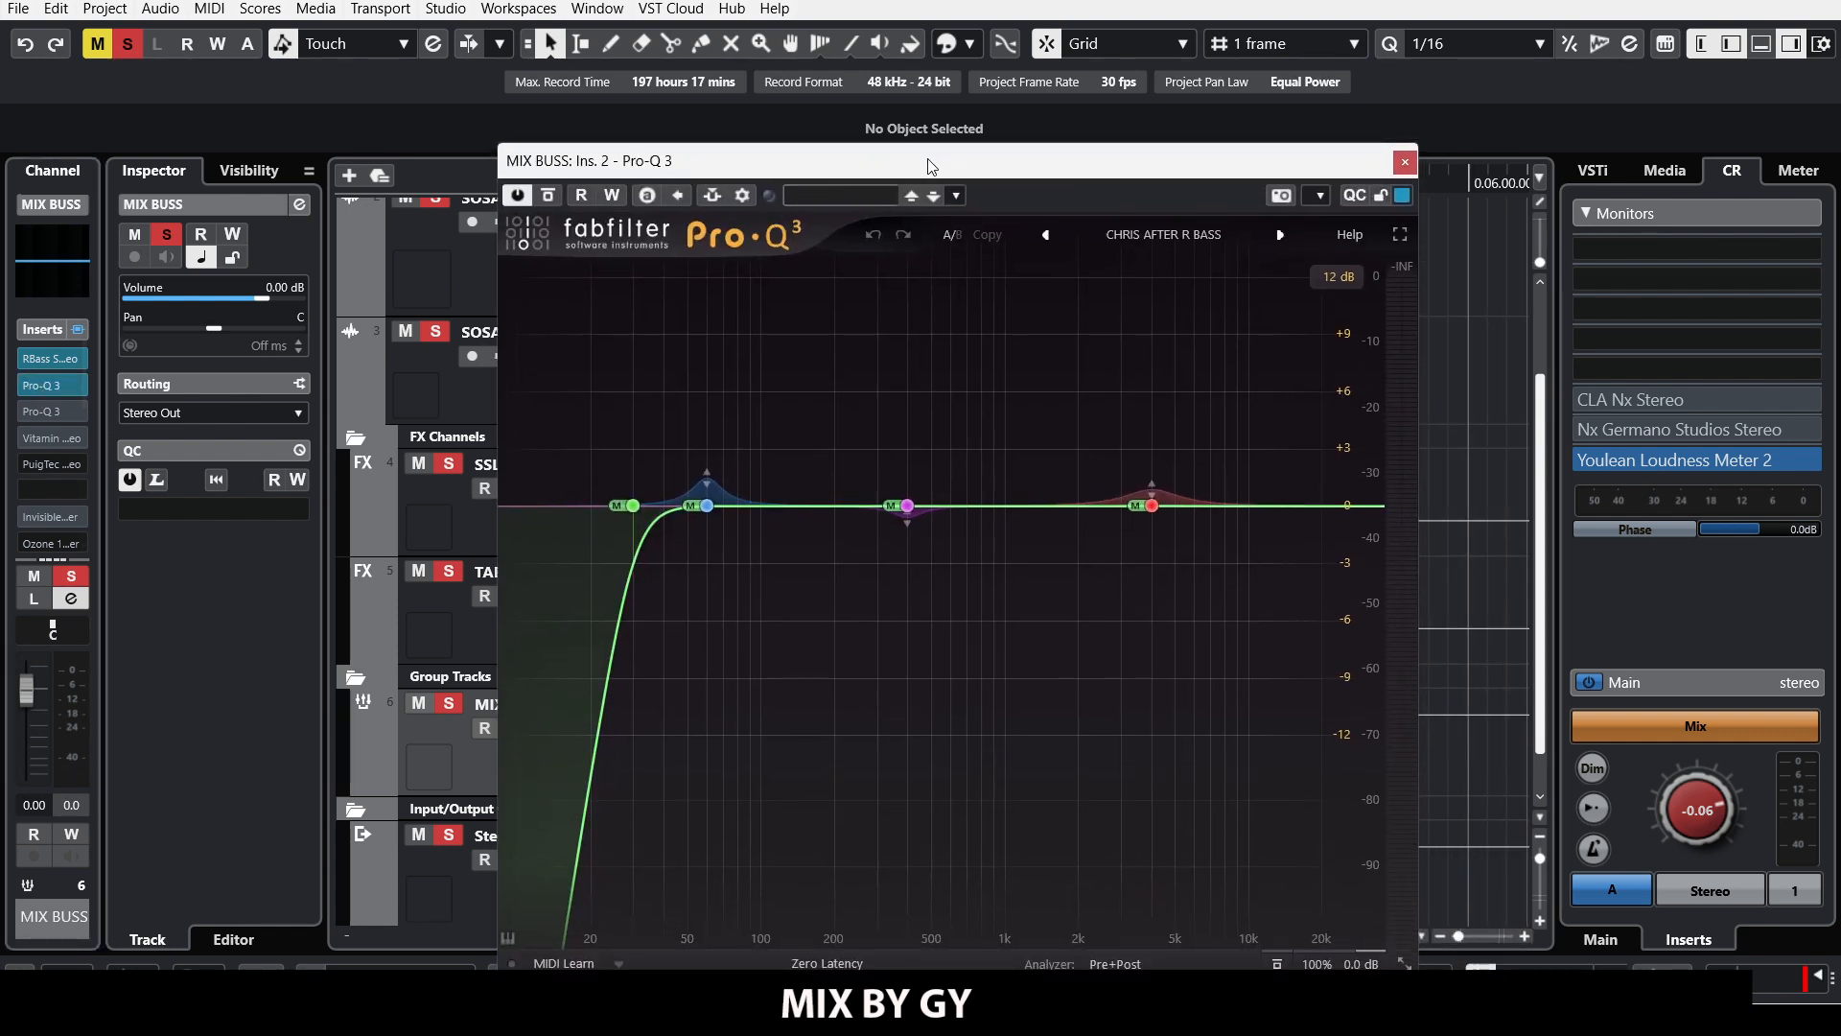
drag(931, 166, 923, 145)
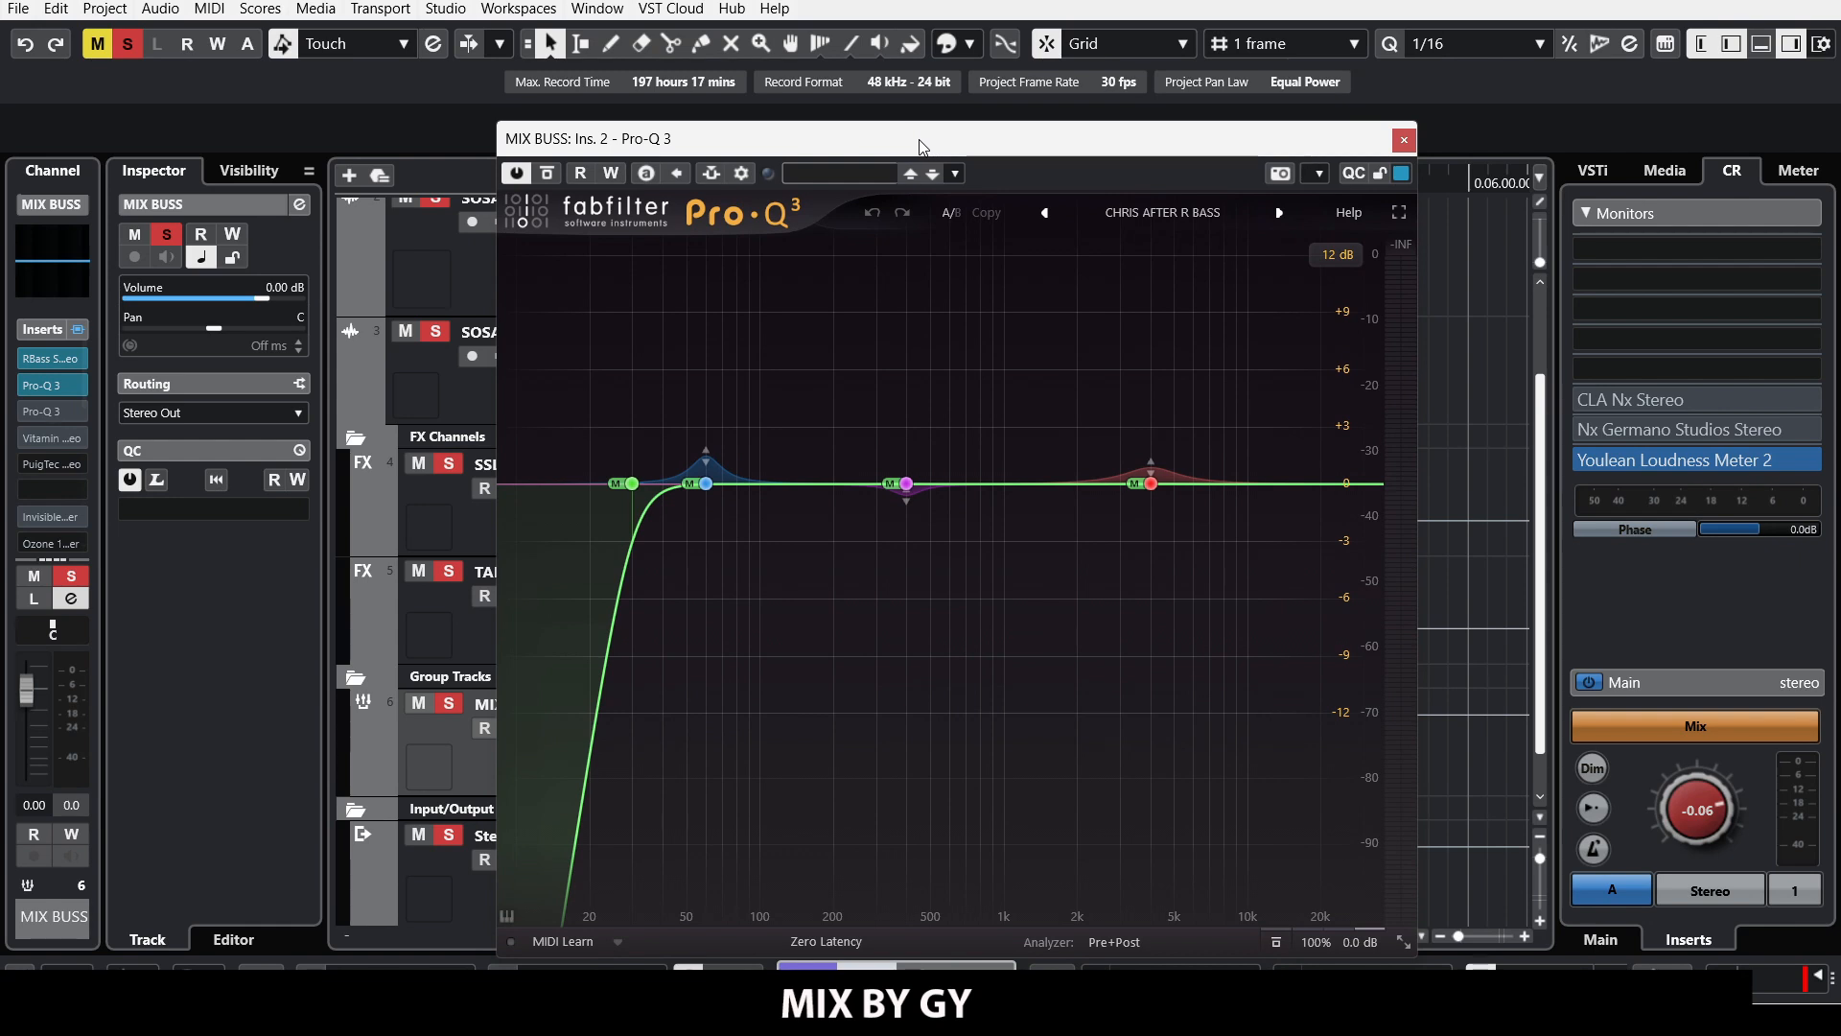
Step: Examine the 30 Hz low-cut and 60 Hz bell bands of the Pro-Q 3 while playing the loop, and stop playback
mouse_move(635, 501)
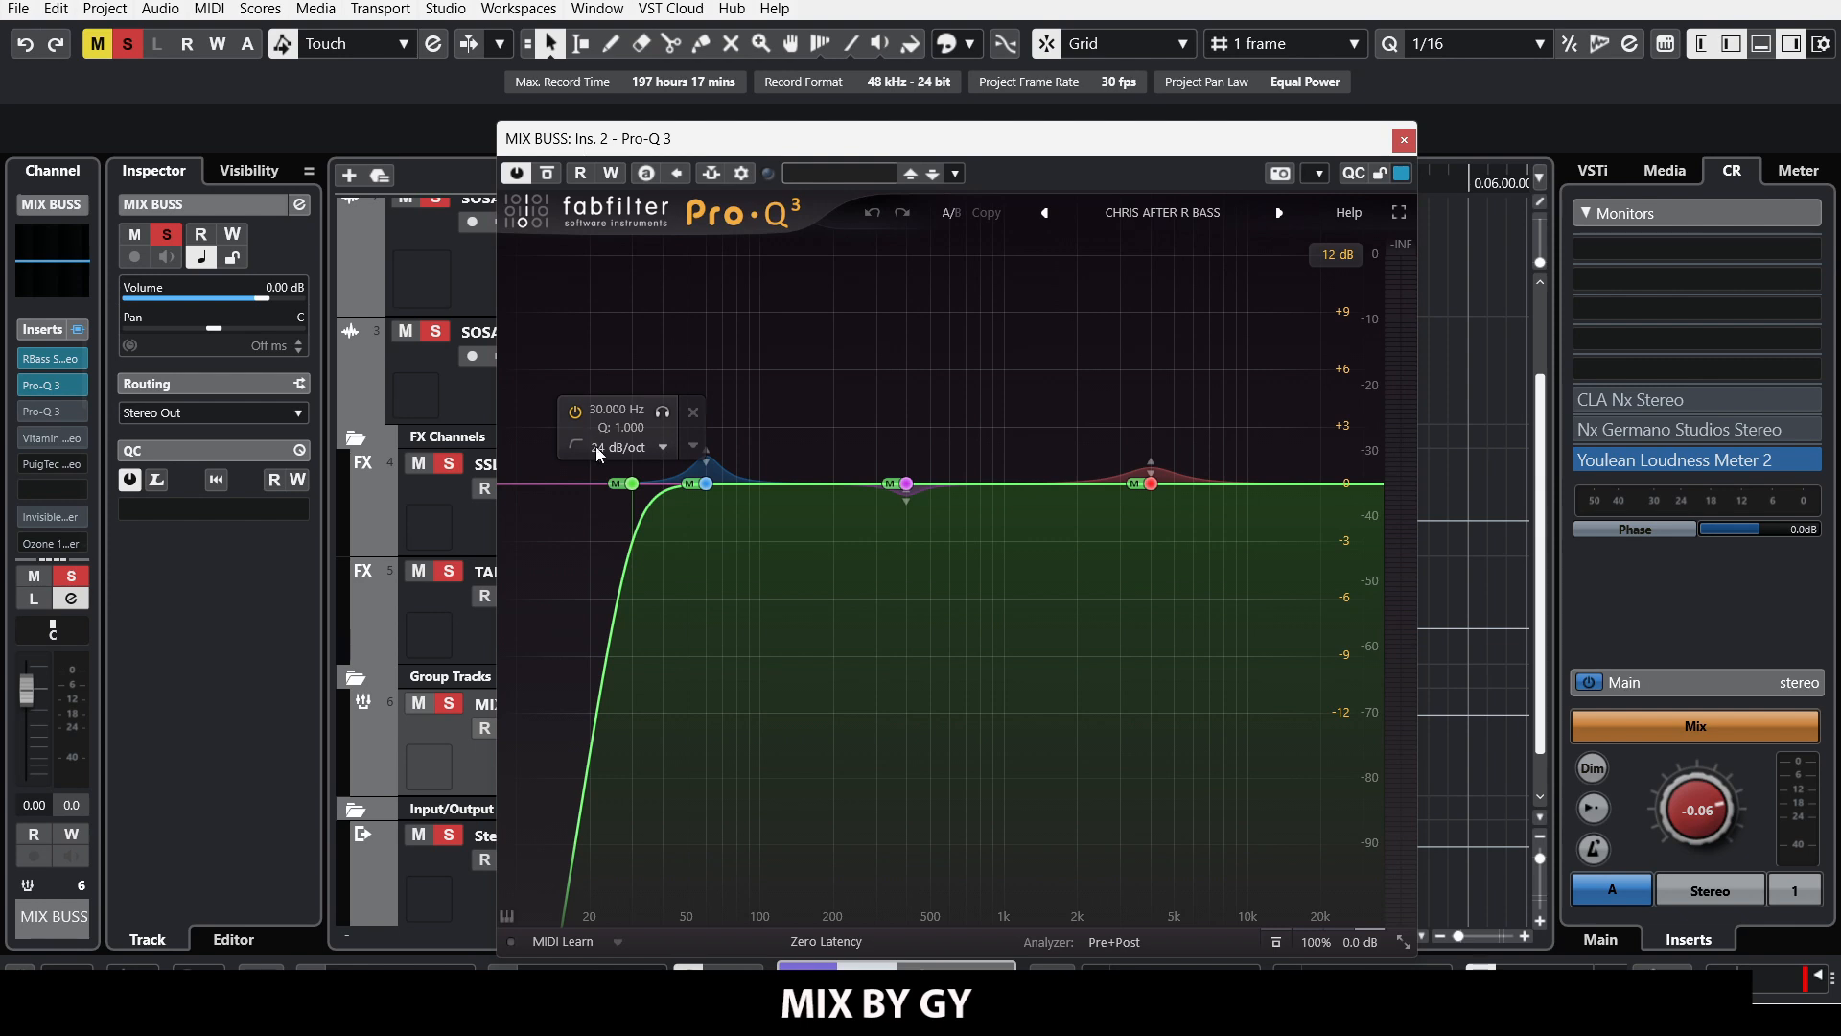
click(705, 483)
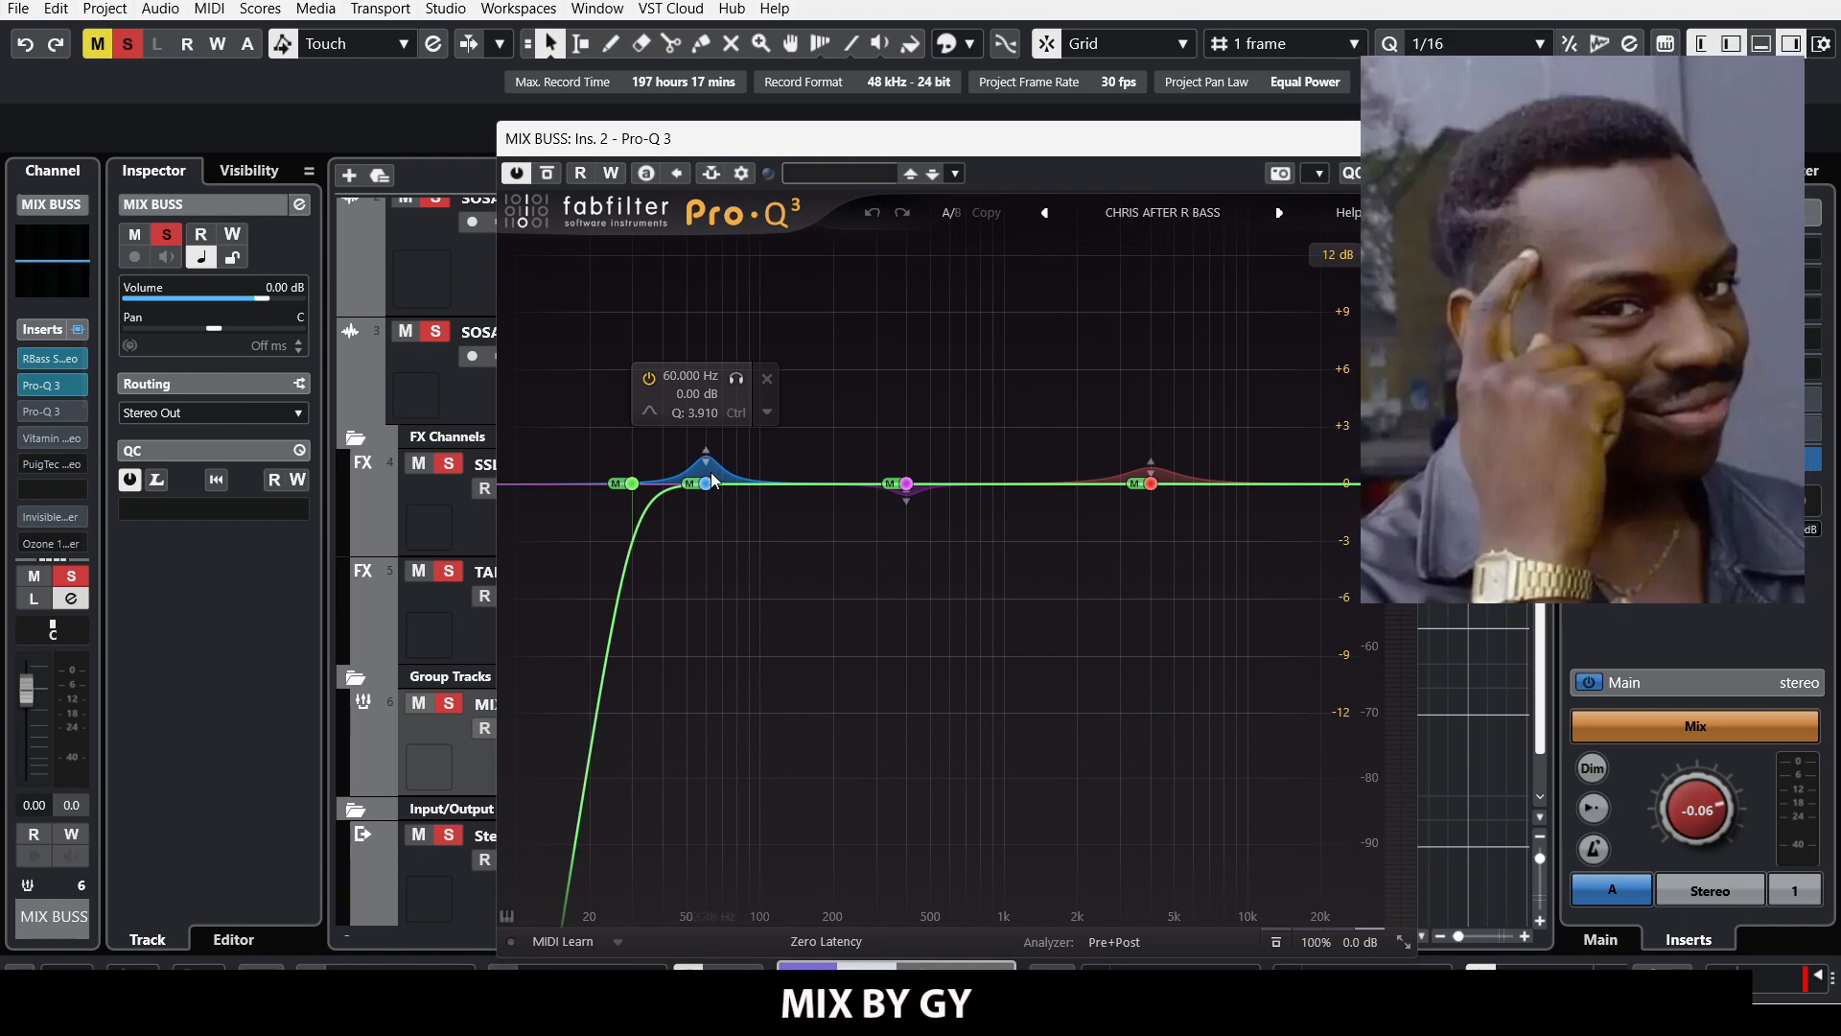
key(space)
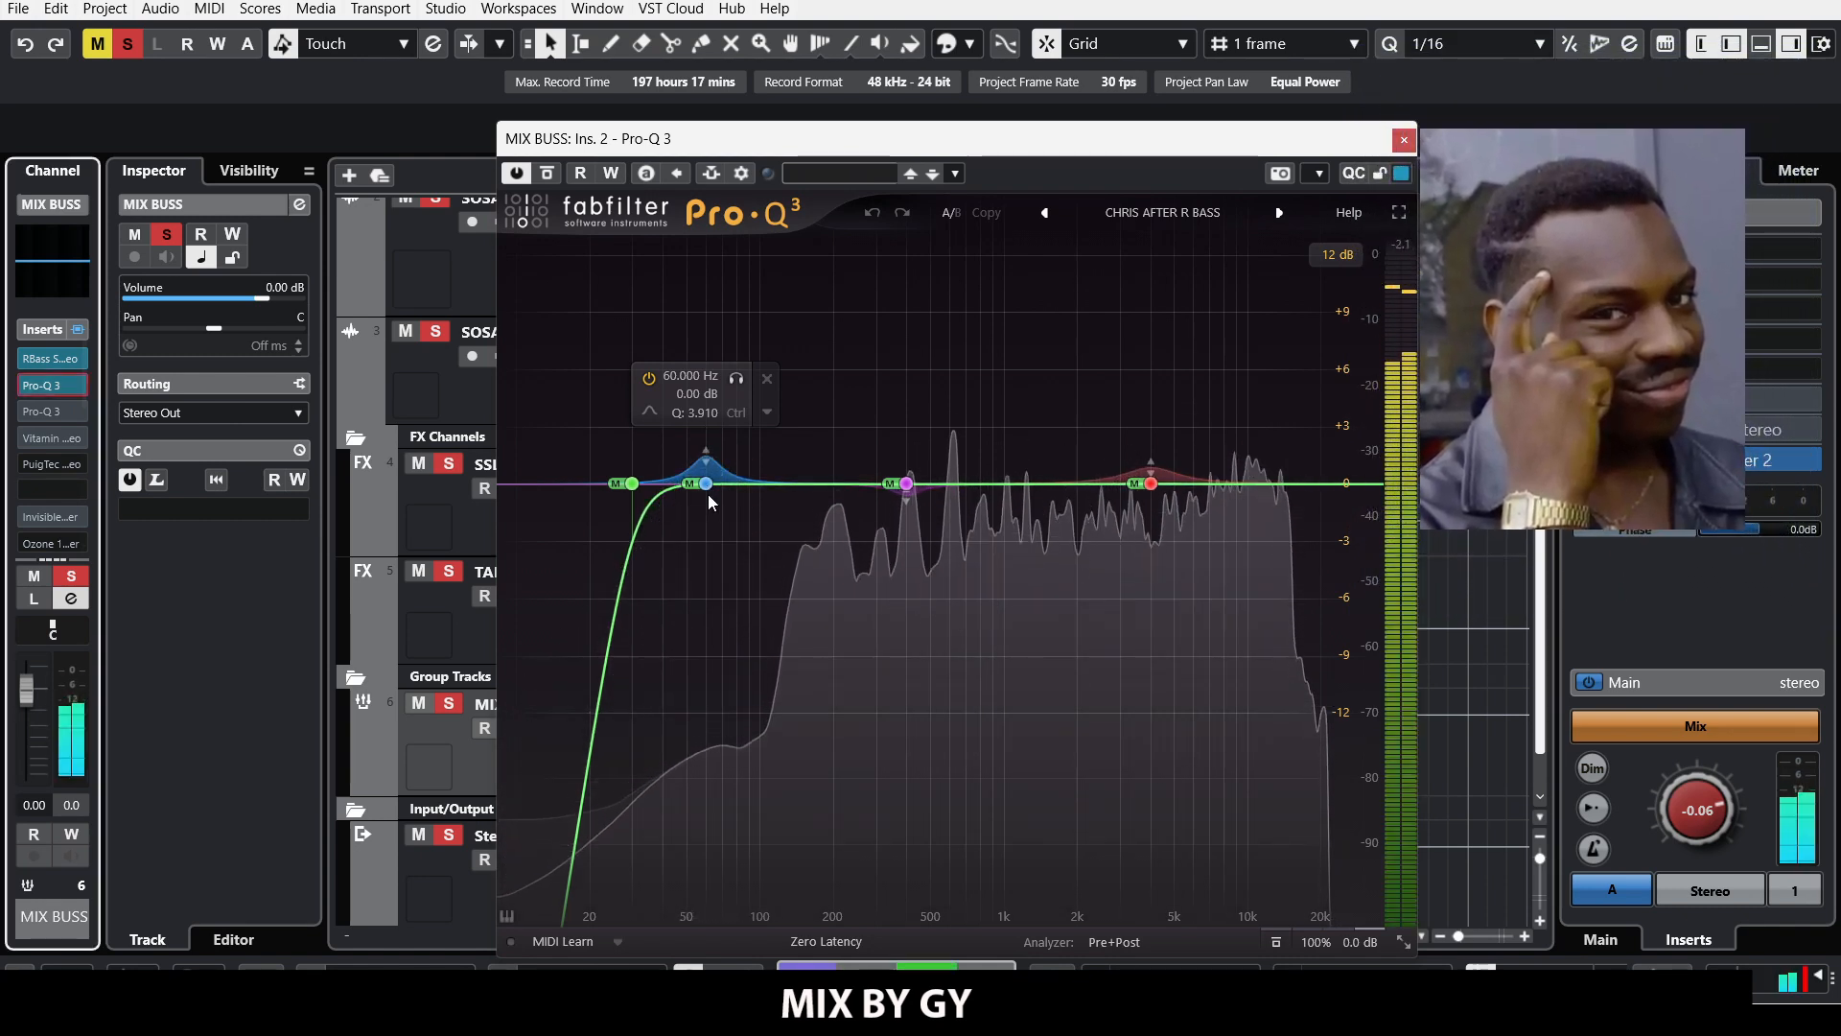
key(space)
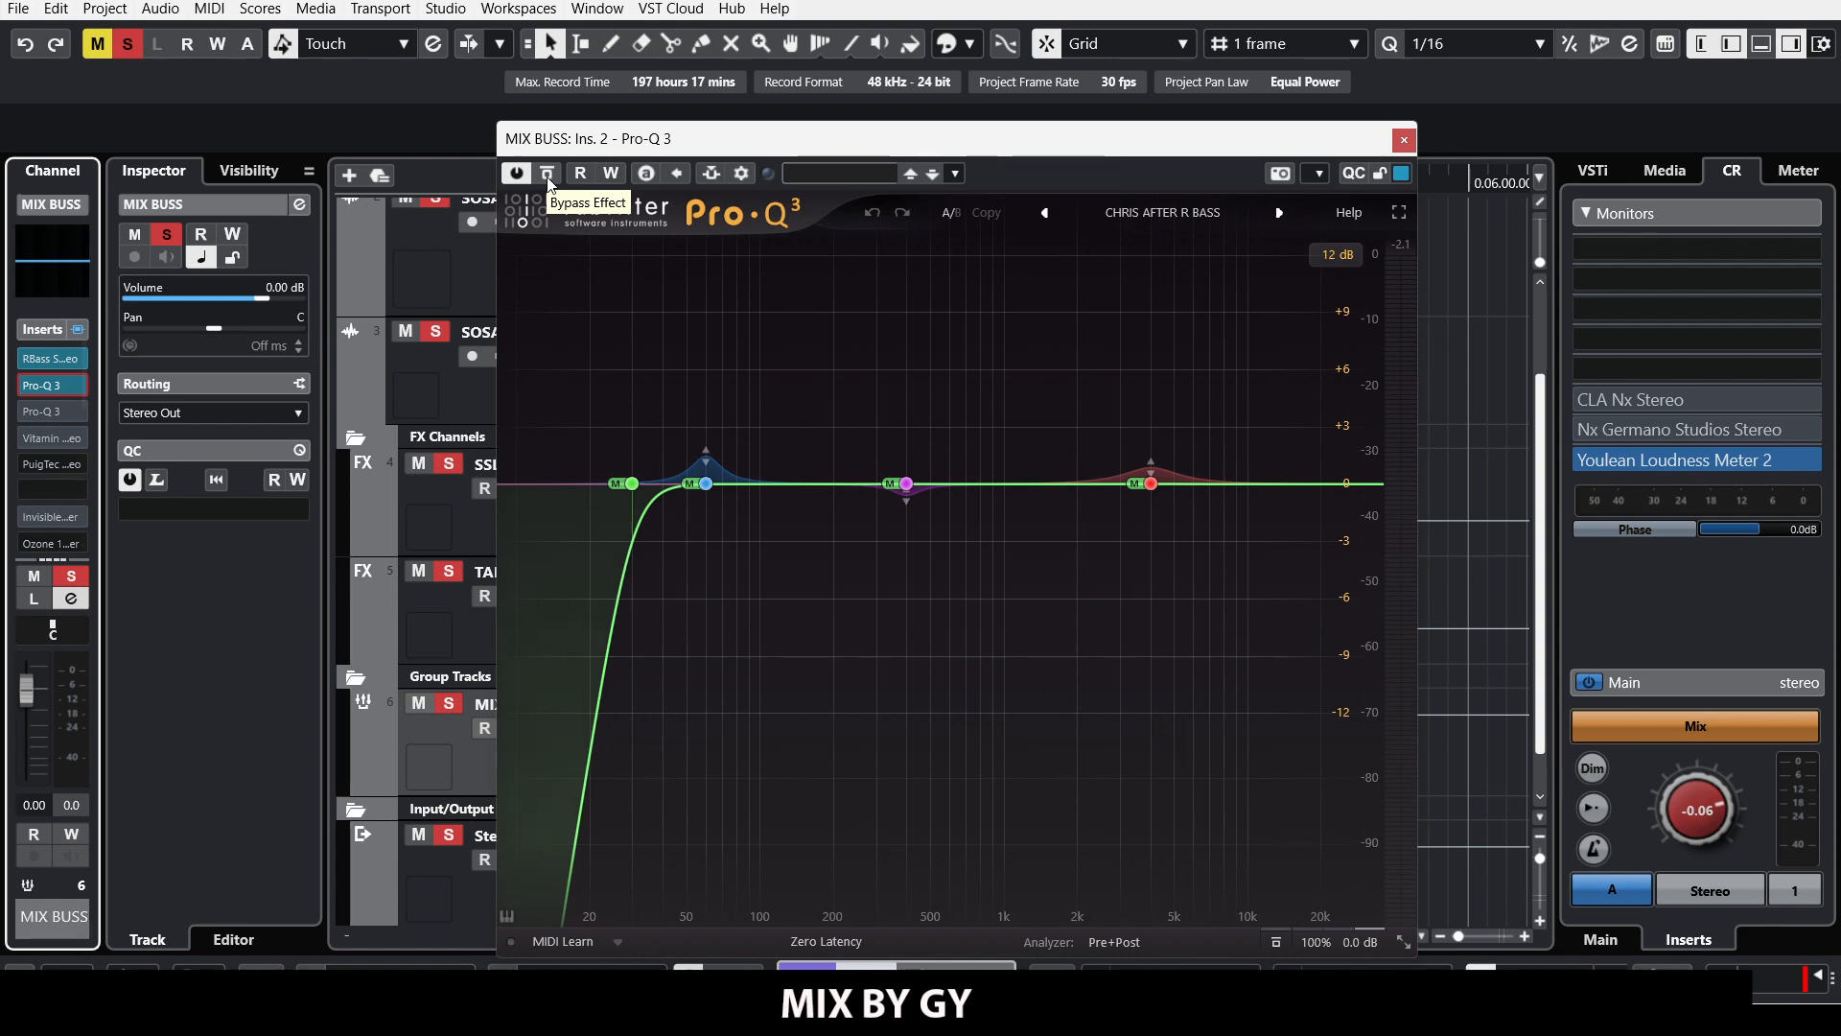
Step: Compare the playing loop with the first MIX BUSS Pro-Q 3 bypassed and active several times, leaving it active
click(548, 175)
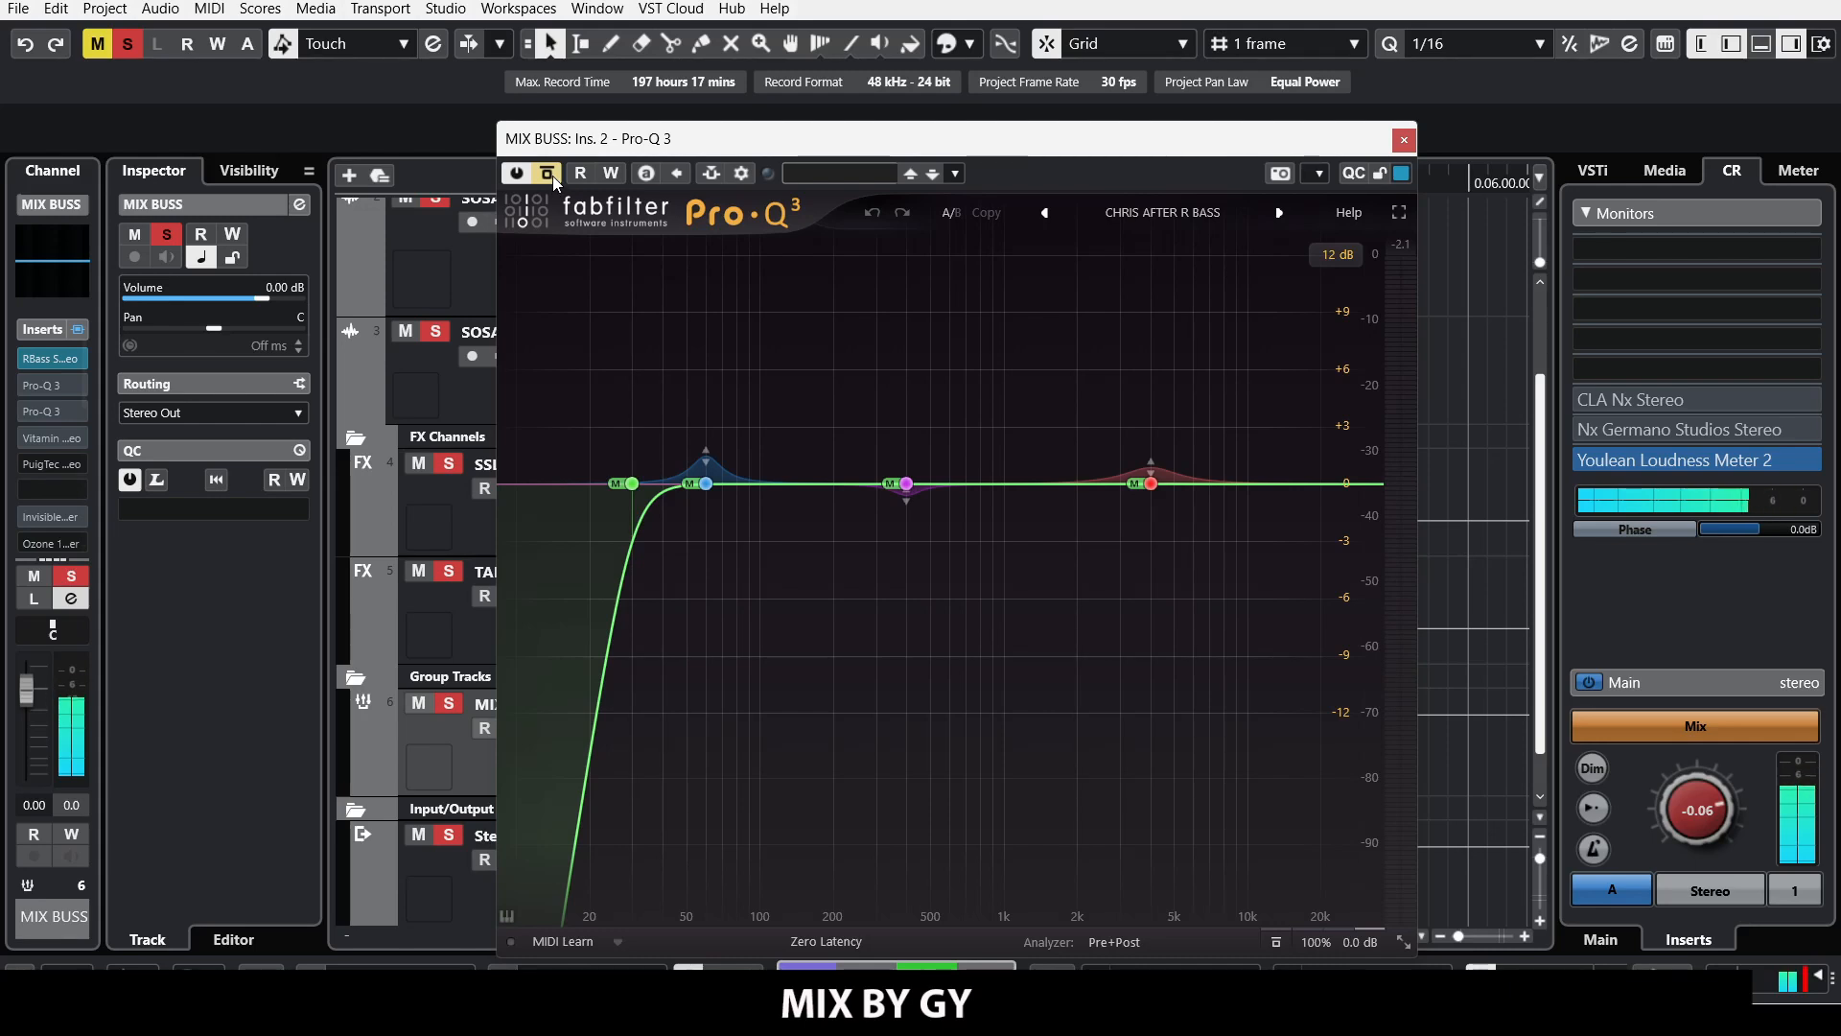
click(547, 174)
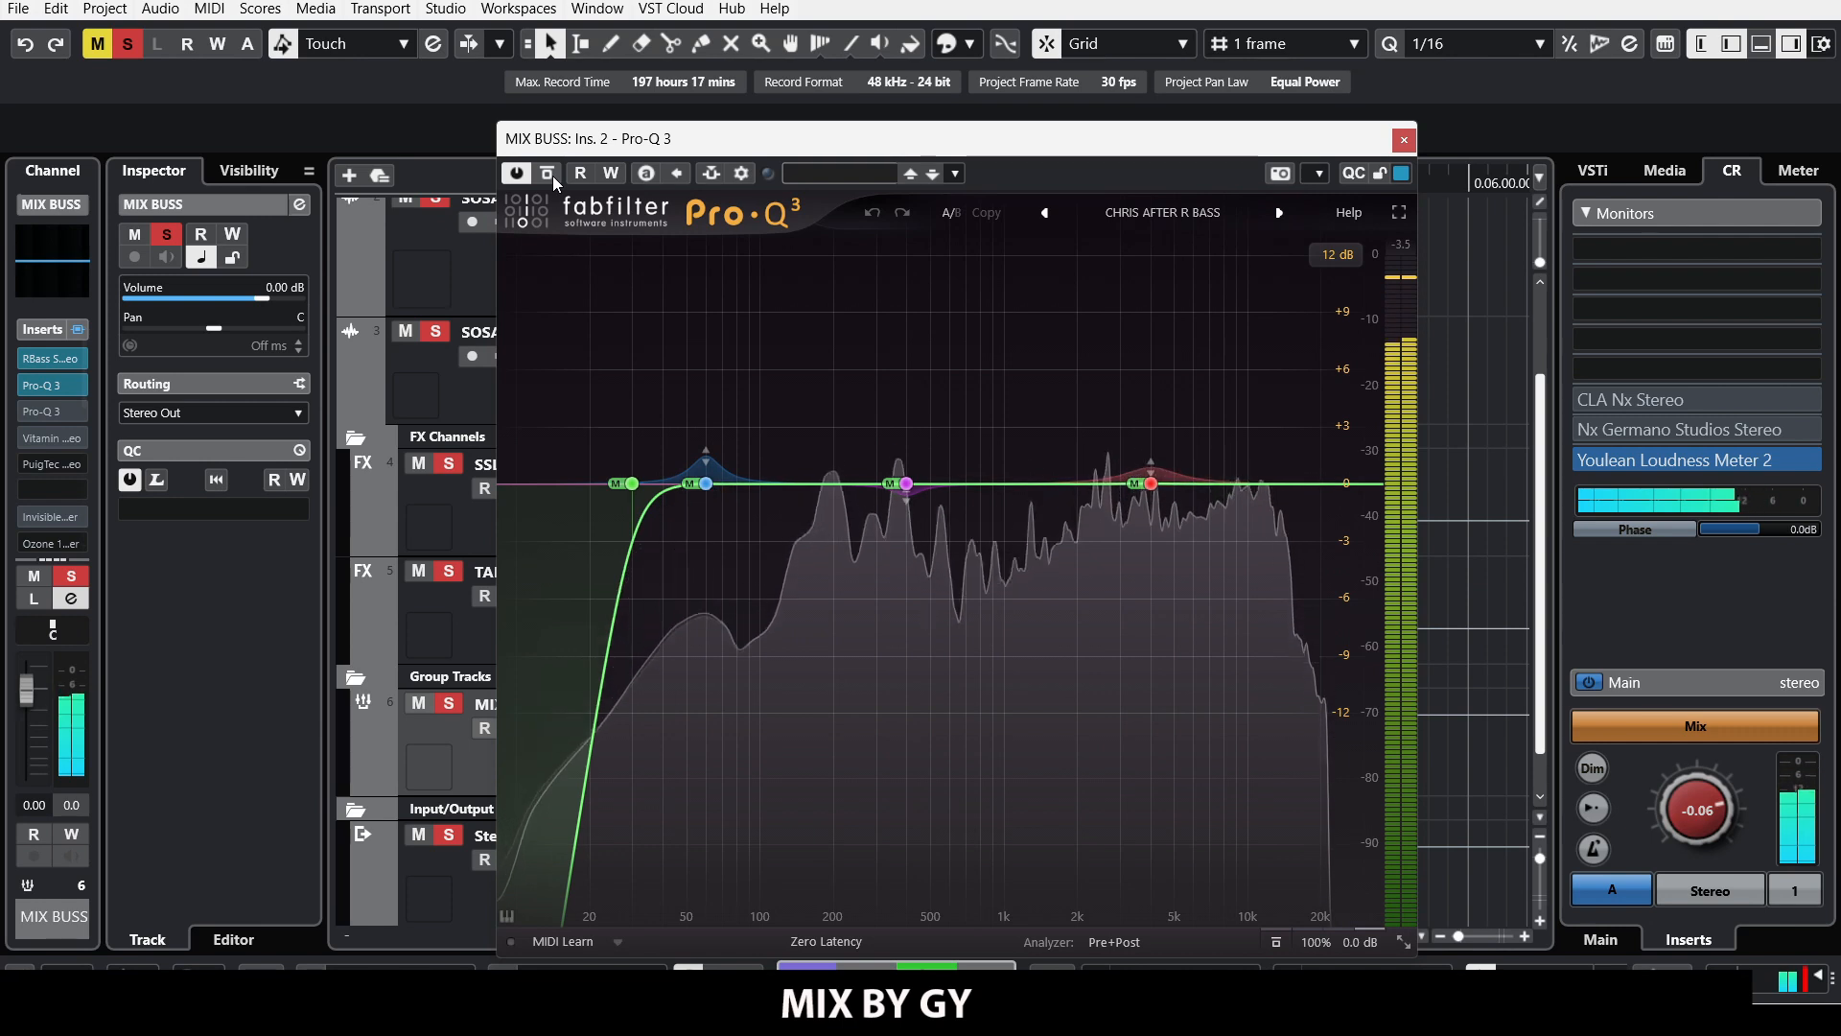
click(548, 173)
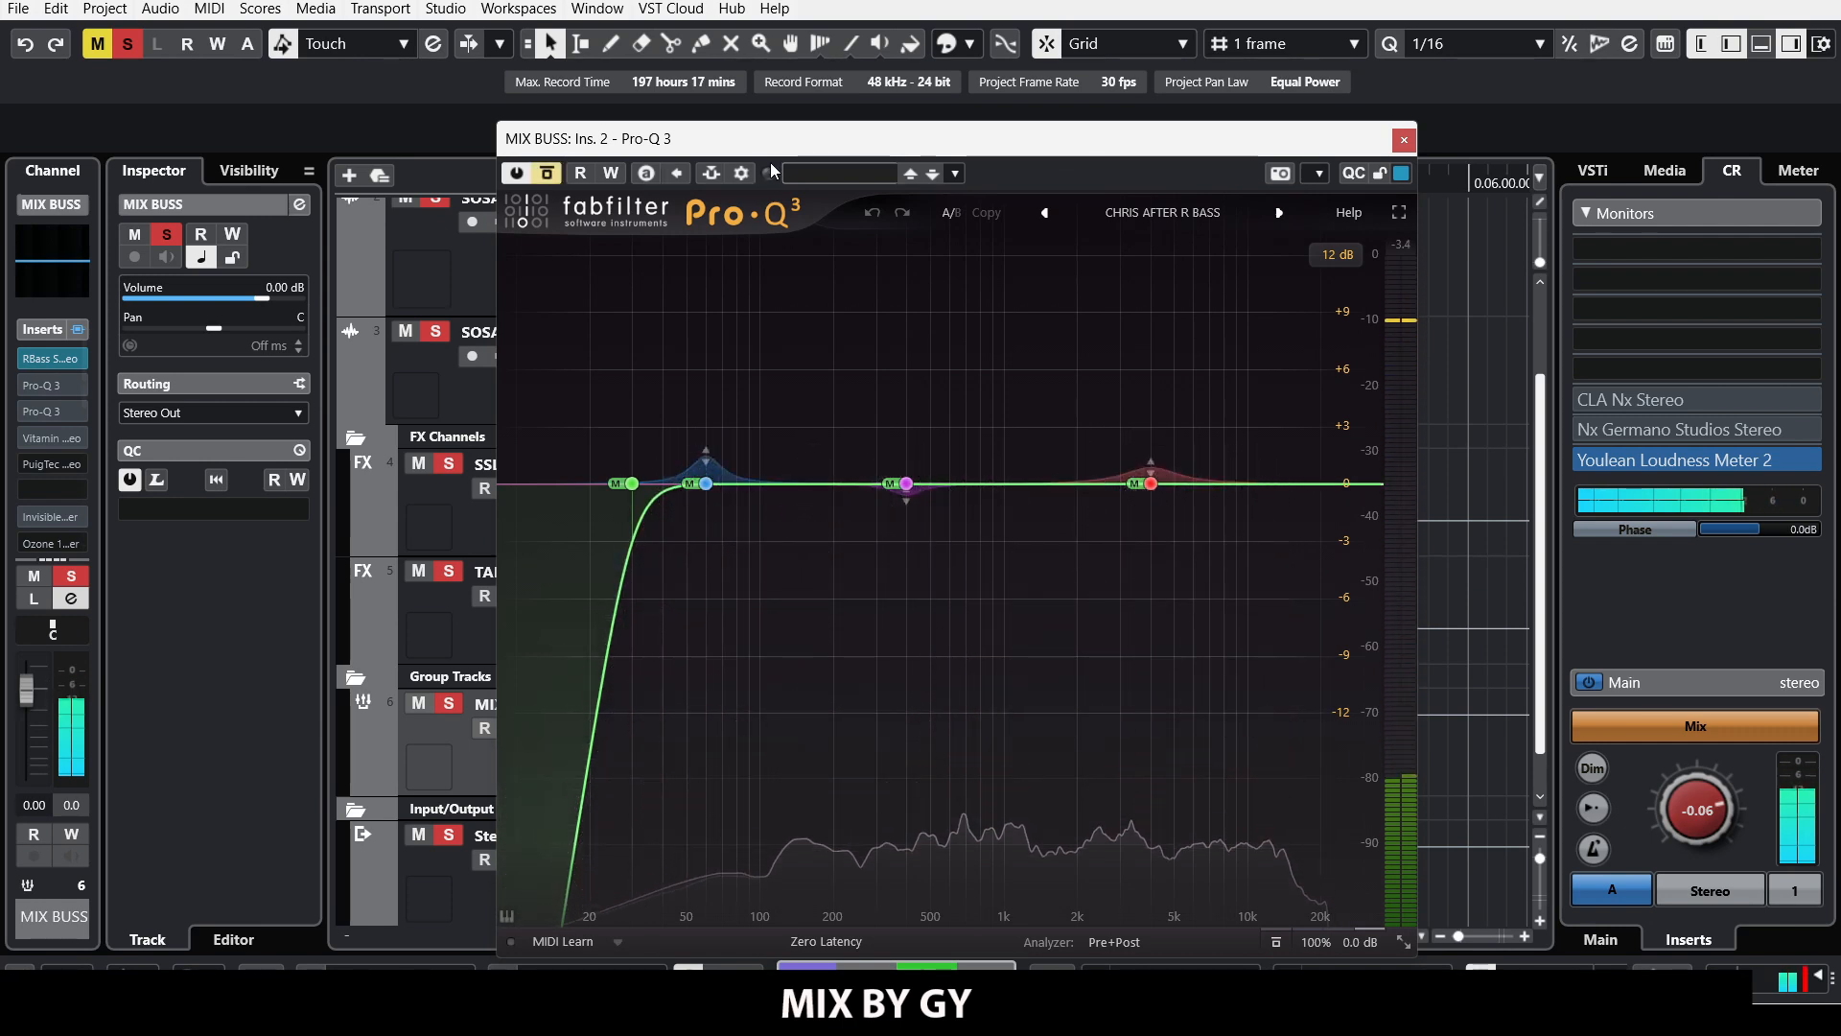
drag(794, 156, 835, 317)
drag(842, 231, 823, 182)
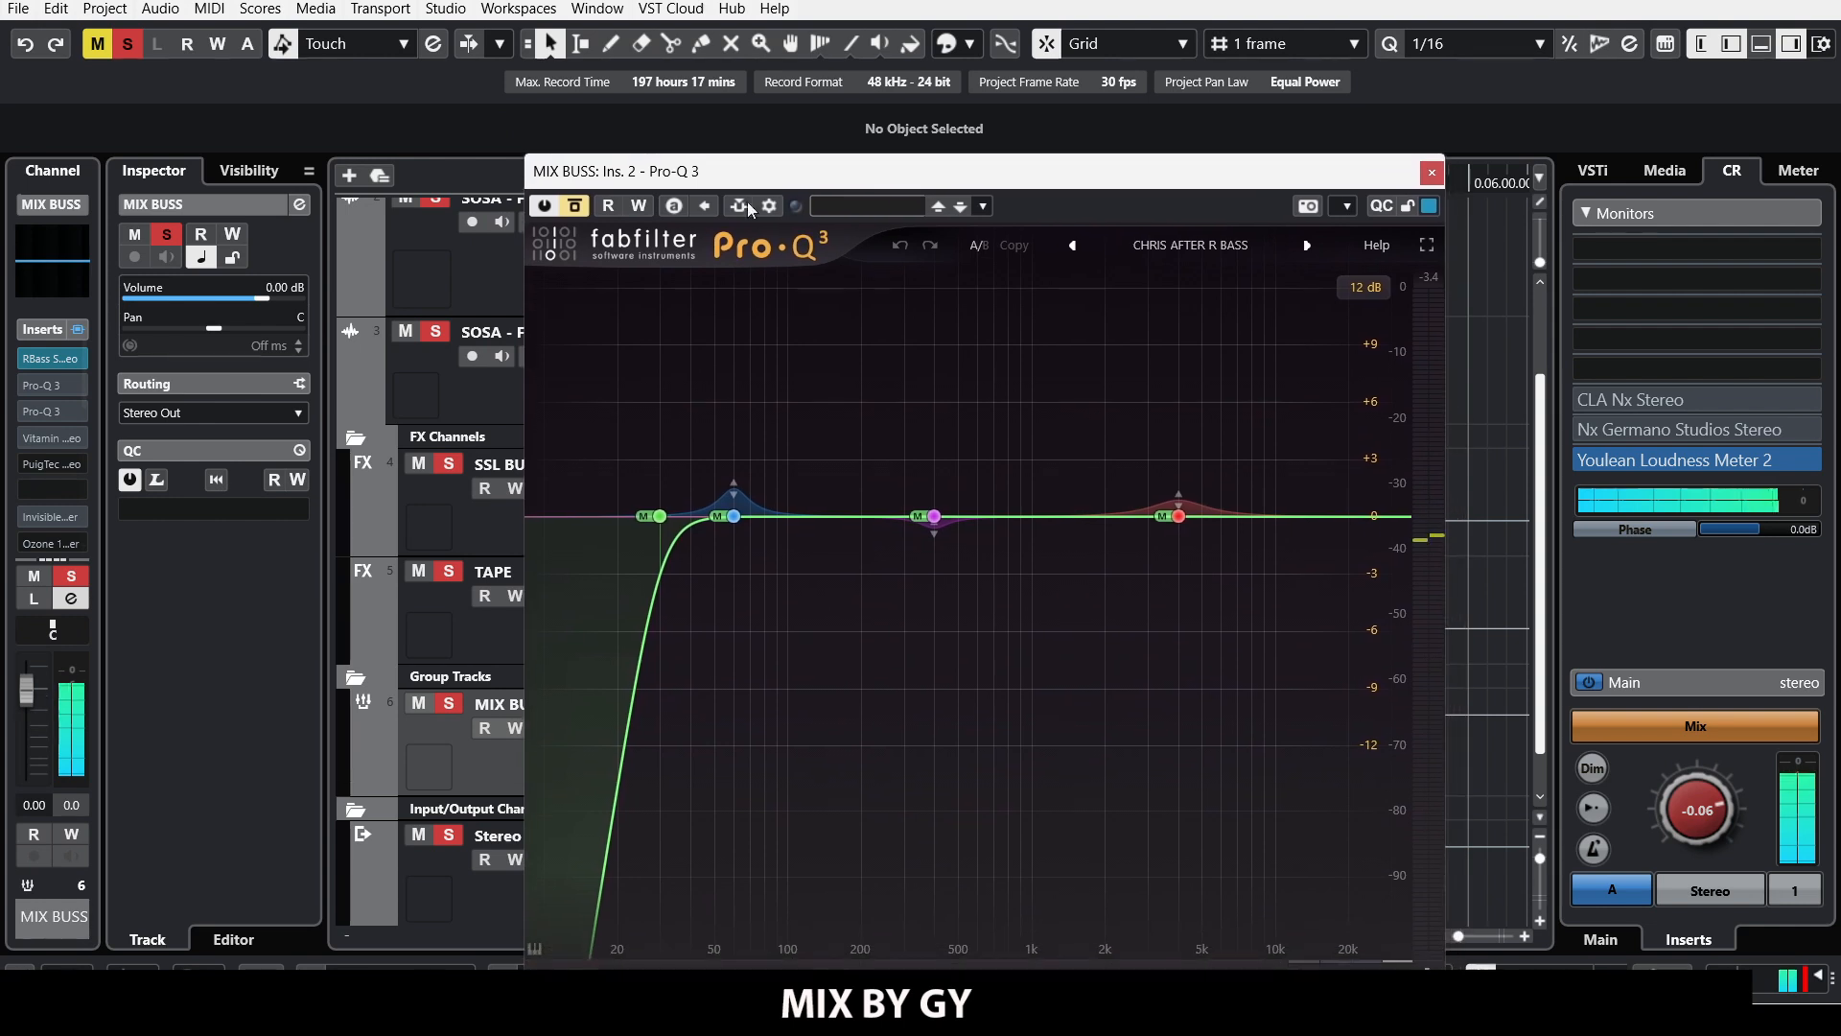
click(585, 209)
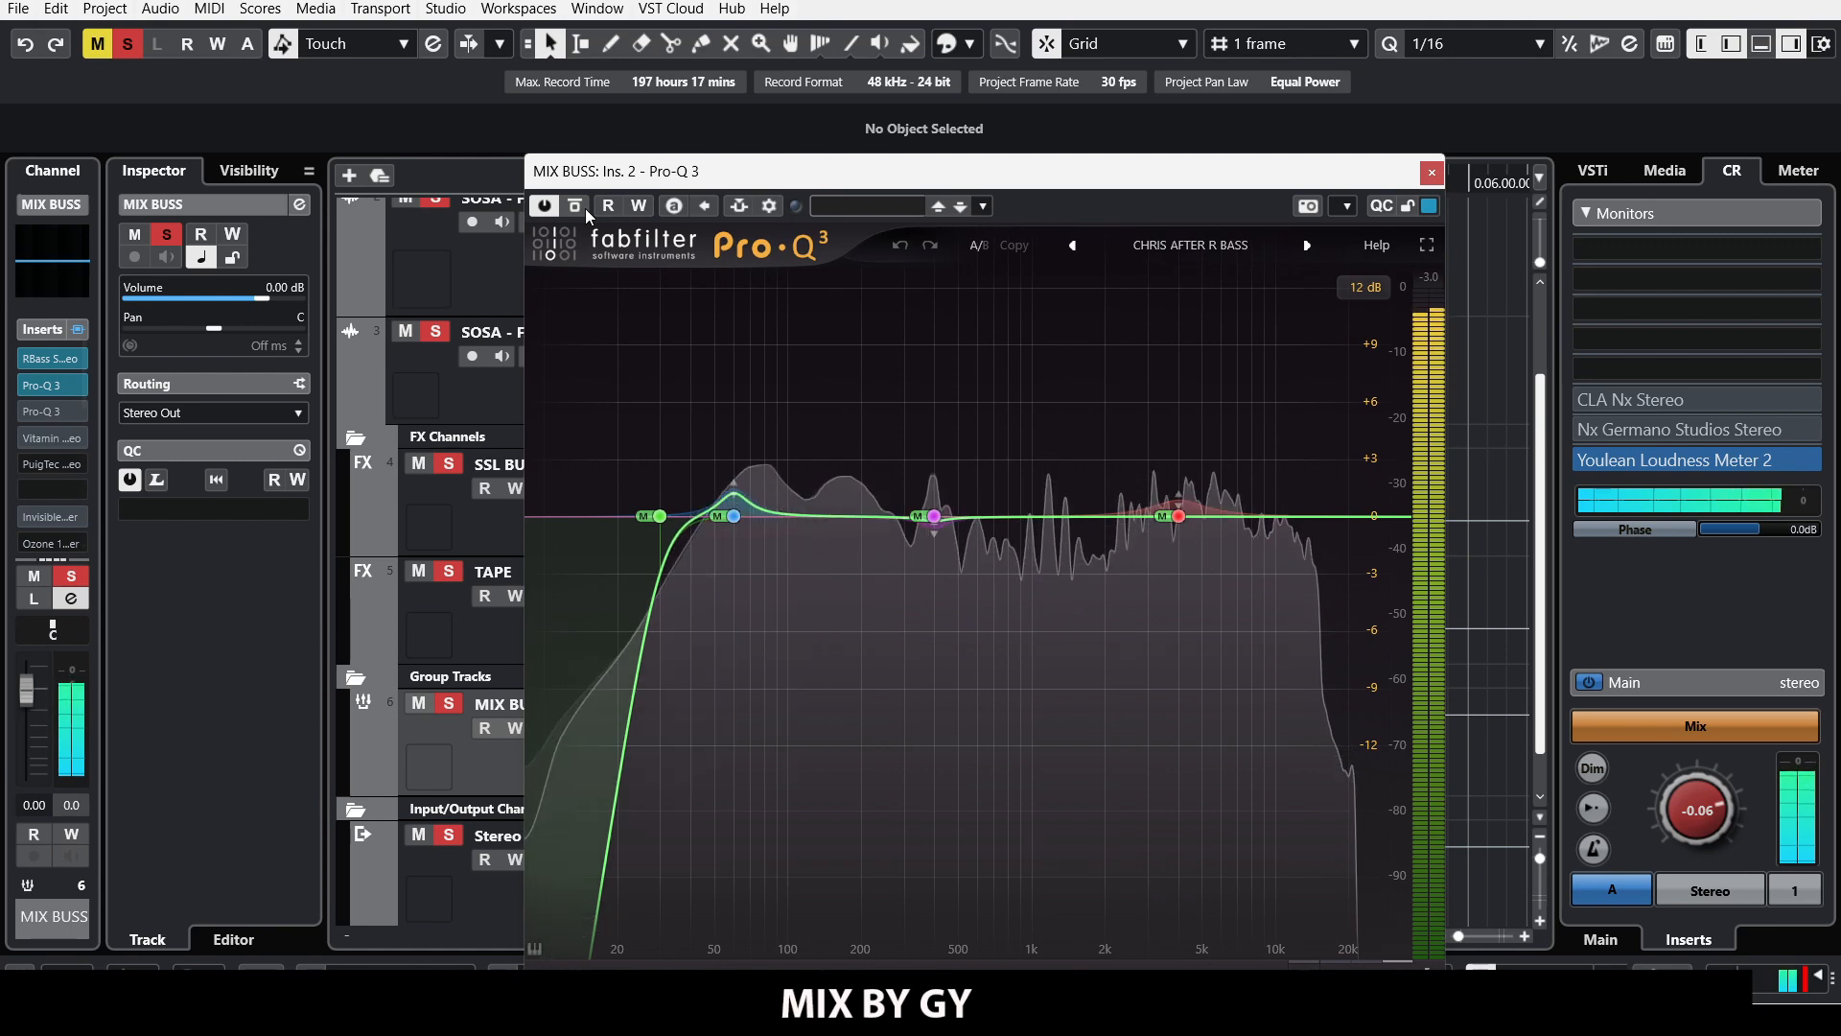
click(582, 207)
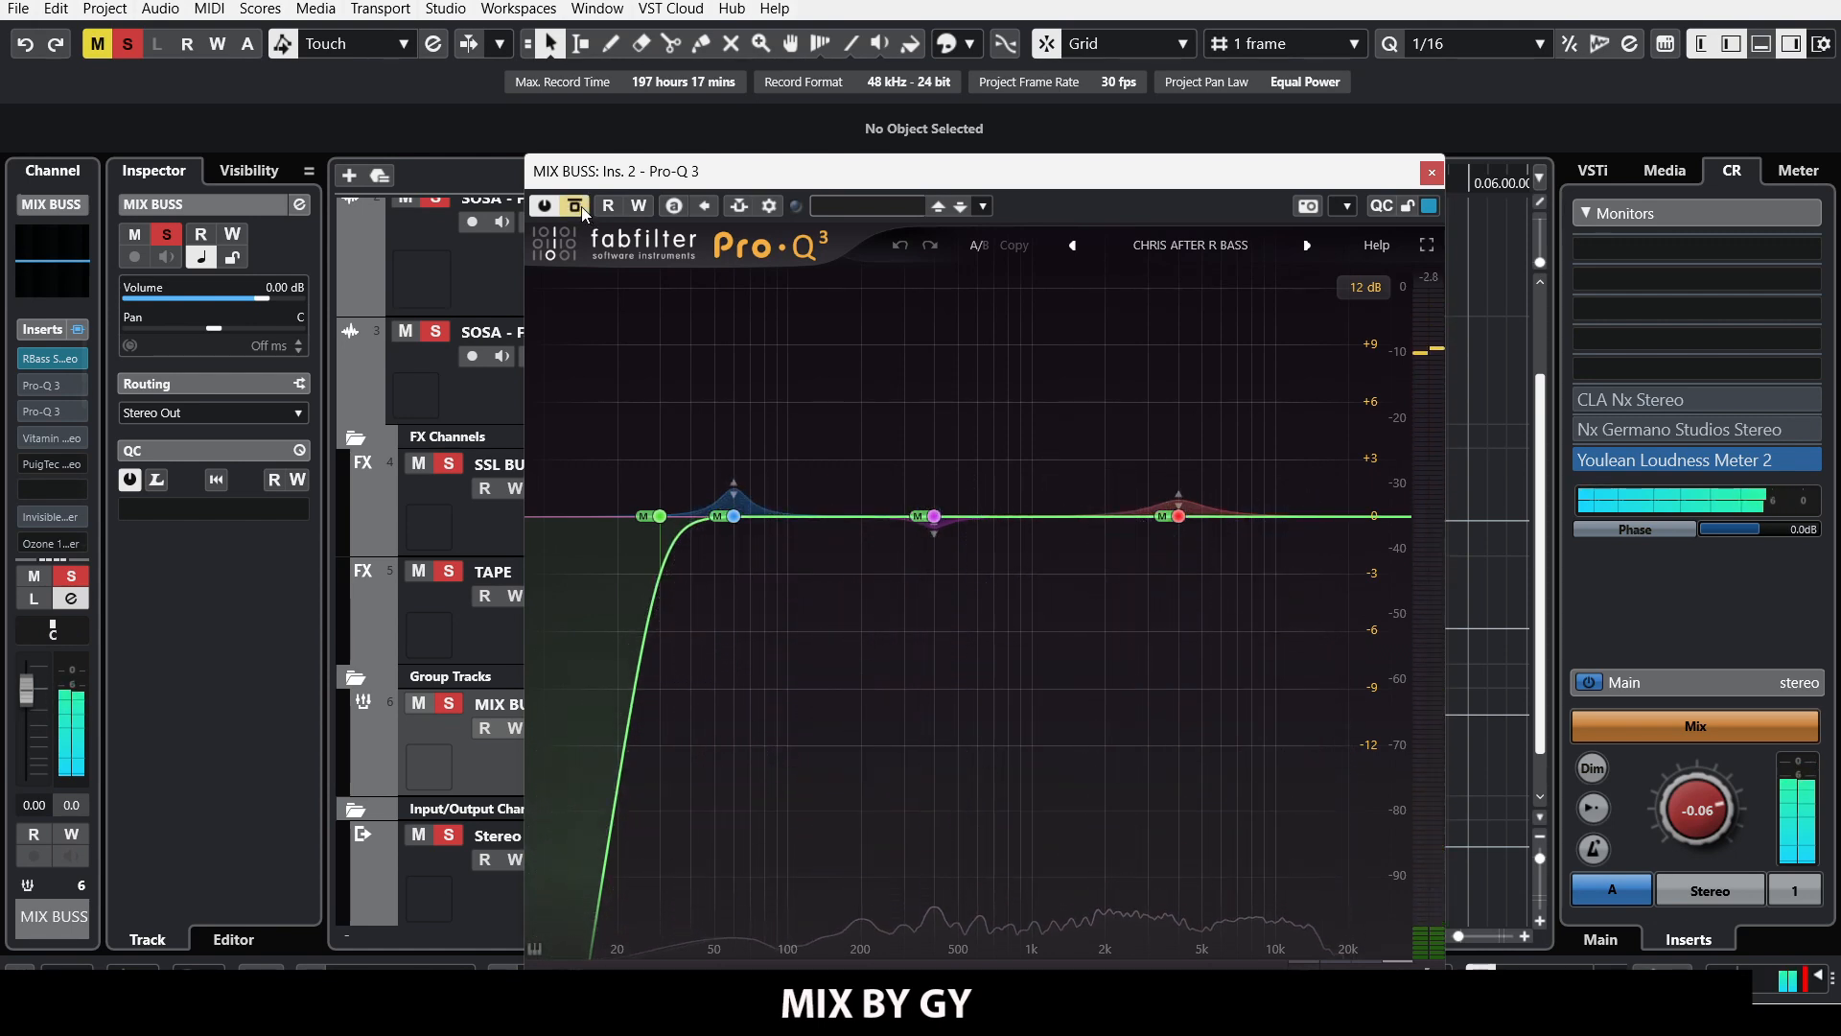
click(581, 205)
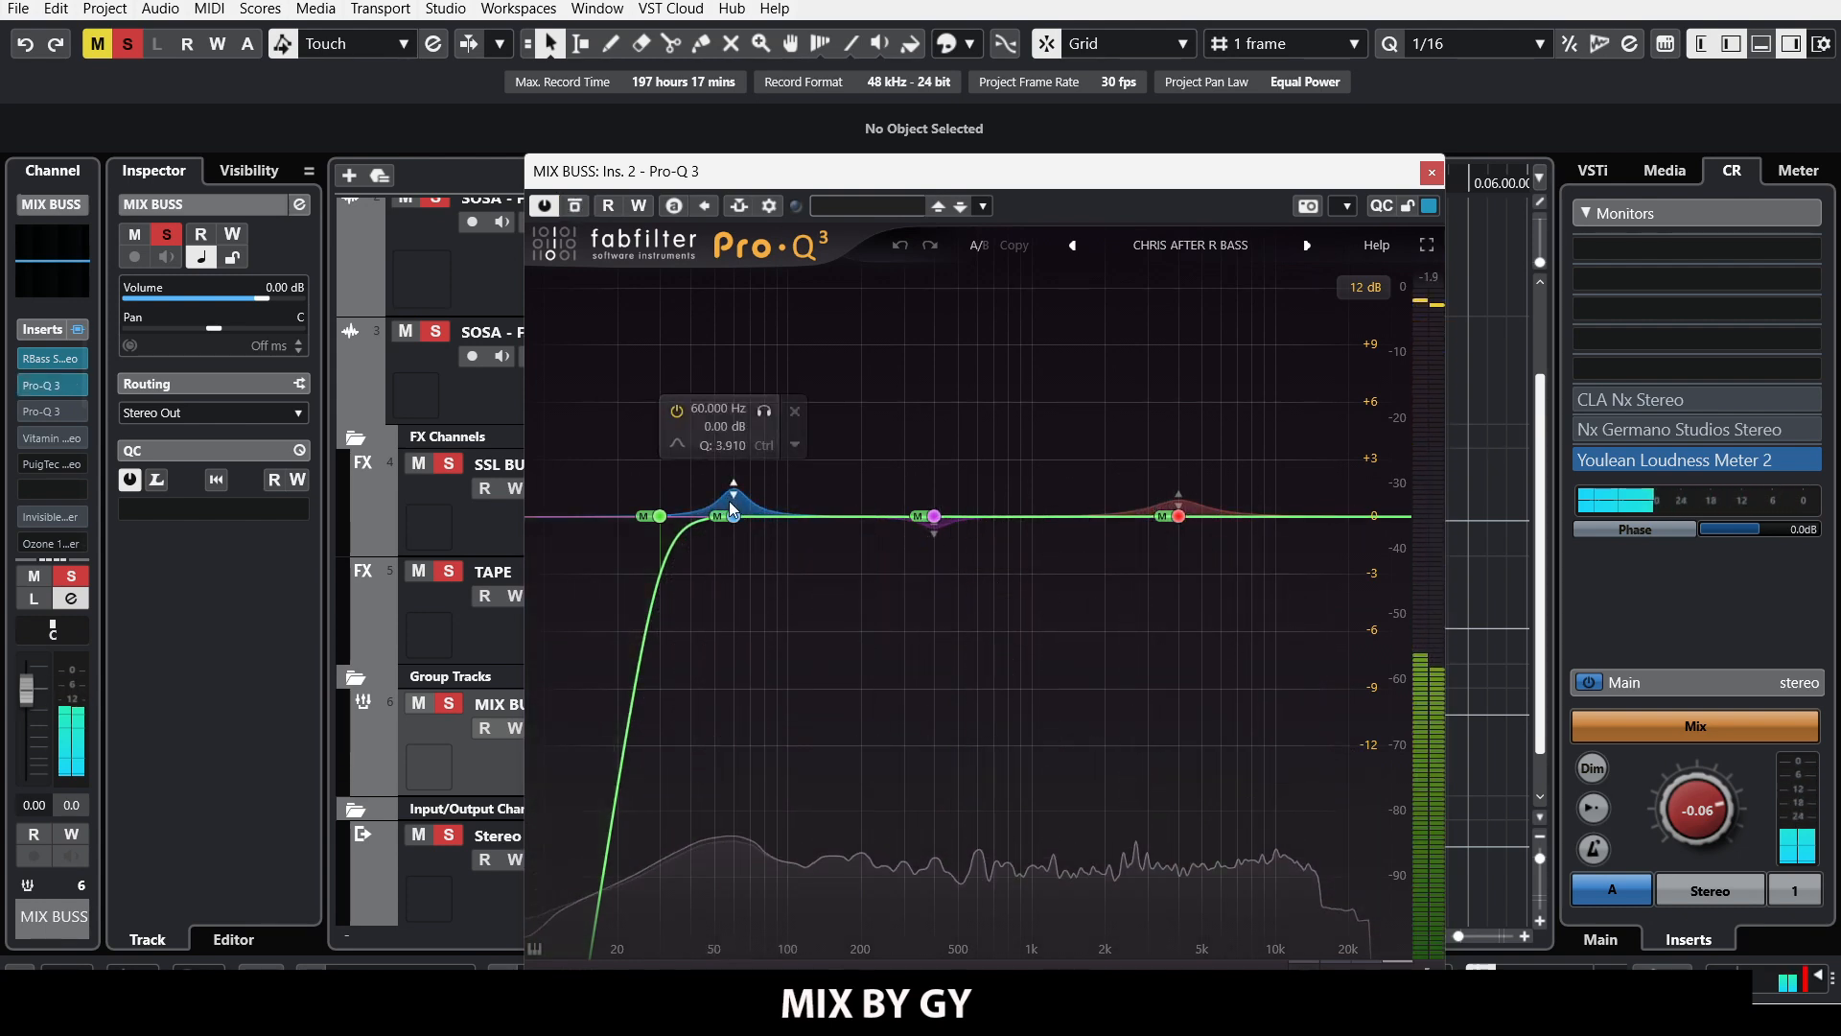
Step: Examine the 60 Hz, 400 Hz and 4000 Hz bands and the 4000 Hz bell's dynamic range, and close the editor
mouse_move(935, 518)
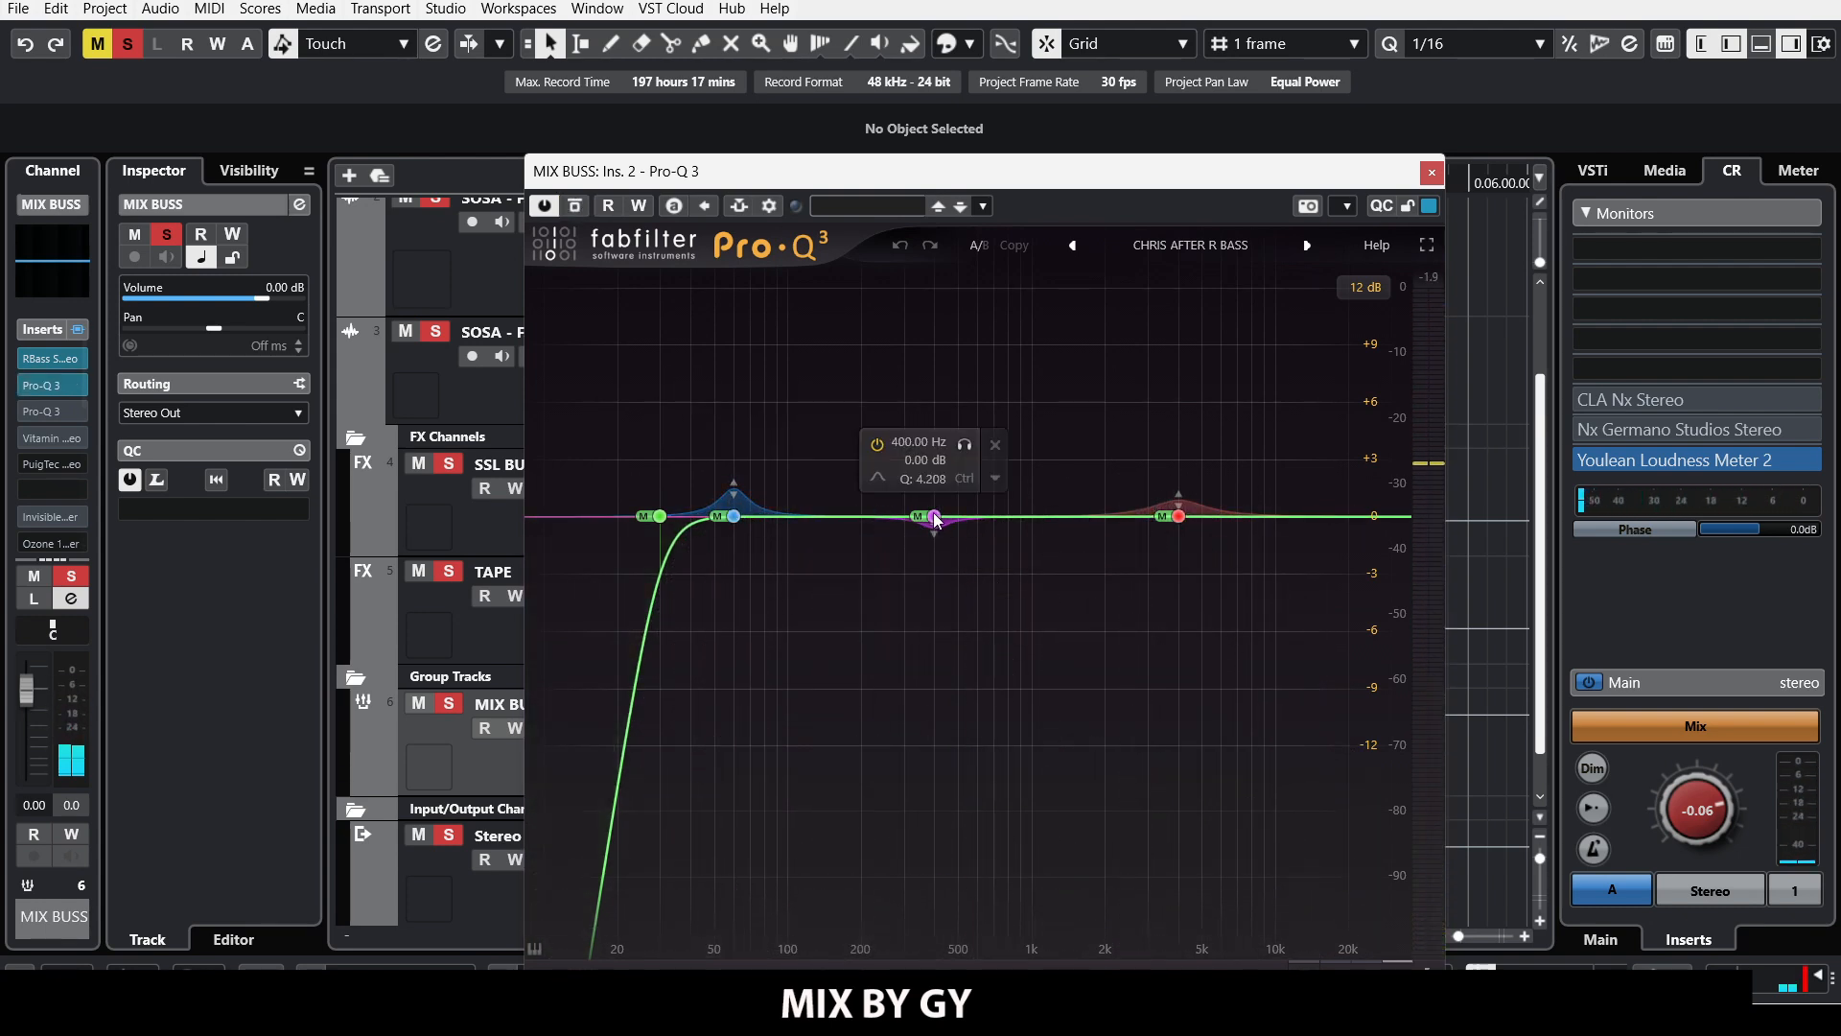
mouse_move(738, 523)
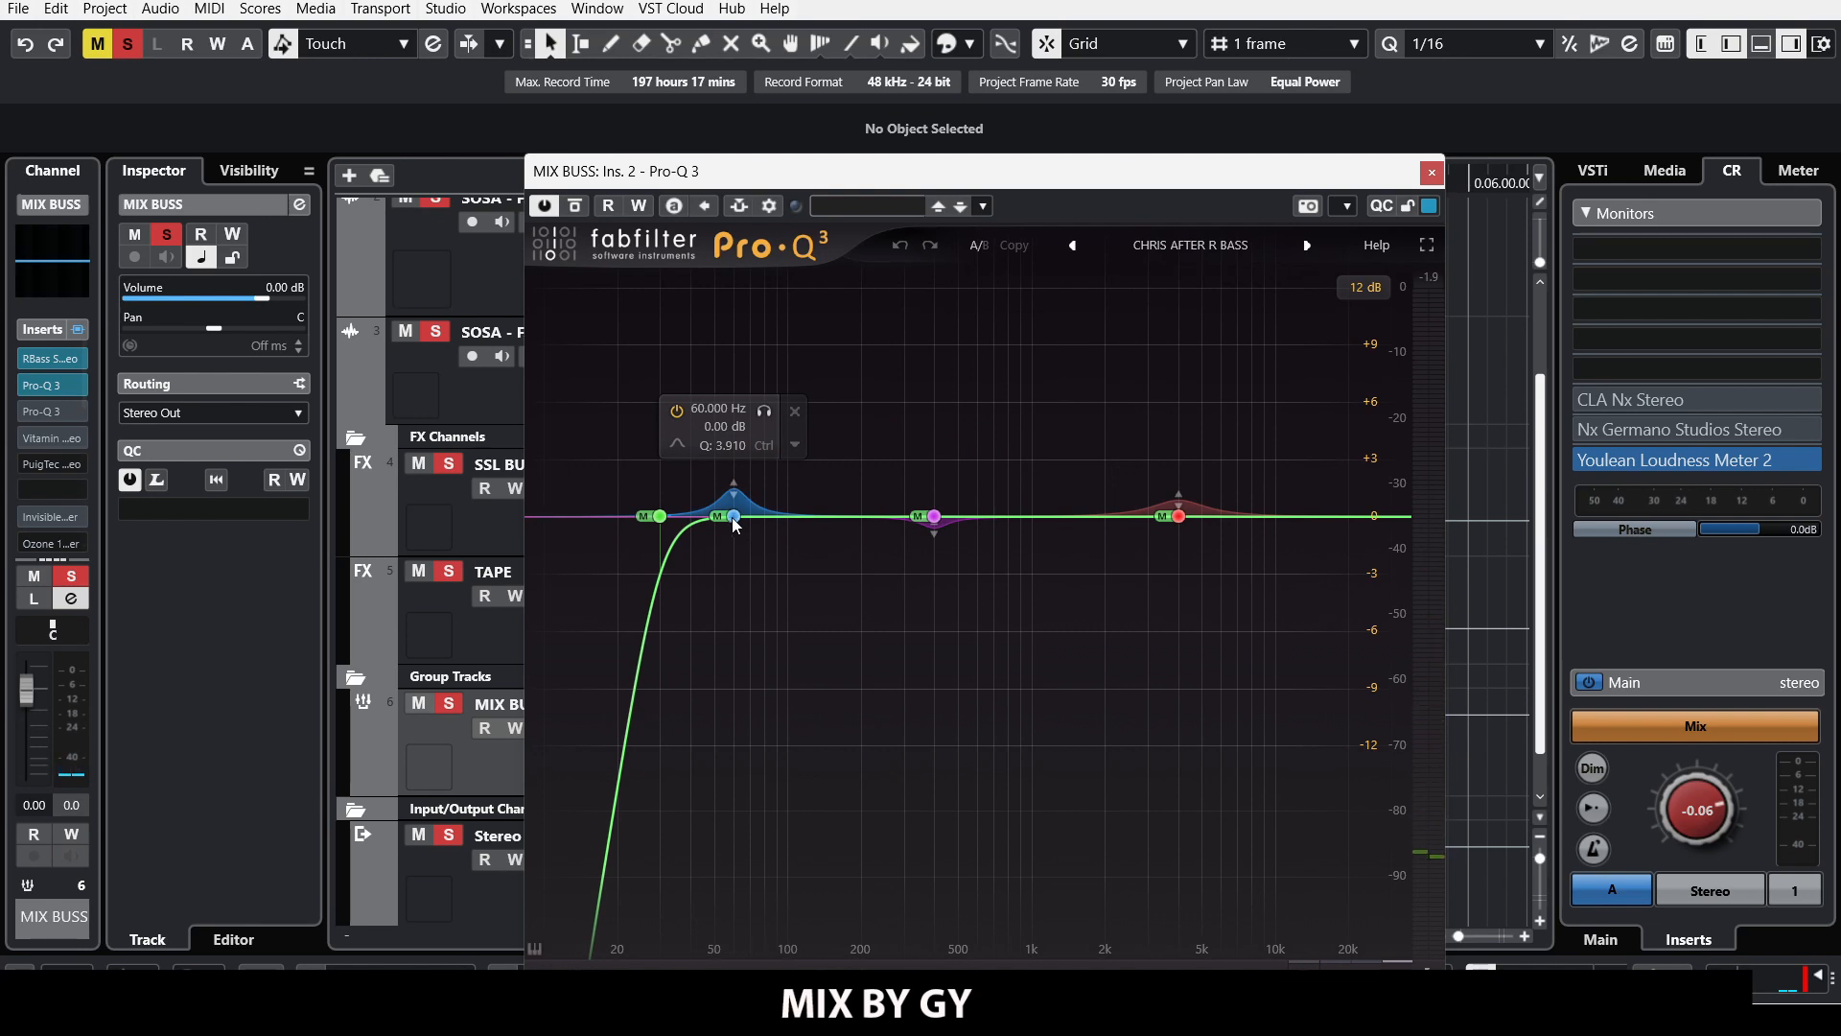
mouse_move(1177, 521)
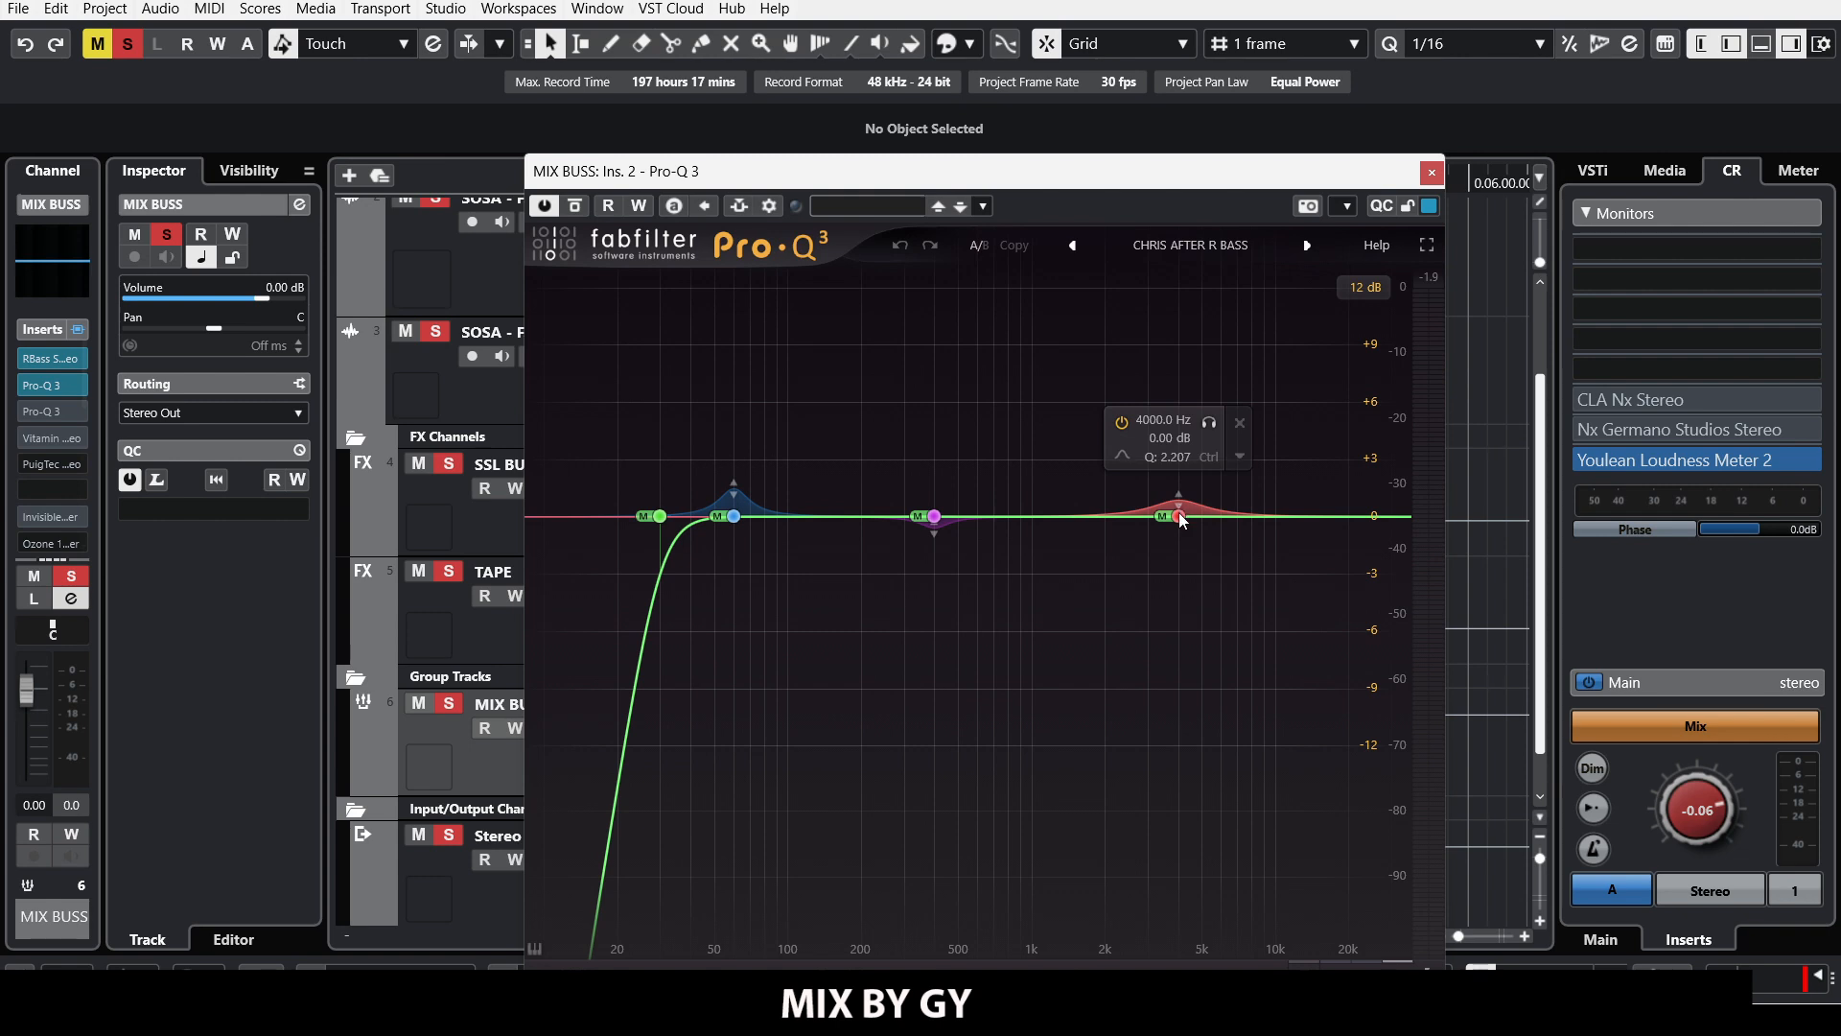
click(1179, 516)
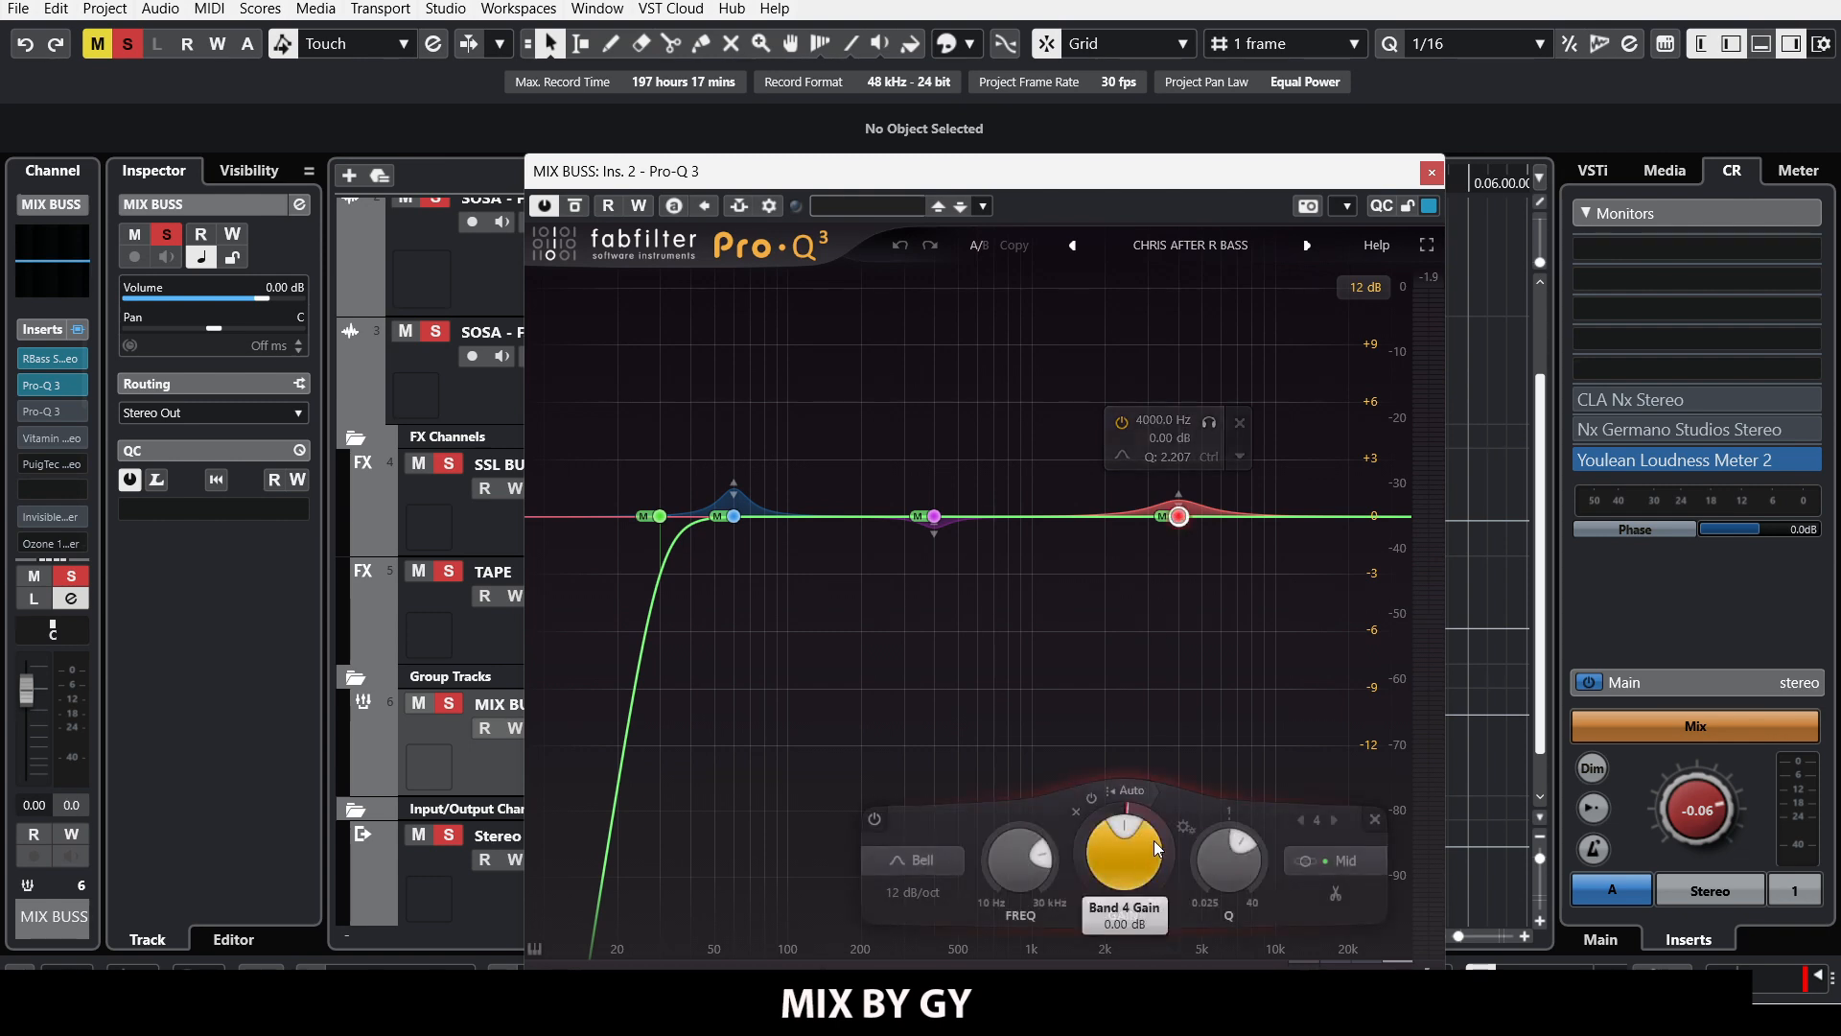
mouse_move(1160, 828)
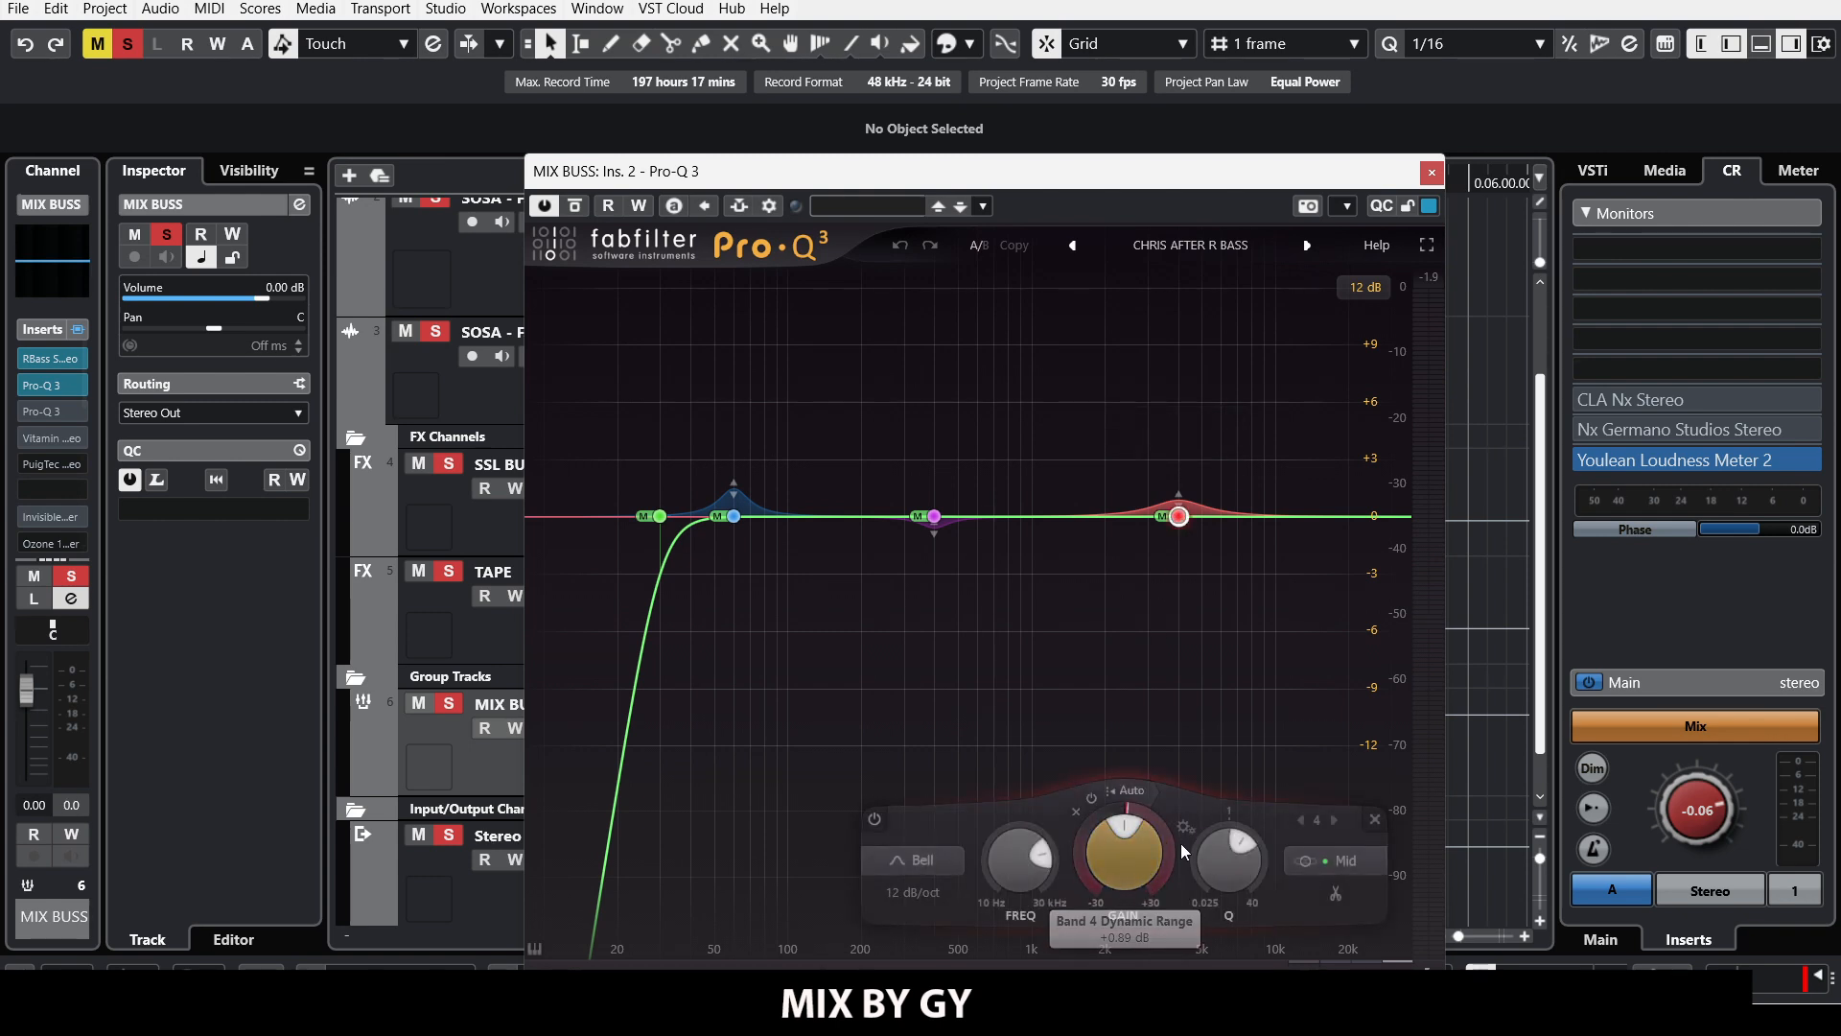
click(1432, 174)
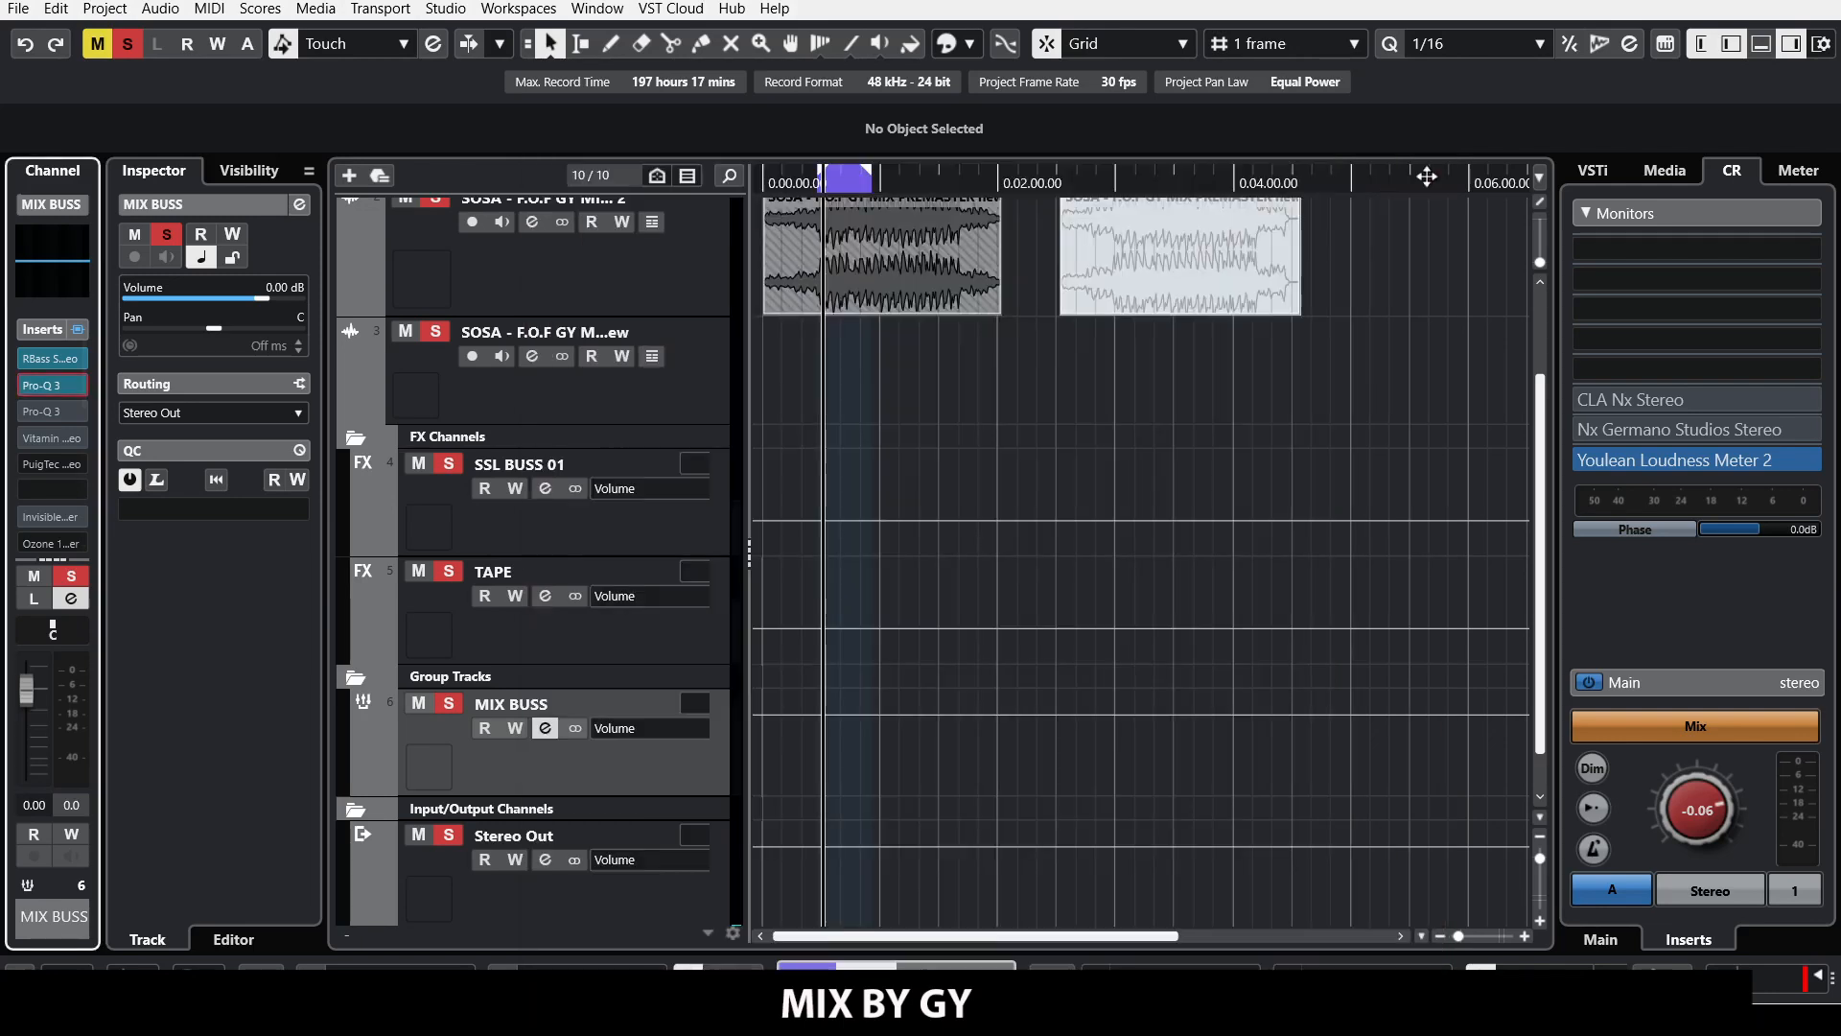
Step: Activate the second Pro-Q 3 insert on MIX BUSS and inspect the dynamic range of its 3000 Hz side high shelf
click(45, 414)
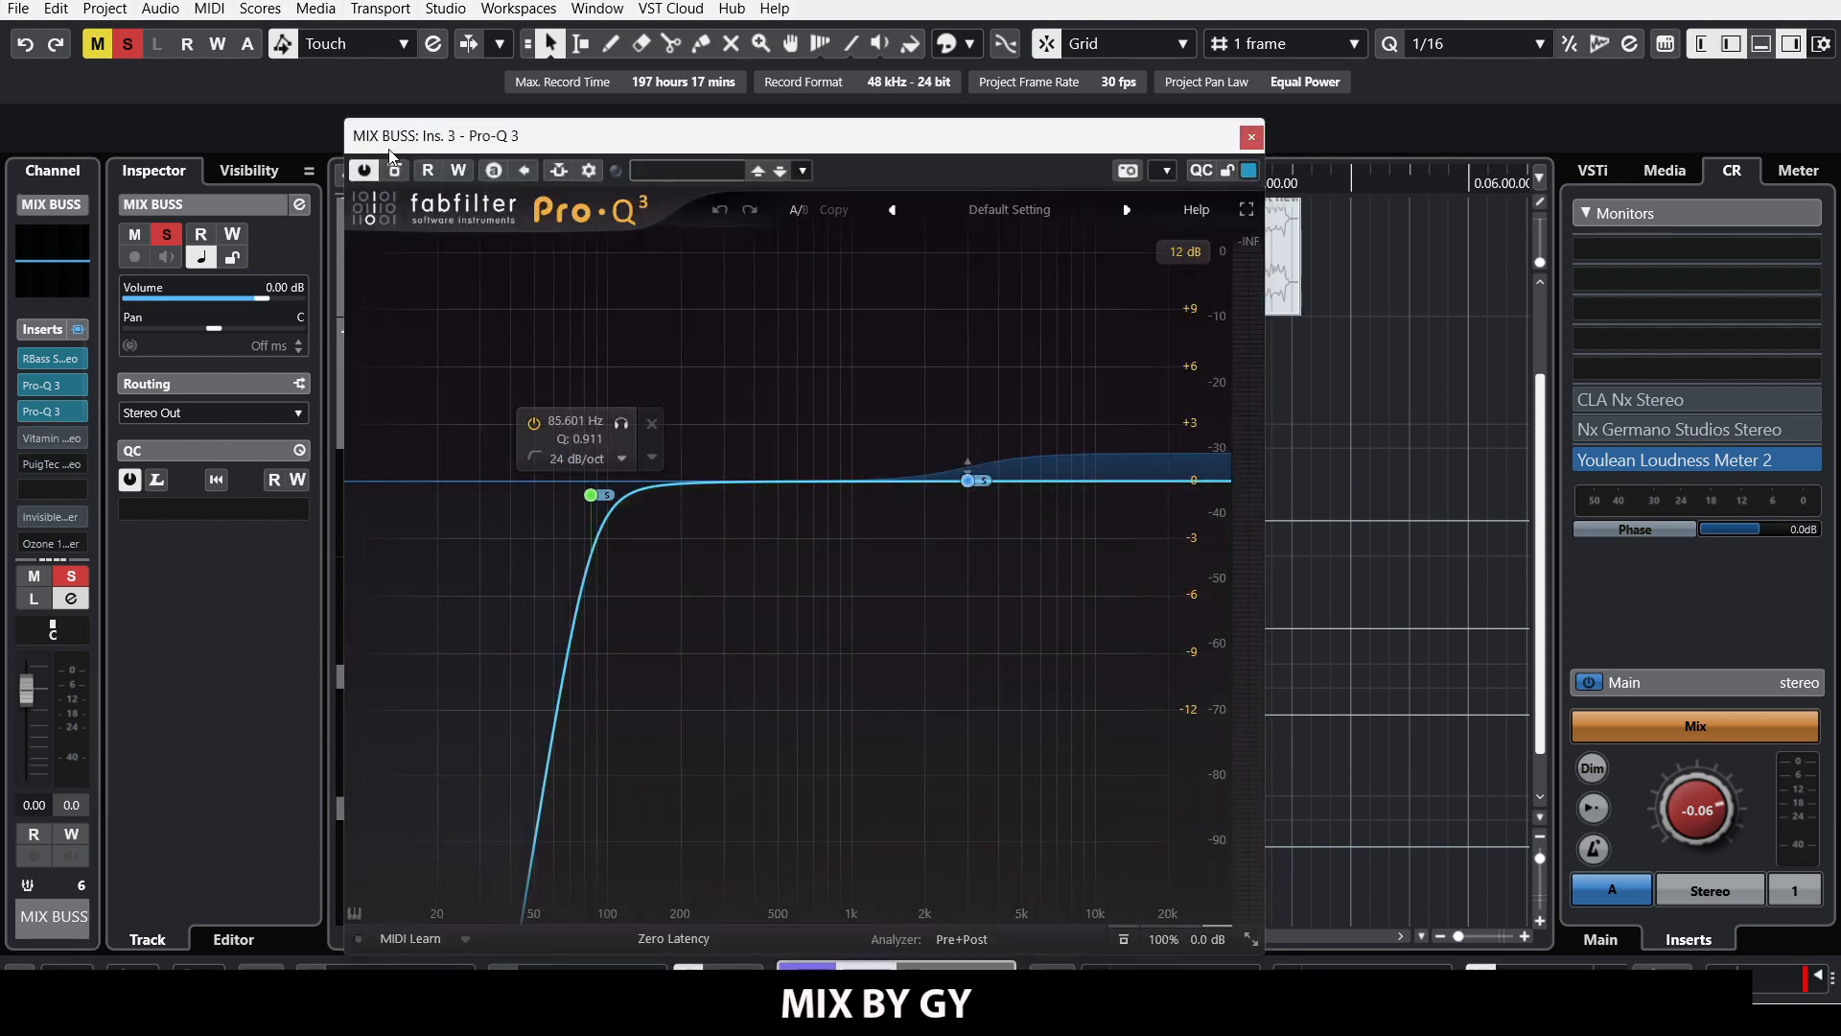
drag(391, 154, 405, 119)
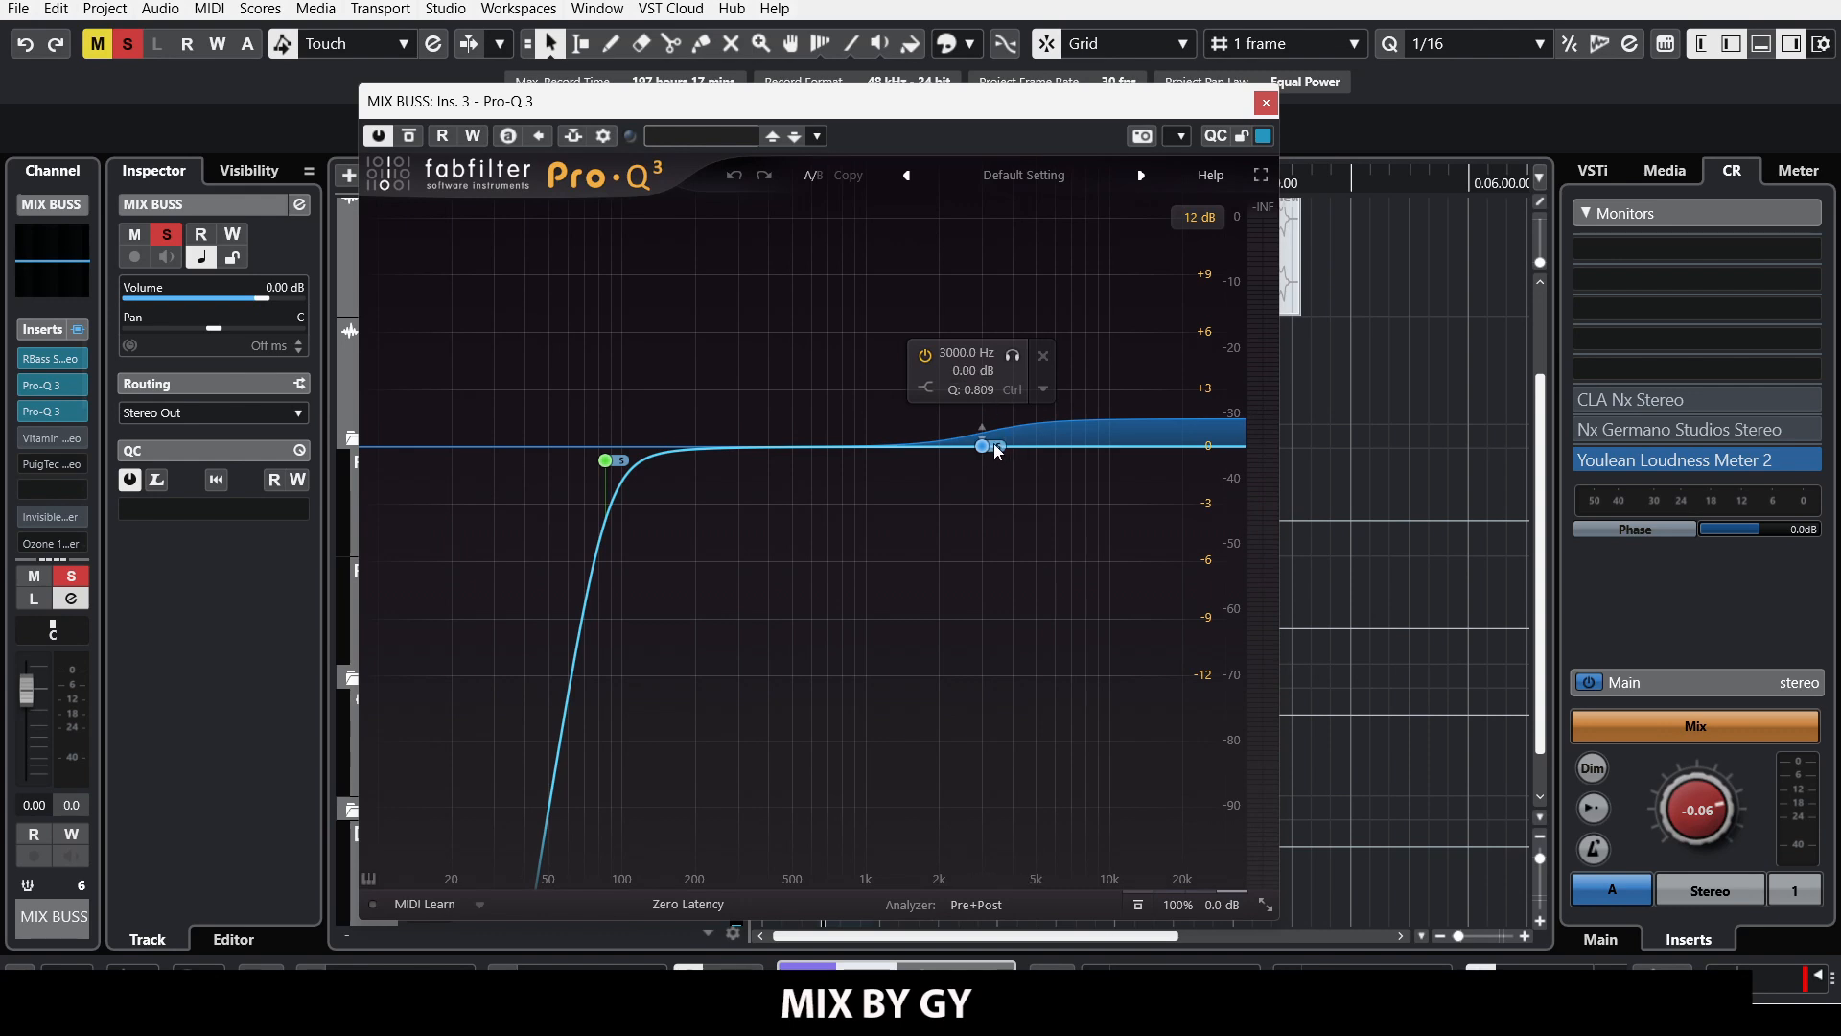
click(988, 446)
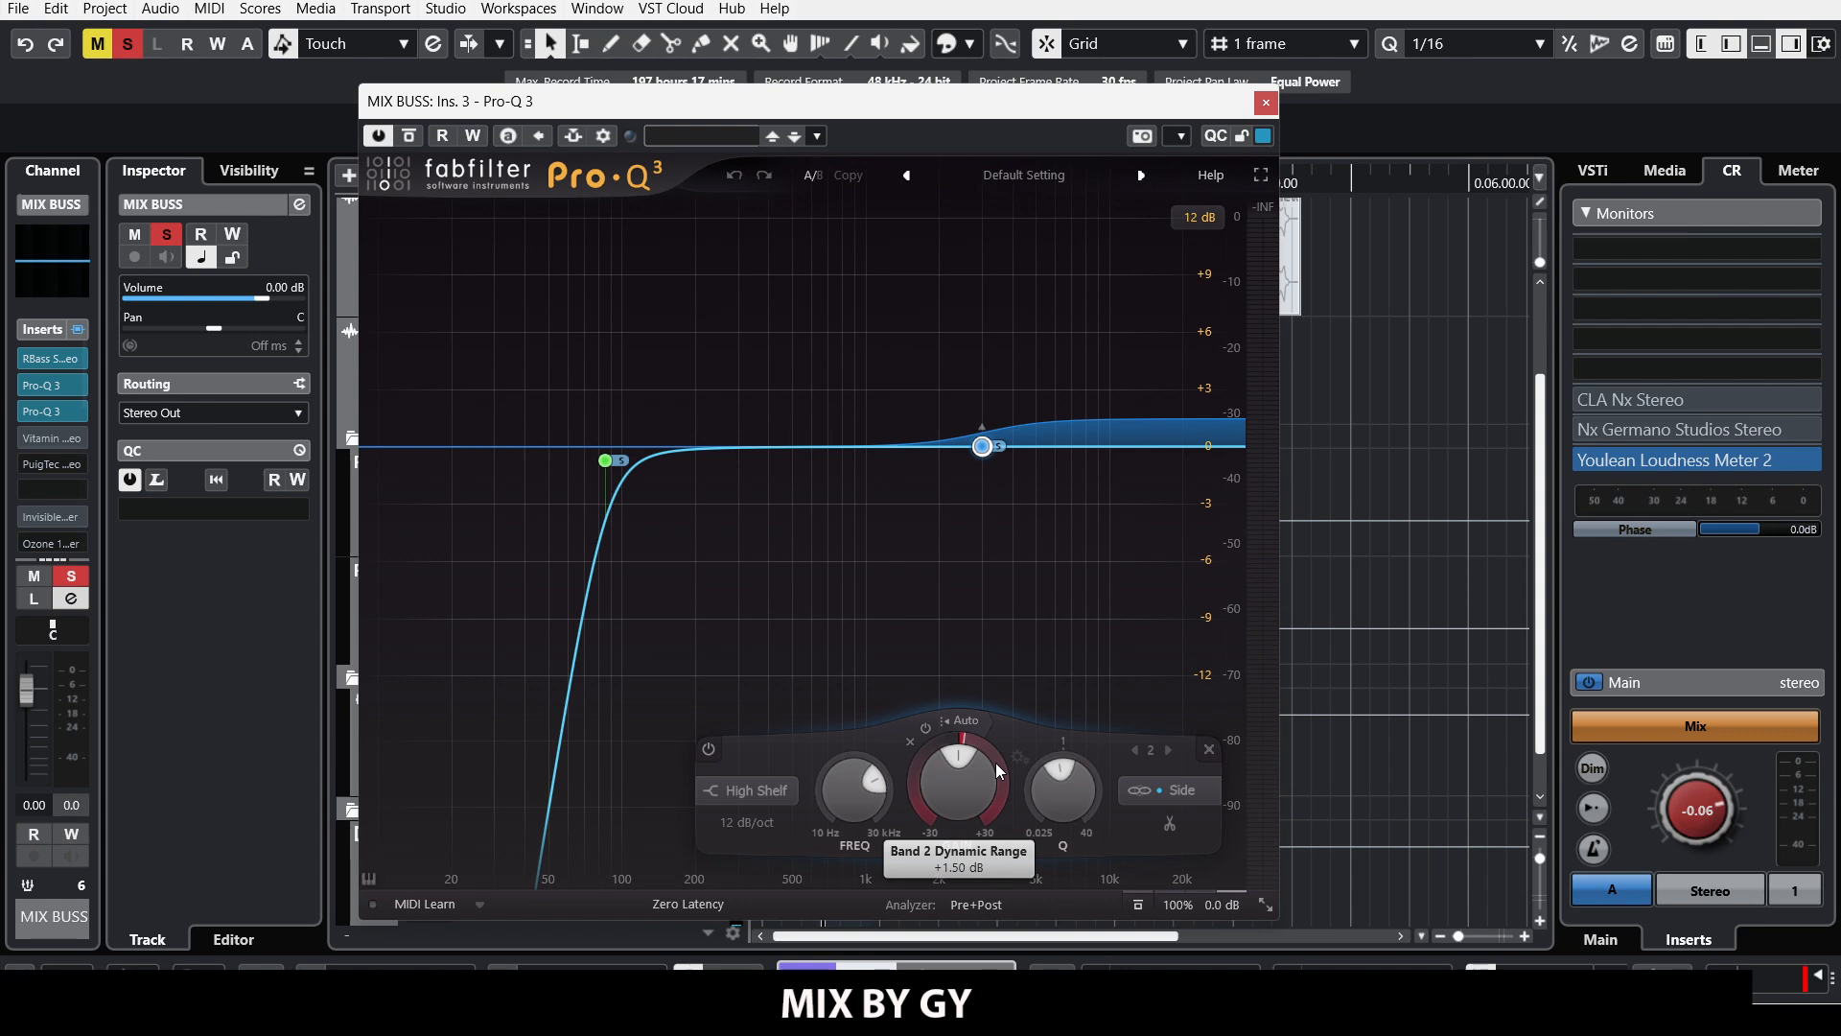
mouse_move(995, 762)
mouse_move(1003, 453)
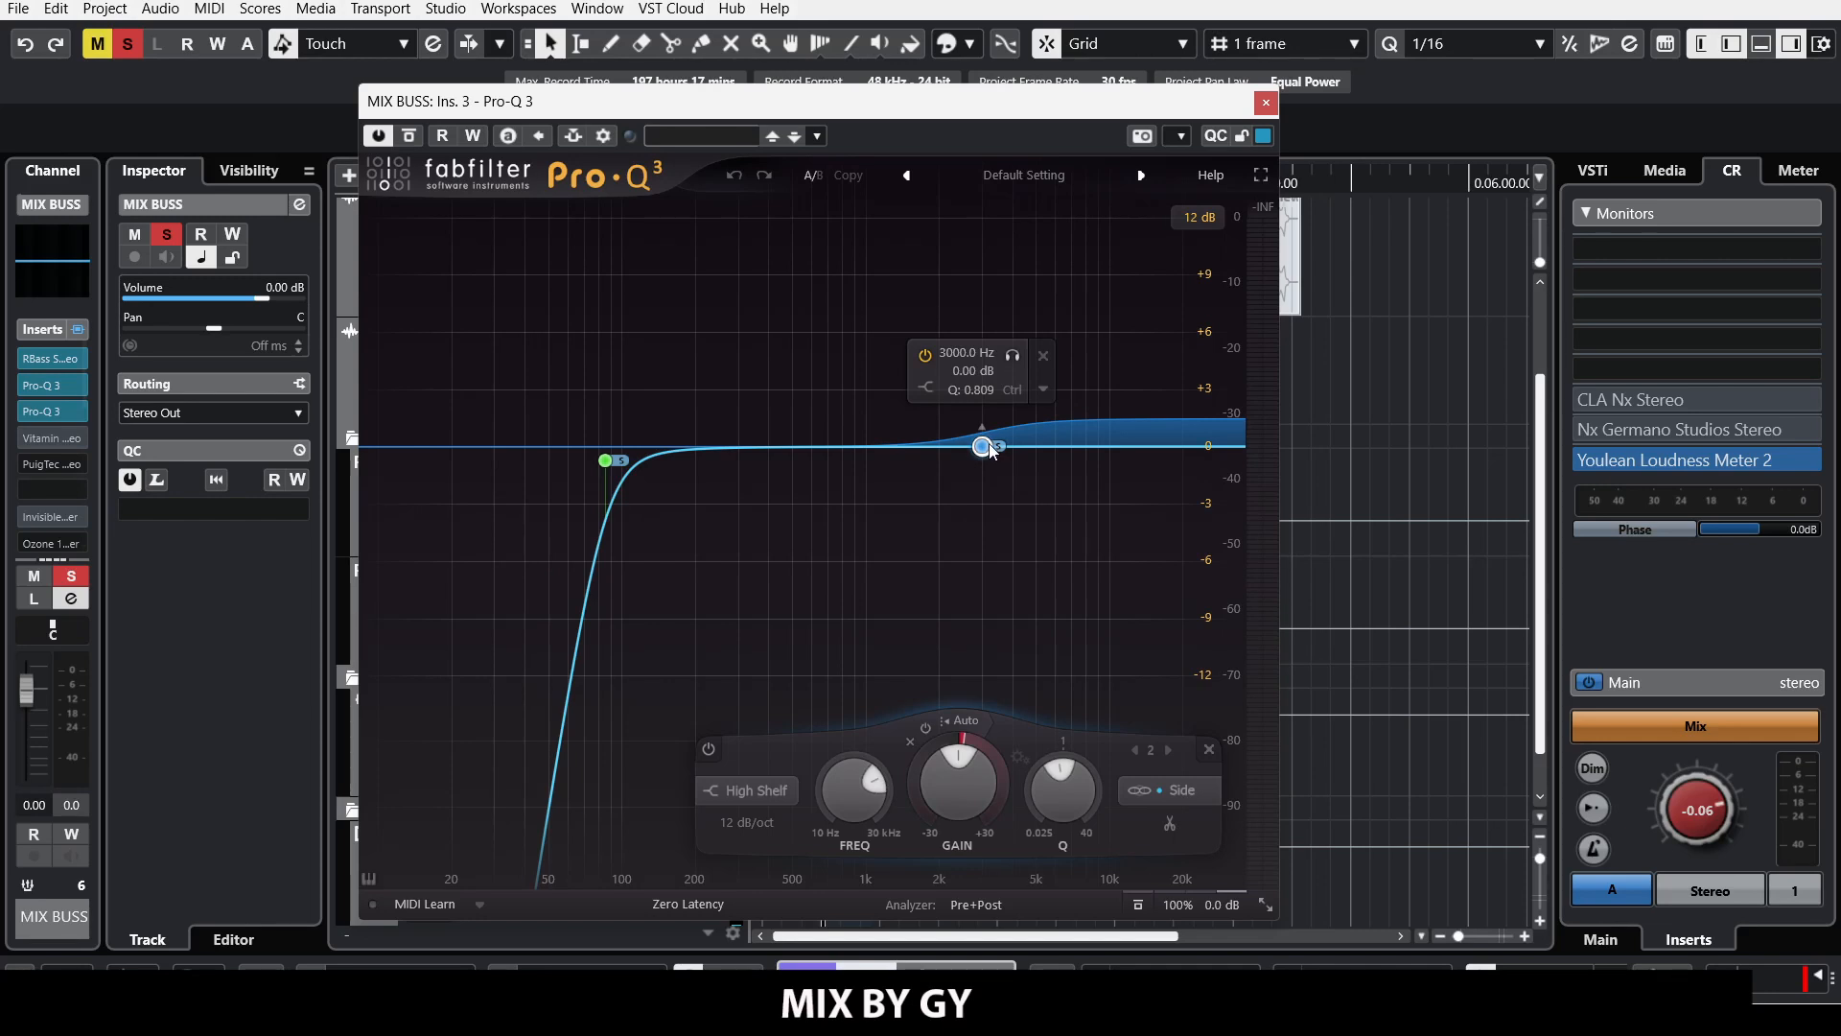
Step: Play the loop with the second Pro-Q 3 bypassed and active for comparison, and close its editor
key(space)
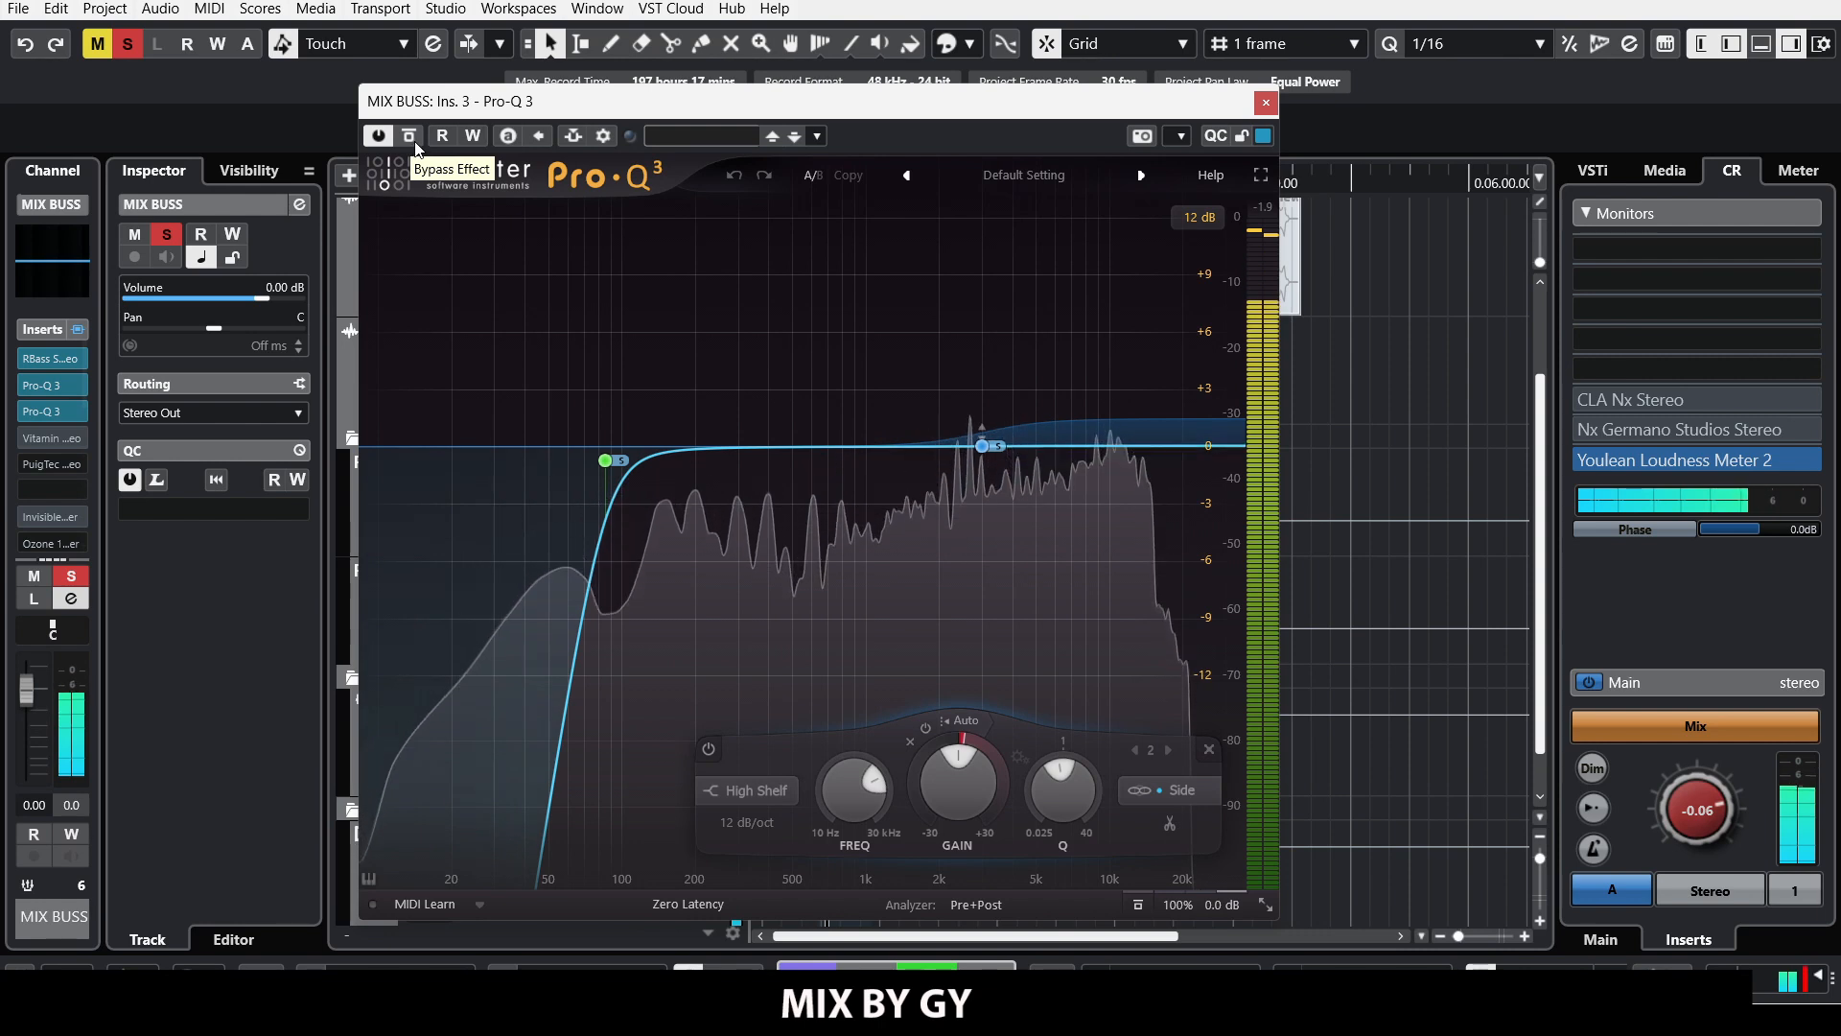
click(418, 145)
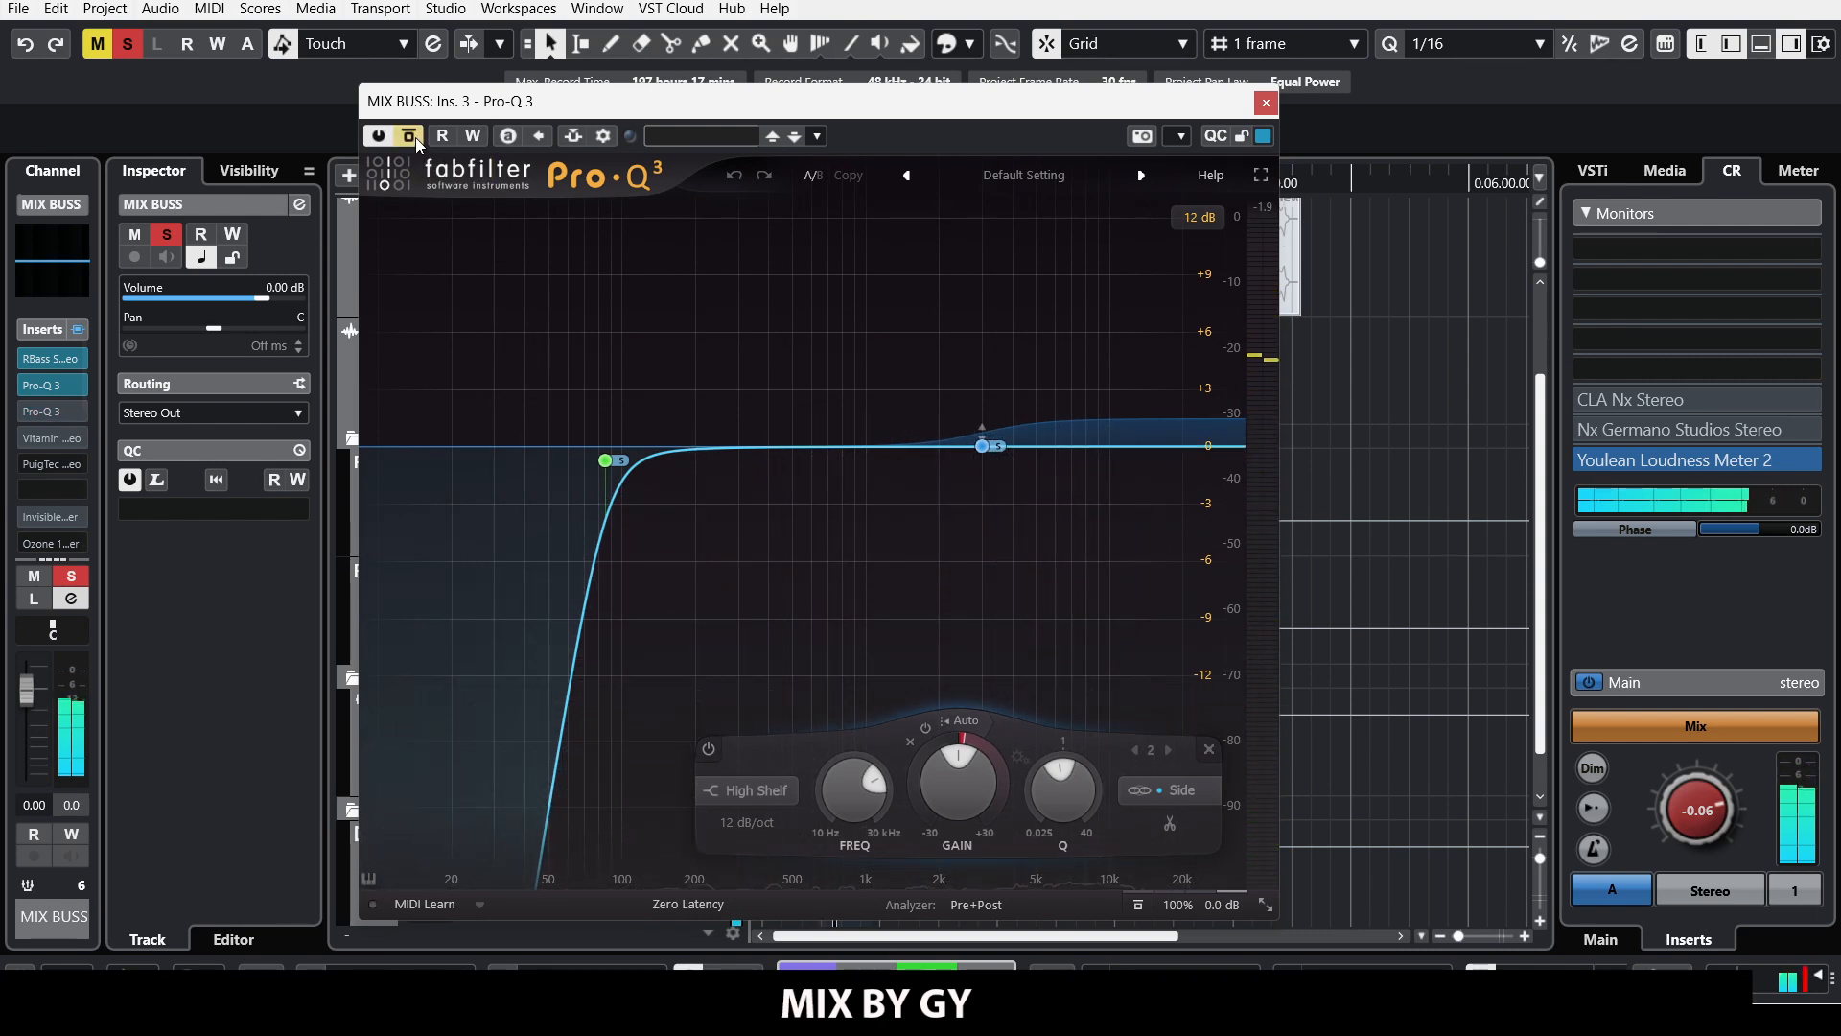
click(416, 139)
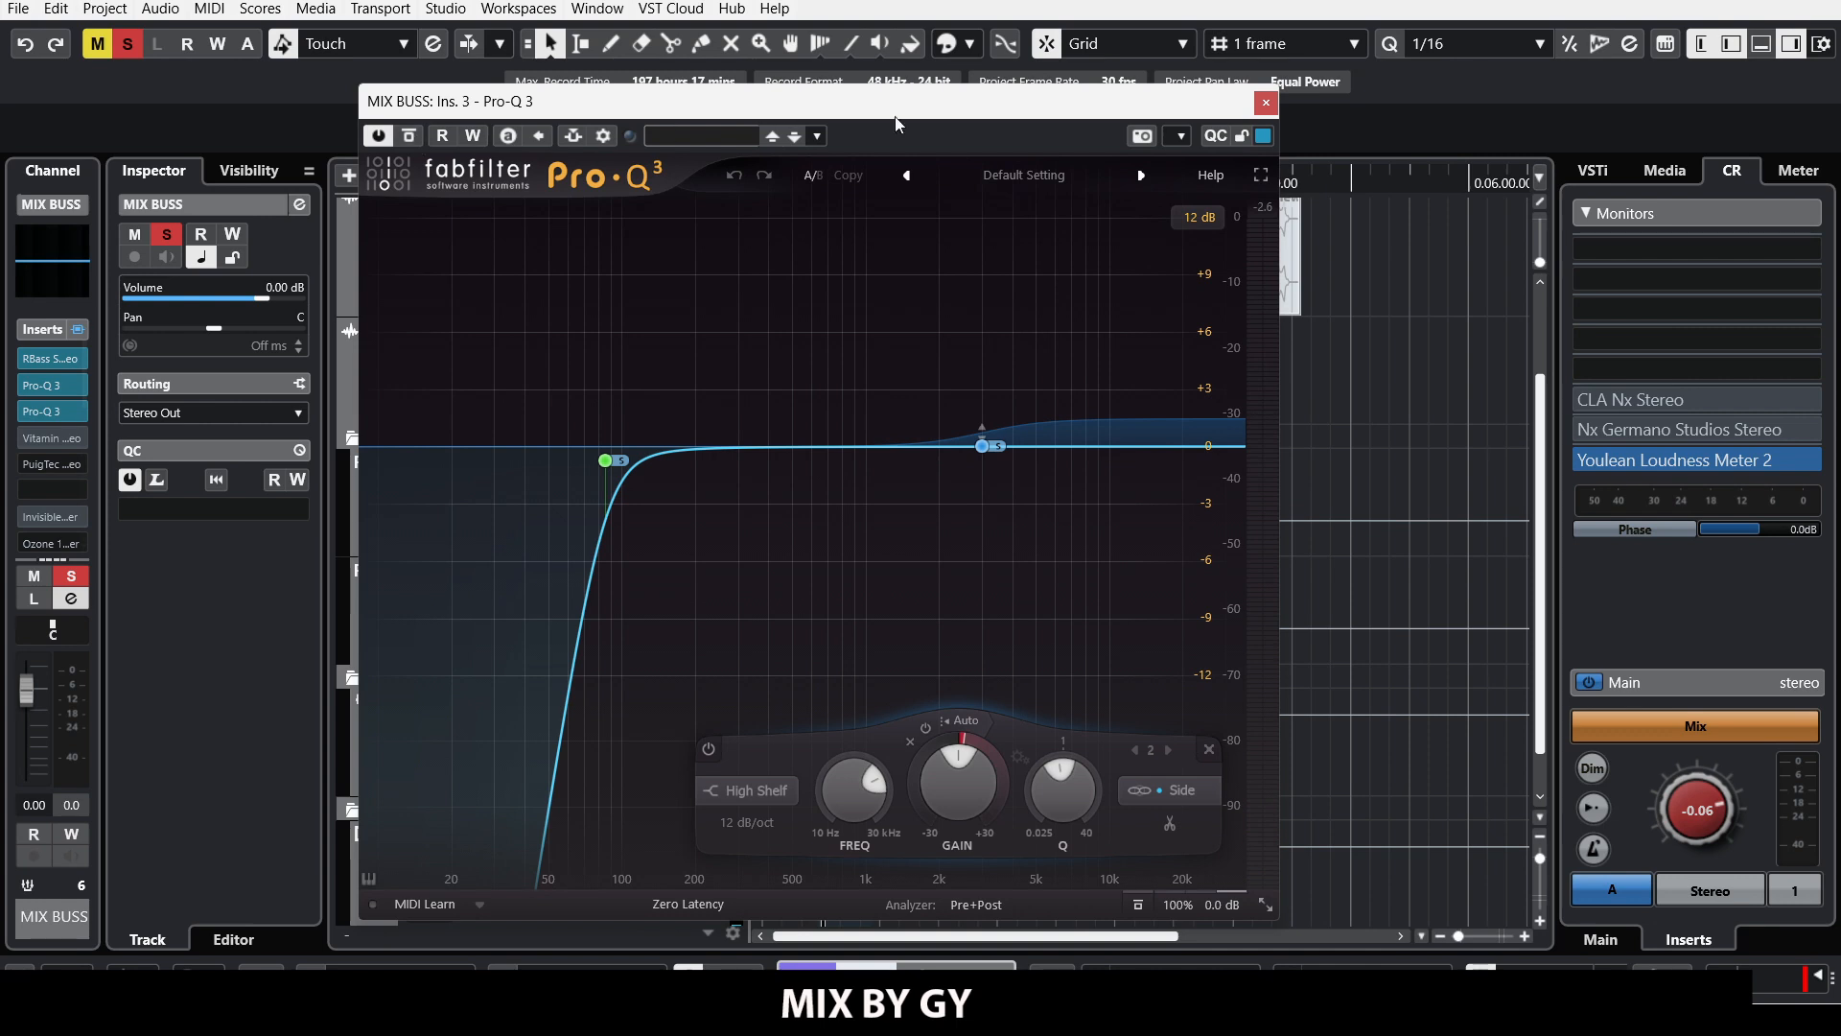
click(1266, 101)
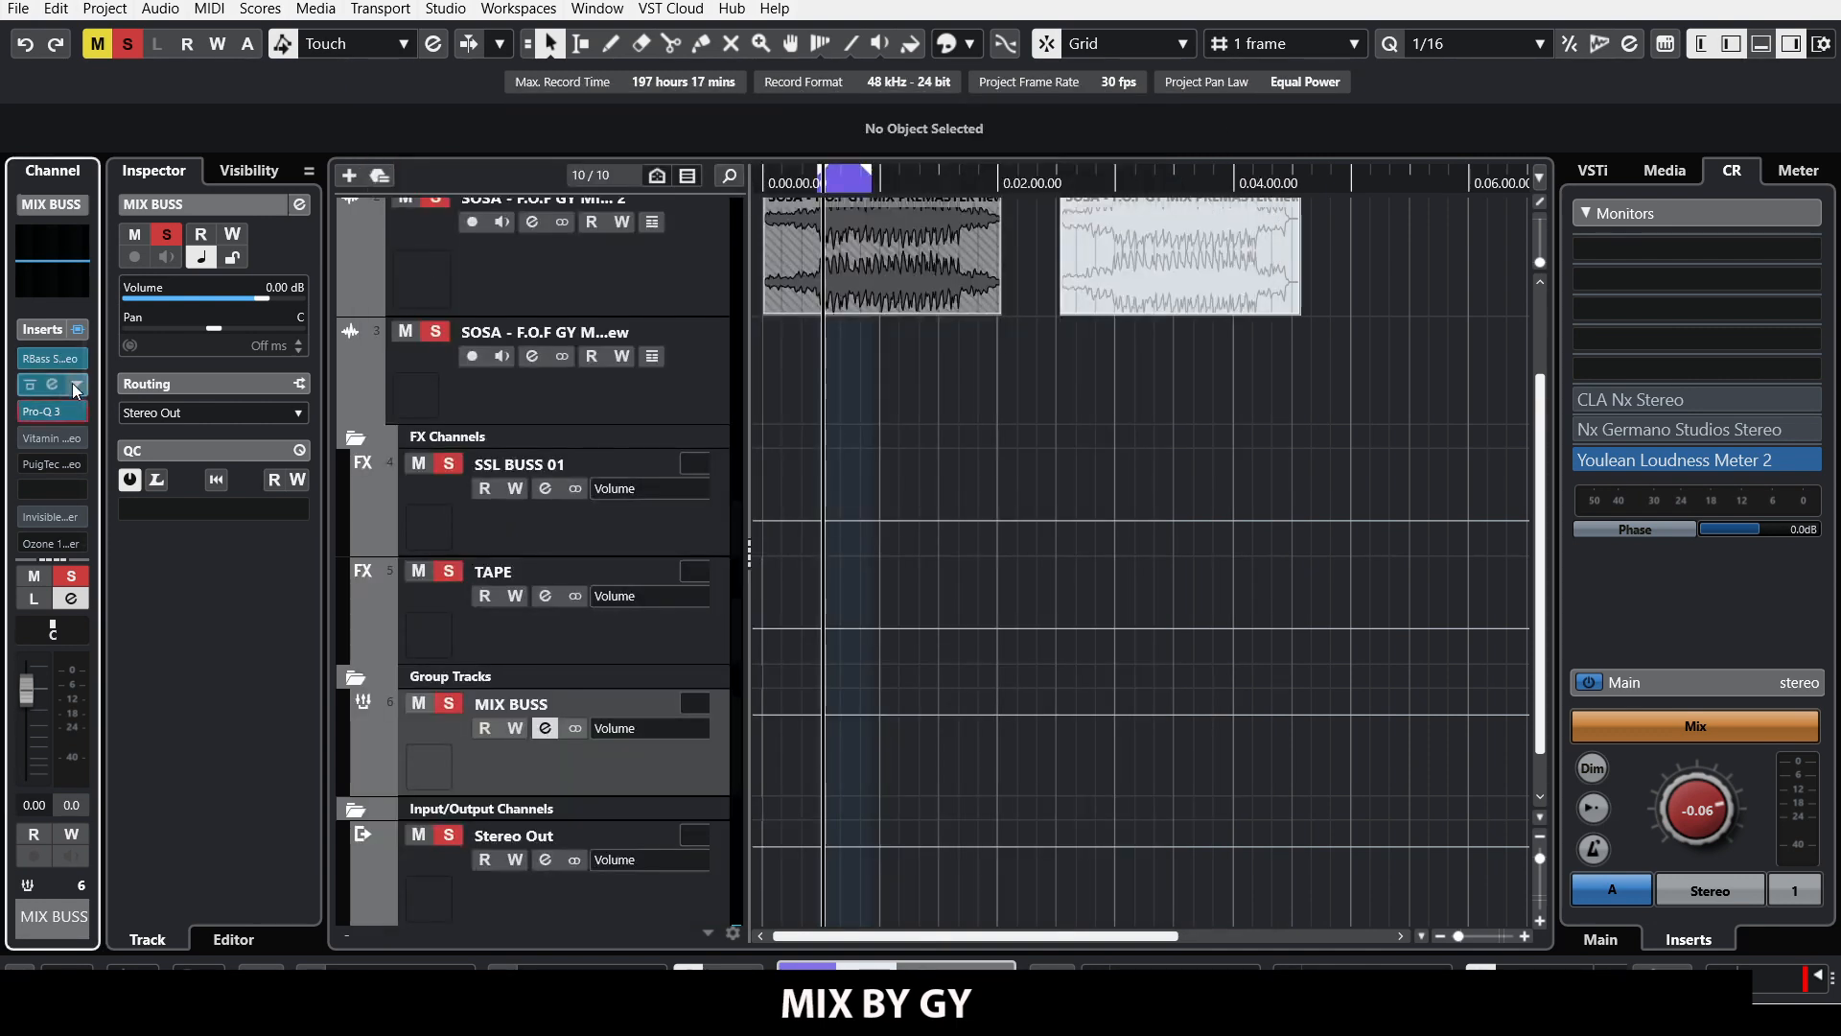
Step: Activate the Vitamin Stereo insert on MIX BUSS, open its editor, and reset its output clip indicator
click(53, 436)
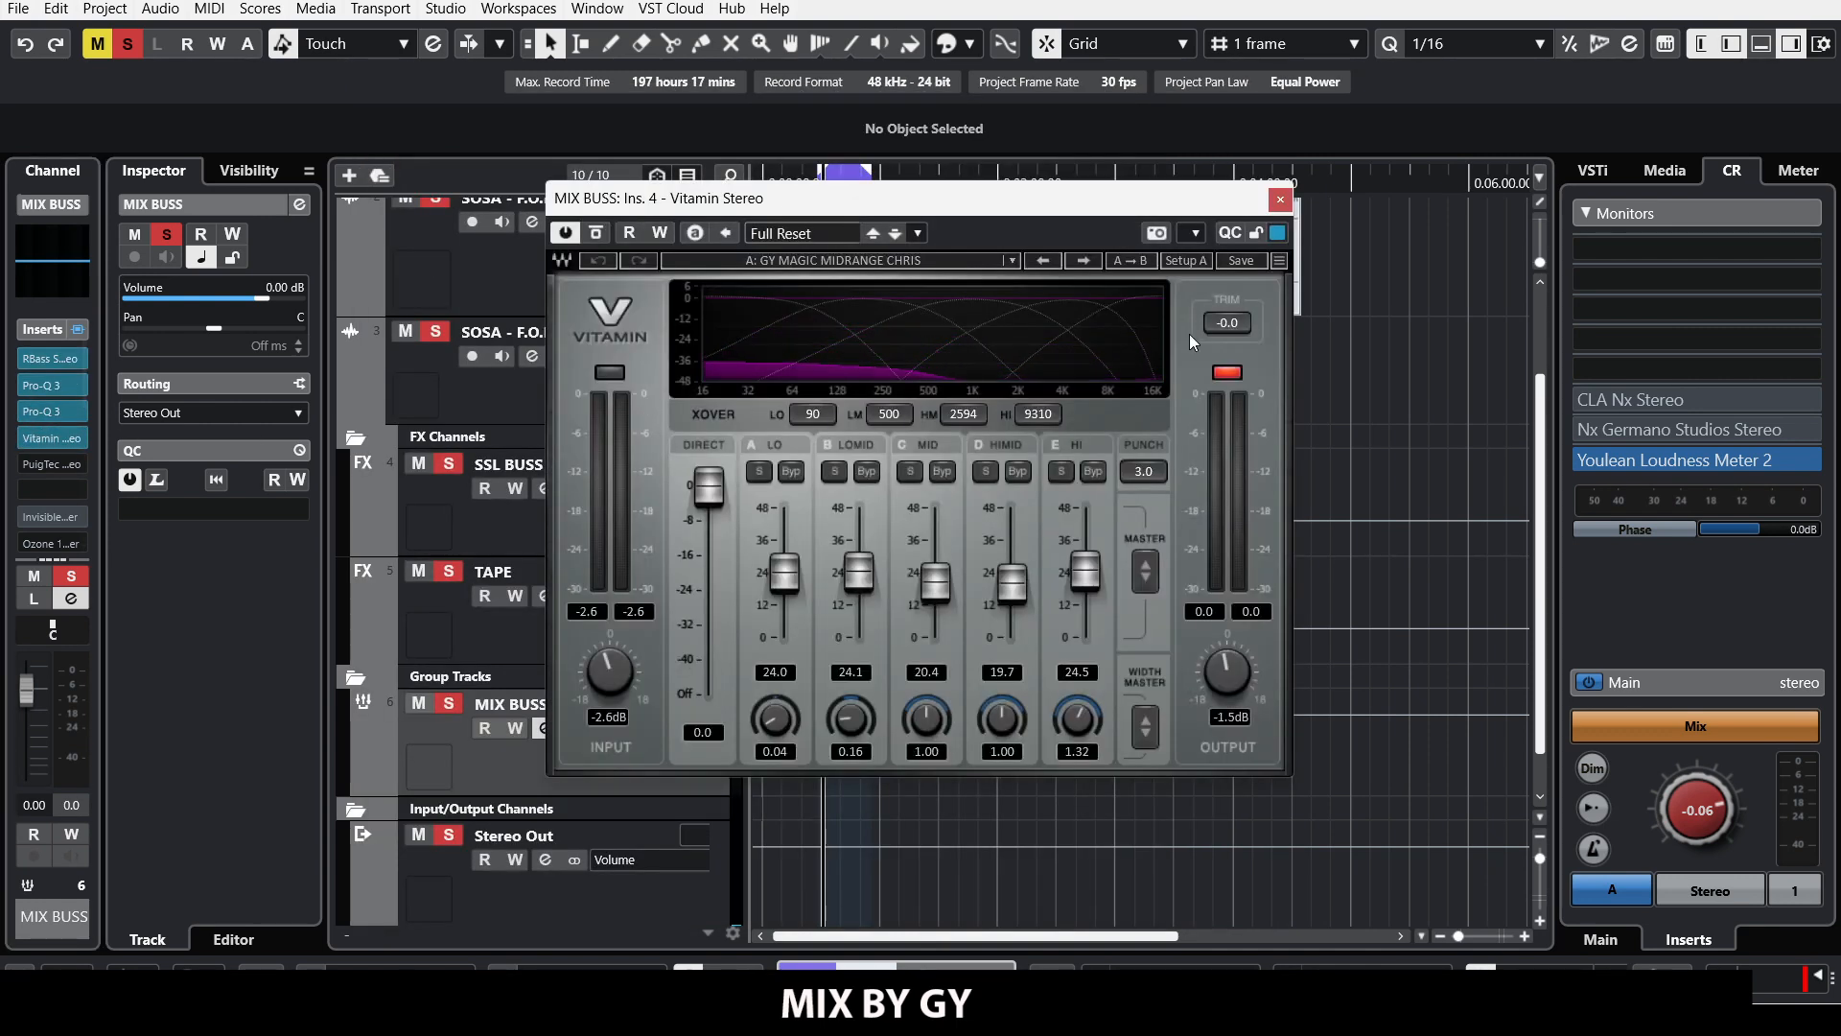
click(1219, 370)
drag(811, 211, 794, 142)
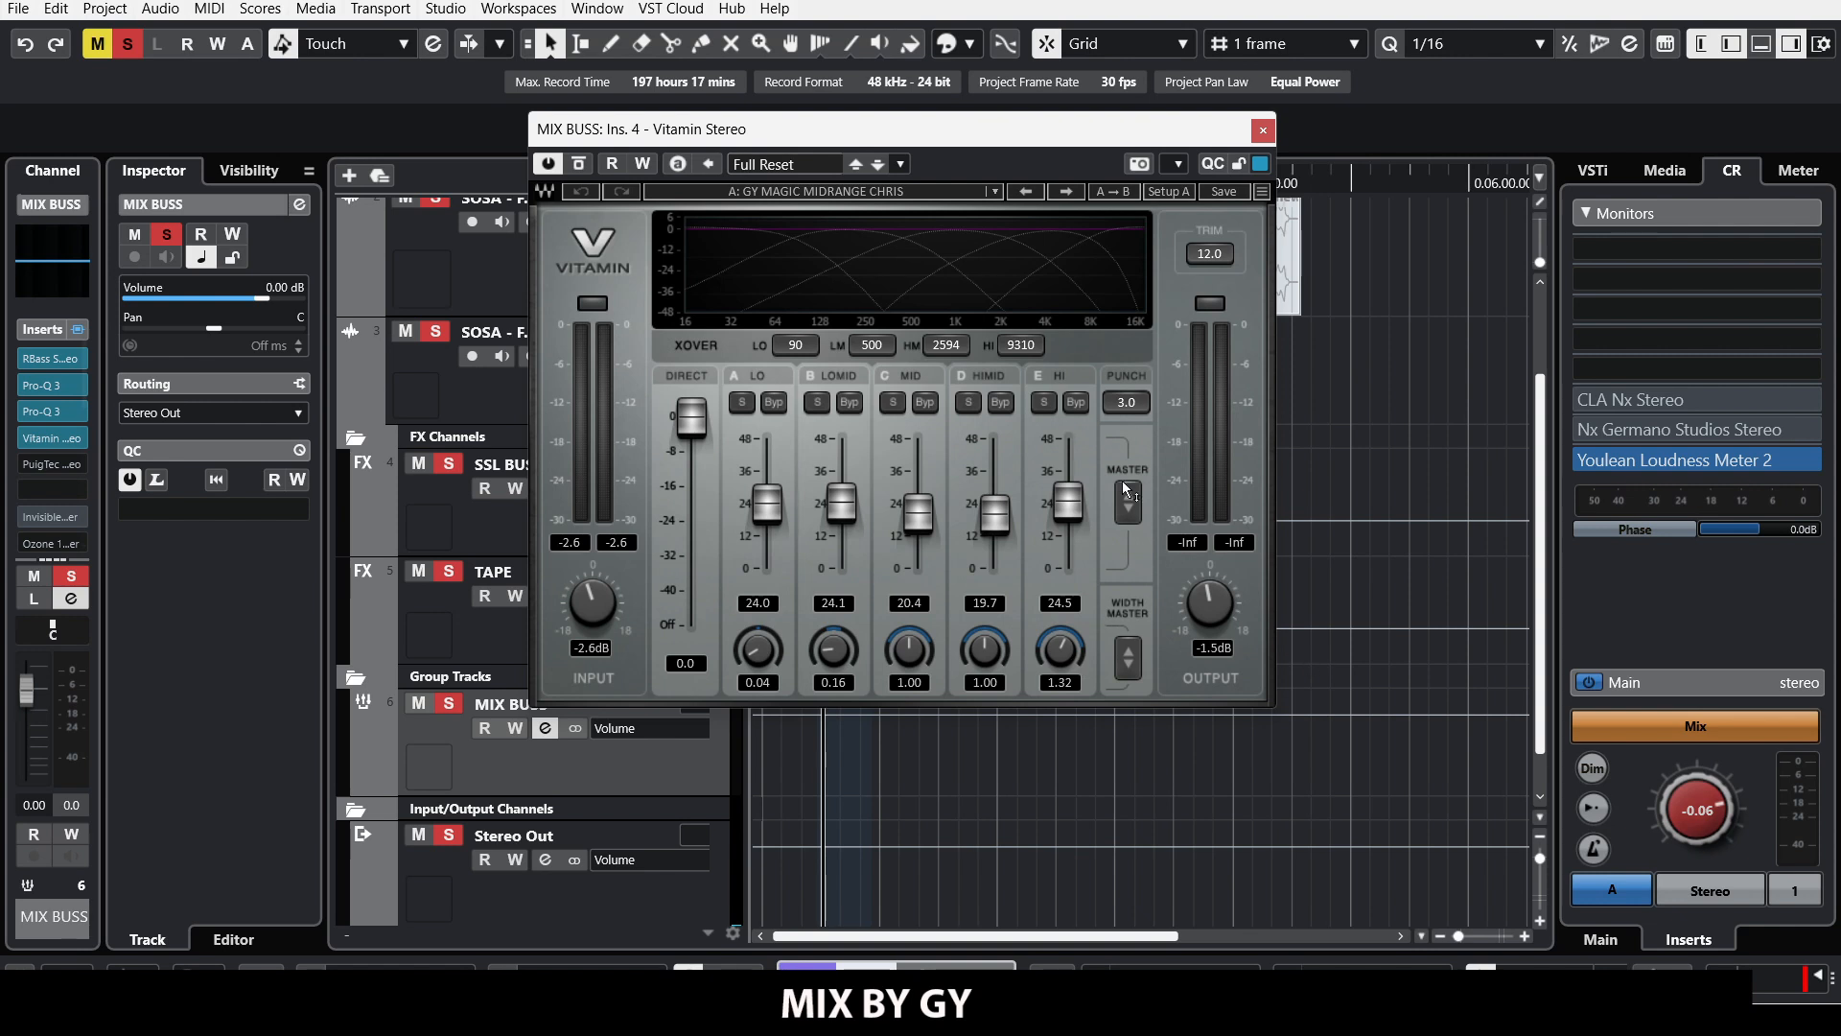
Step: Switch the Control Room monitoring to the mono downmix and set the width of Vitamin's LO band to 0.03
click(1802, 897)
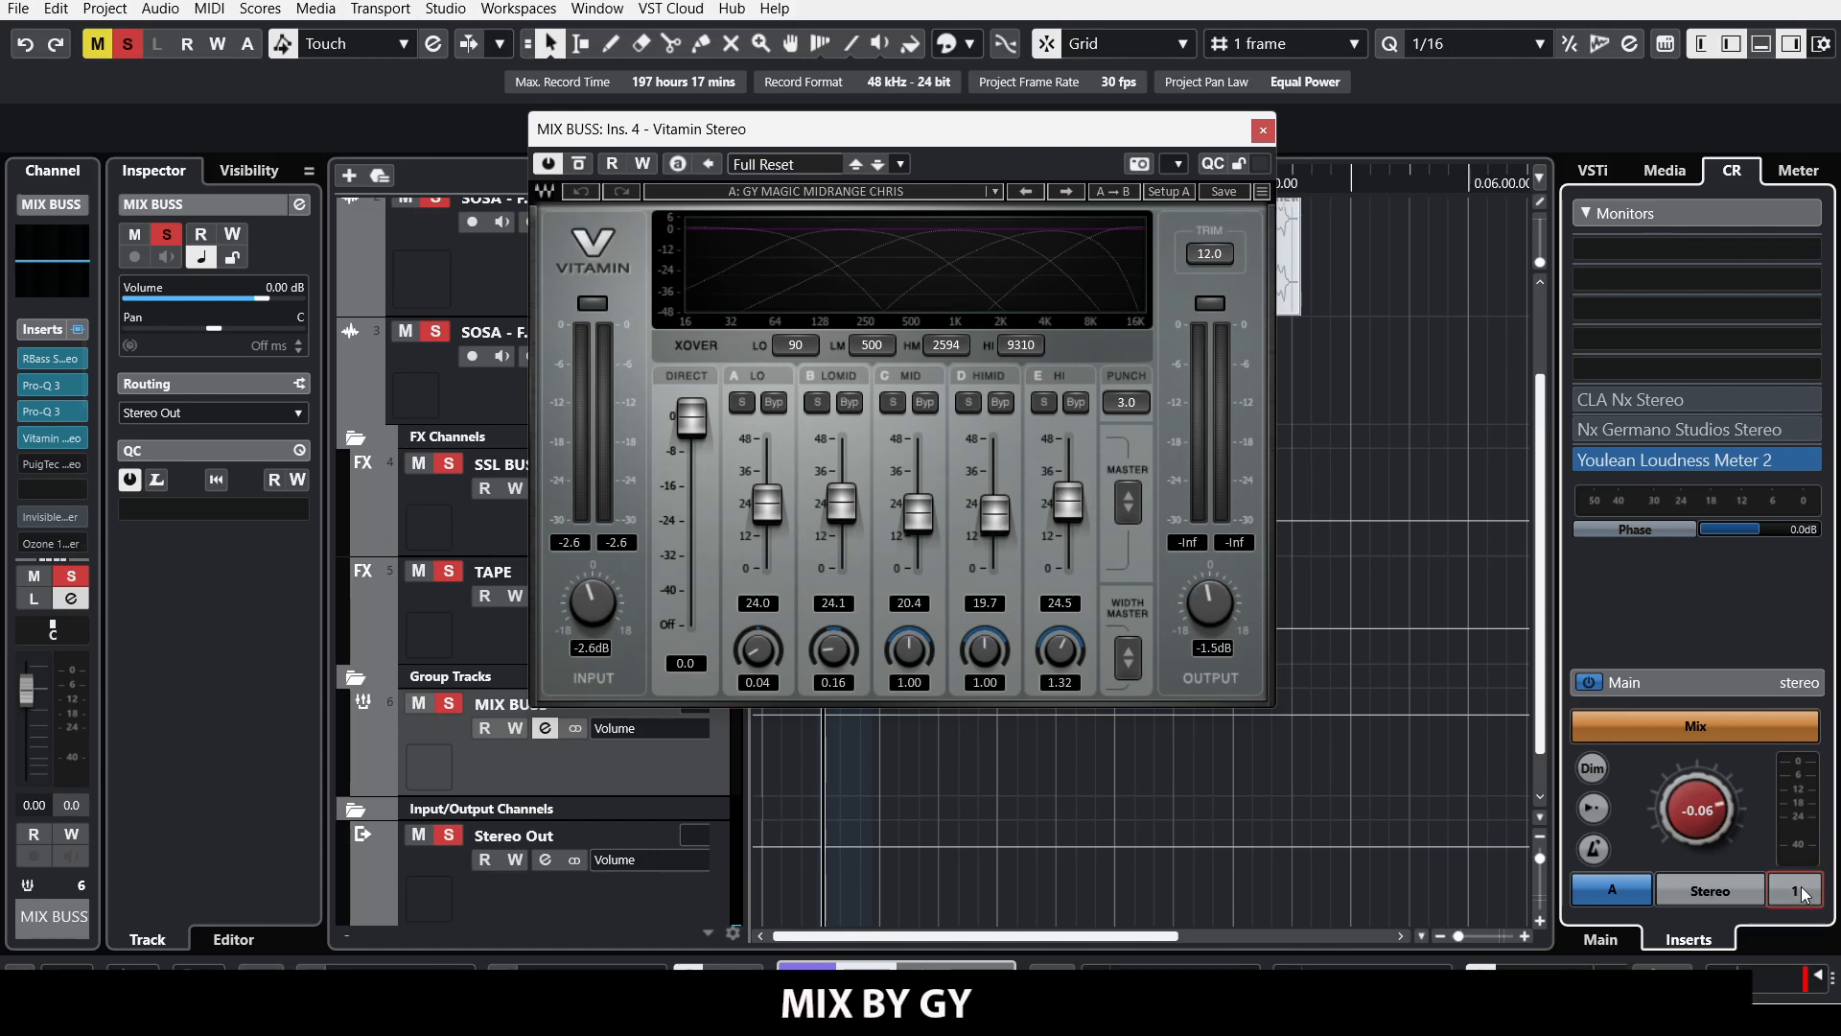
click(1803, 898)
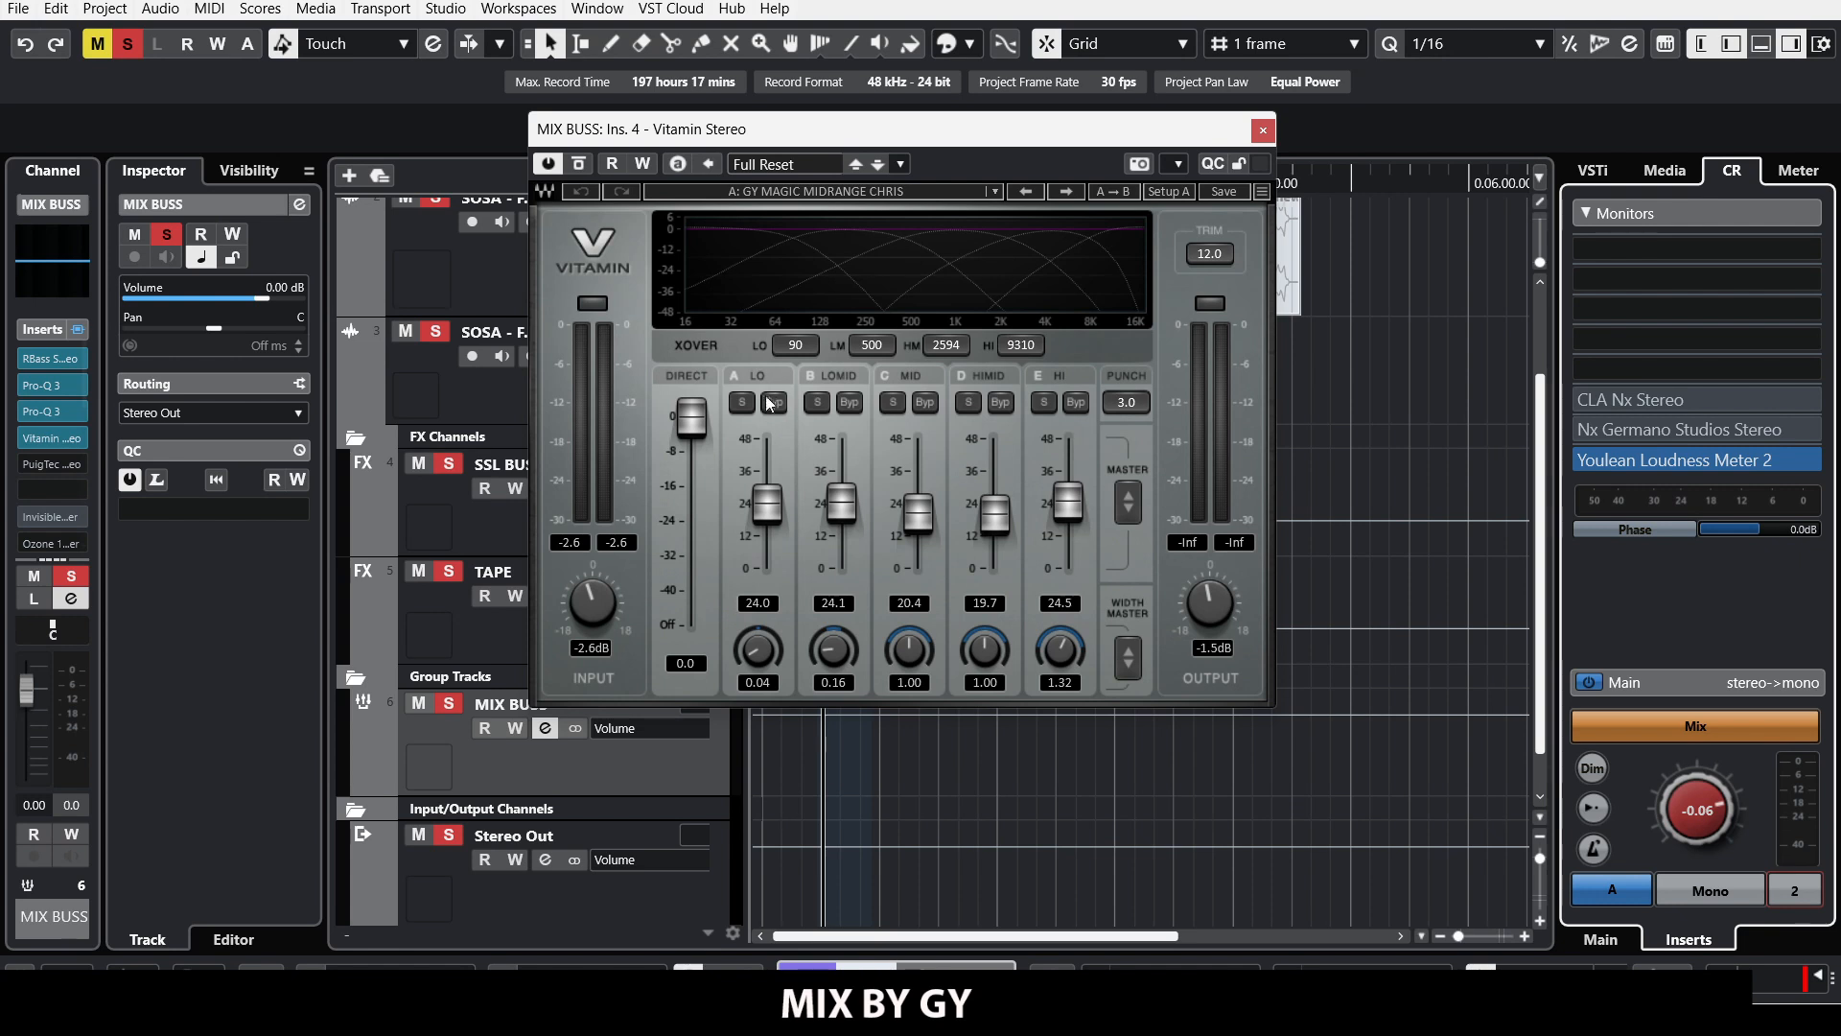
alt+click(763, 650)
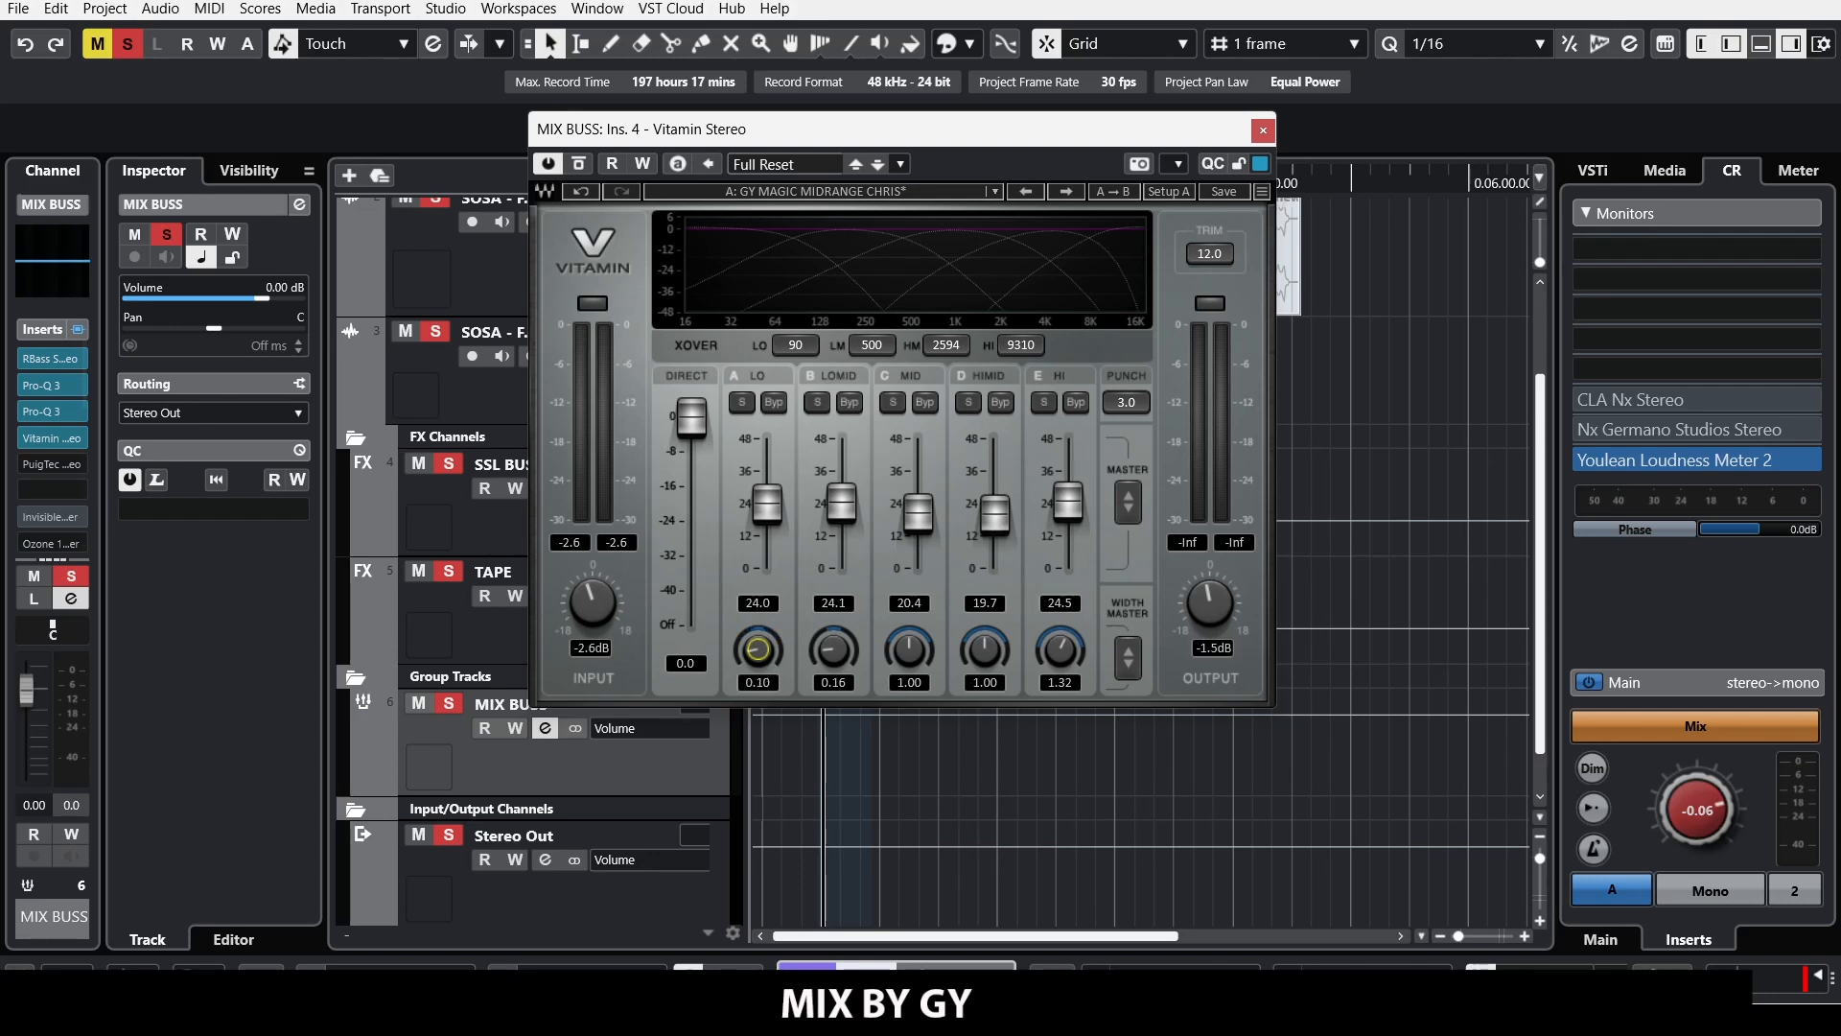
drag(762, 650, 762, 653)
Step: Examine the level faders of Vitamin's LO, LOMID, MID, HIMID and HI bands one after another
click(773, 512)
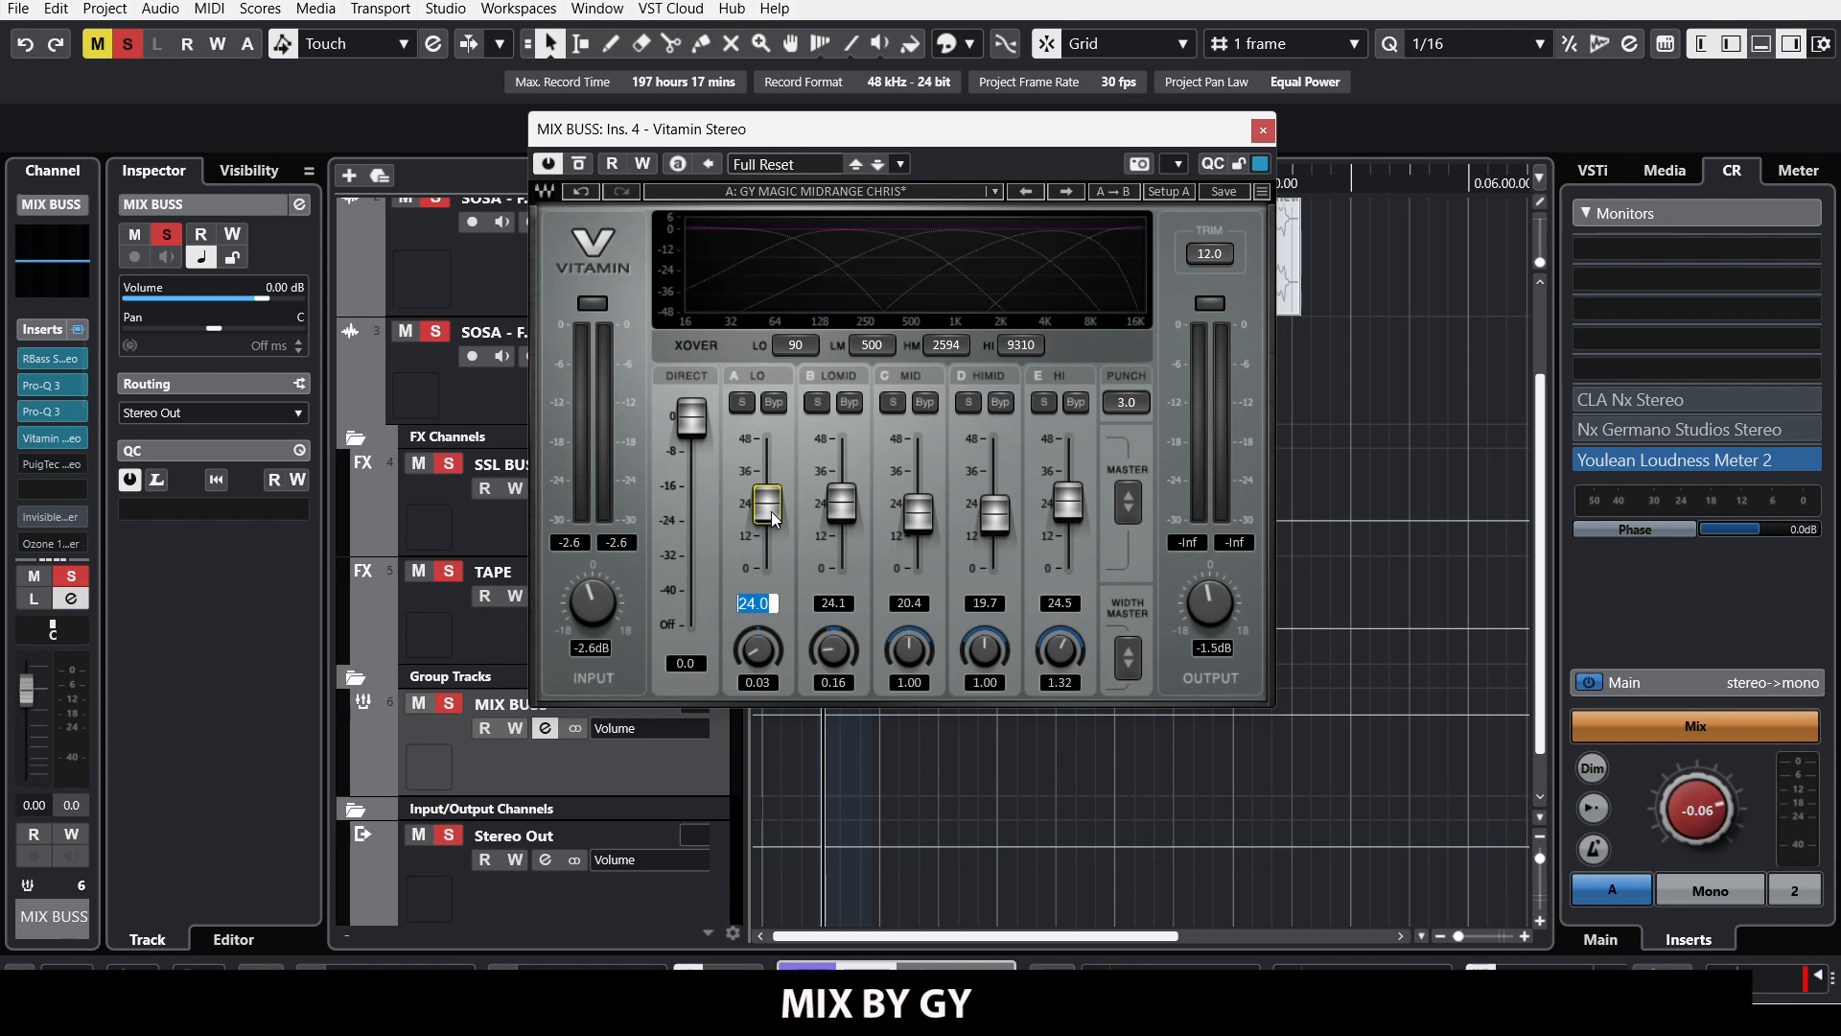
click(834, 512)
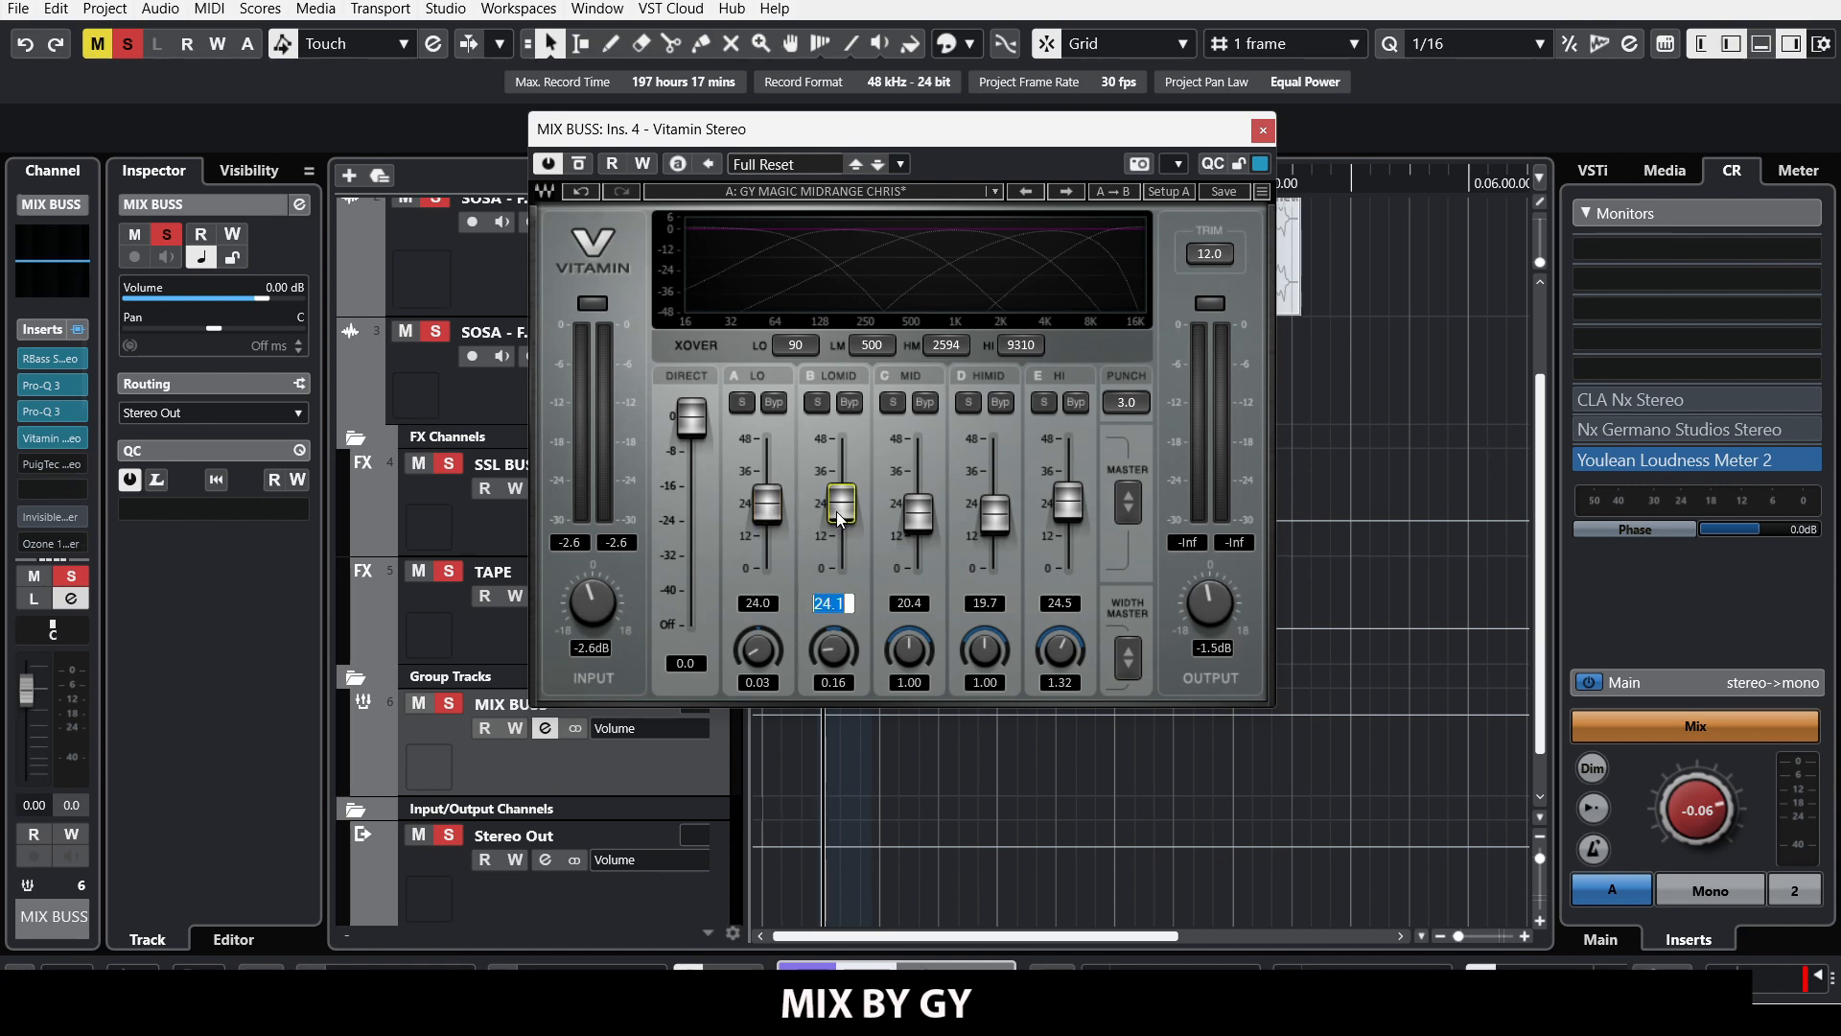
click(904, 513)
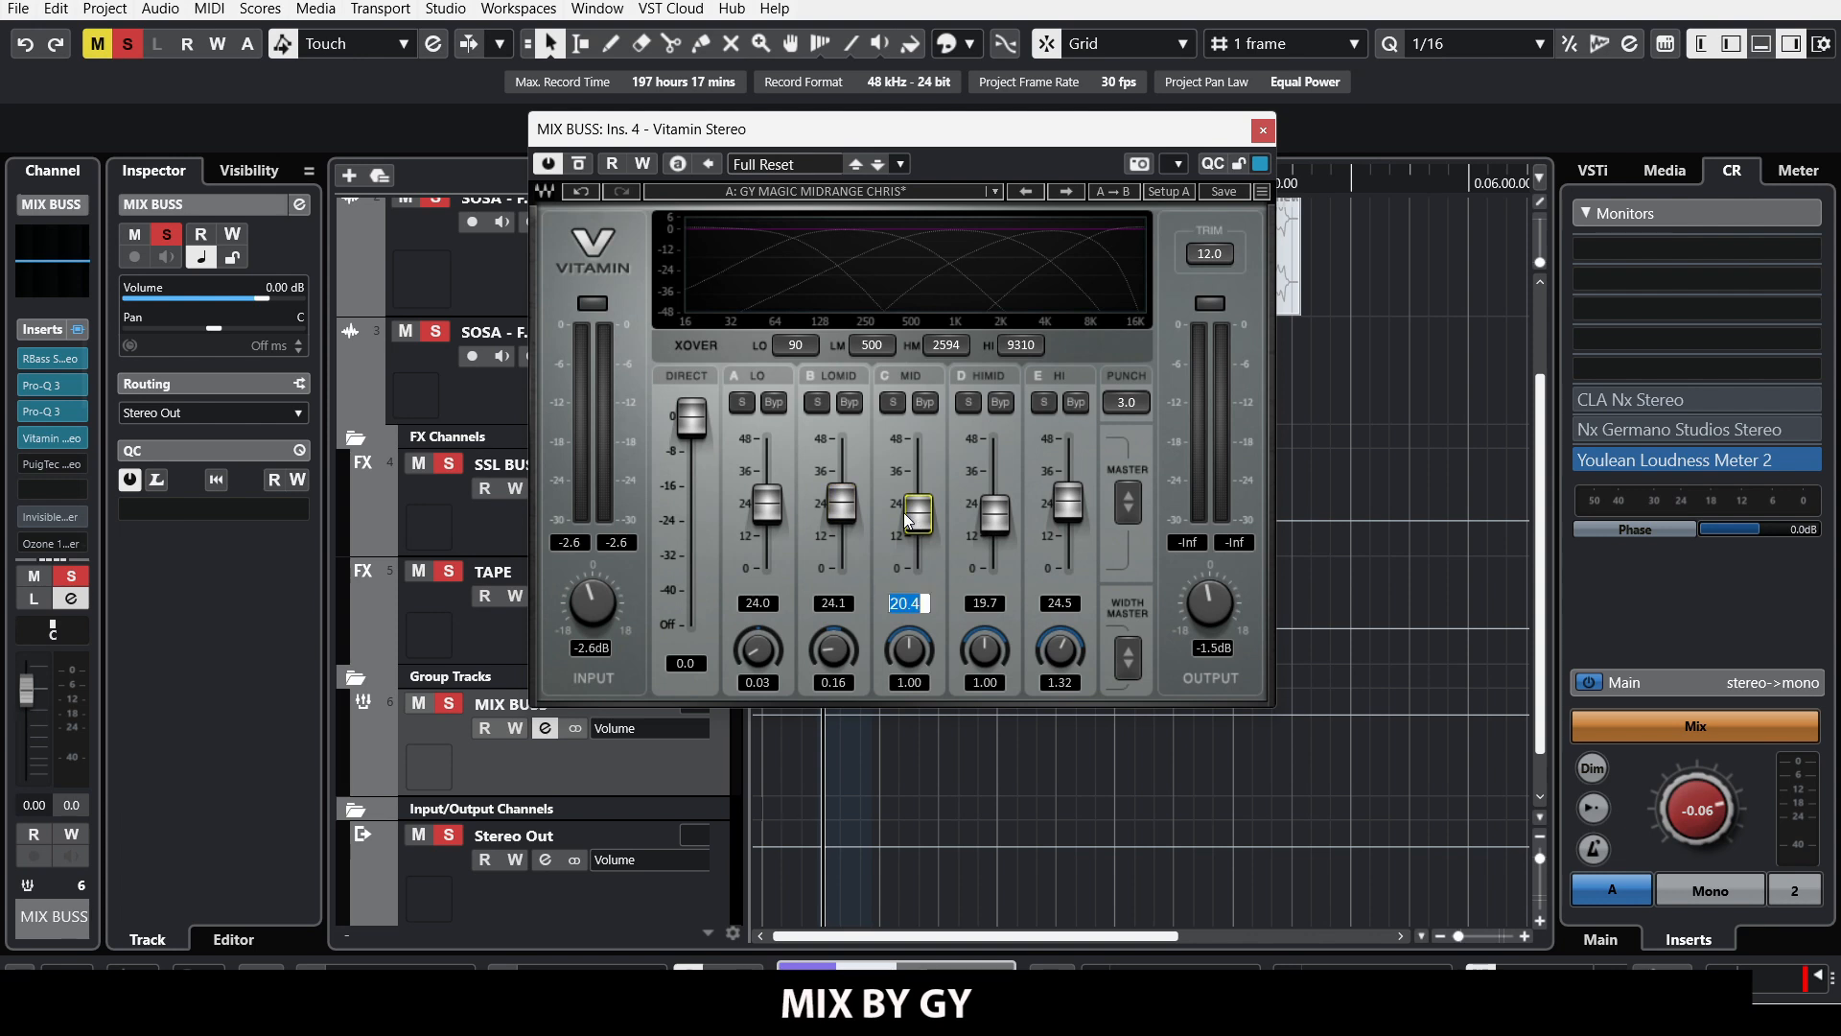
click(988, 521)
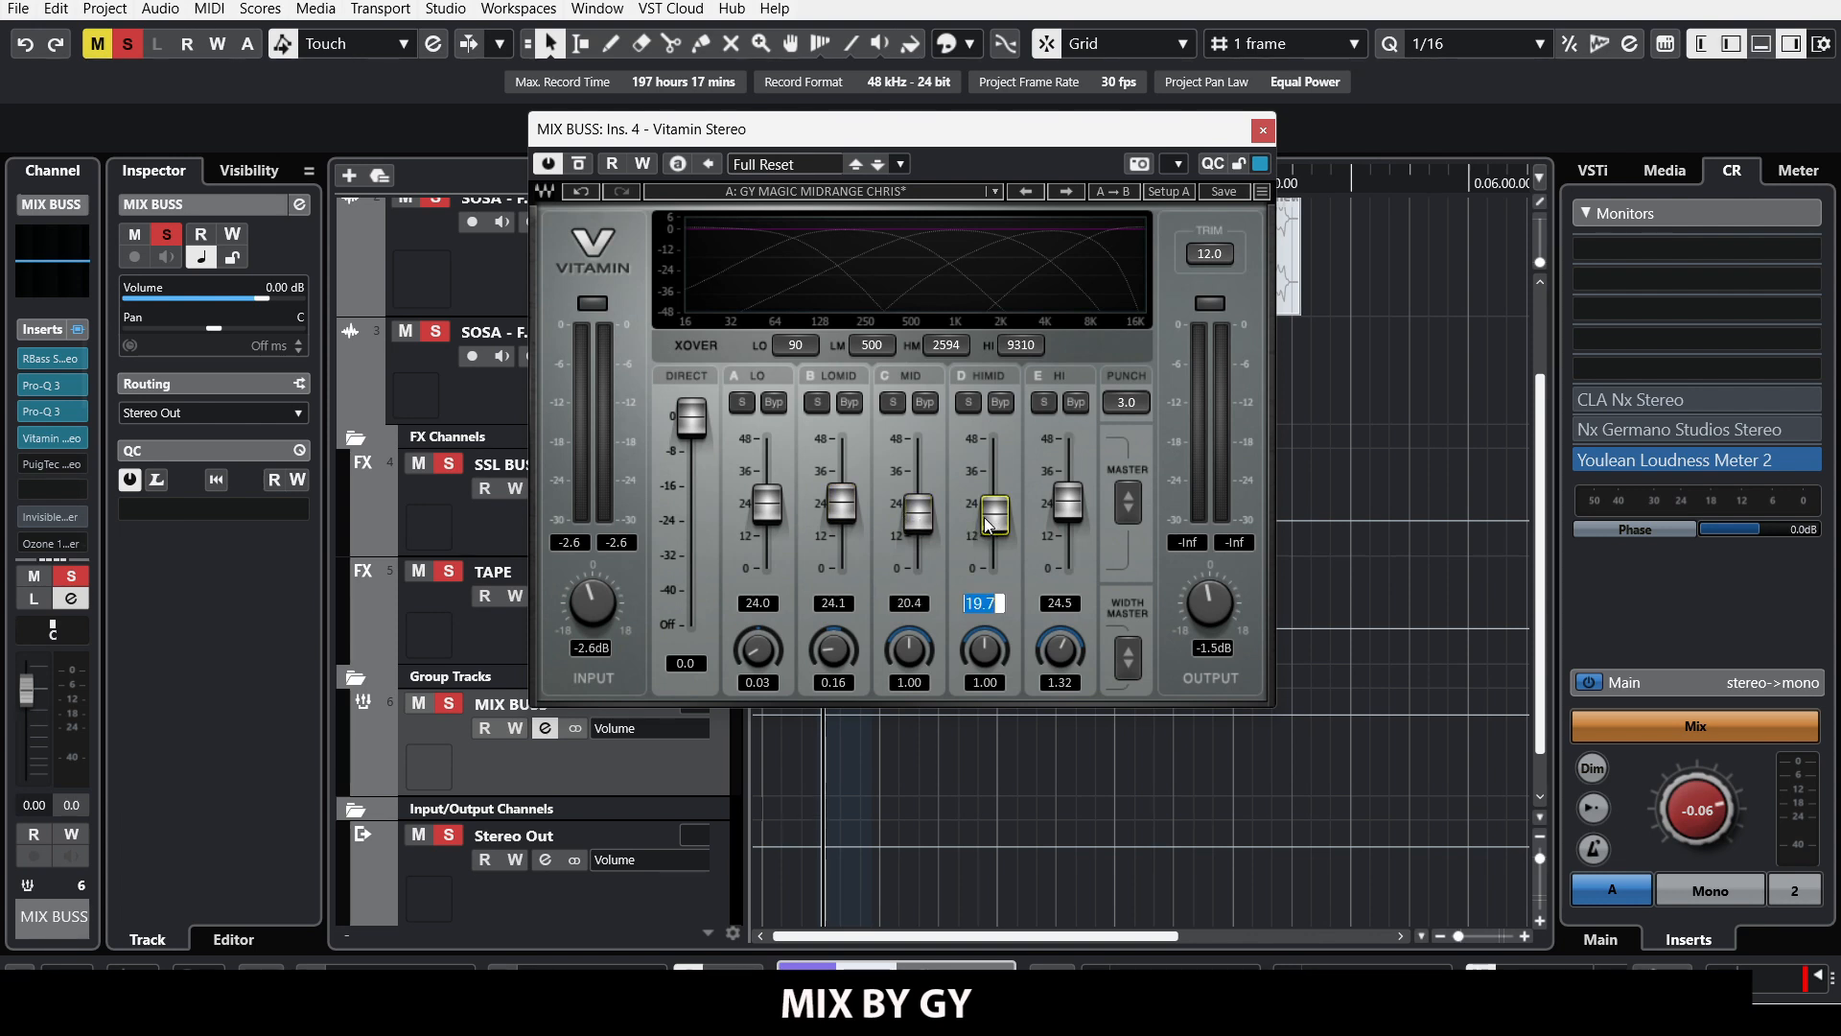
click(1063, 515)
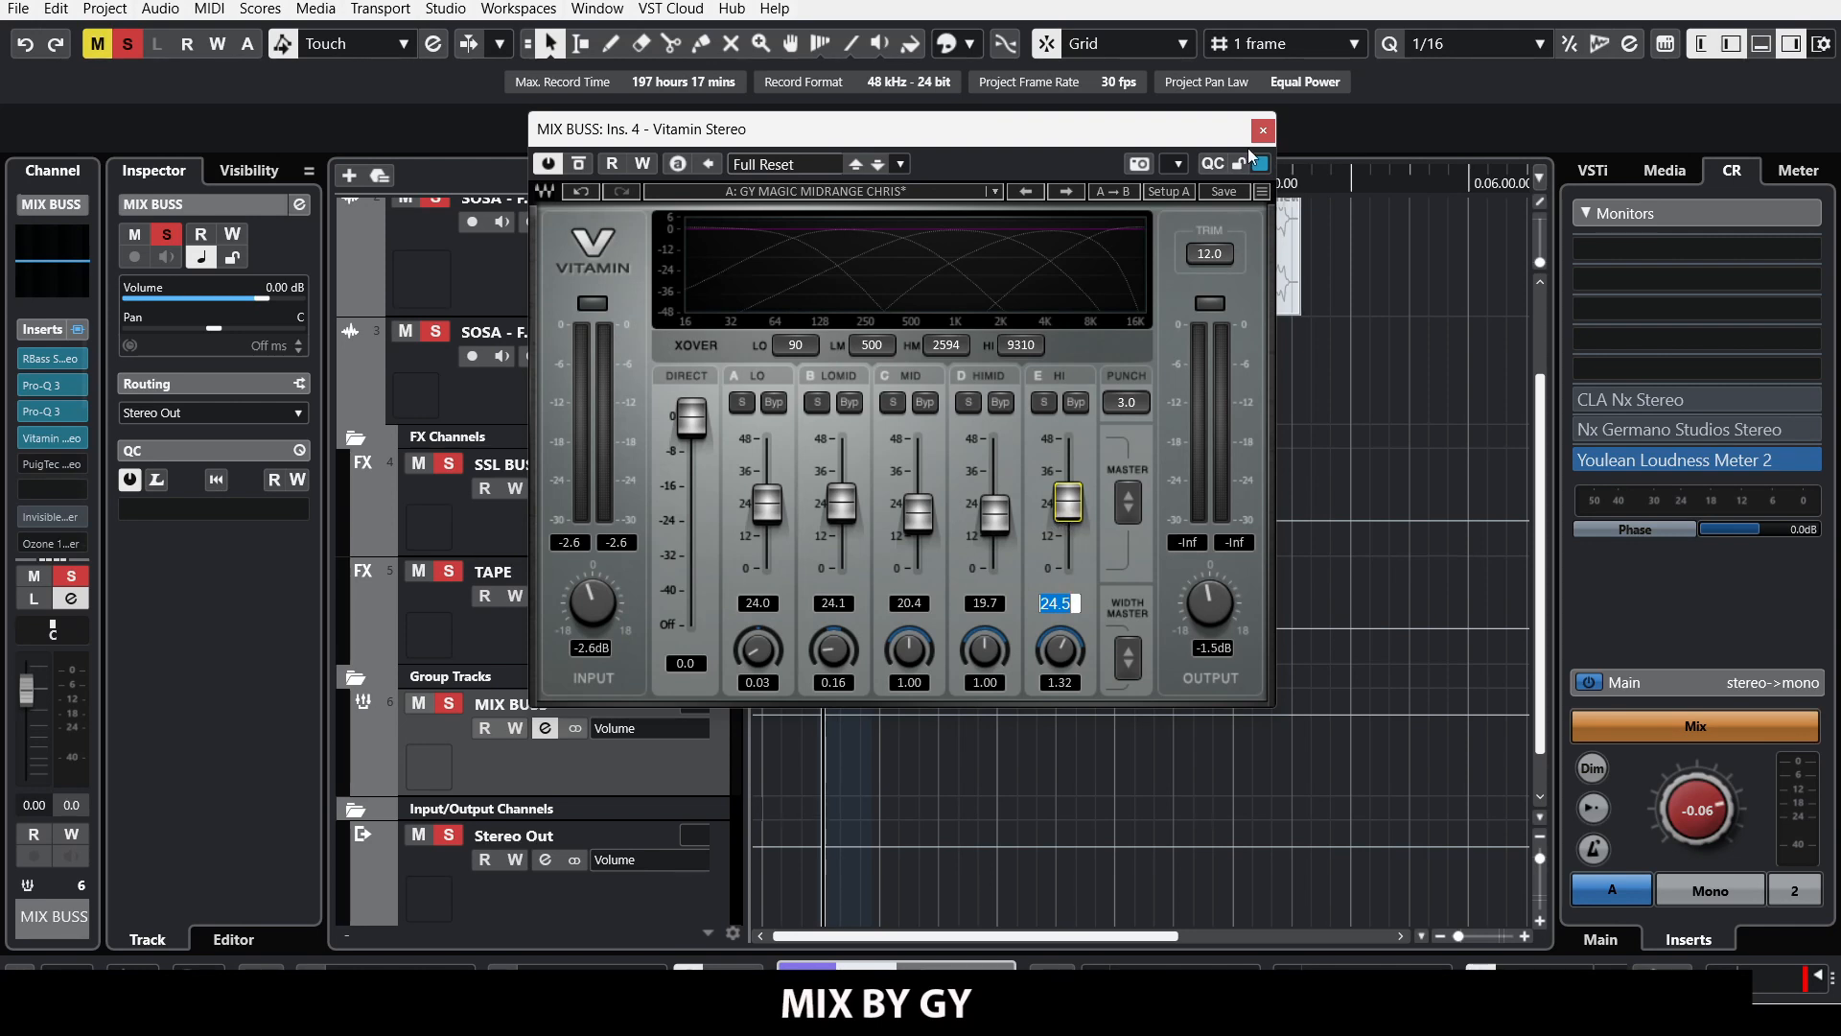
Step: Compare the loop in mono with Vitamin bypassed and active, and stop playback
click(581, 166)
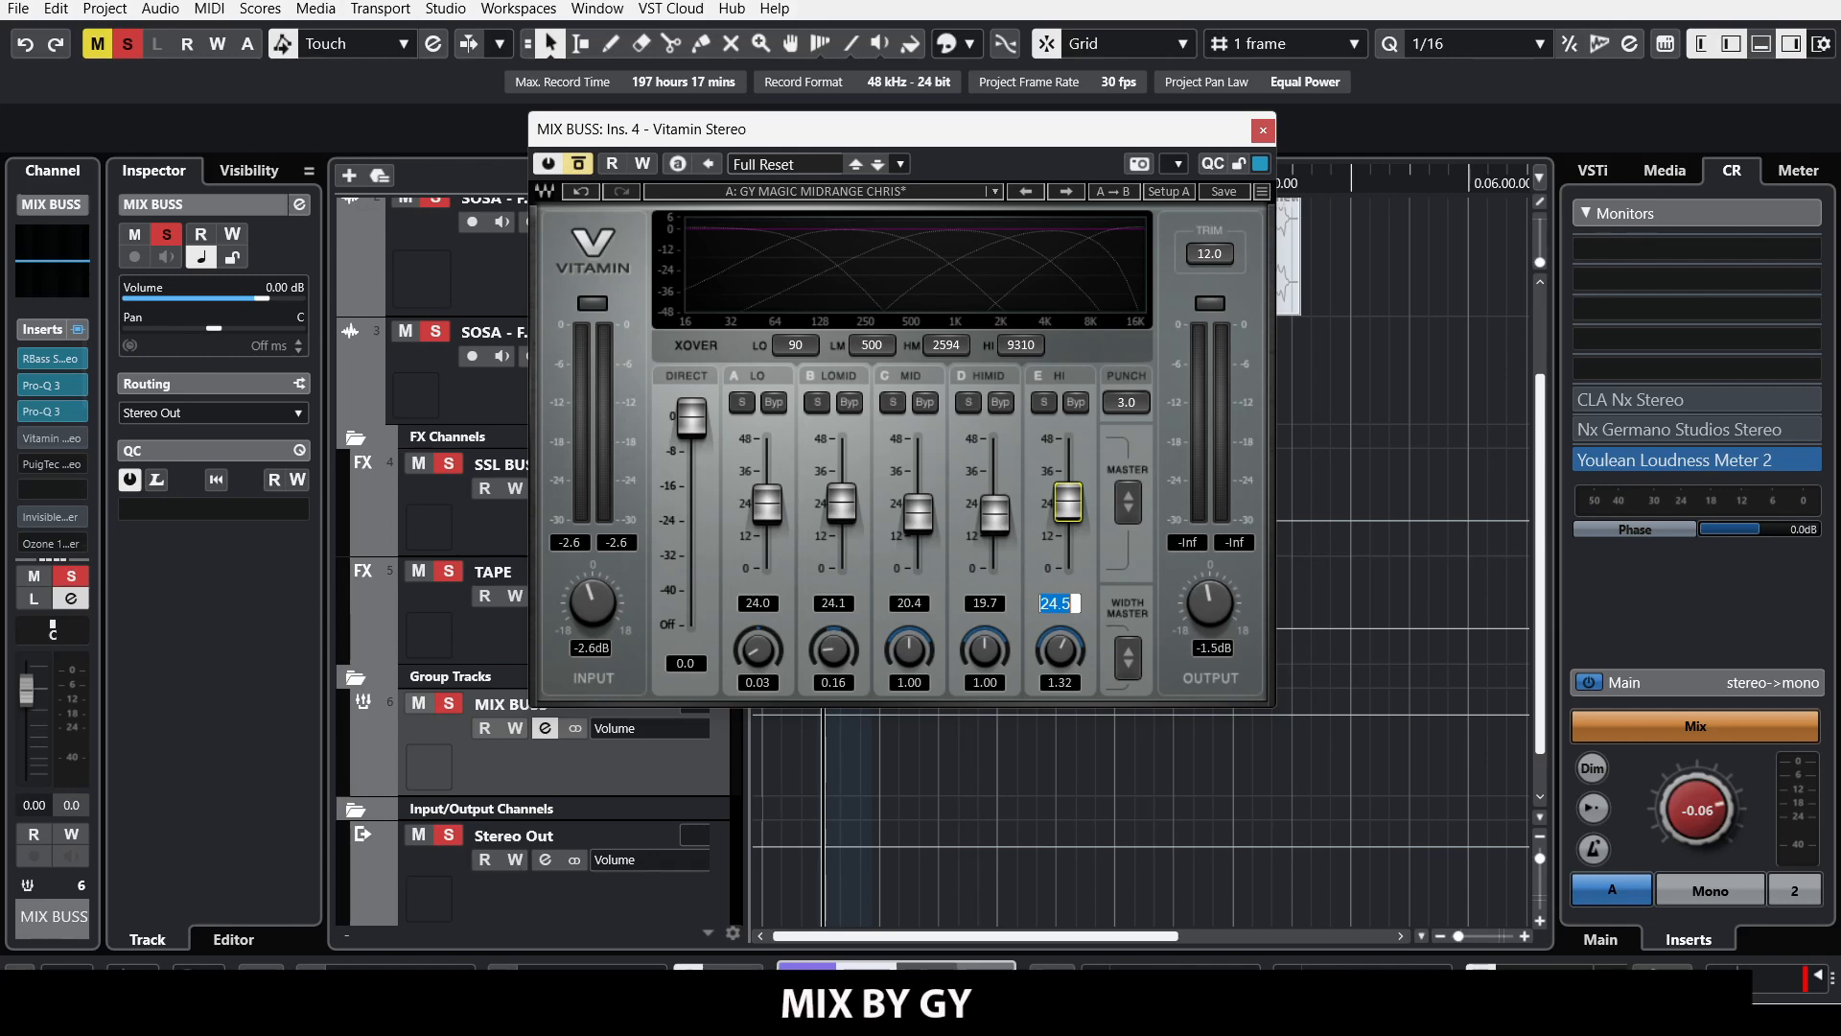
key(space)
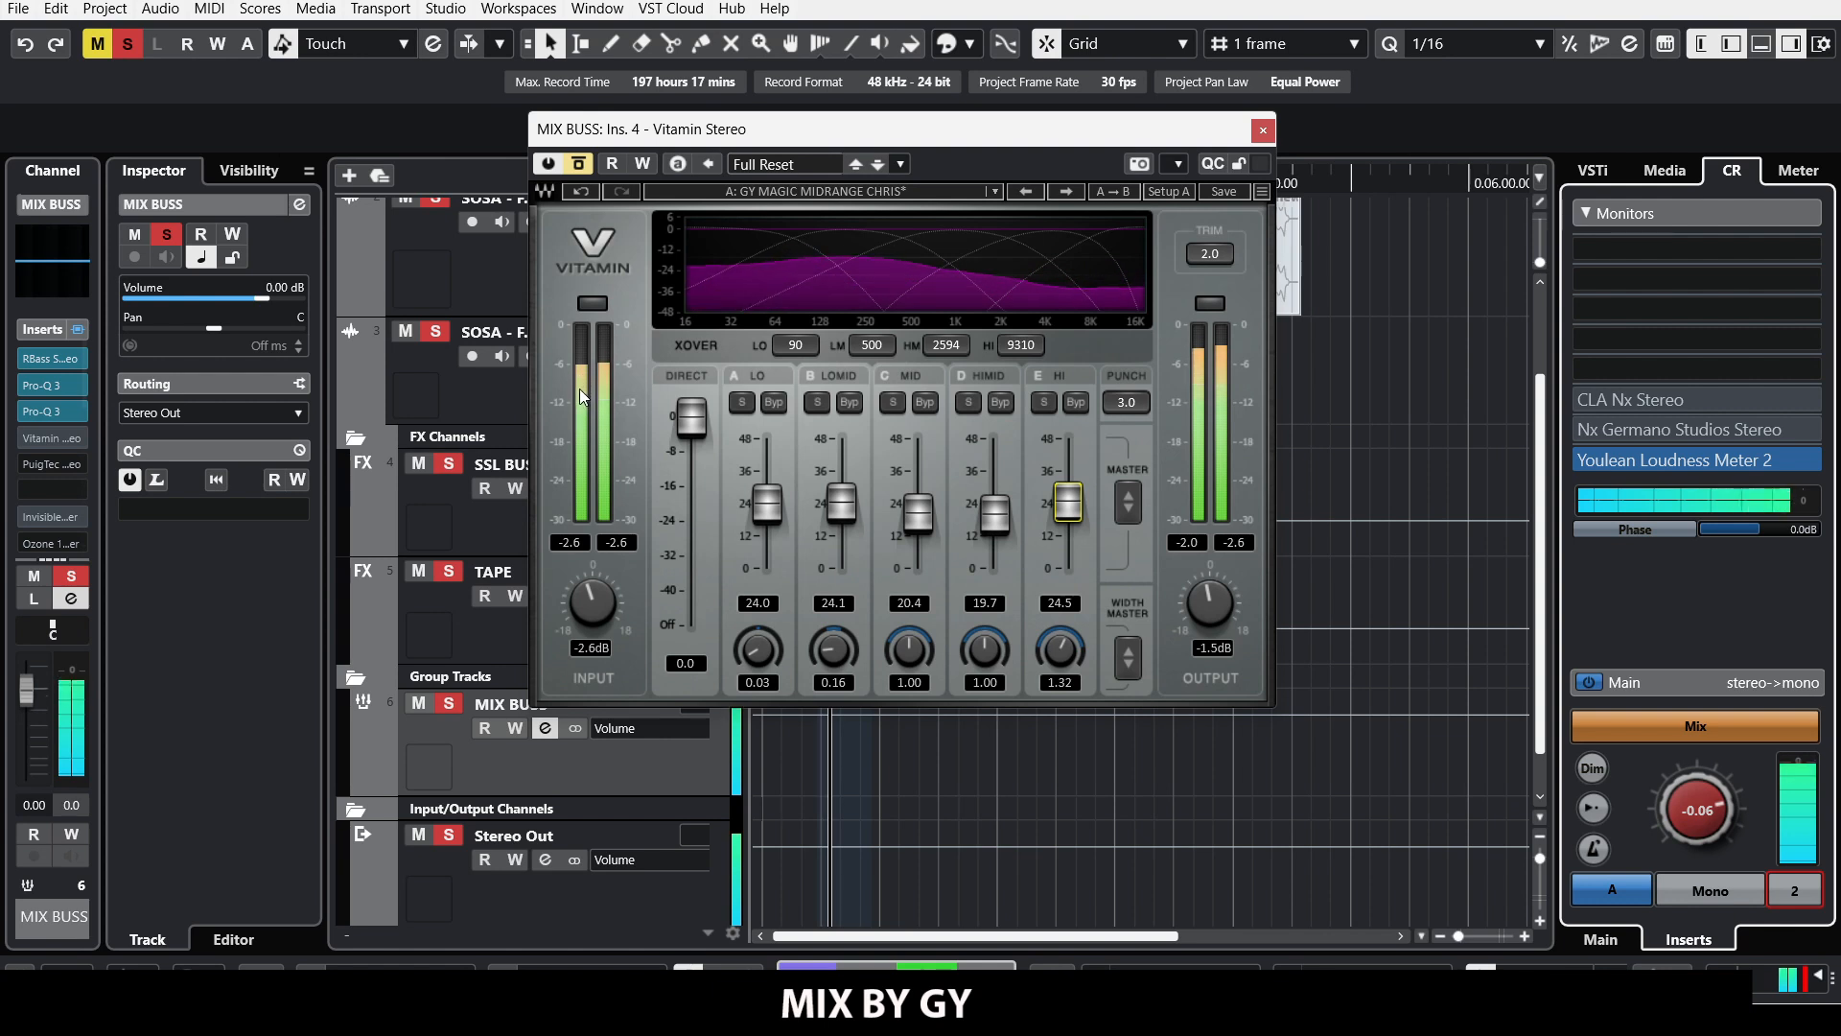
click(586, 170)
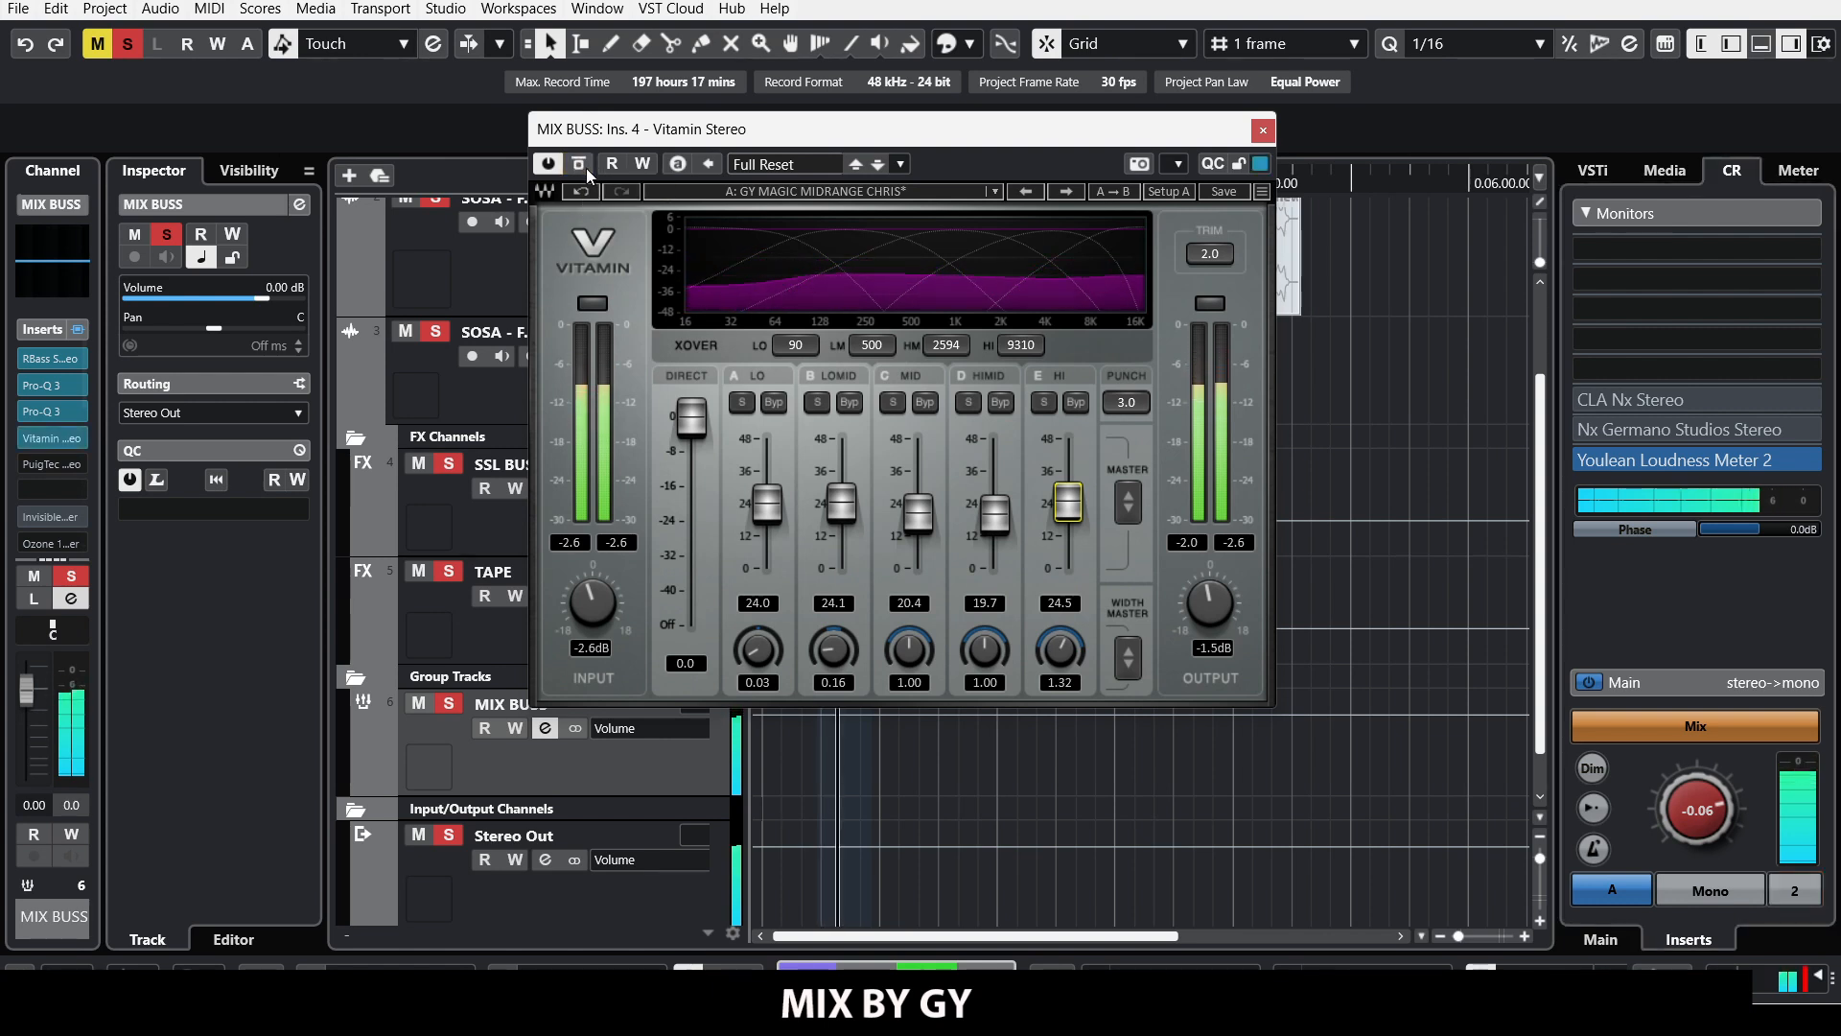
key(space)
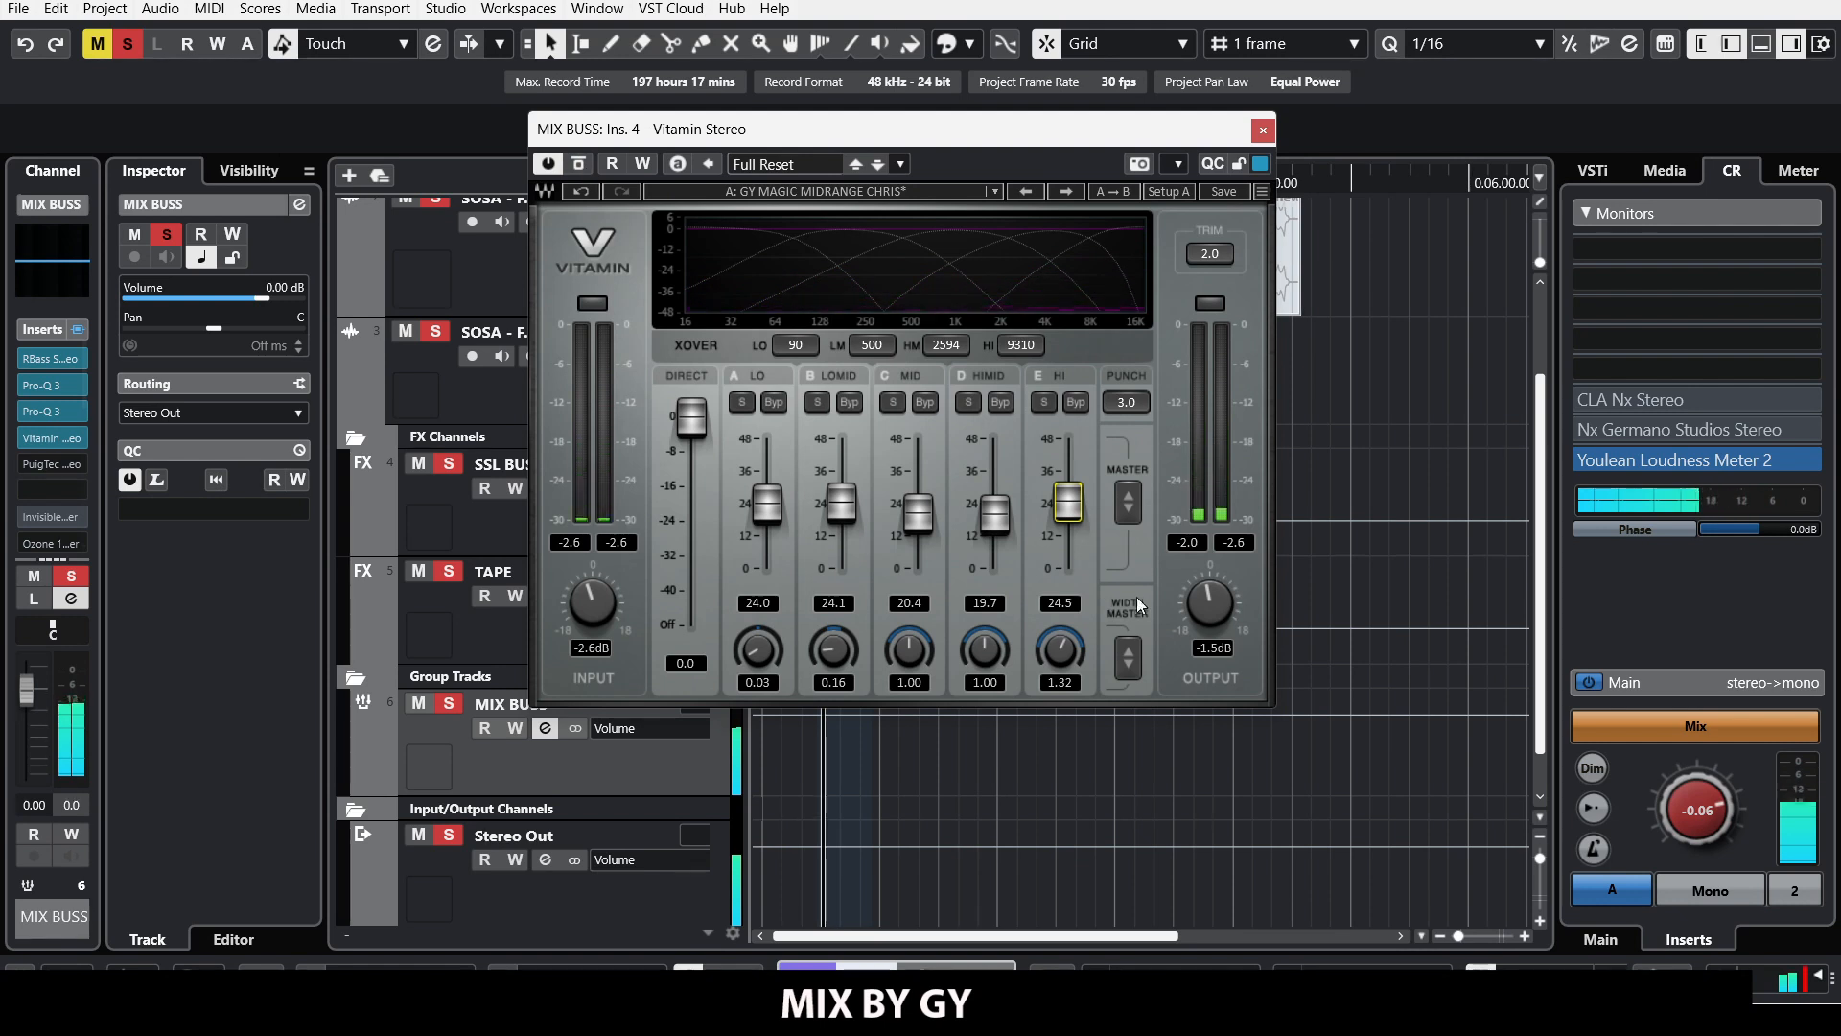
Step: Reset Vitamin's input gain to 0.0 dB, audition the loop, and set its output gain to -2.0 dB
alt+click(590, 601)
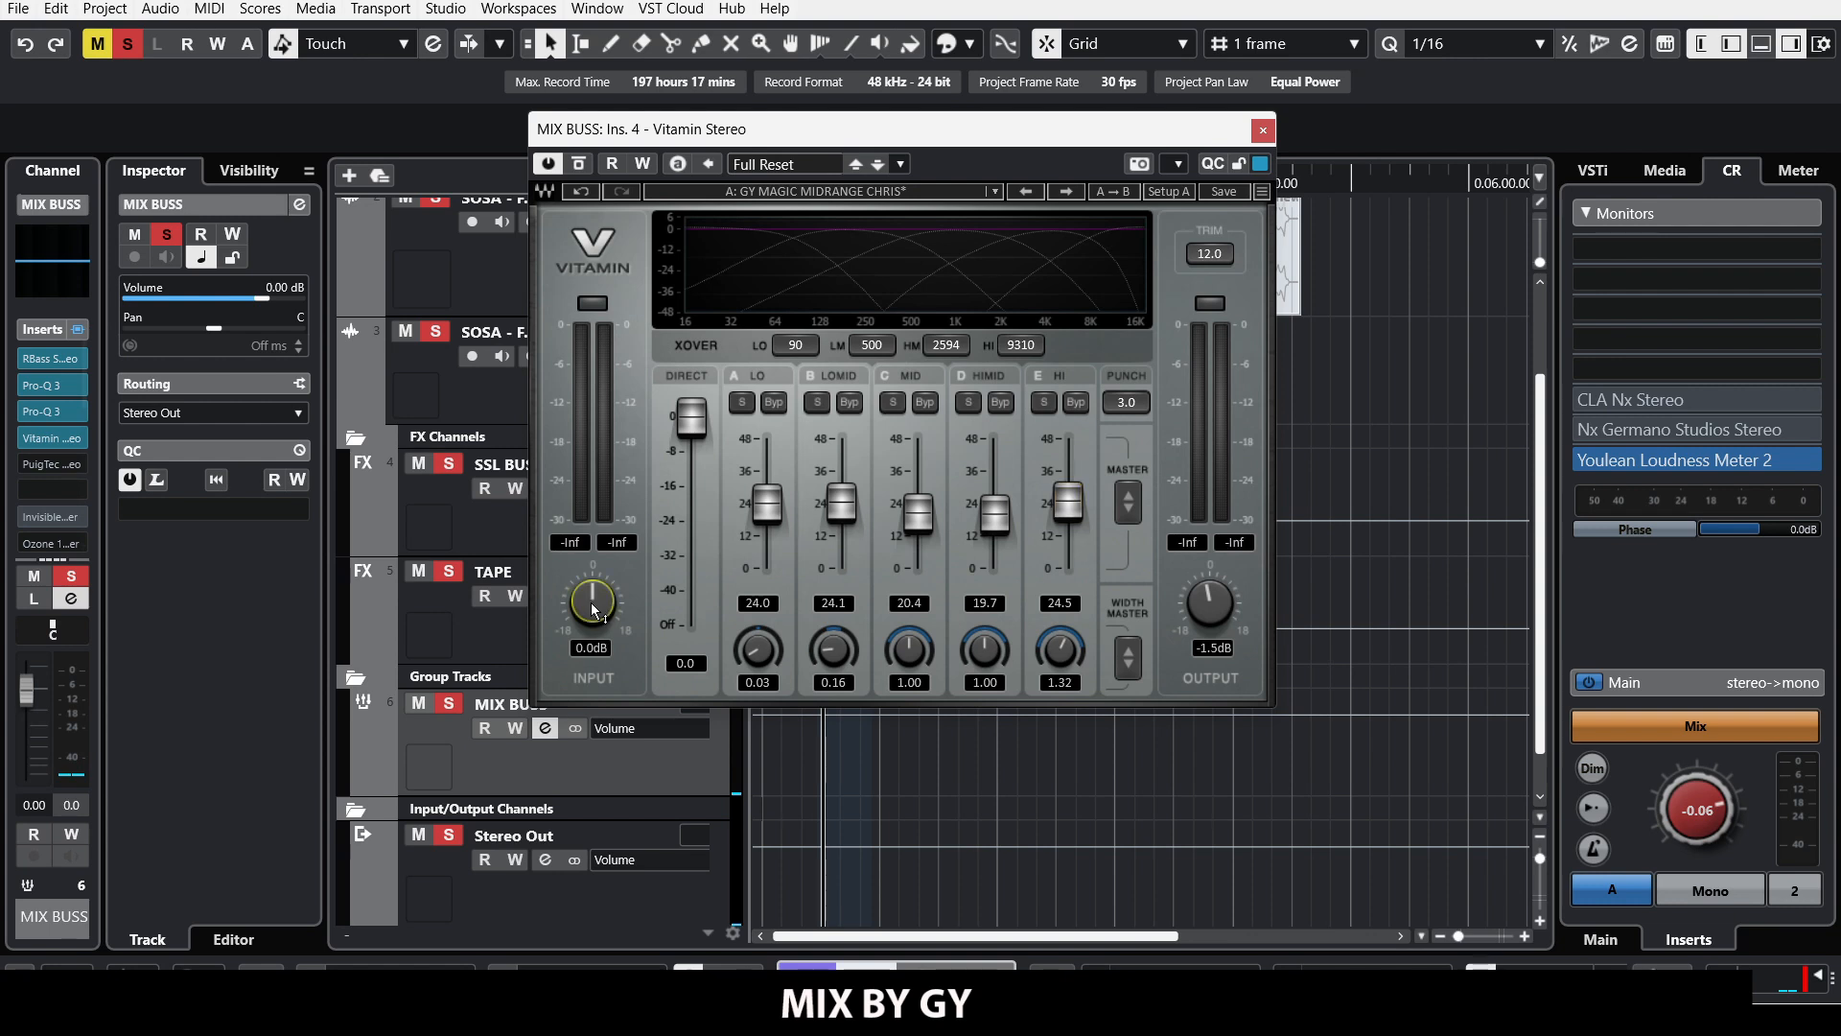
alt+click(1204, 614)
key(space)
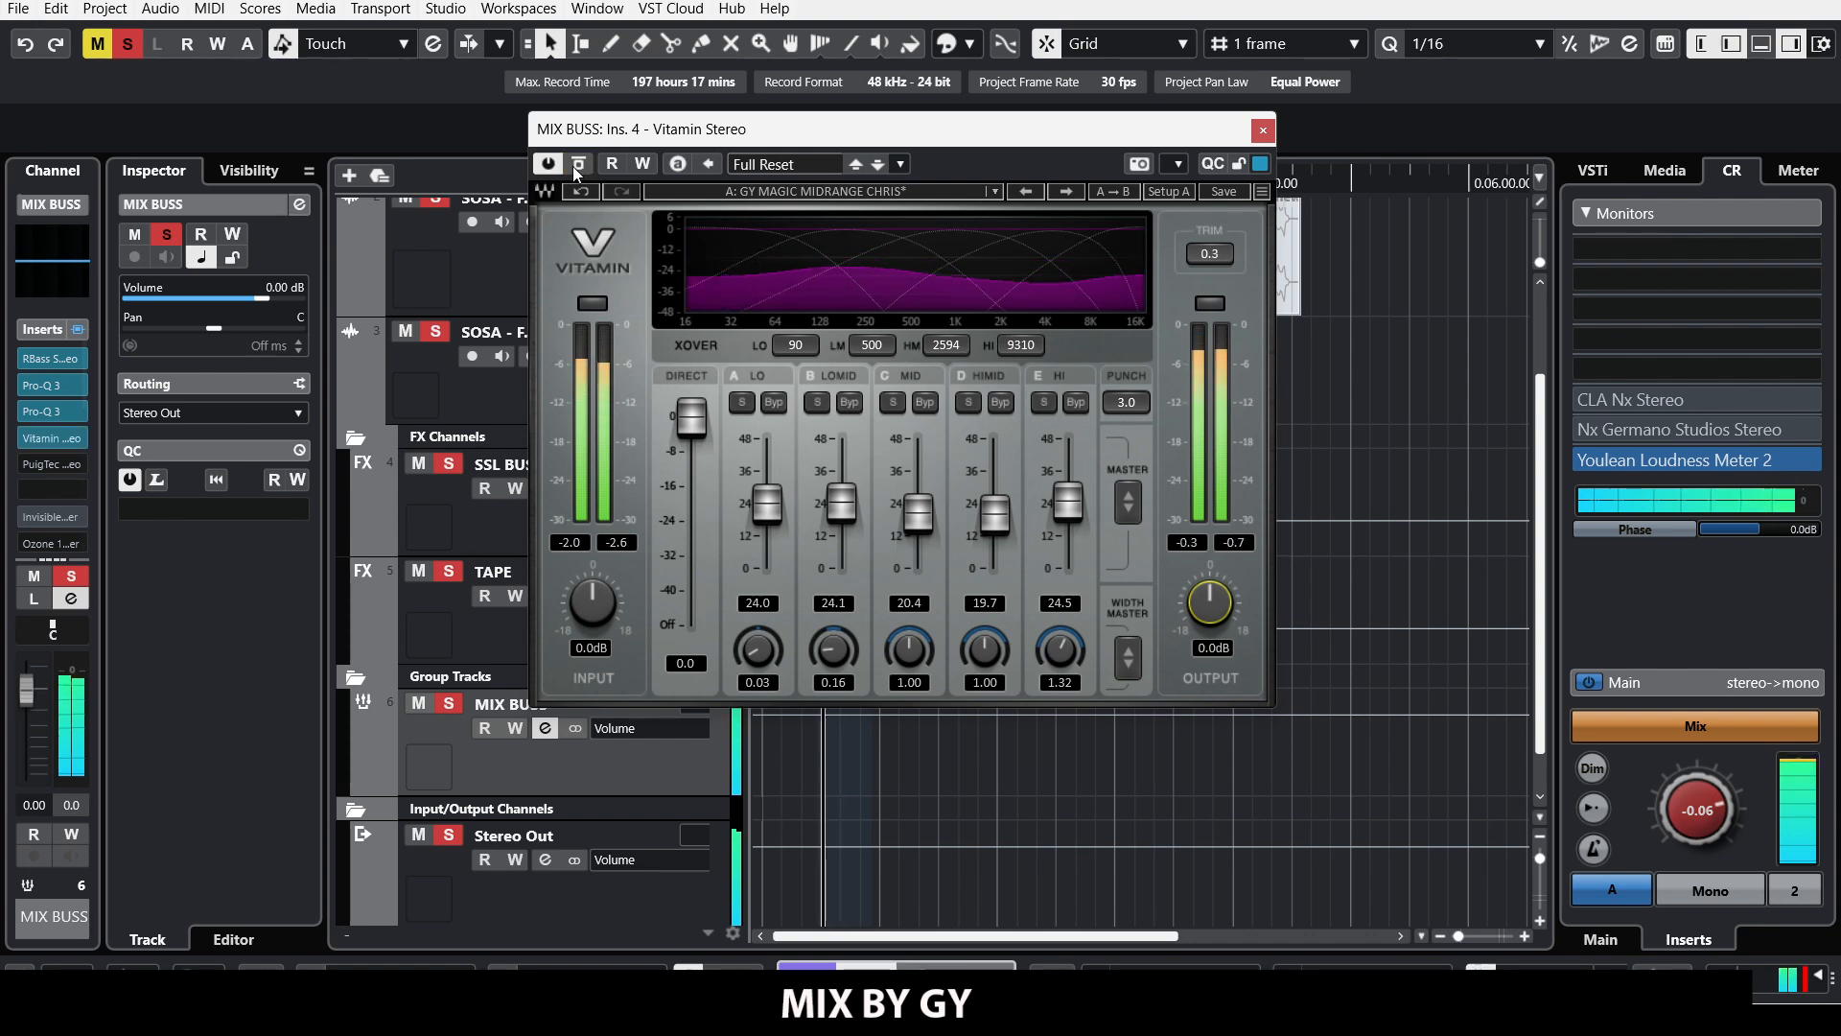
key(space)
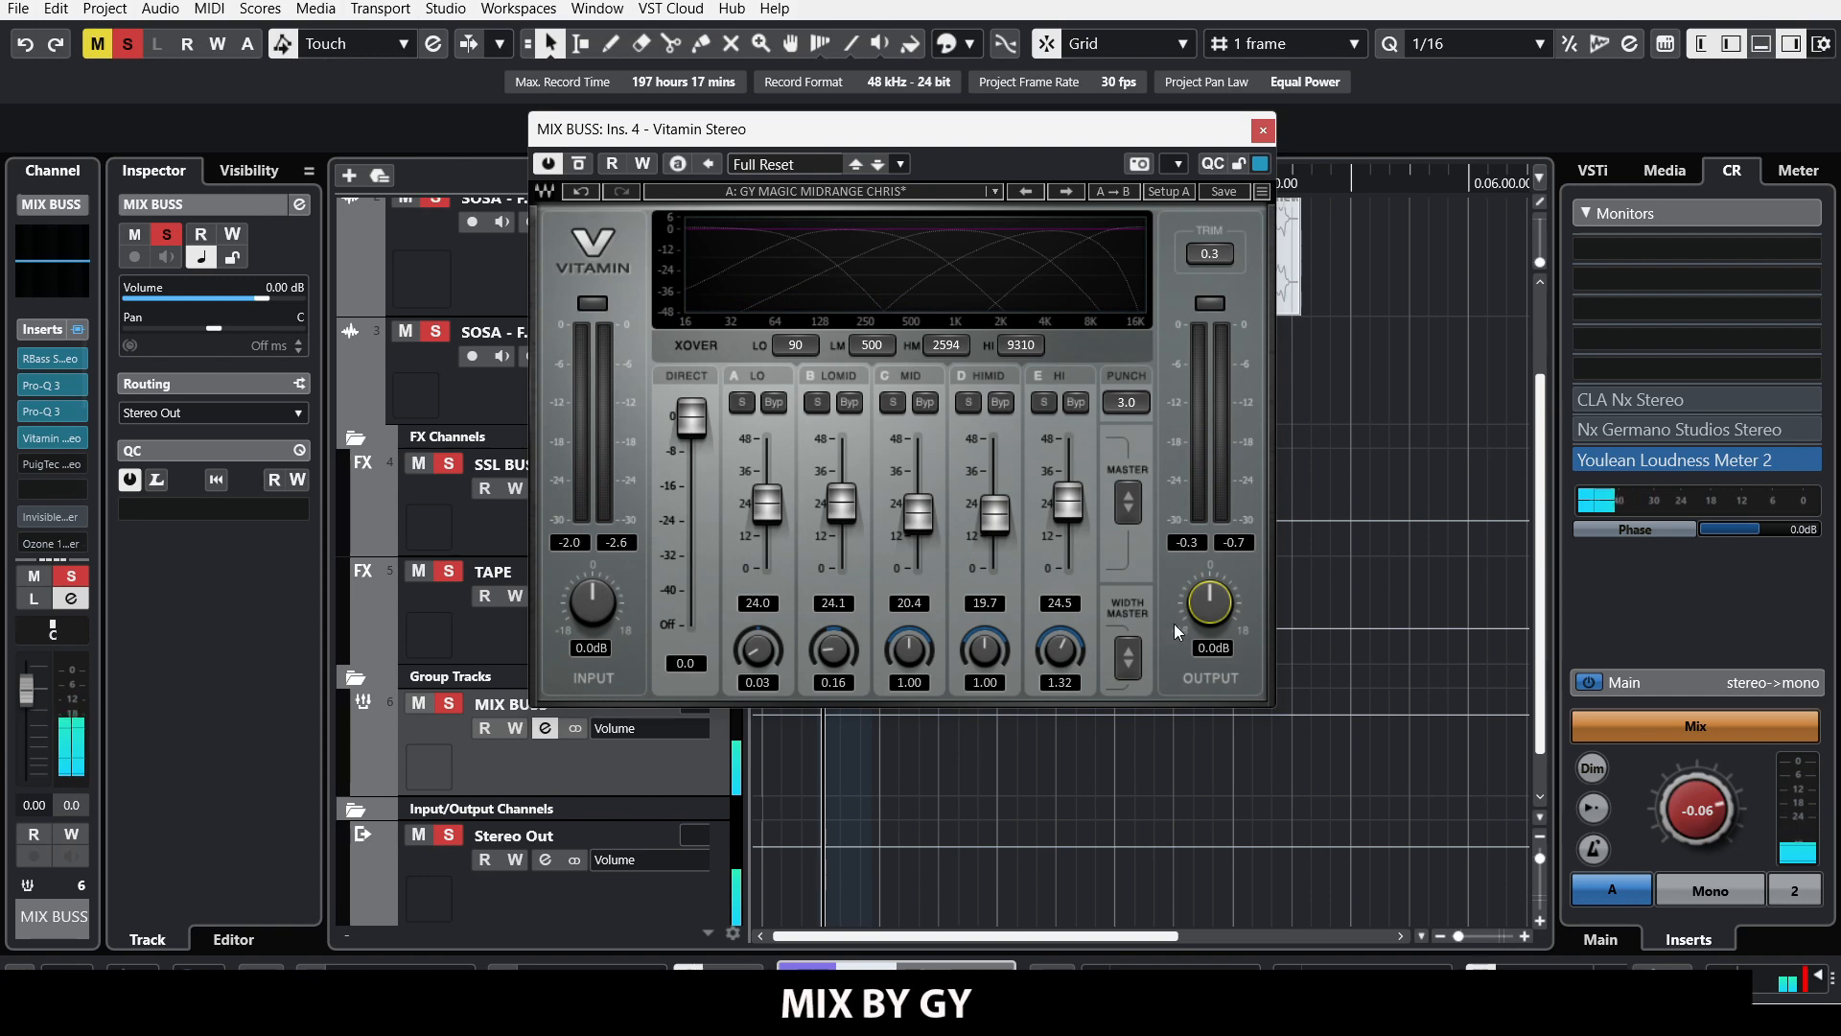
click(1212, 648)
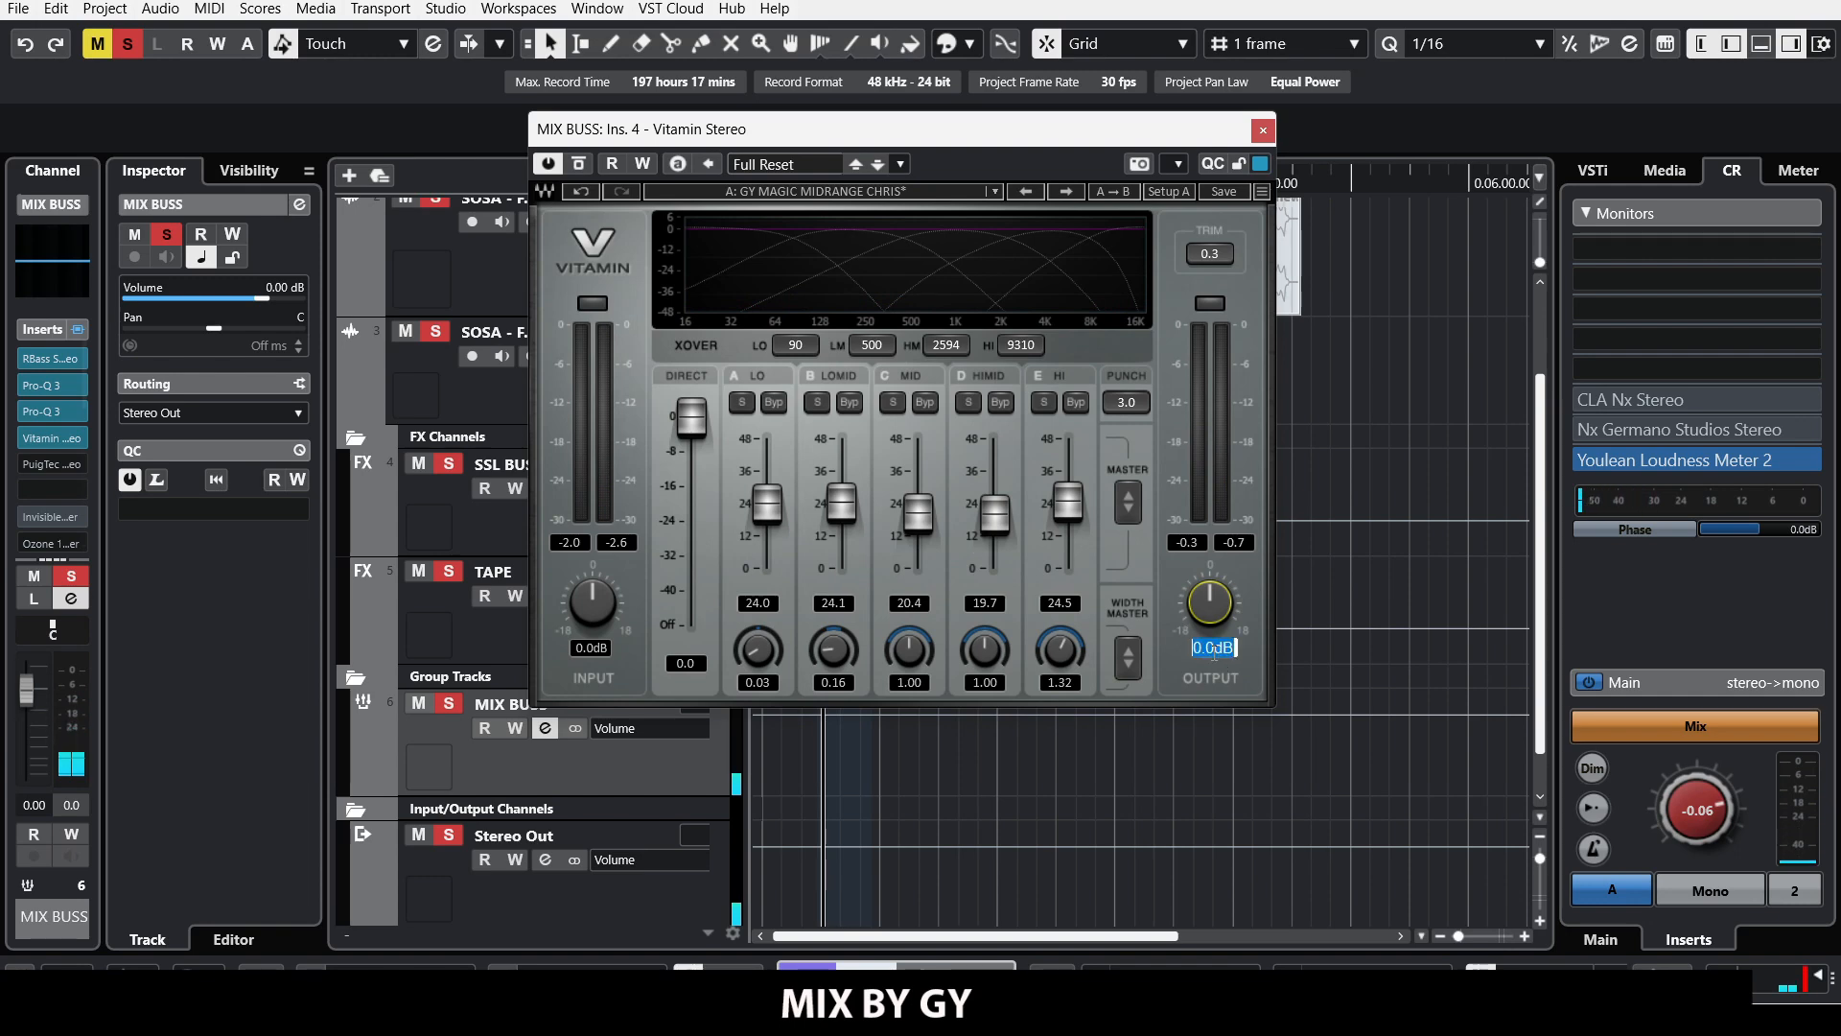
text(-2)
key(Return)
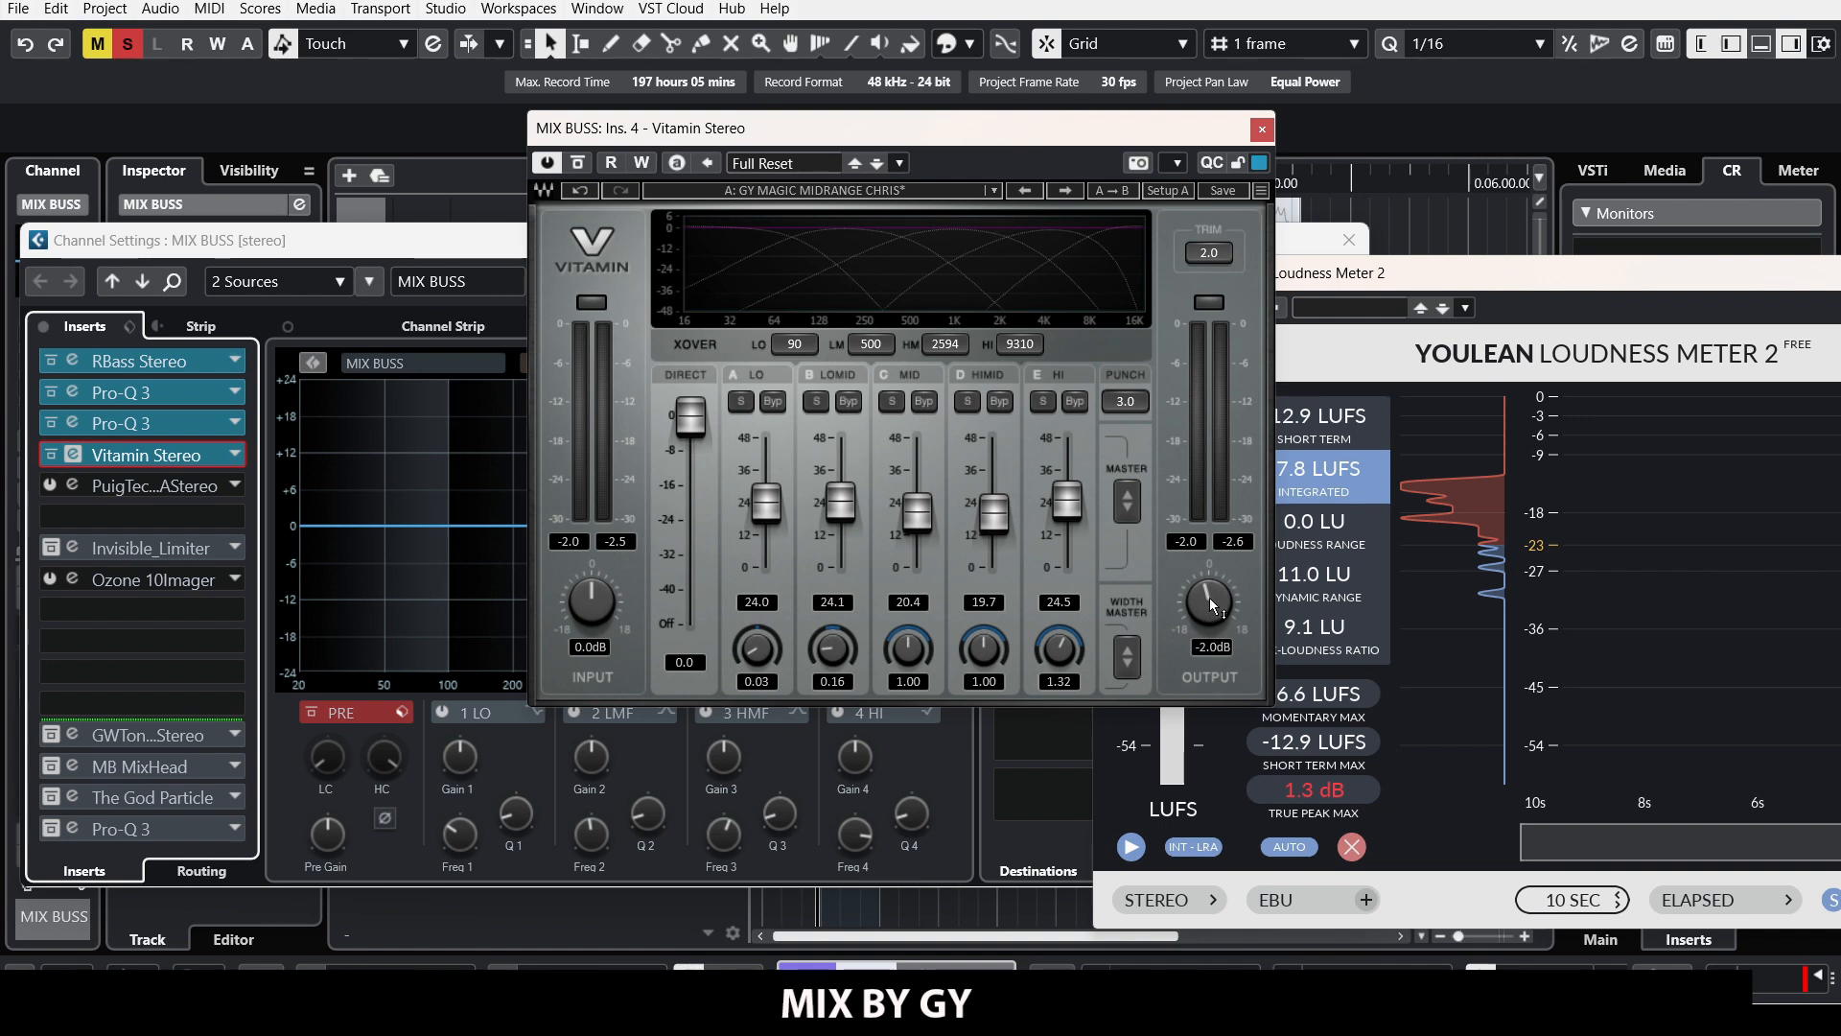
Step: Close the Youlean Loudness Meter 2 window and switch the Control Room monitoring to the mono downmix
click(1460, 136)
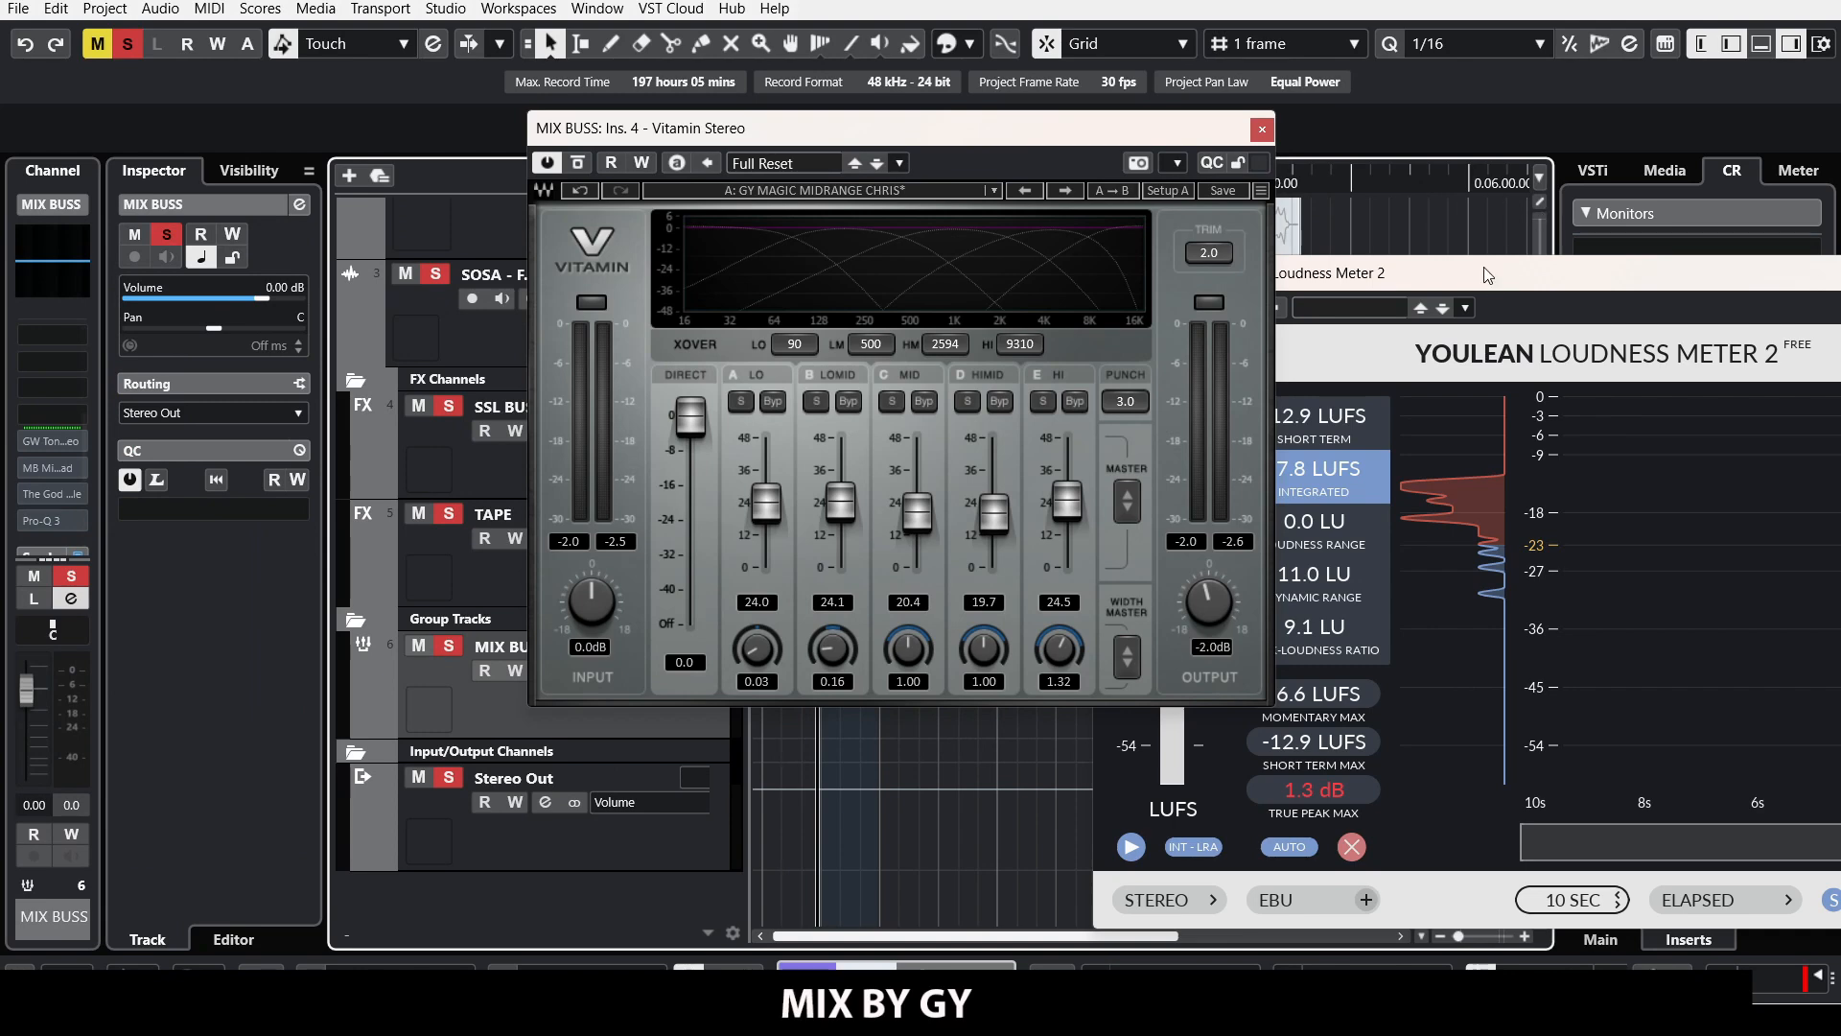
drag(1485, 270, 1166, 203)
drag(1624, 212, 1317, 216)
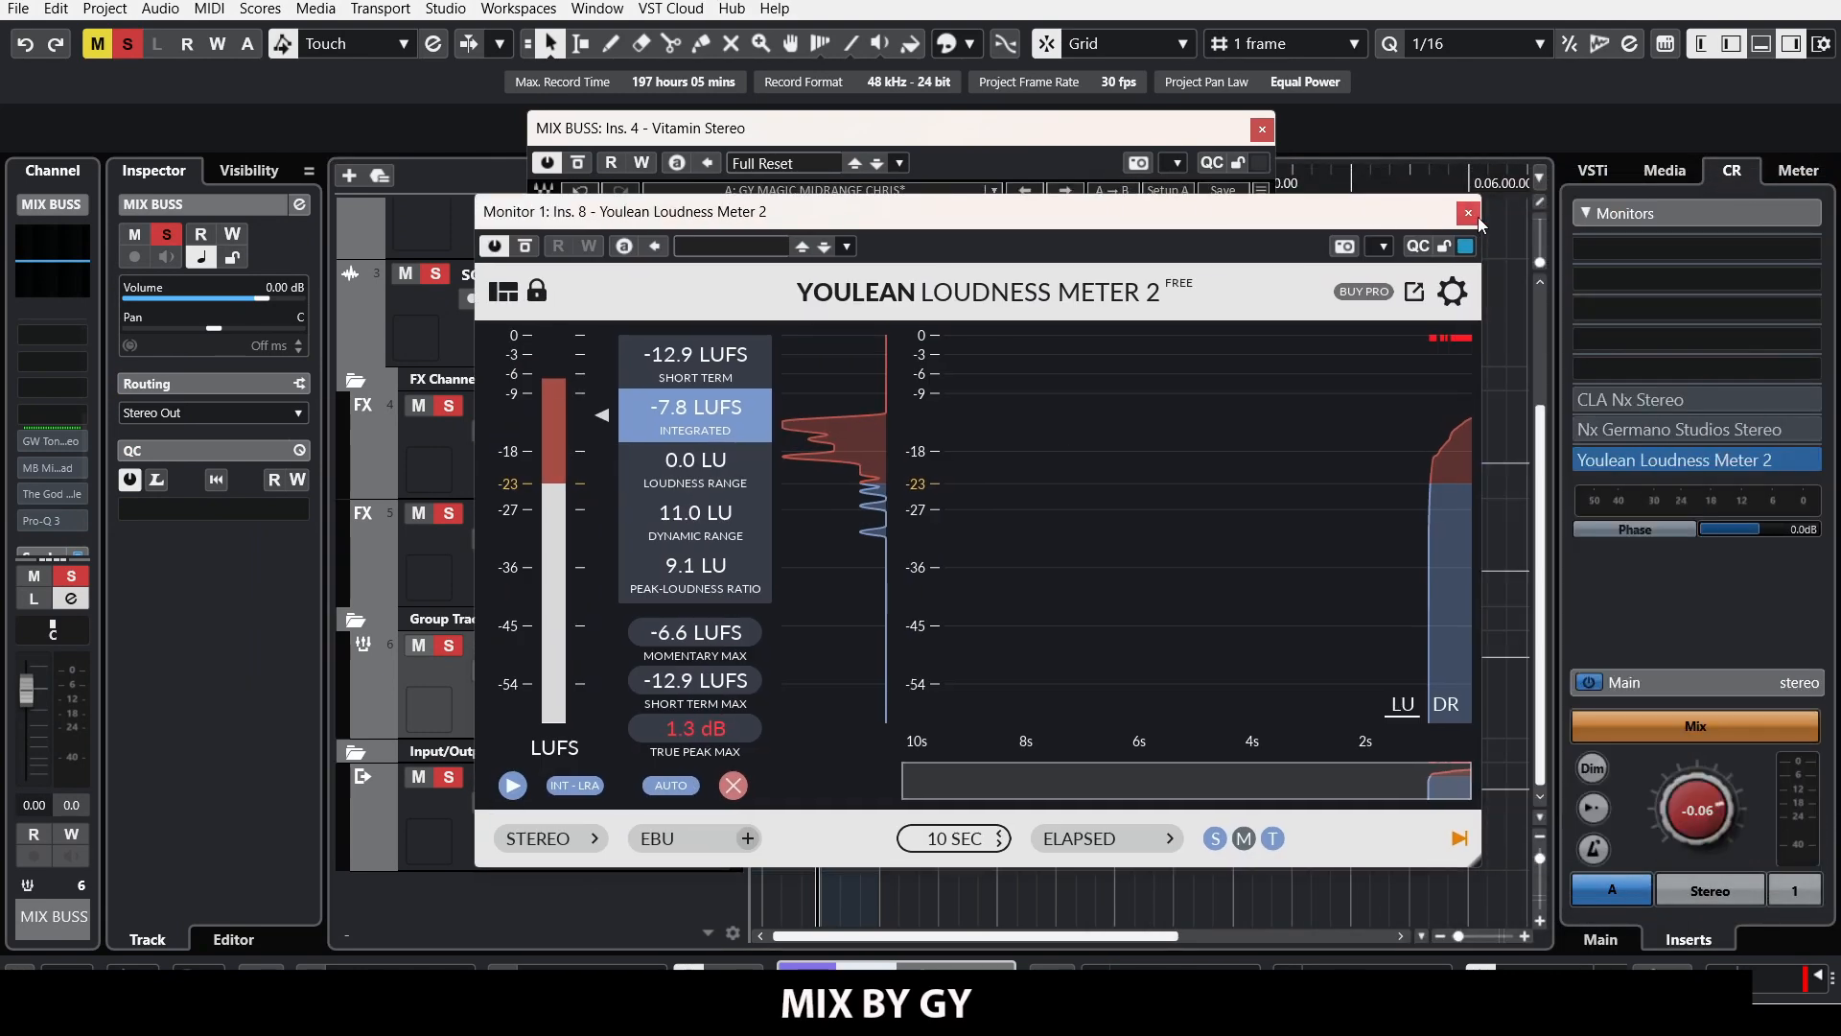
click(1477, 217)
click(1798, 892)
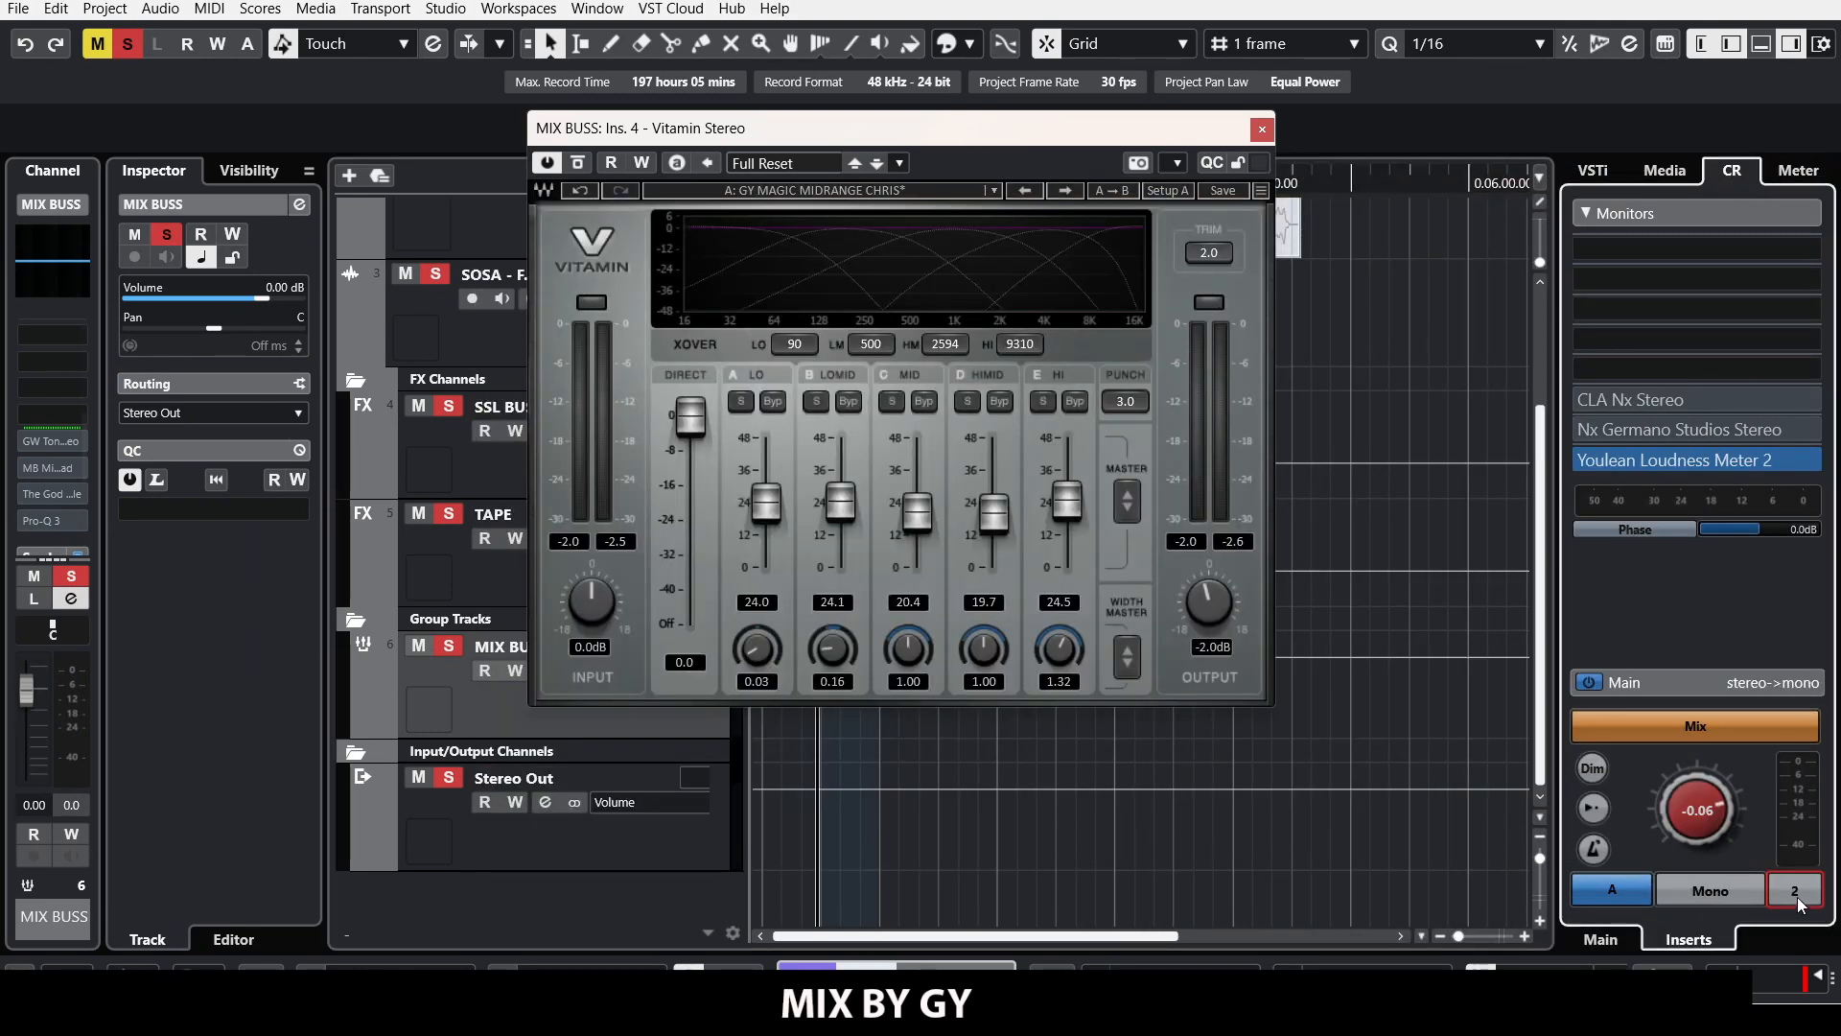
Step: Audition the loop in mono at Vitamin's new output level, alternating between the effect active and bypassed
drag(863, 127, 1004, 146)
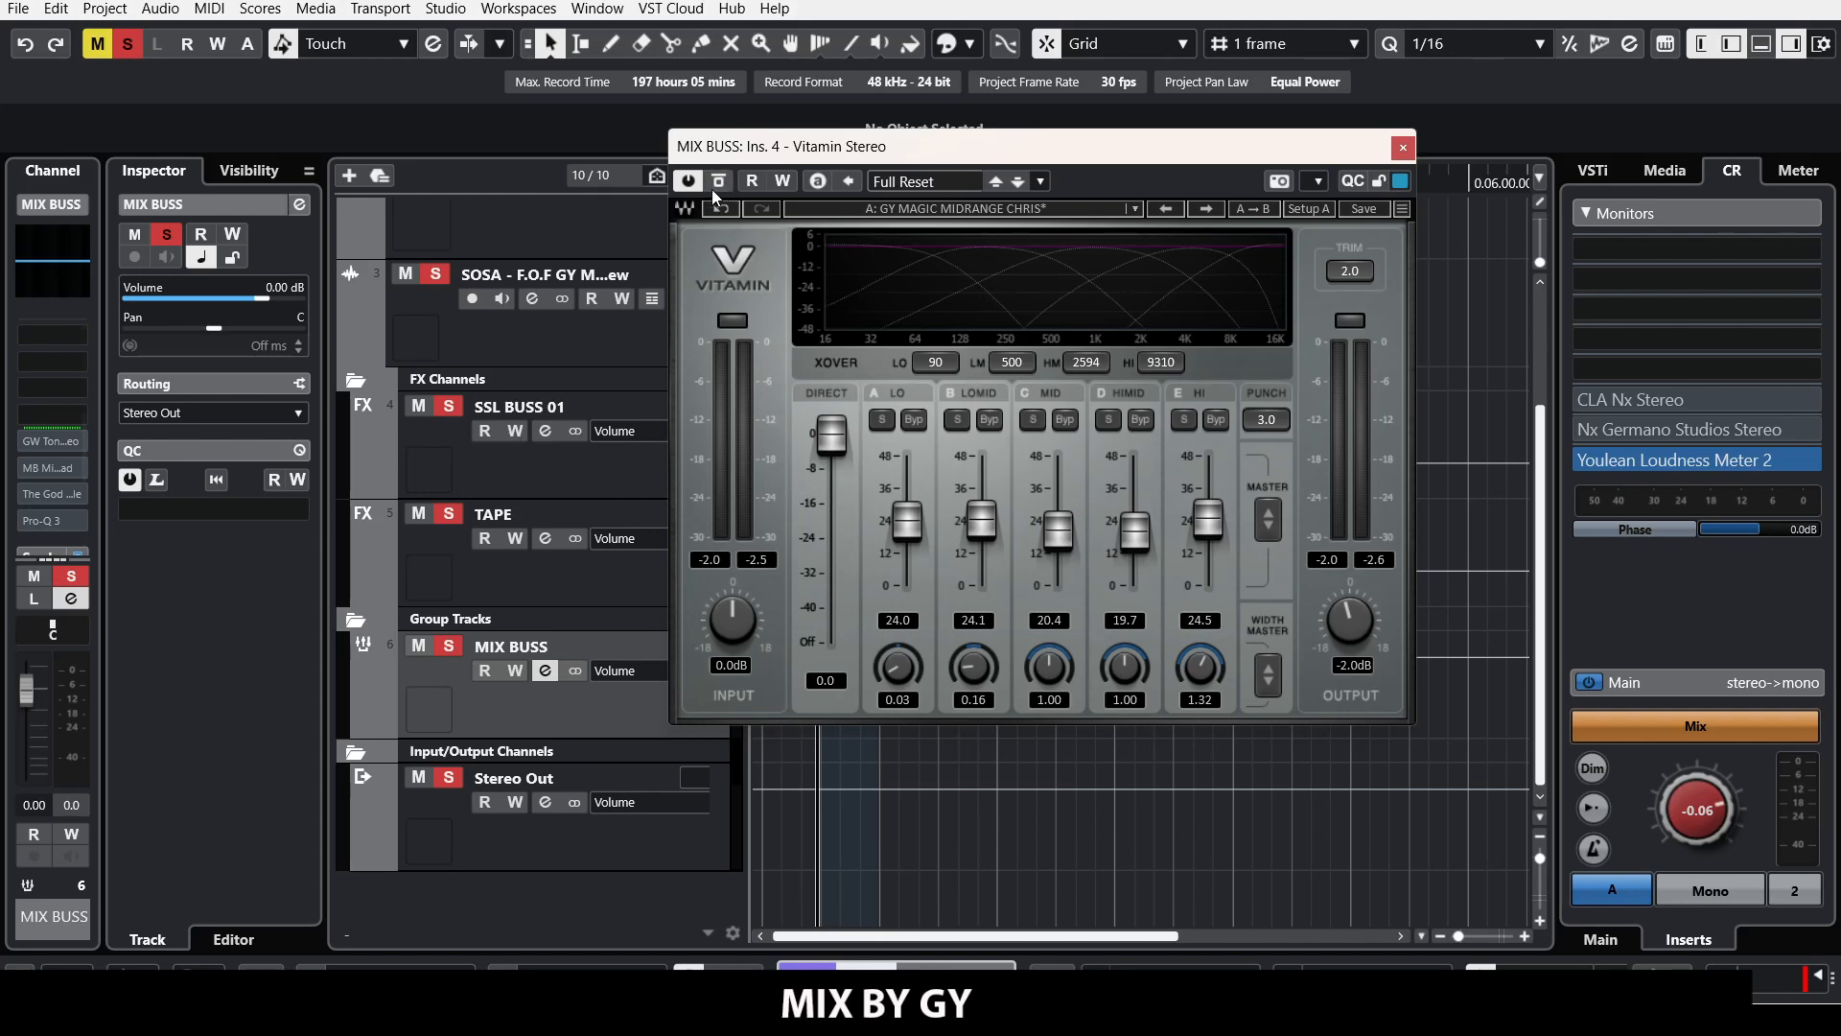
key(space)
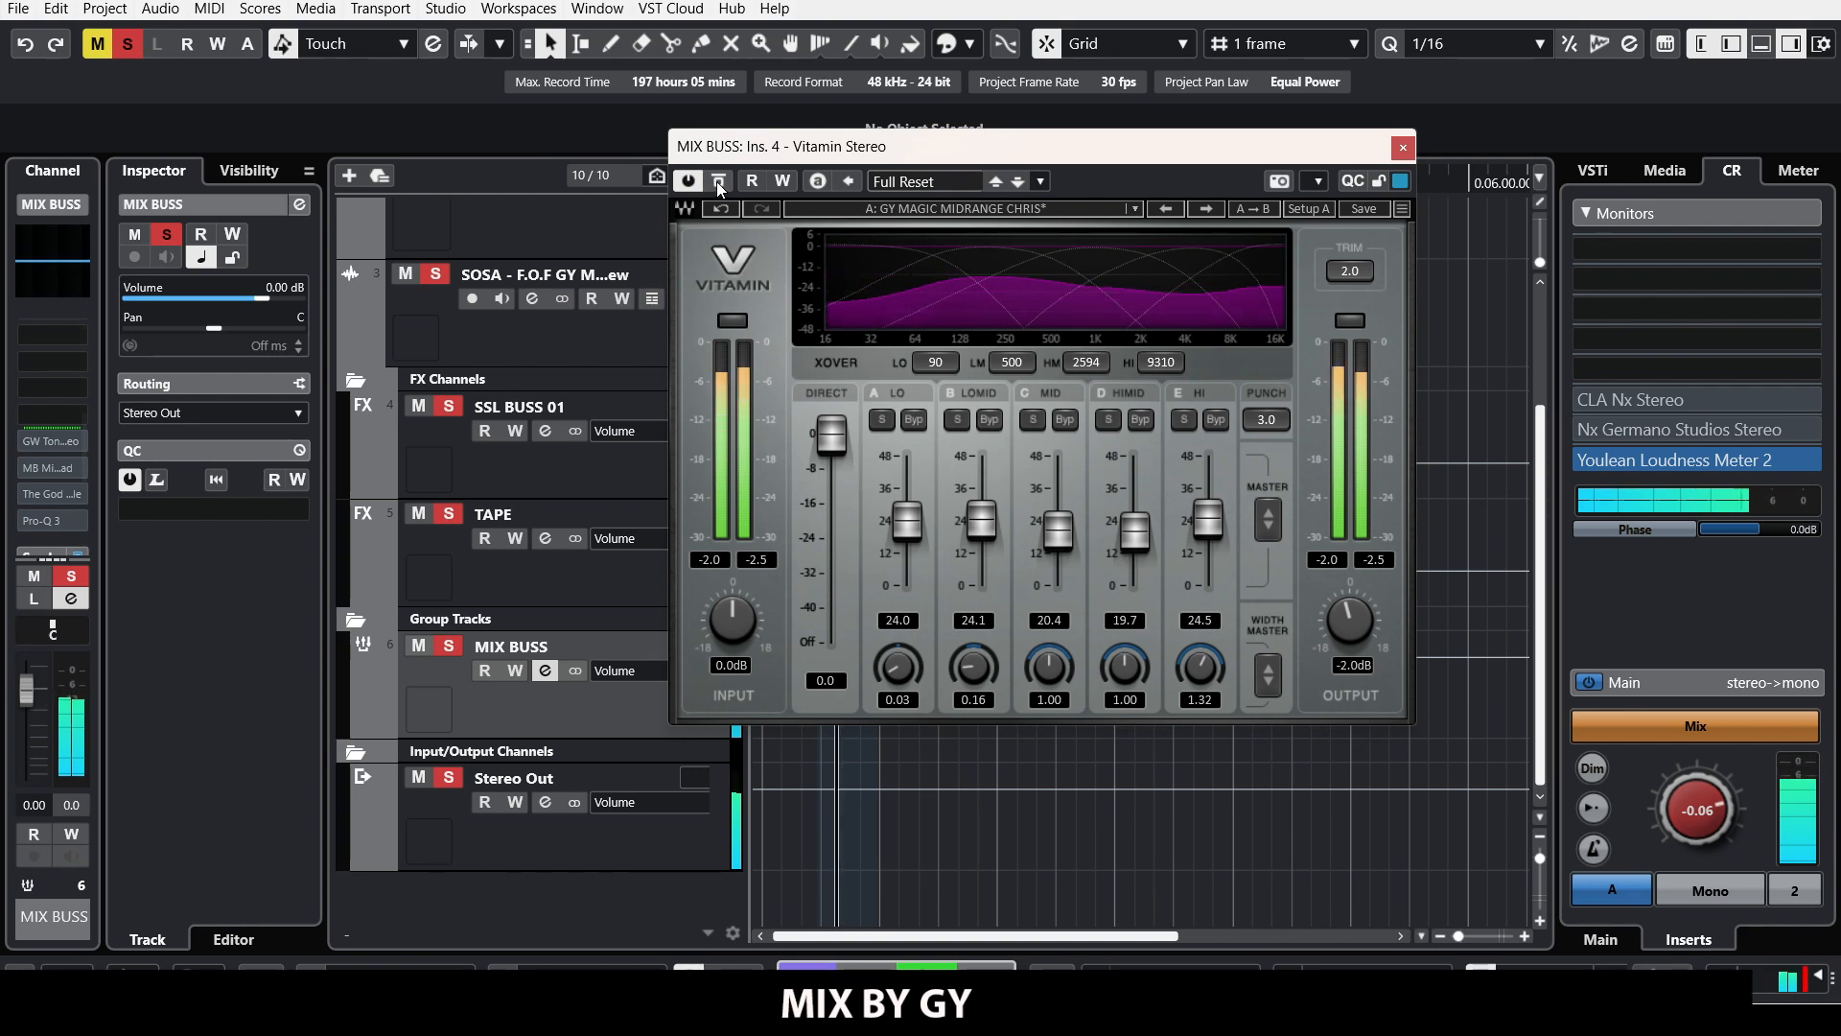
key(space)
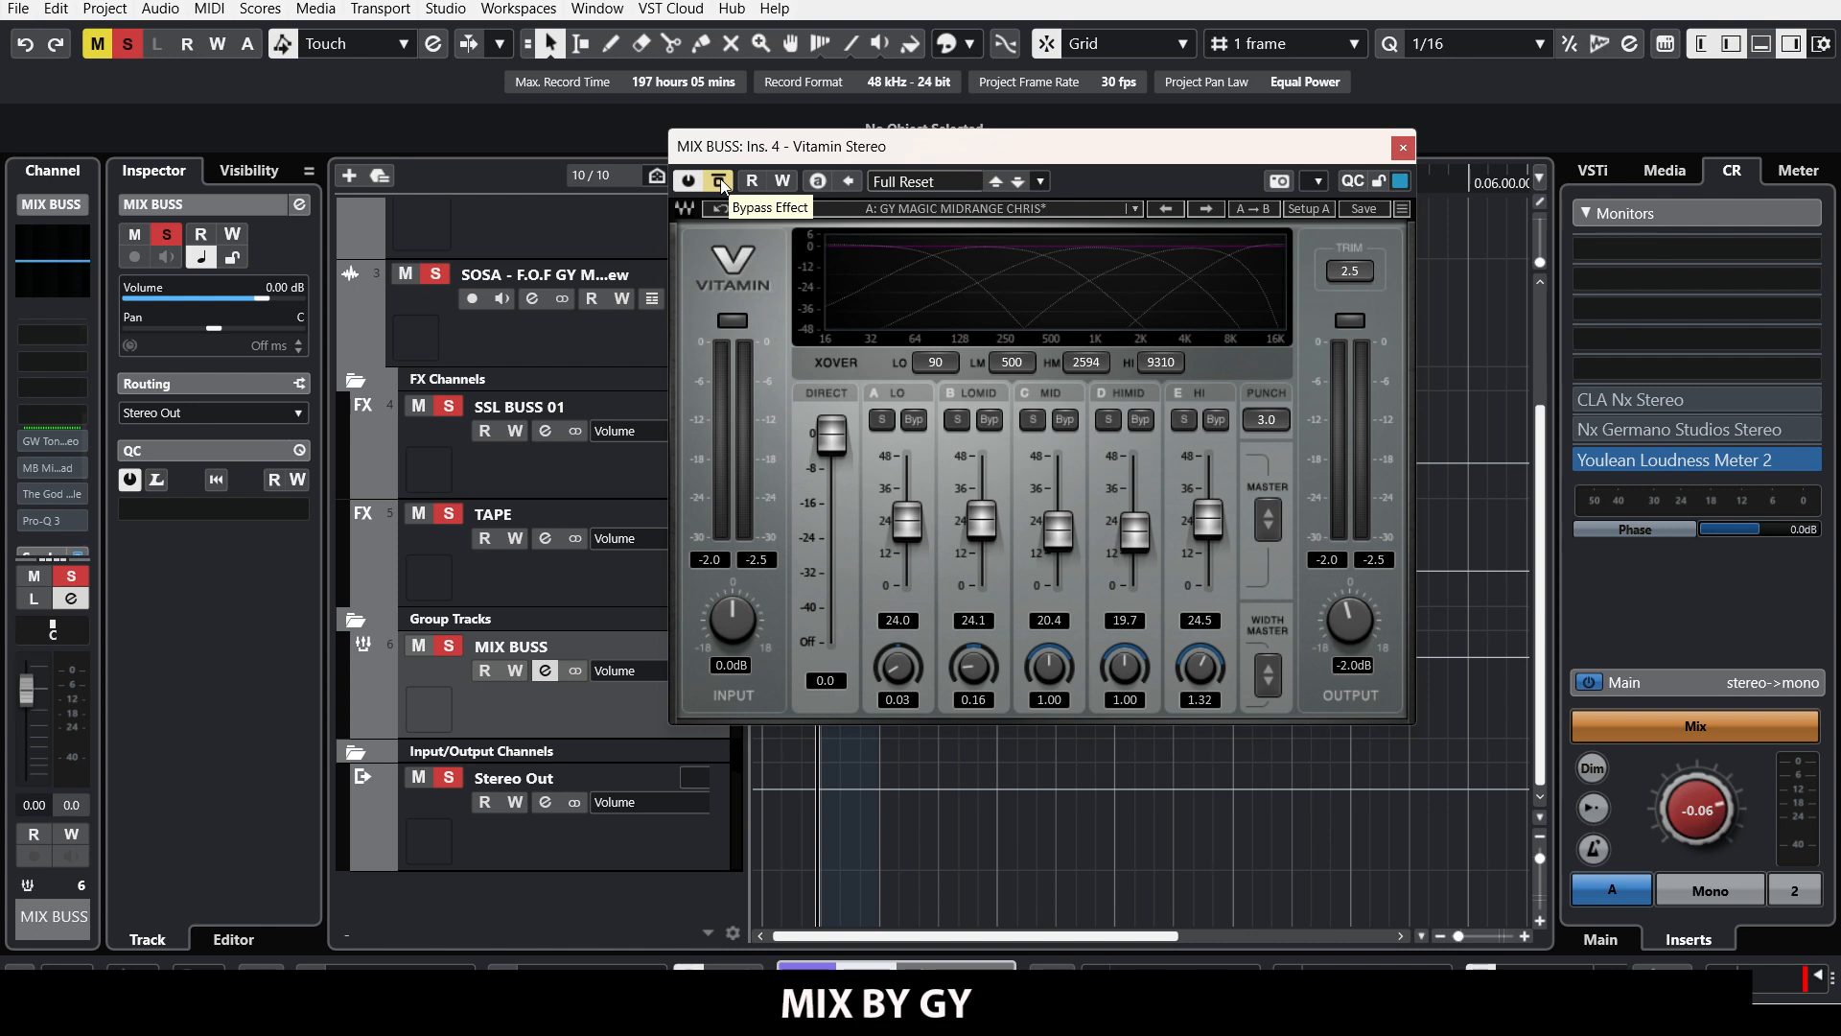
key(space)
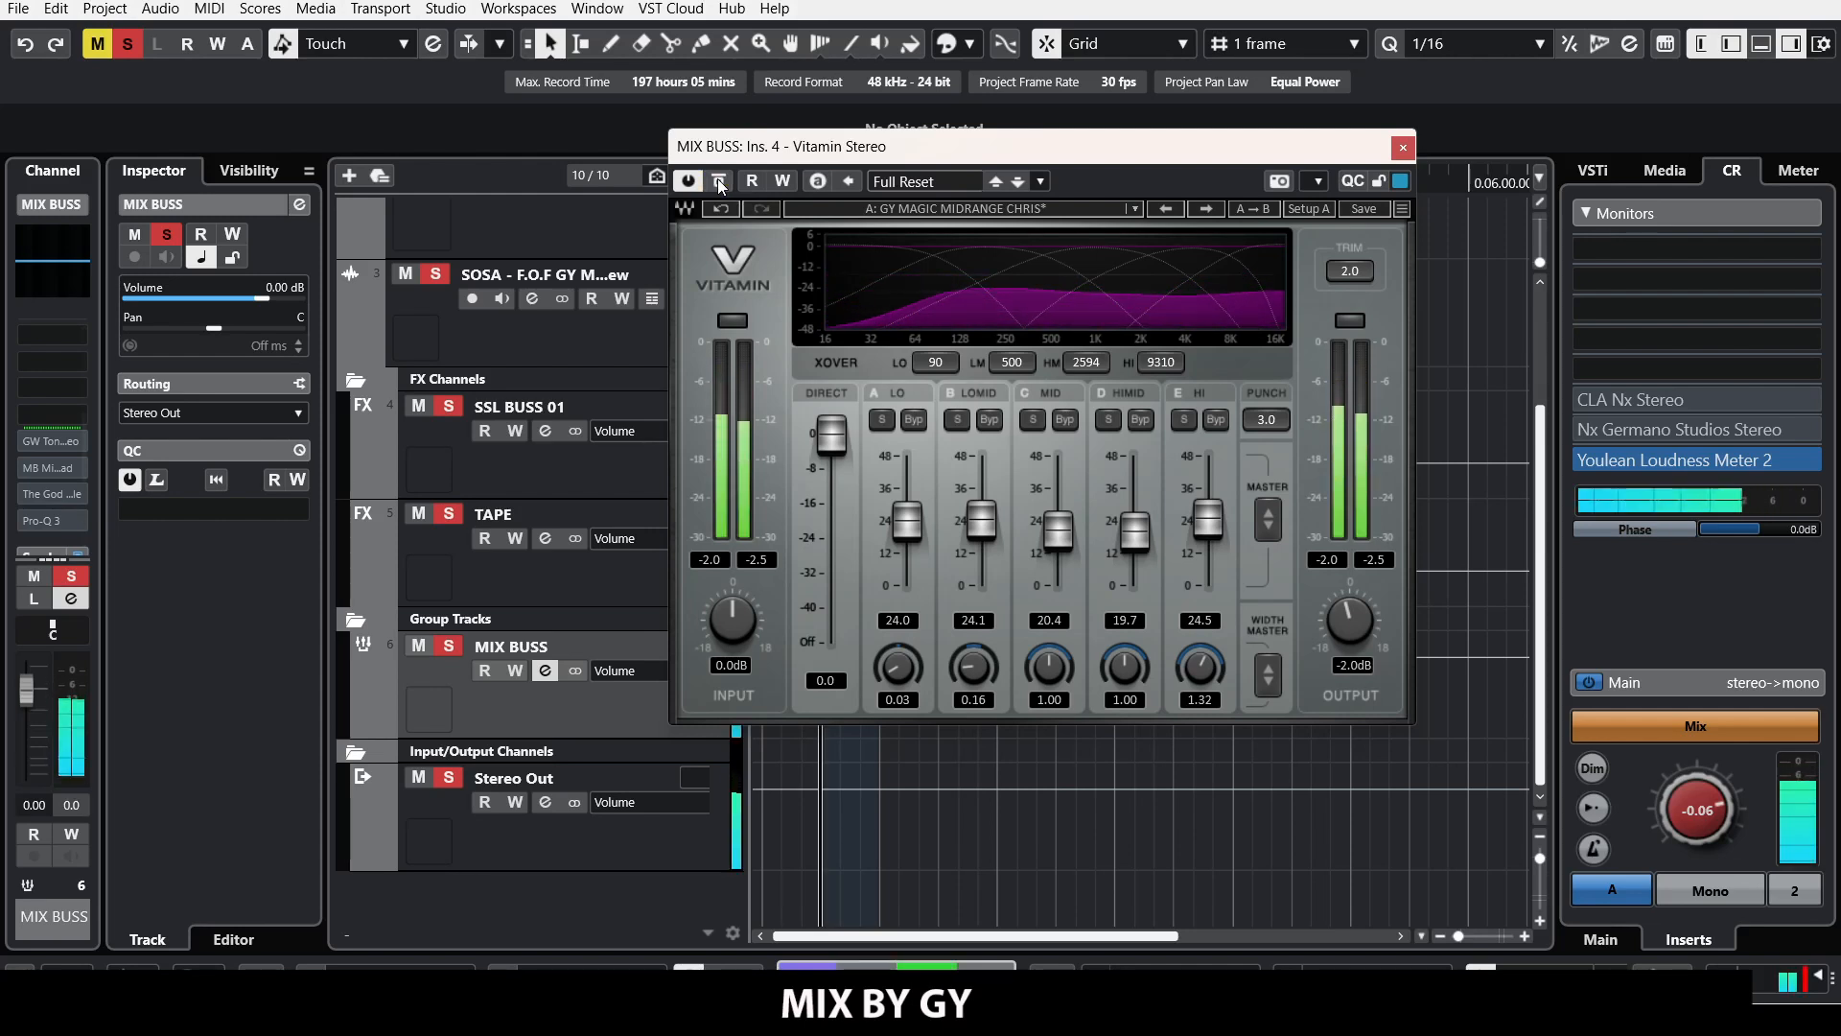
Step: Switch the monitoring back to stereo to compare the loop with Vitamin bypassed and active, and close the Vitamin editor
click(1793, 891)
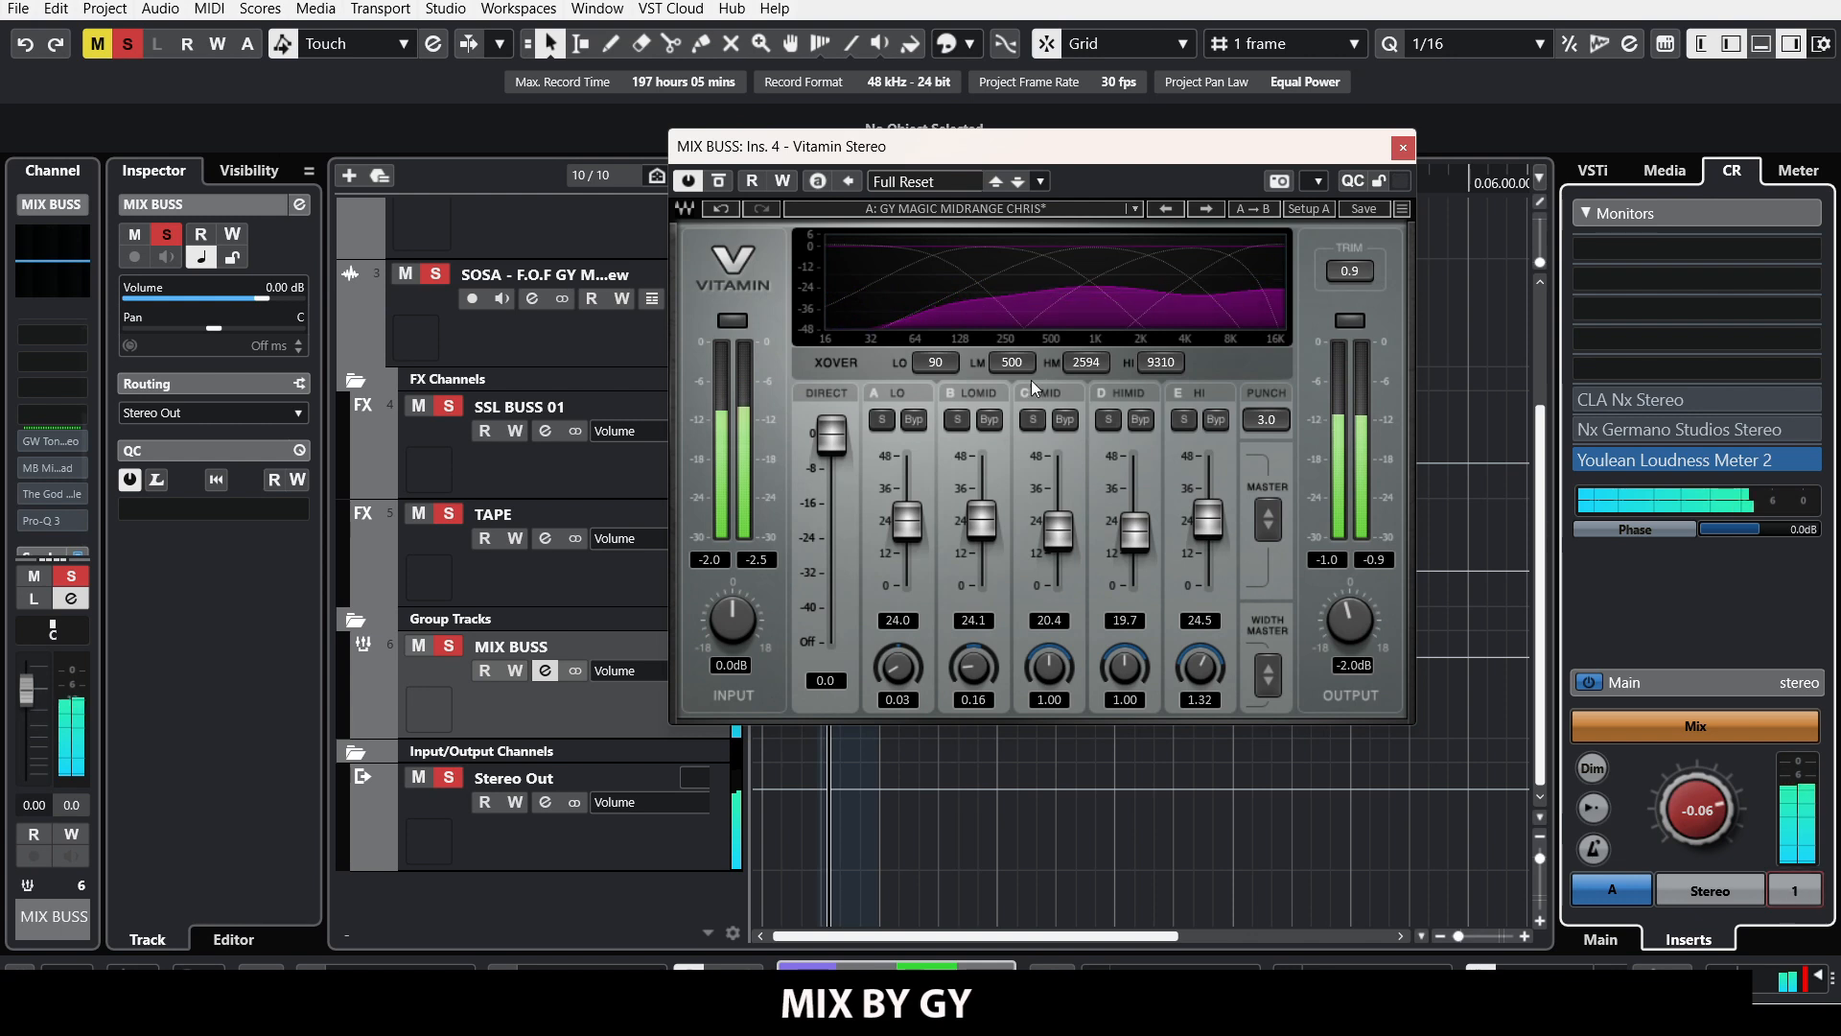
click(717, 181)
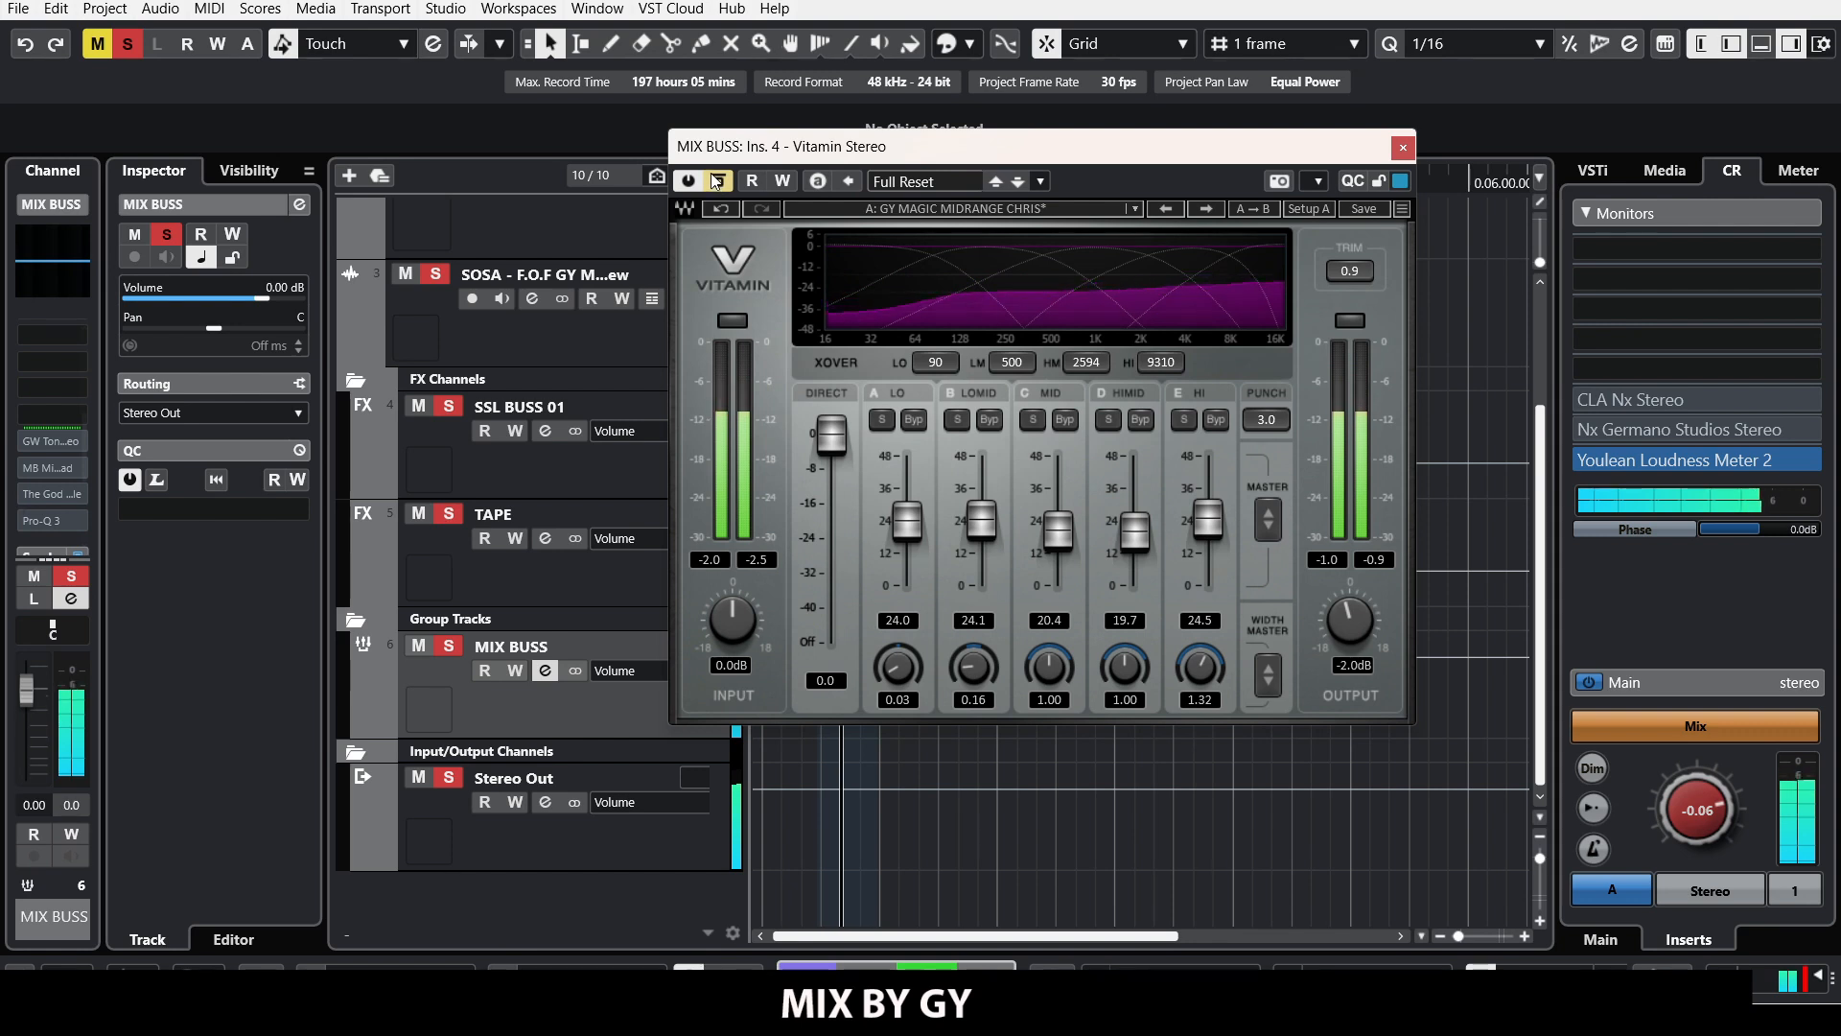
key(space)
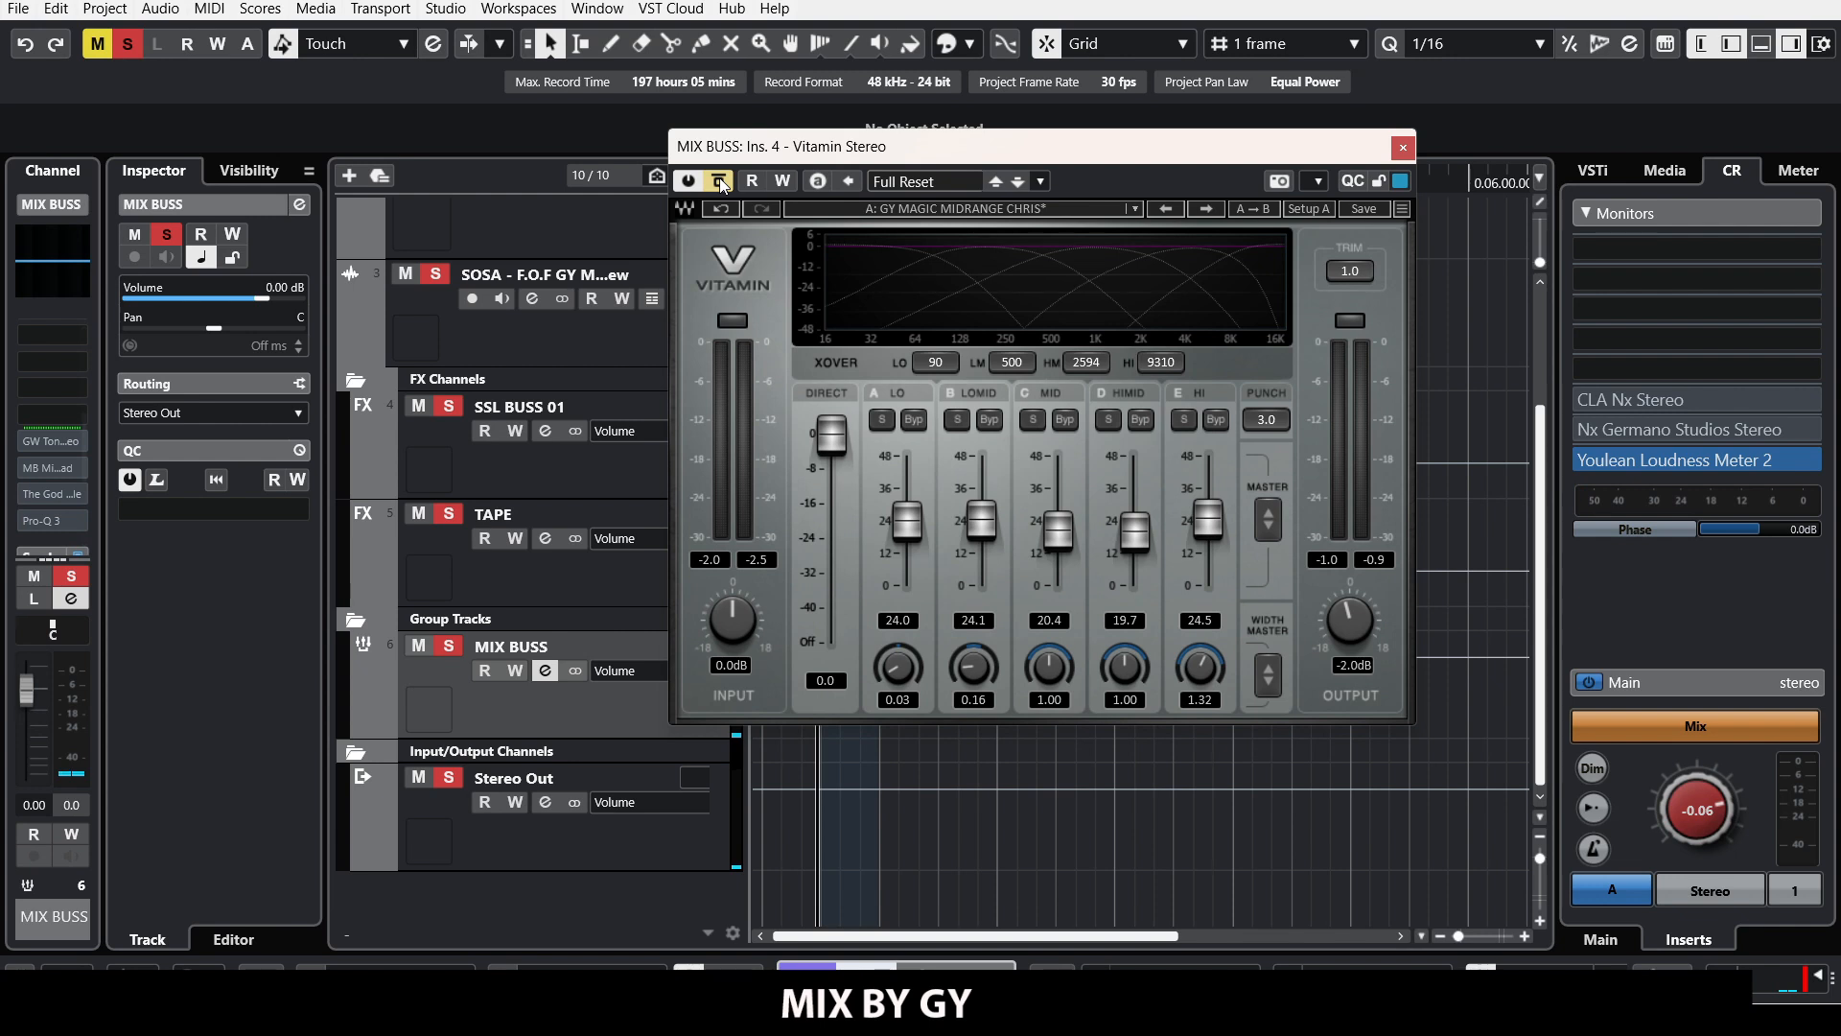
key(space)
click(1405, 147)
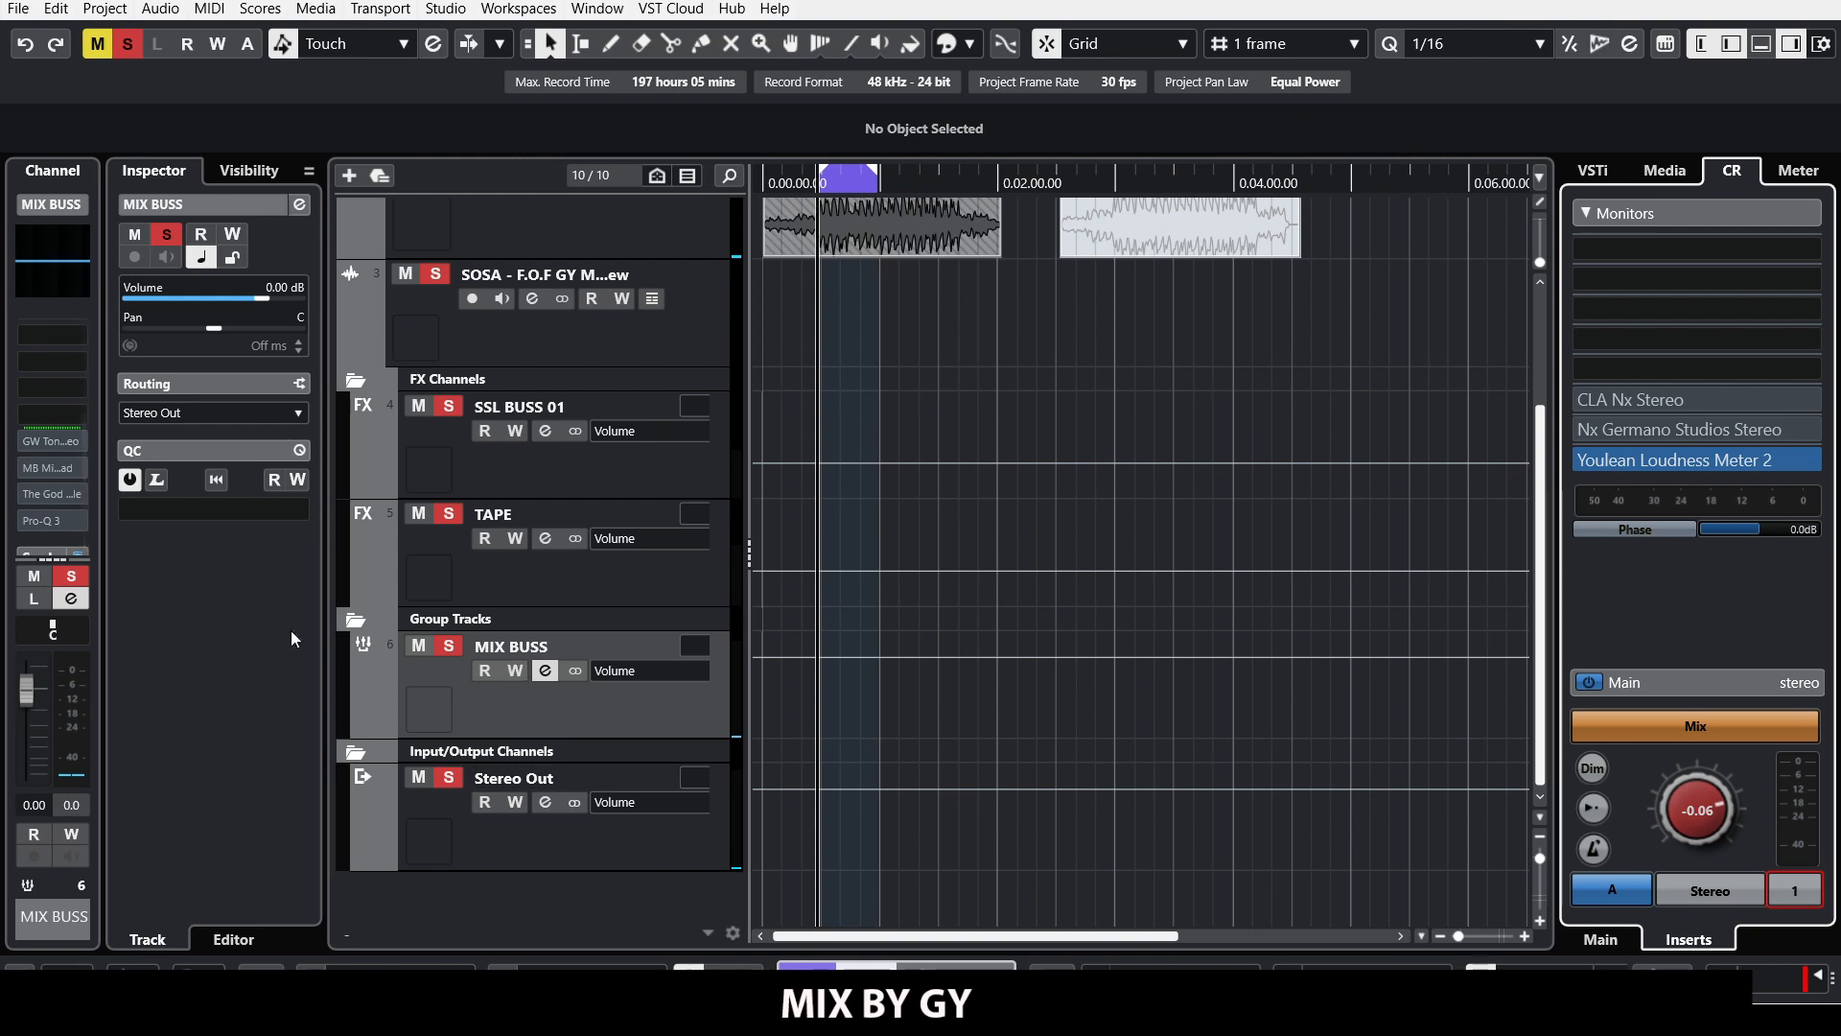
Step: Activate the Invisible_Limiter insert on MIX BUSS and open its editor
scroll(48, 470, up, 3)
scroll(46, 455, up, 2)
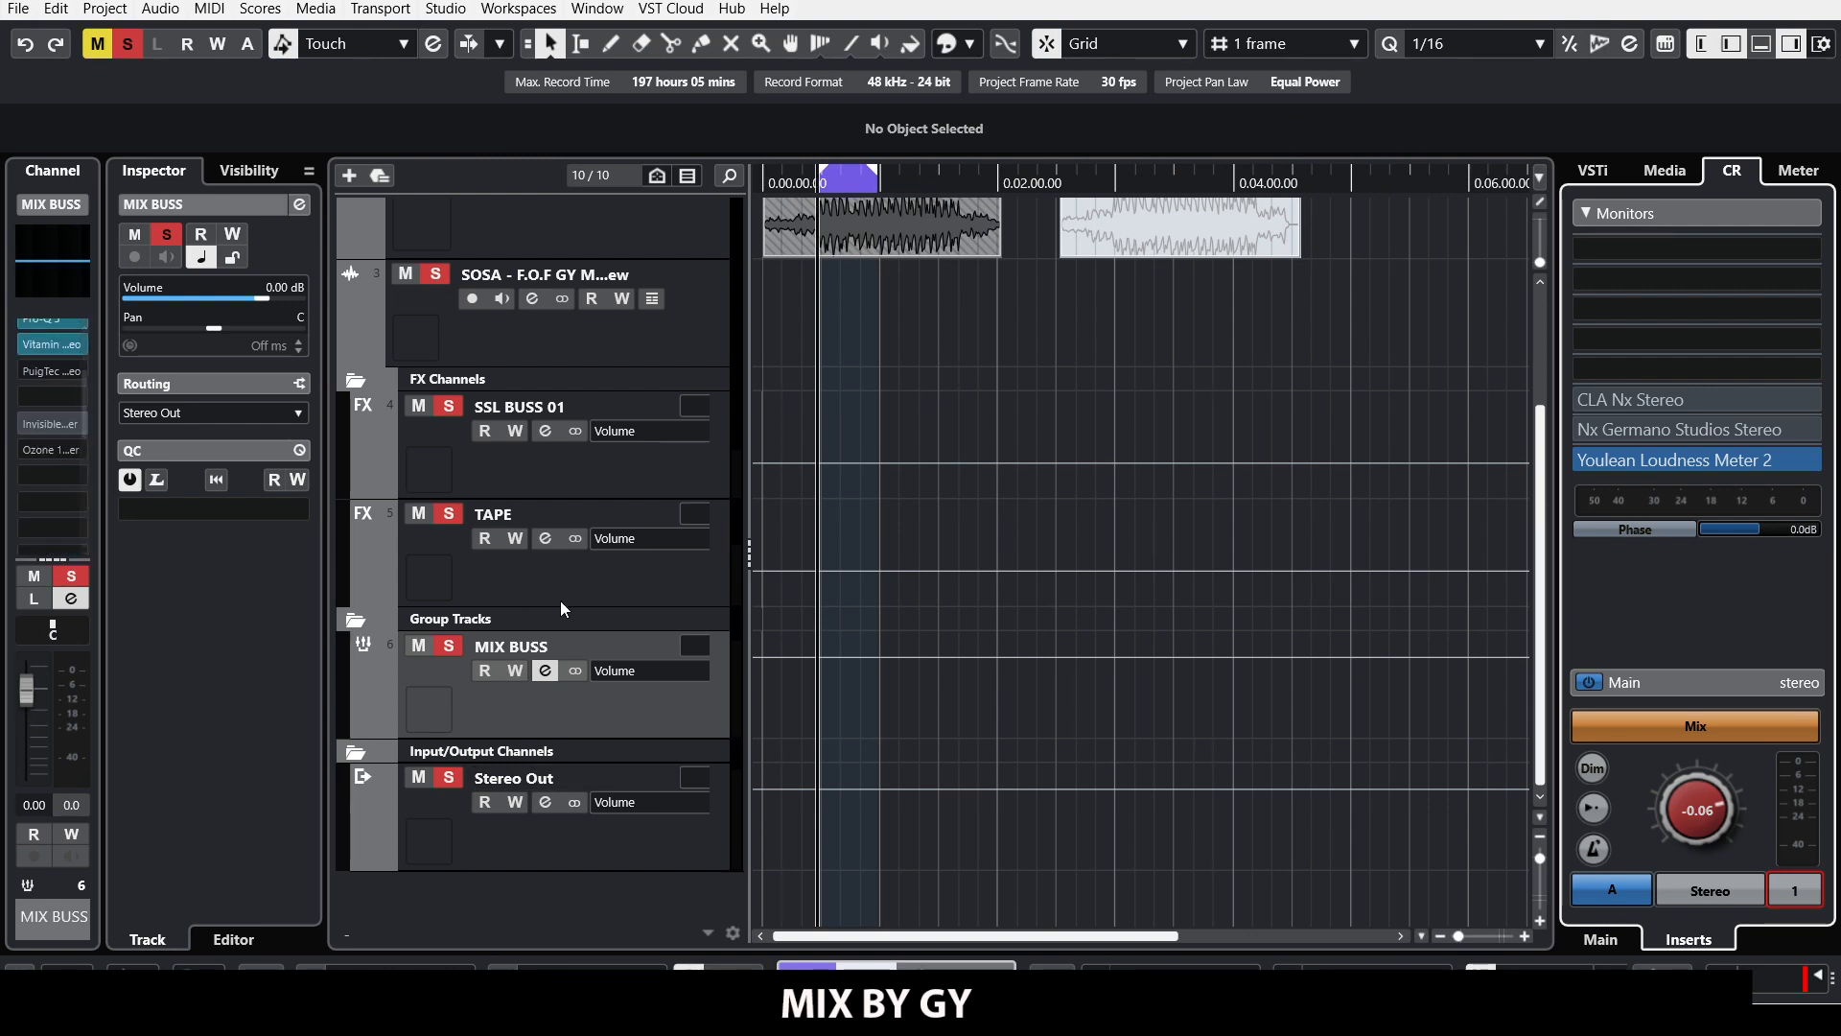
click(28, 425)
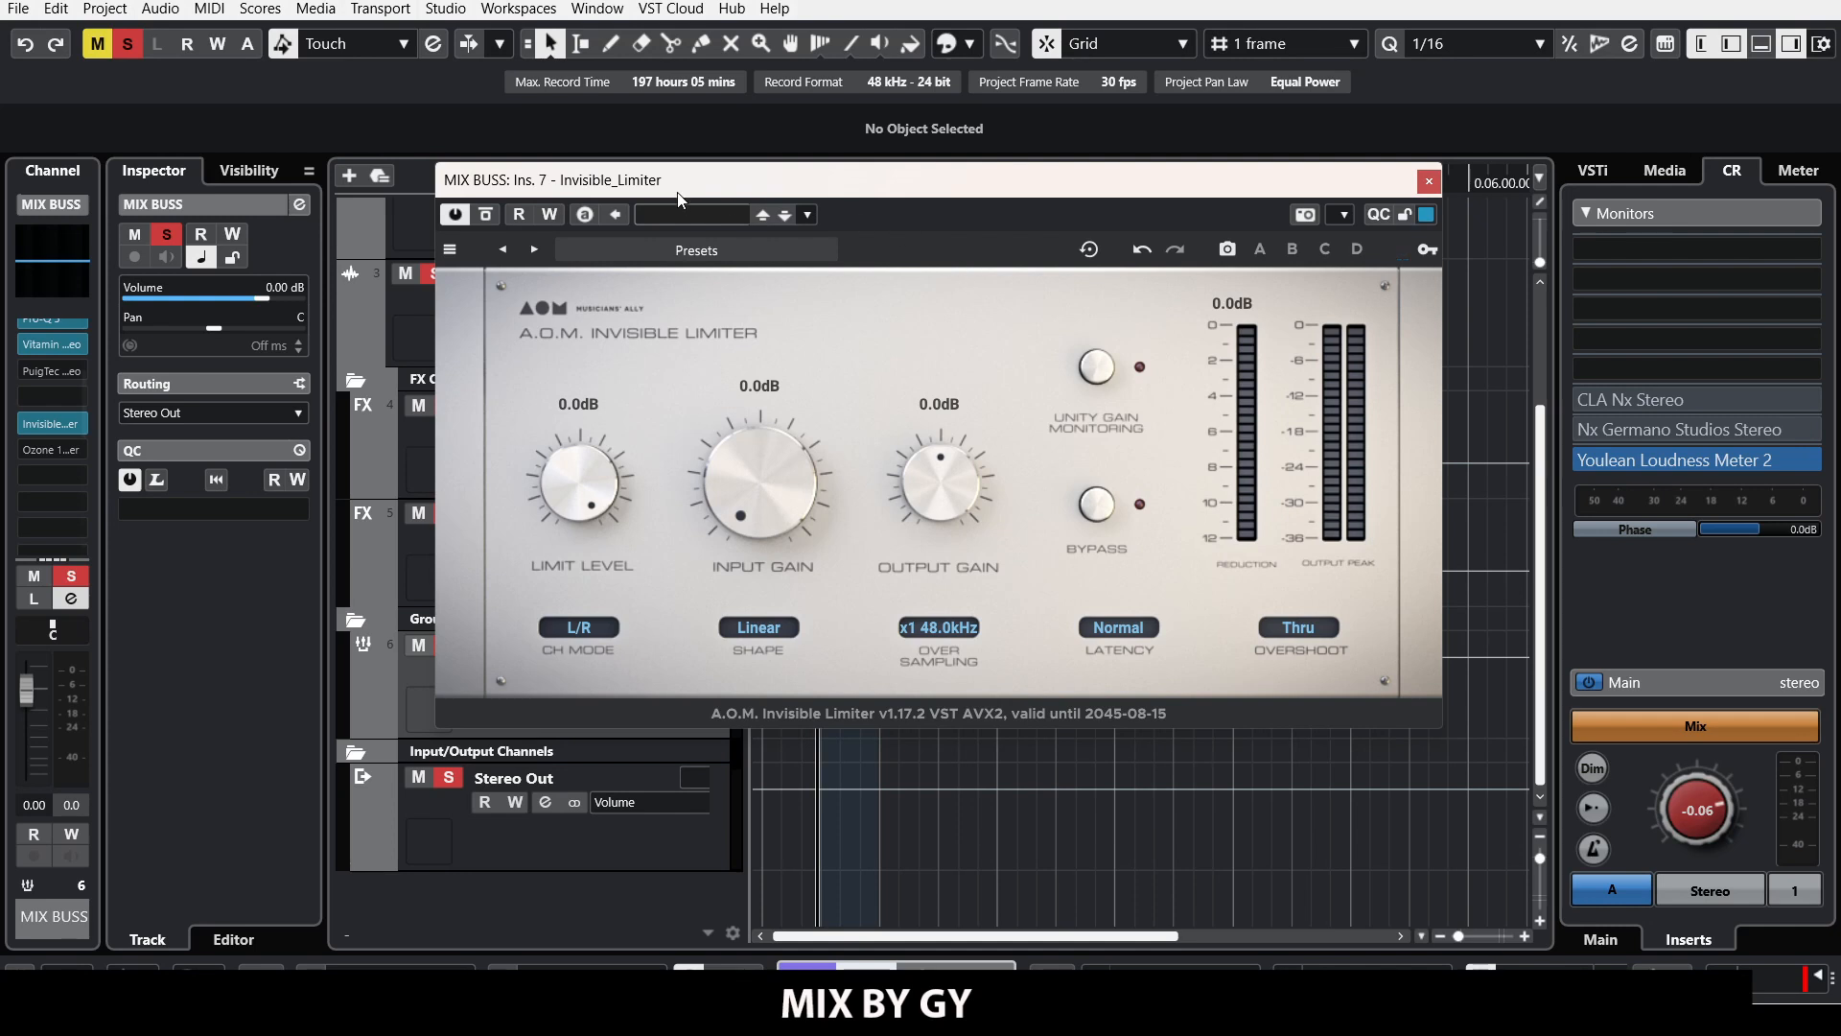
mouse_move(614, 193)
mouse_down()
mouse_move(623, 222)
mouse_move(663, 205)
mouse_move(635, 206)
mouse_up()
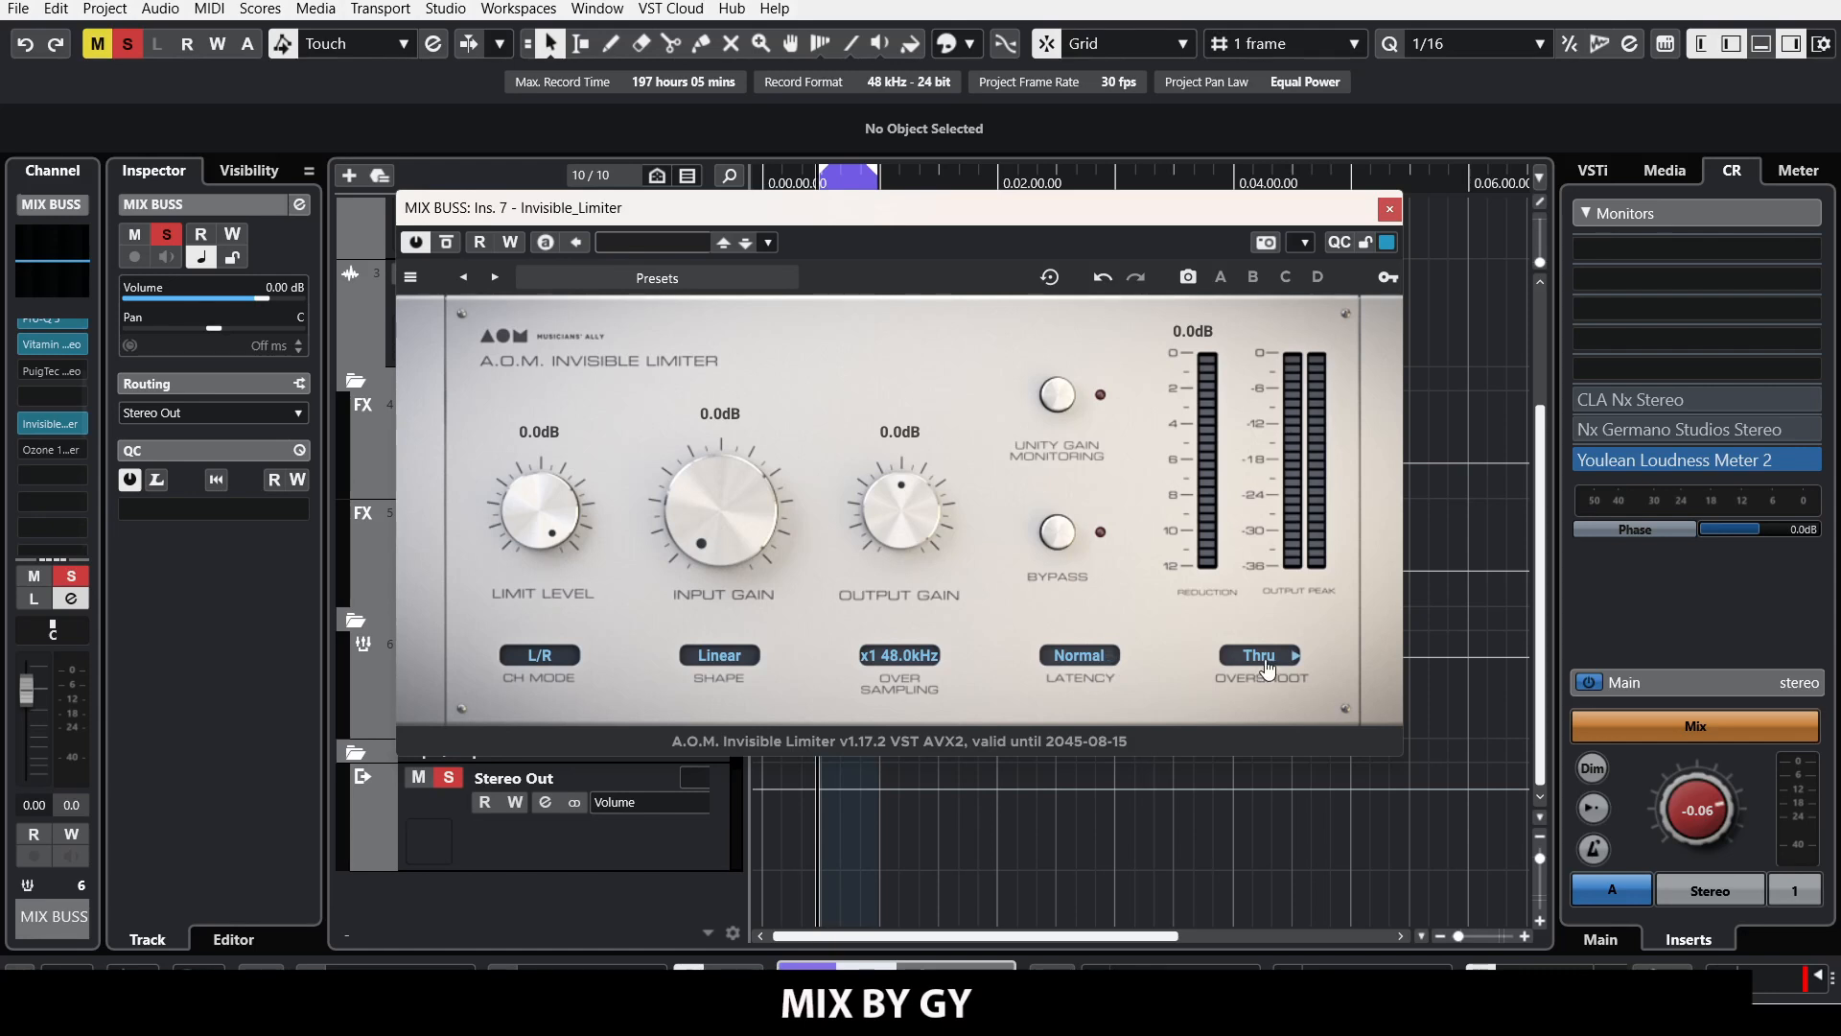
Step: Try the limiter's Clip and Suppress overshoot modes and return the setting to Thru
click(1296, 656)
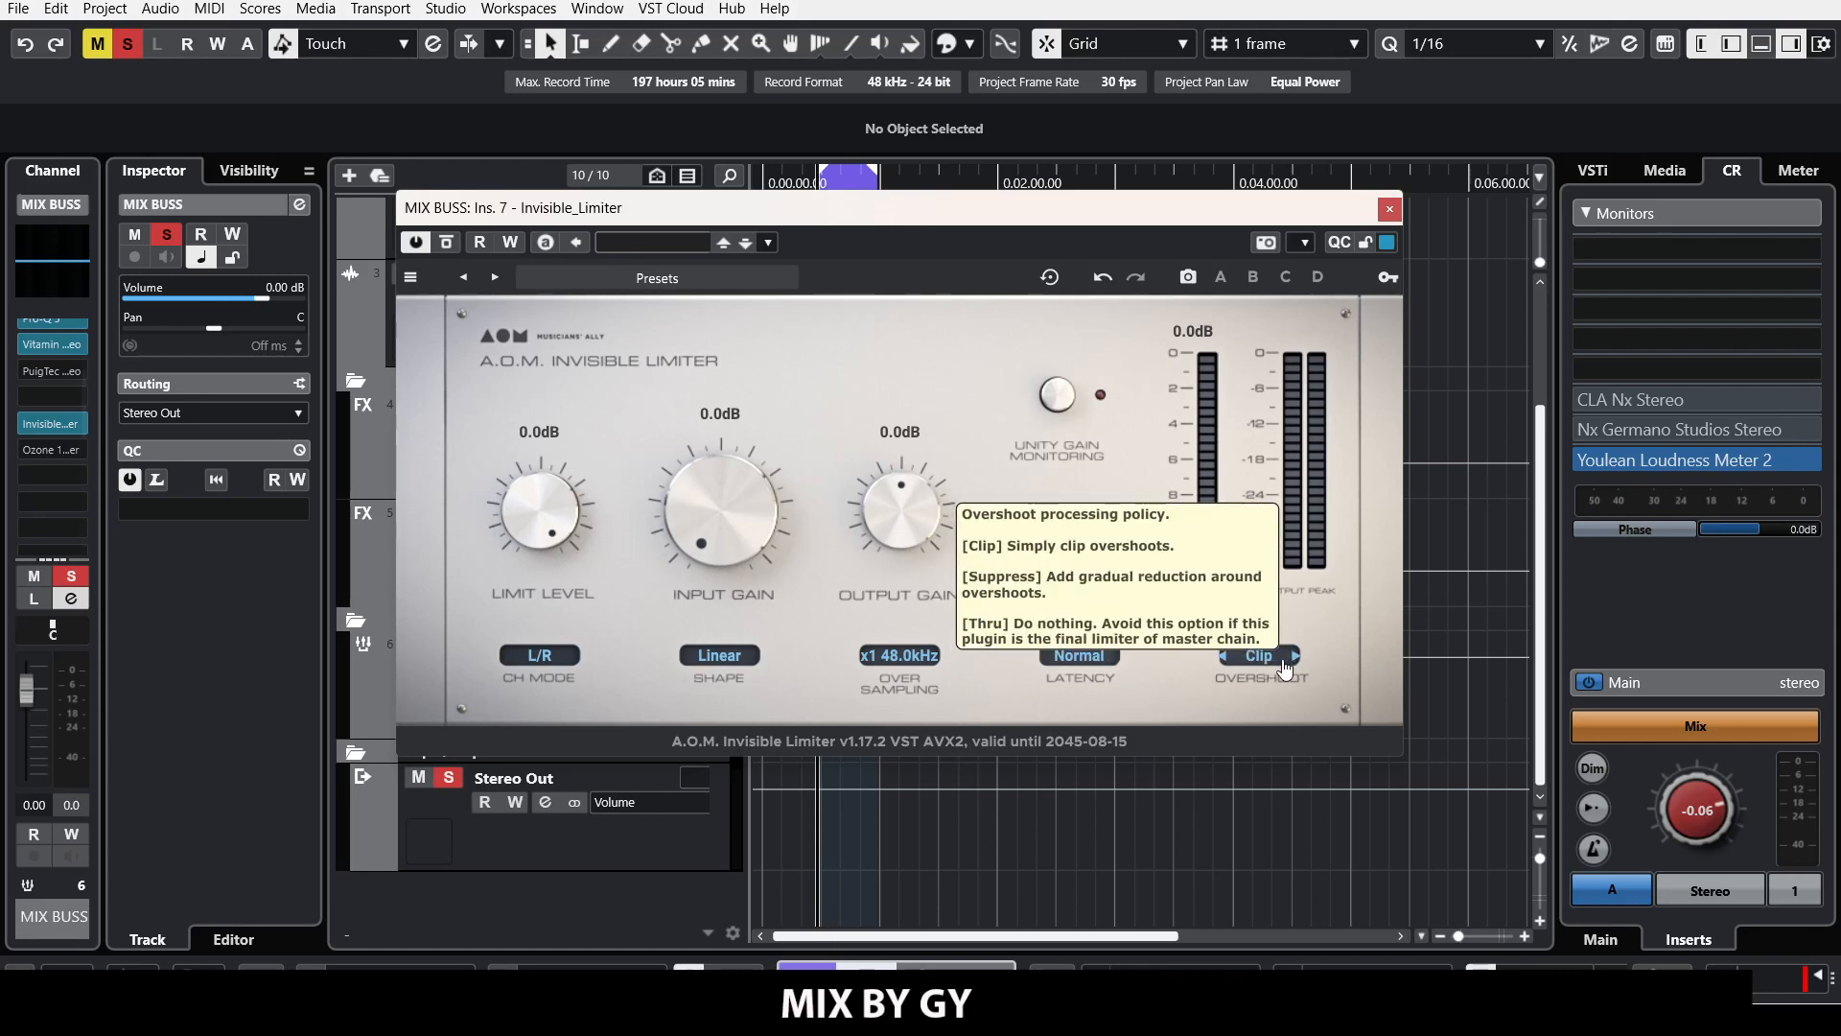
click(1271, 660)
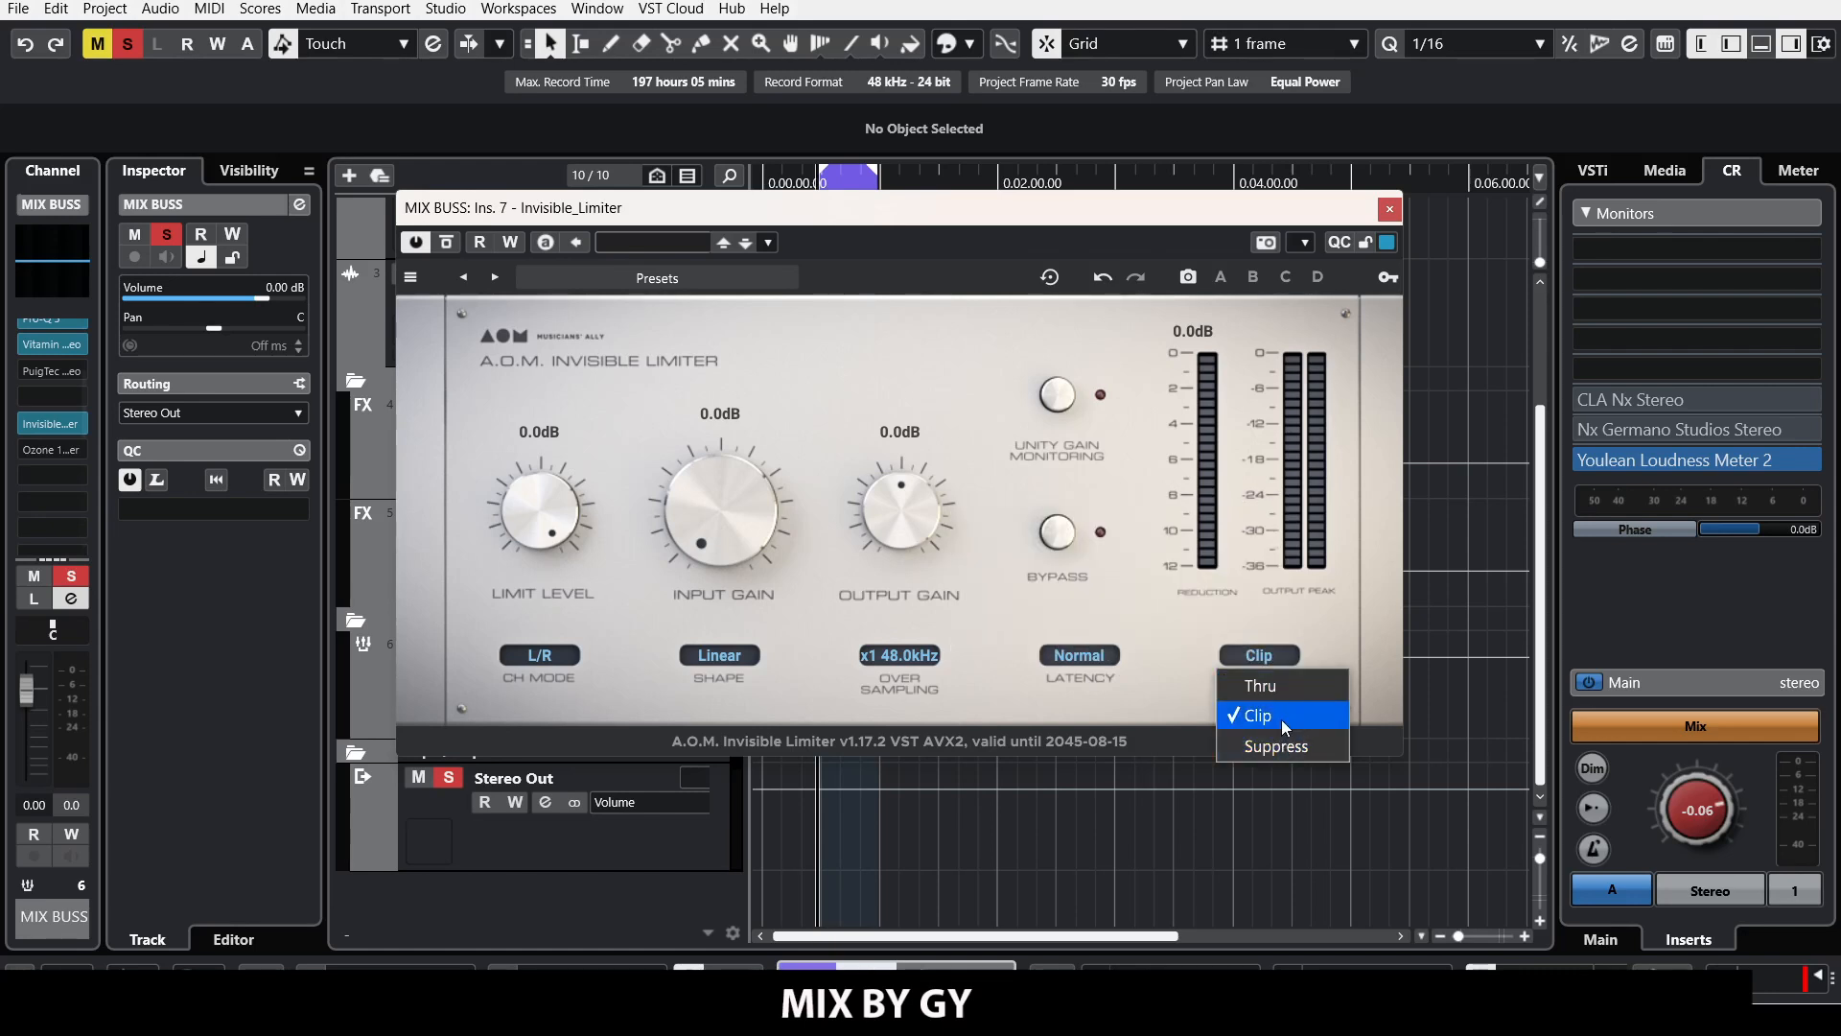
click(1282, 746)
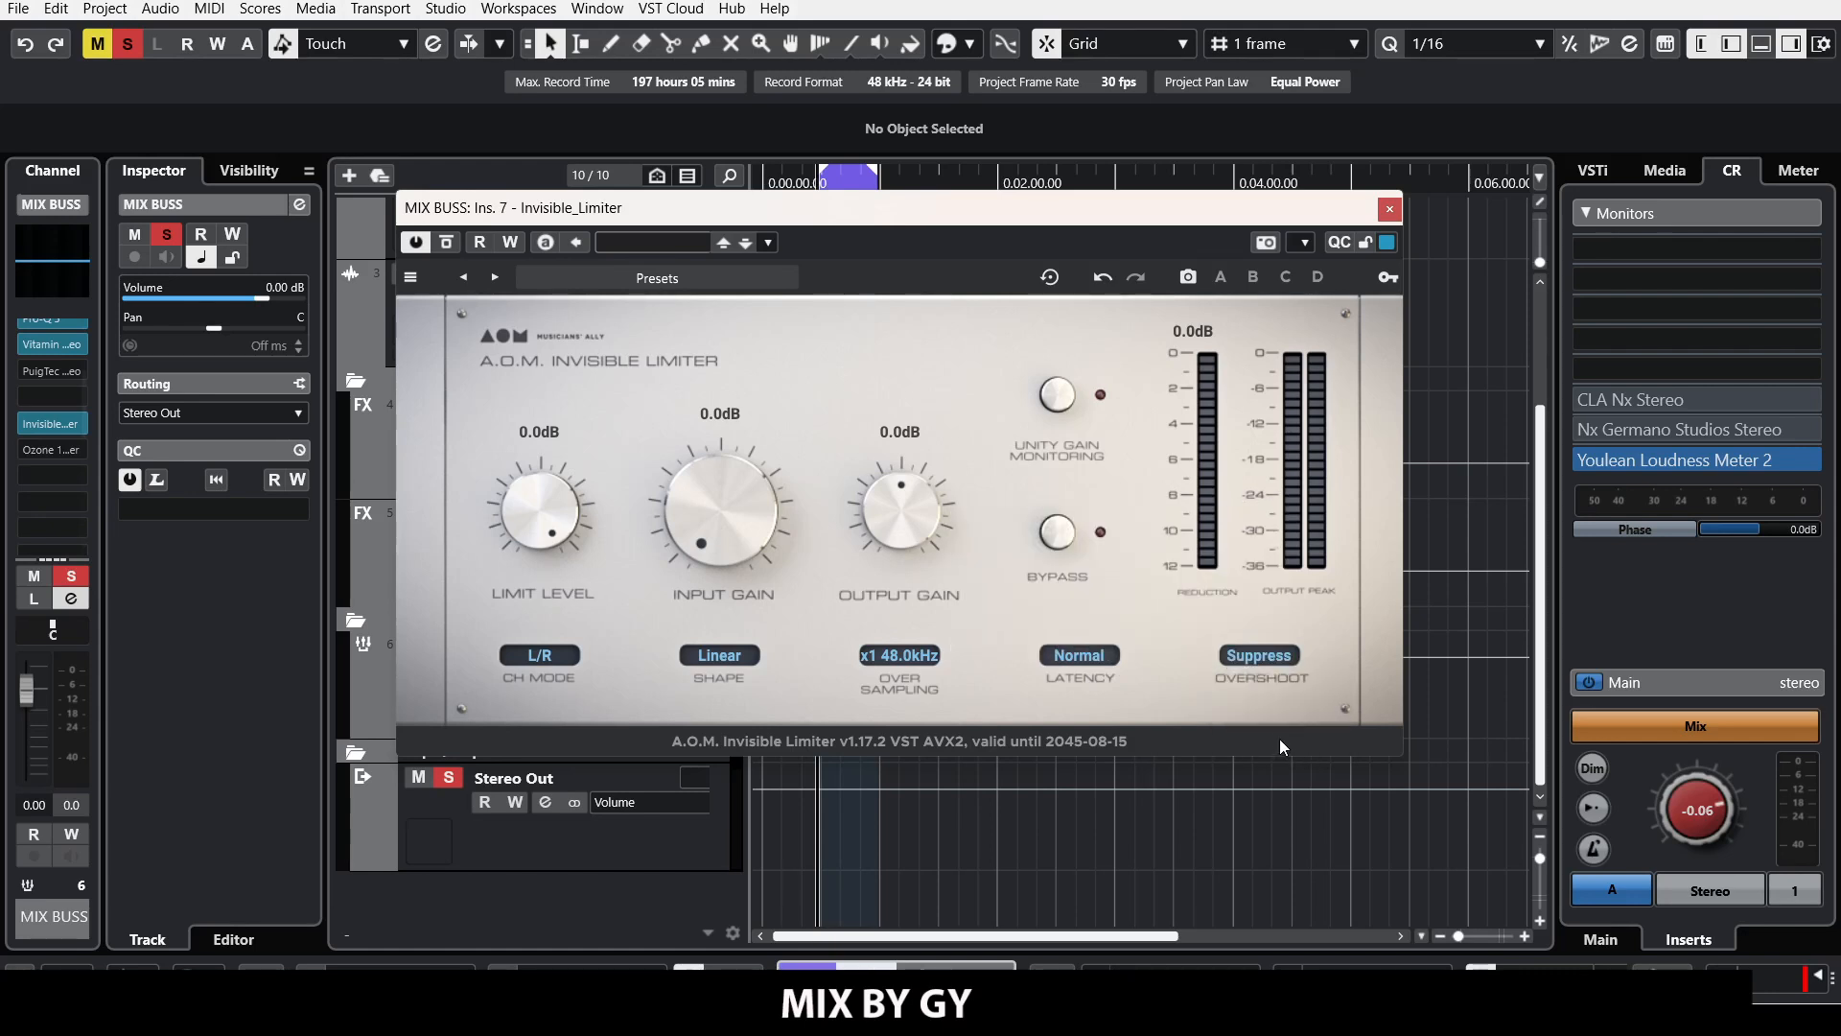
click(1259, 662)
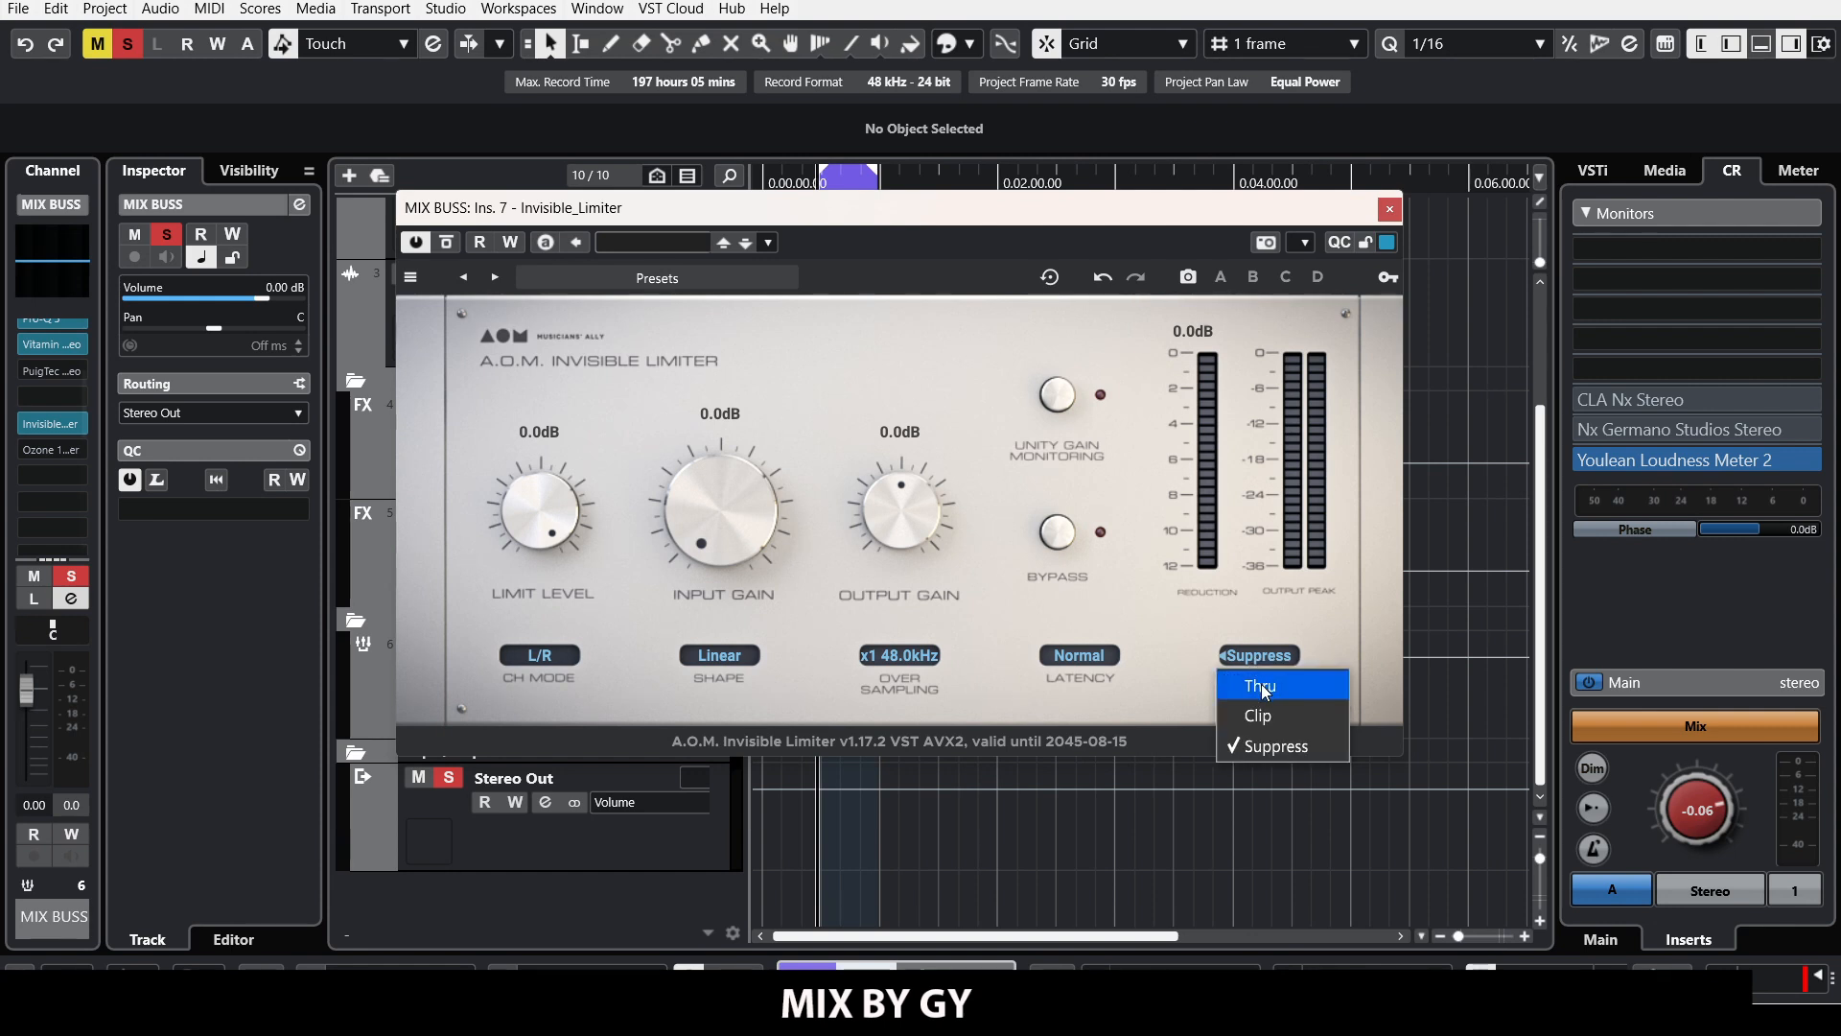
click(1264, 689)
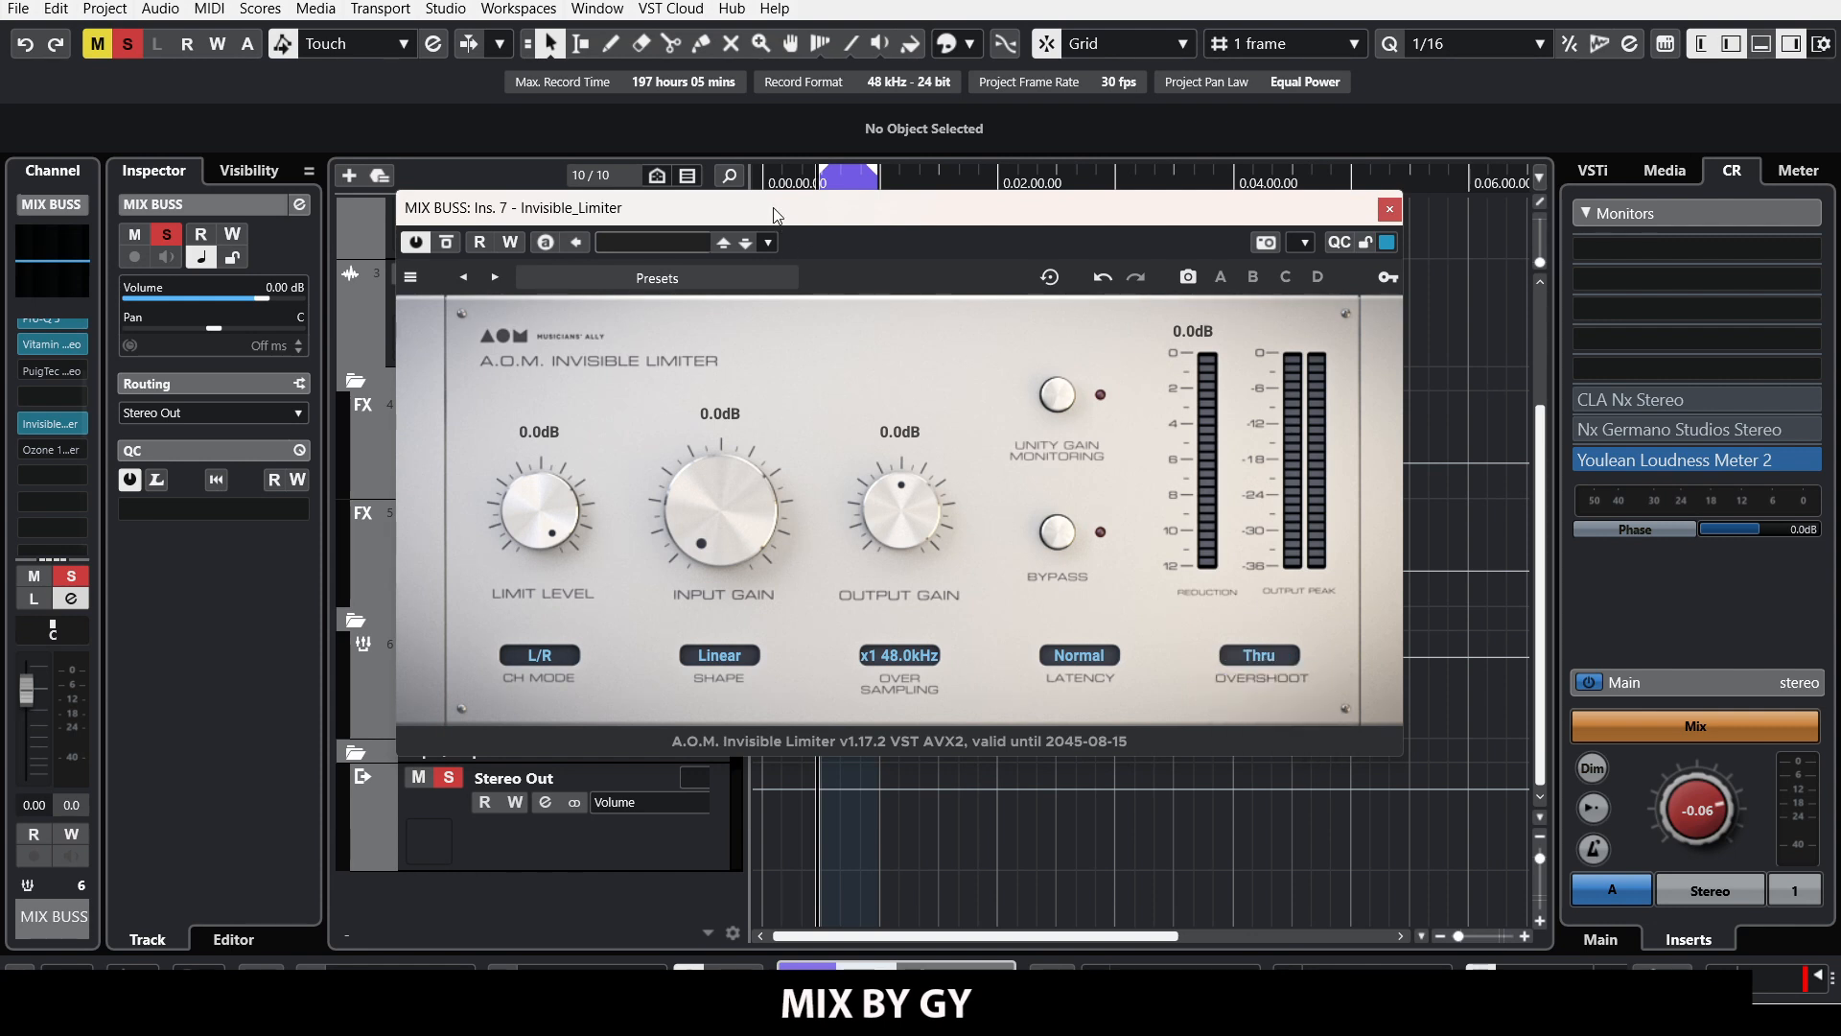
Step: Compare the playing loop with Invisible_Limiter bypassed and active several times, leave it active, and close its editor
drag(777, 215, 795, 276)
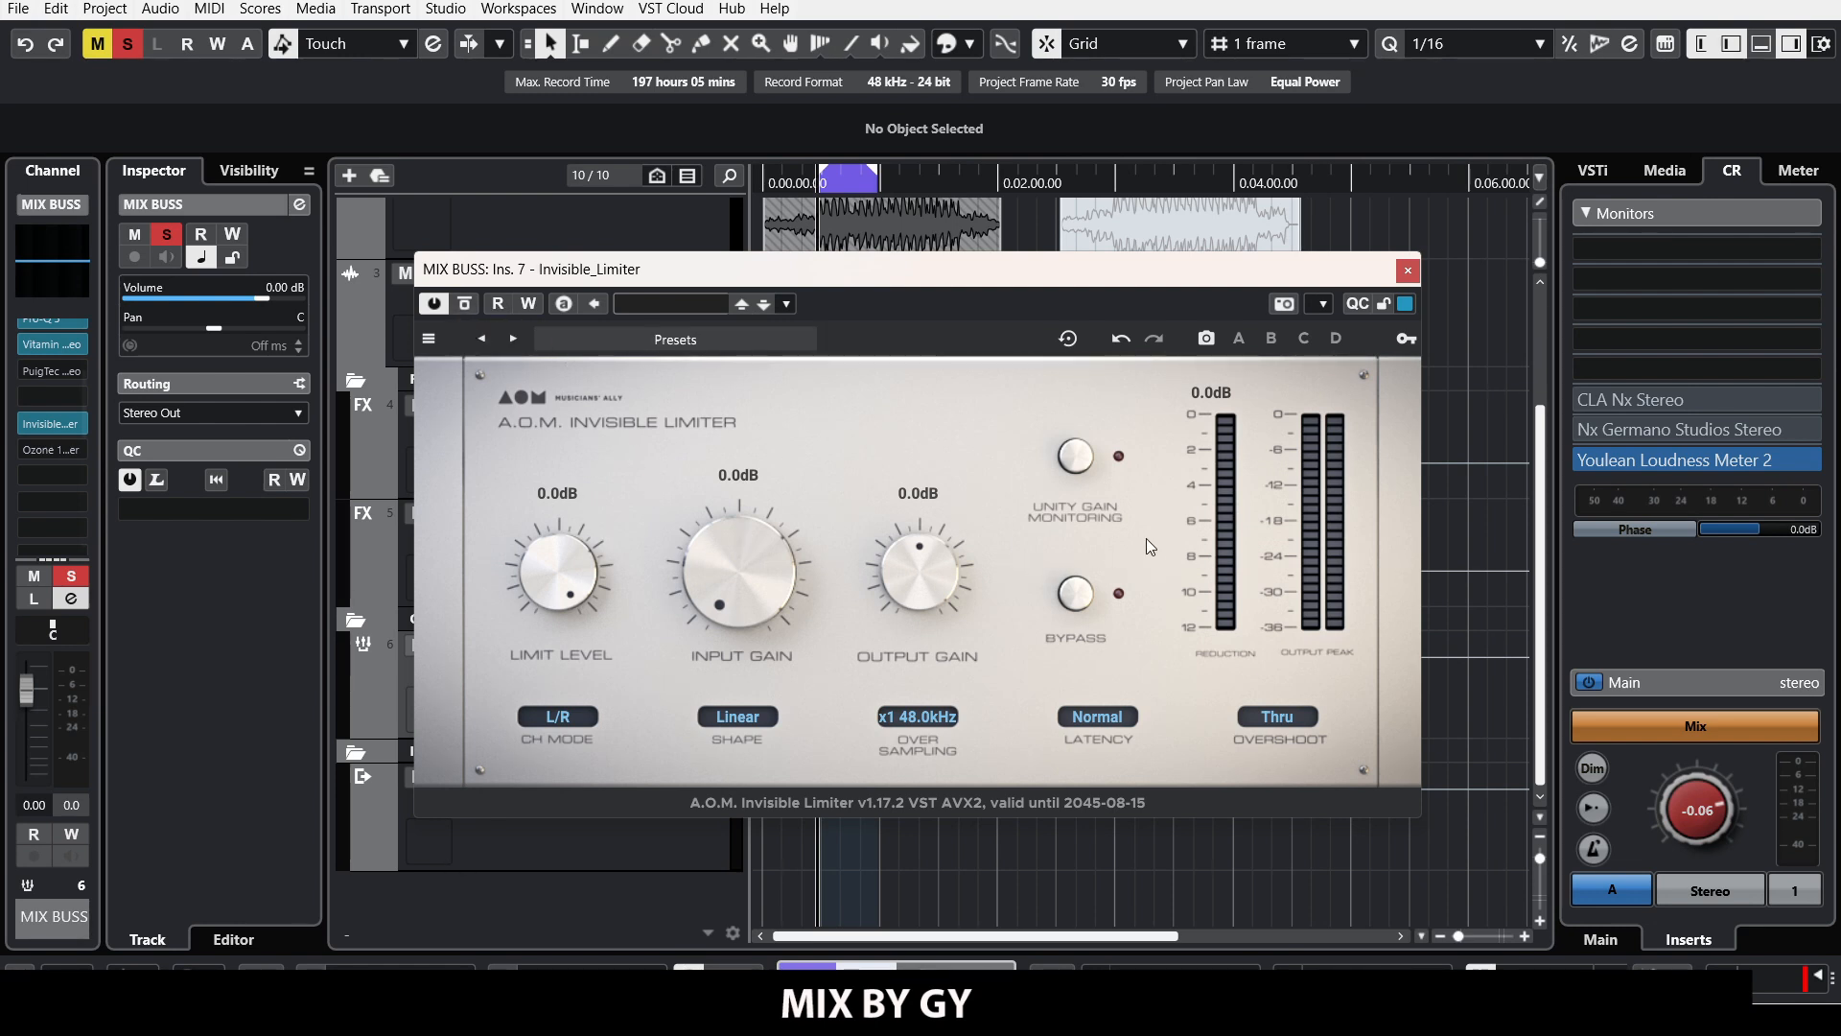
click(465, 304)
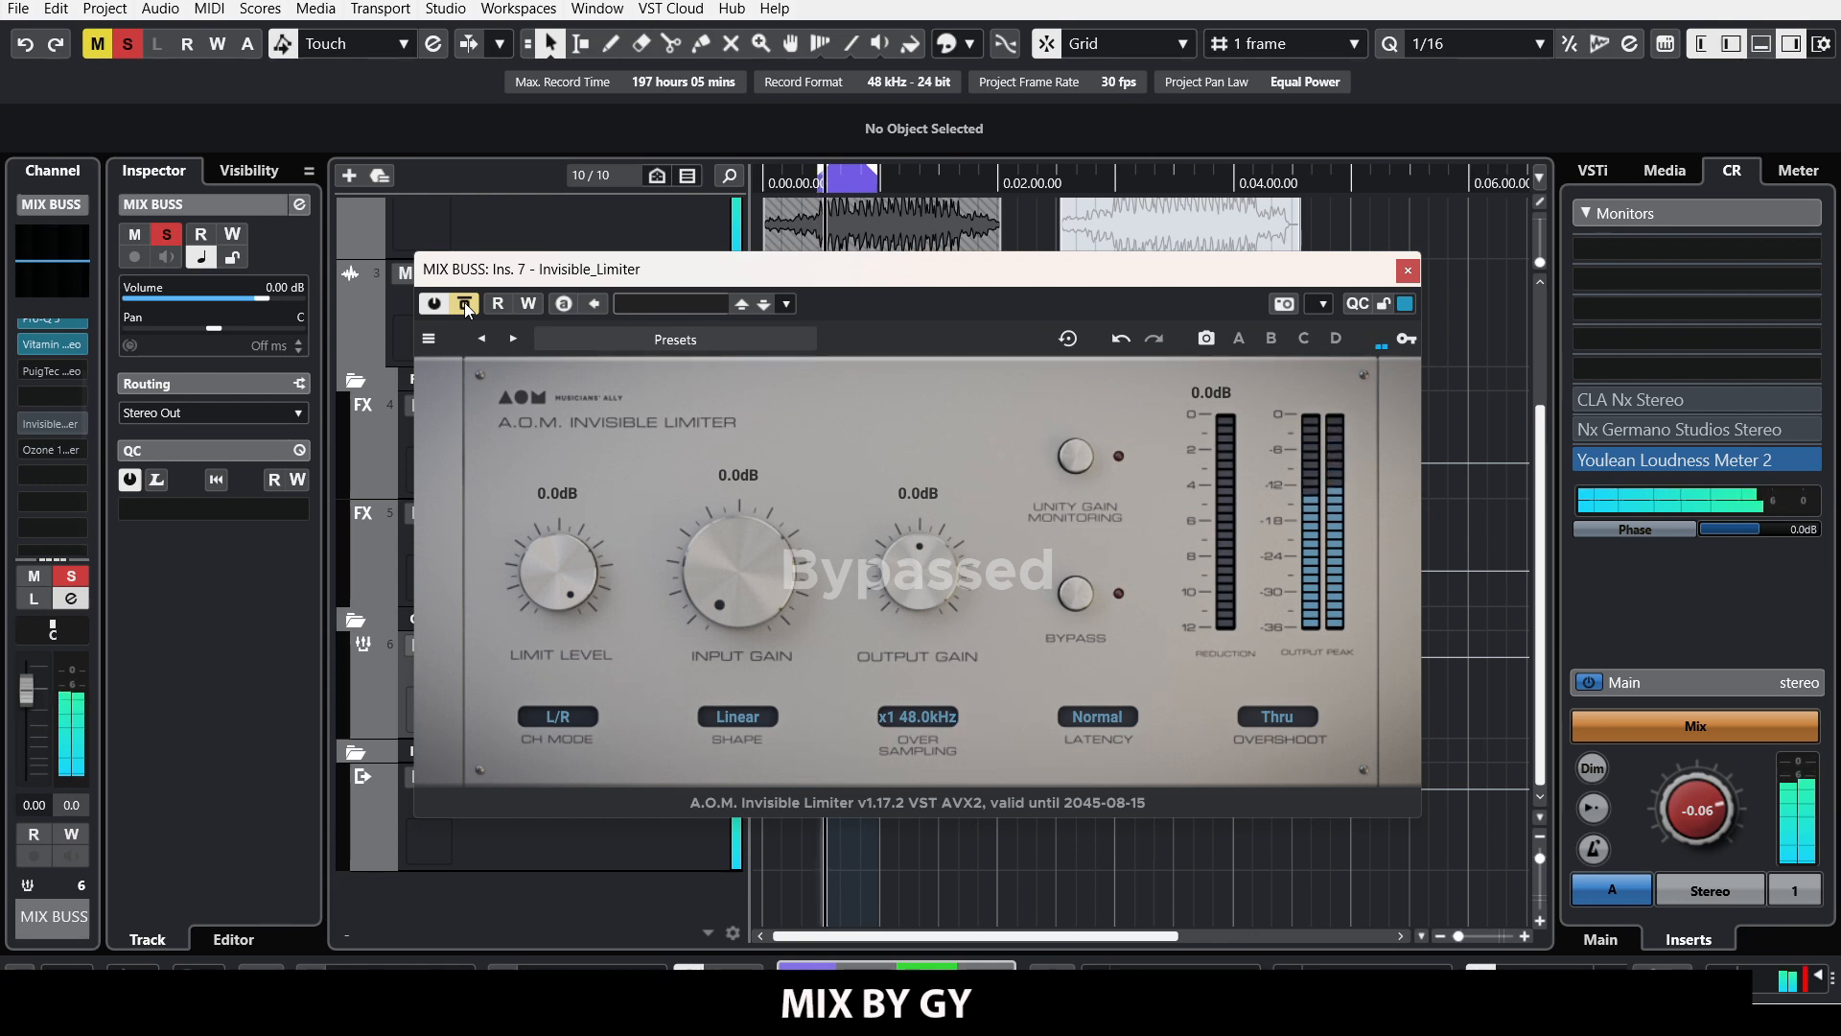
click(464, 303)
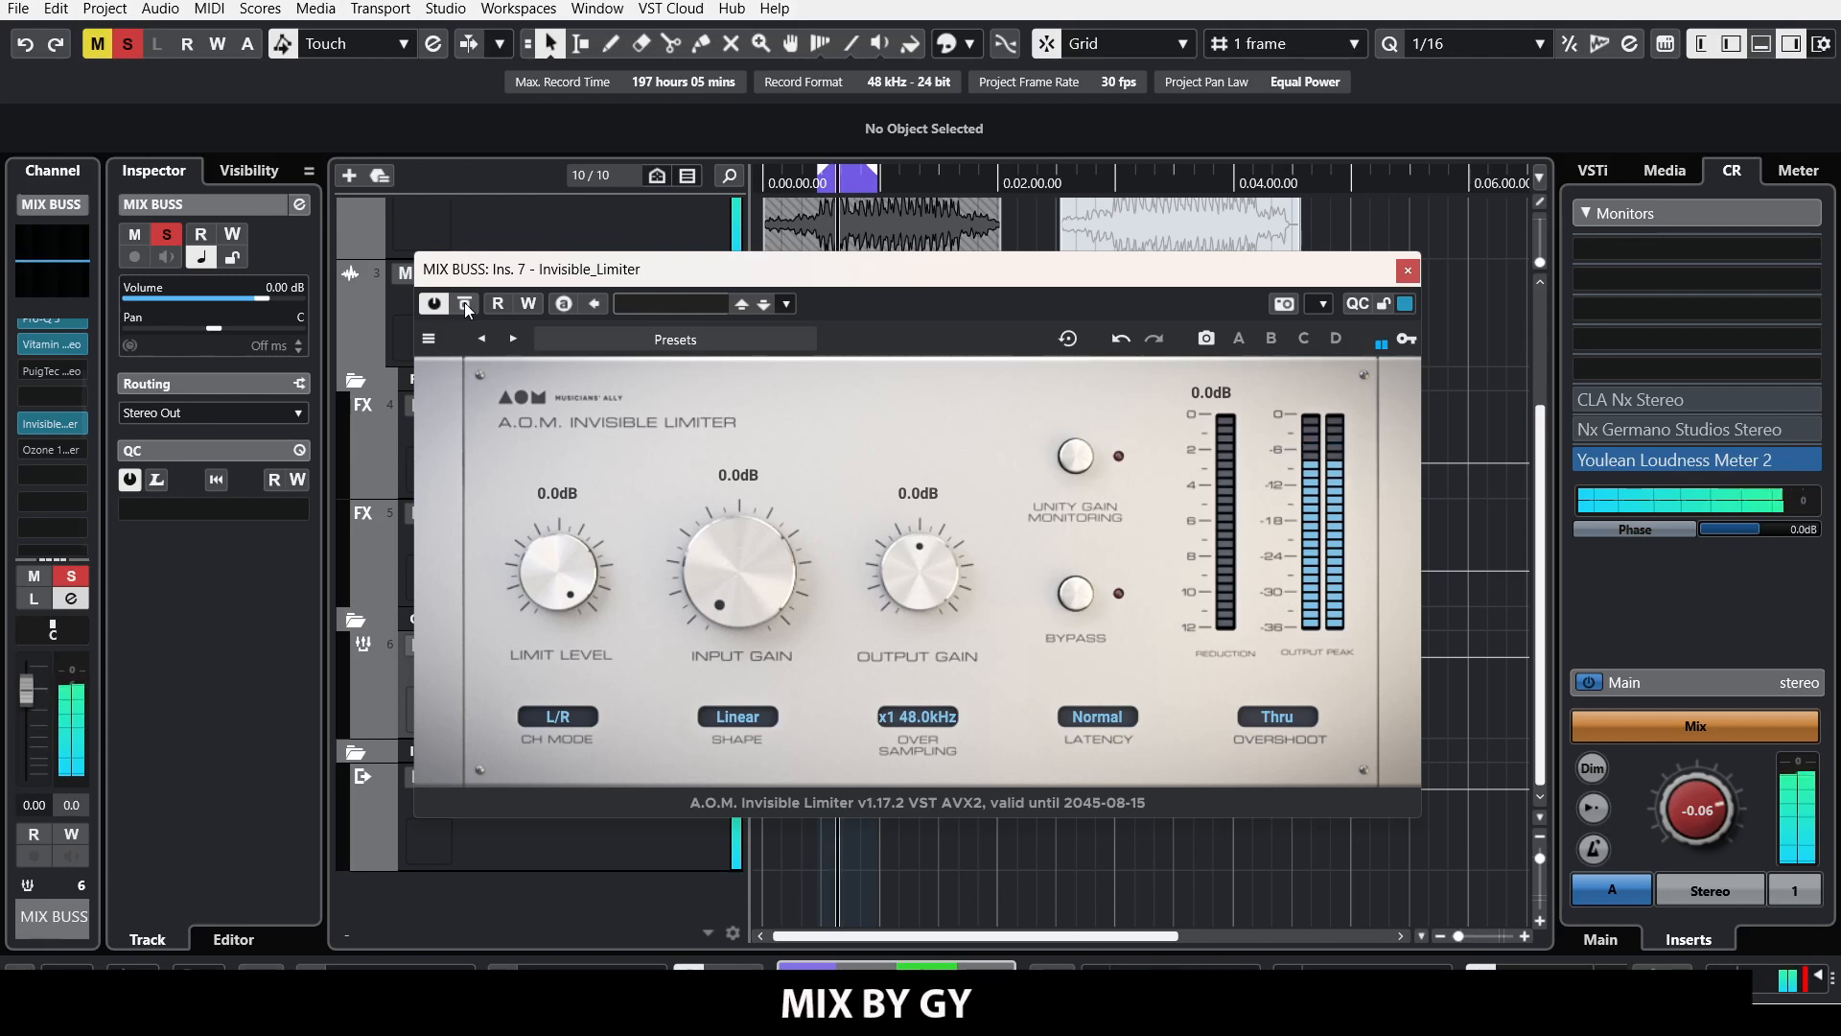
click(464, 303)
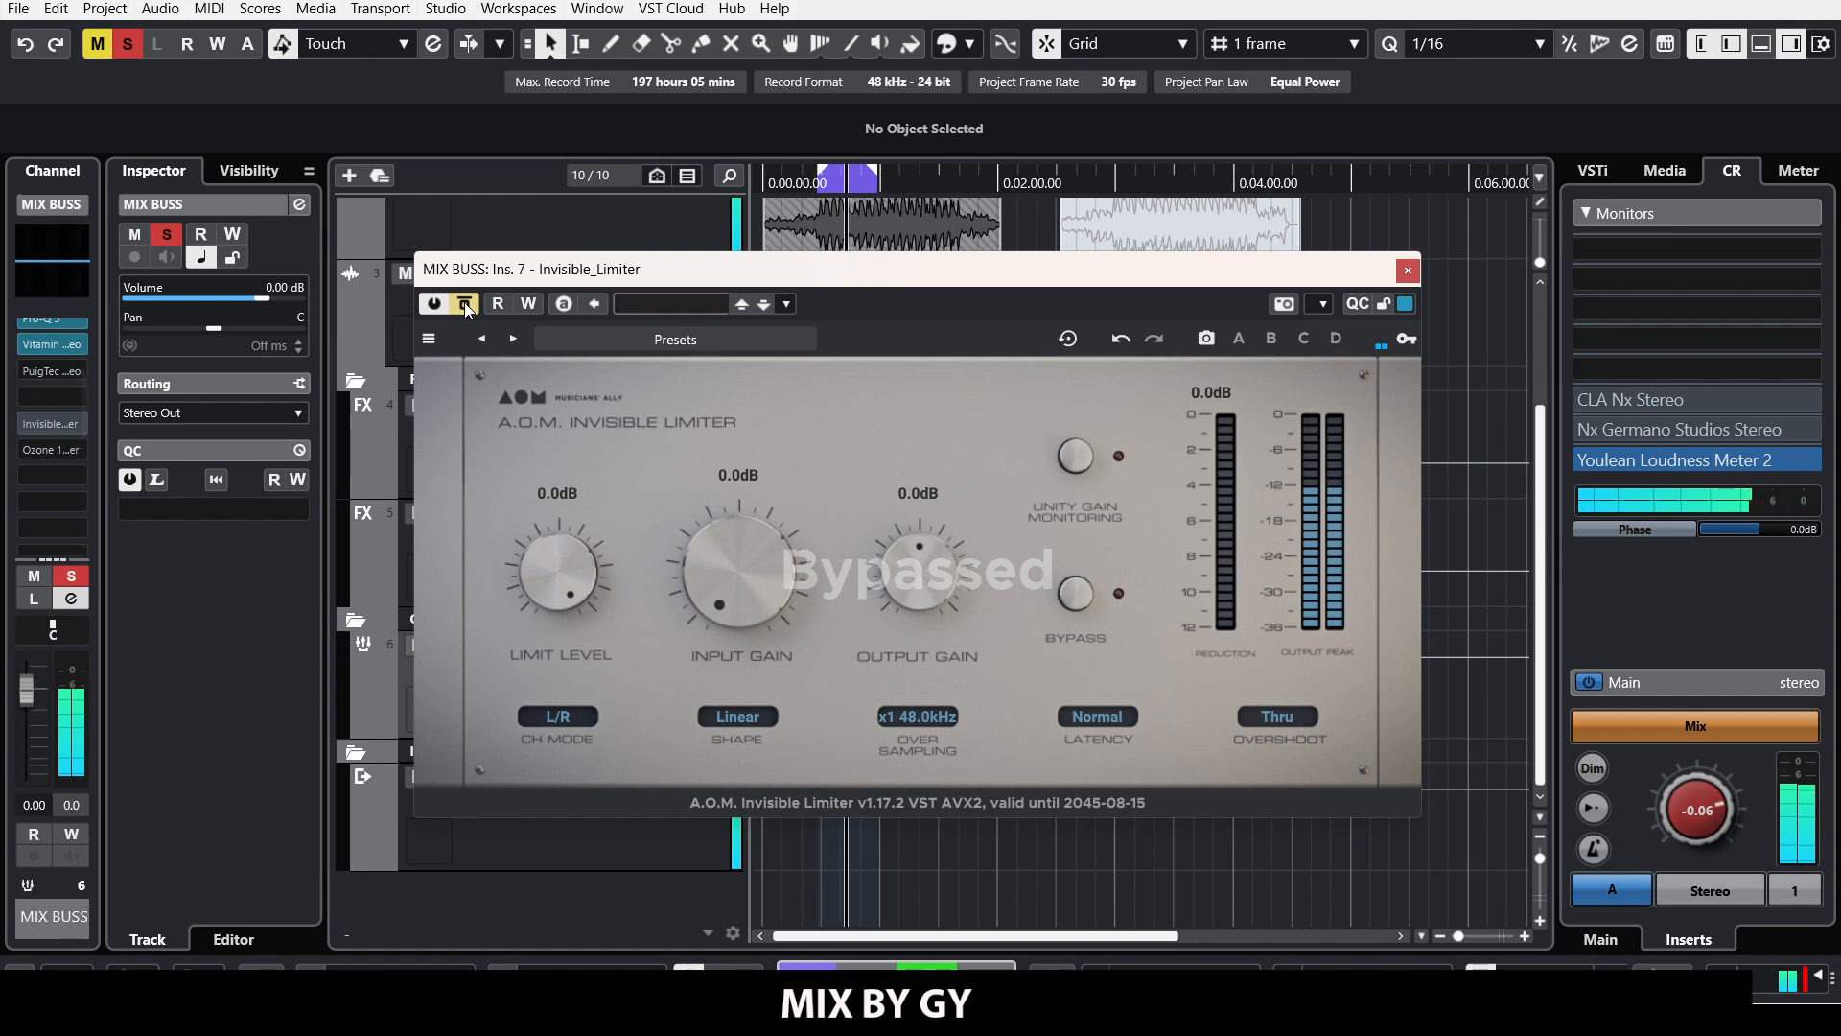
click(465, 304)
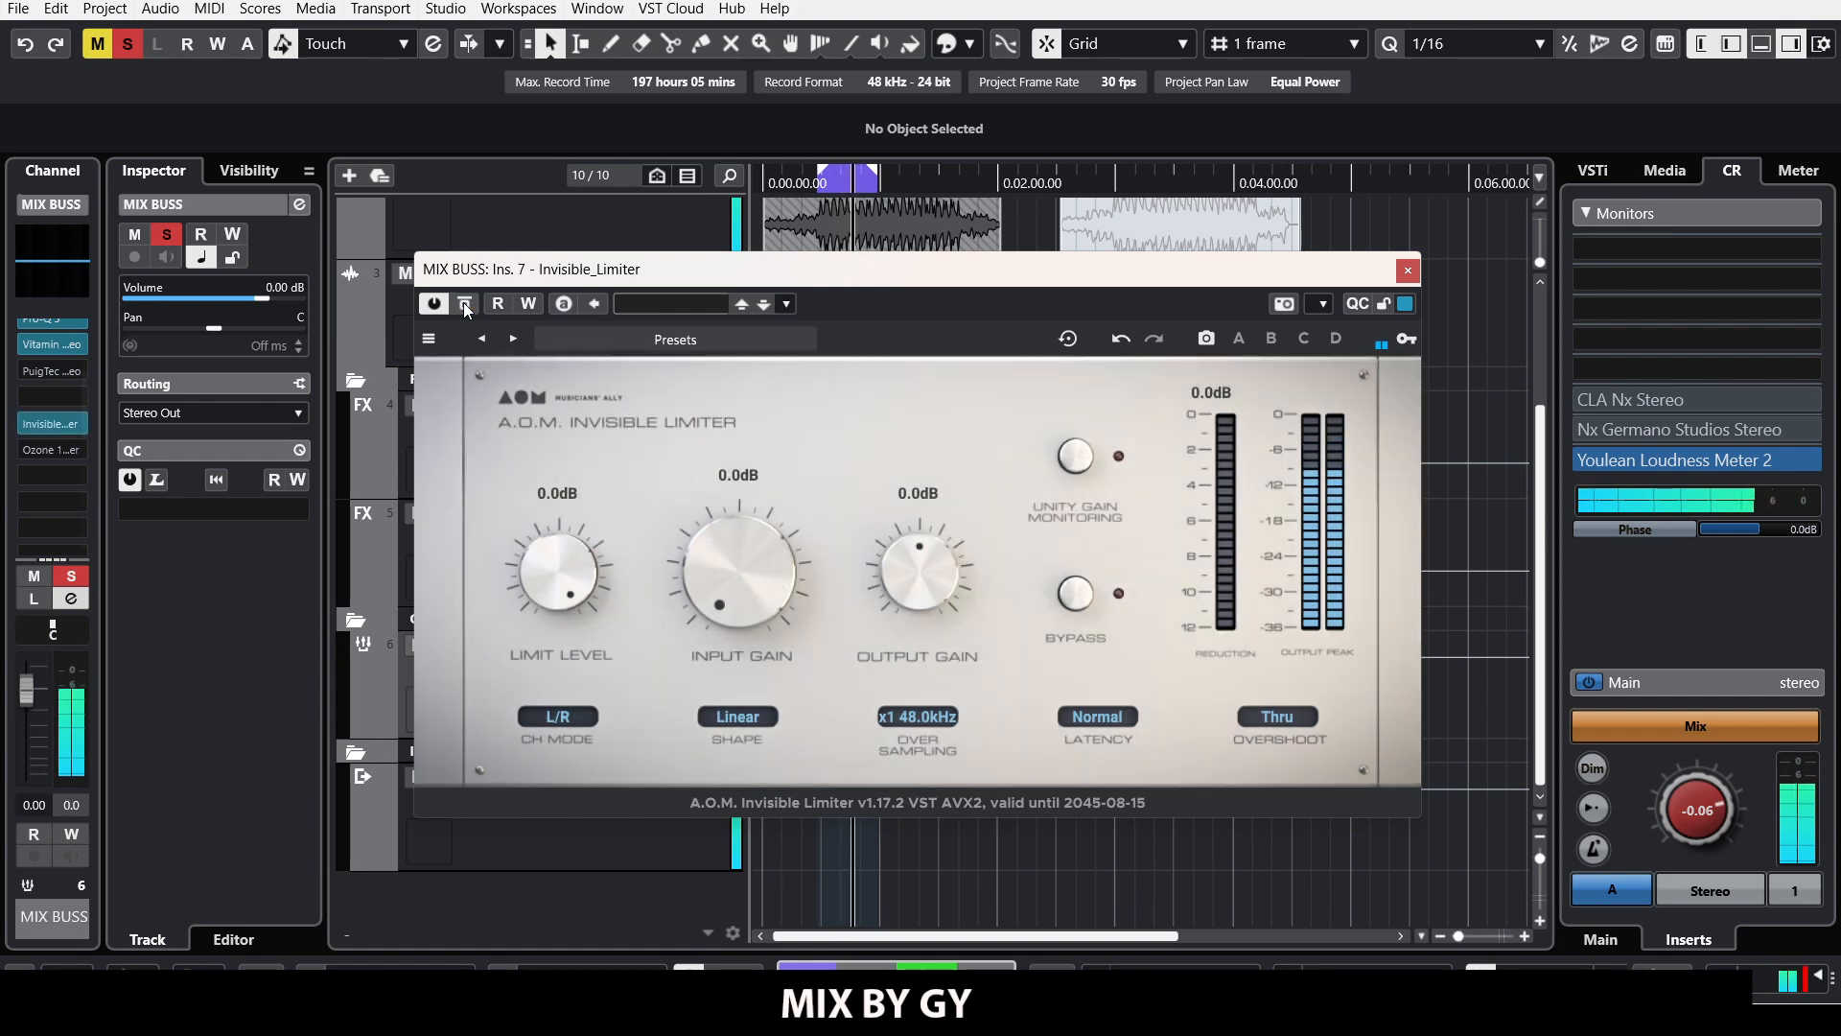
click(465, 304)
click(465, 304)
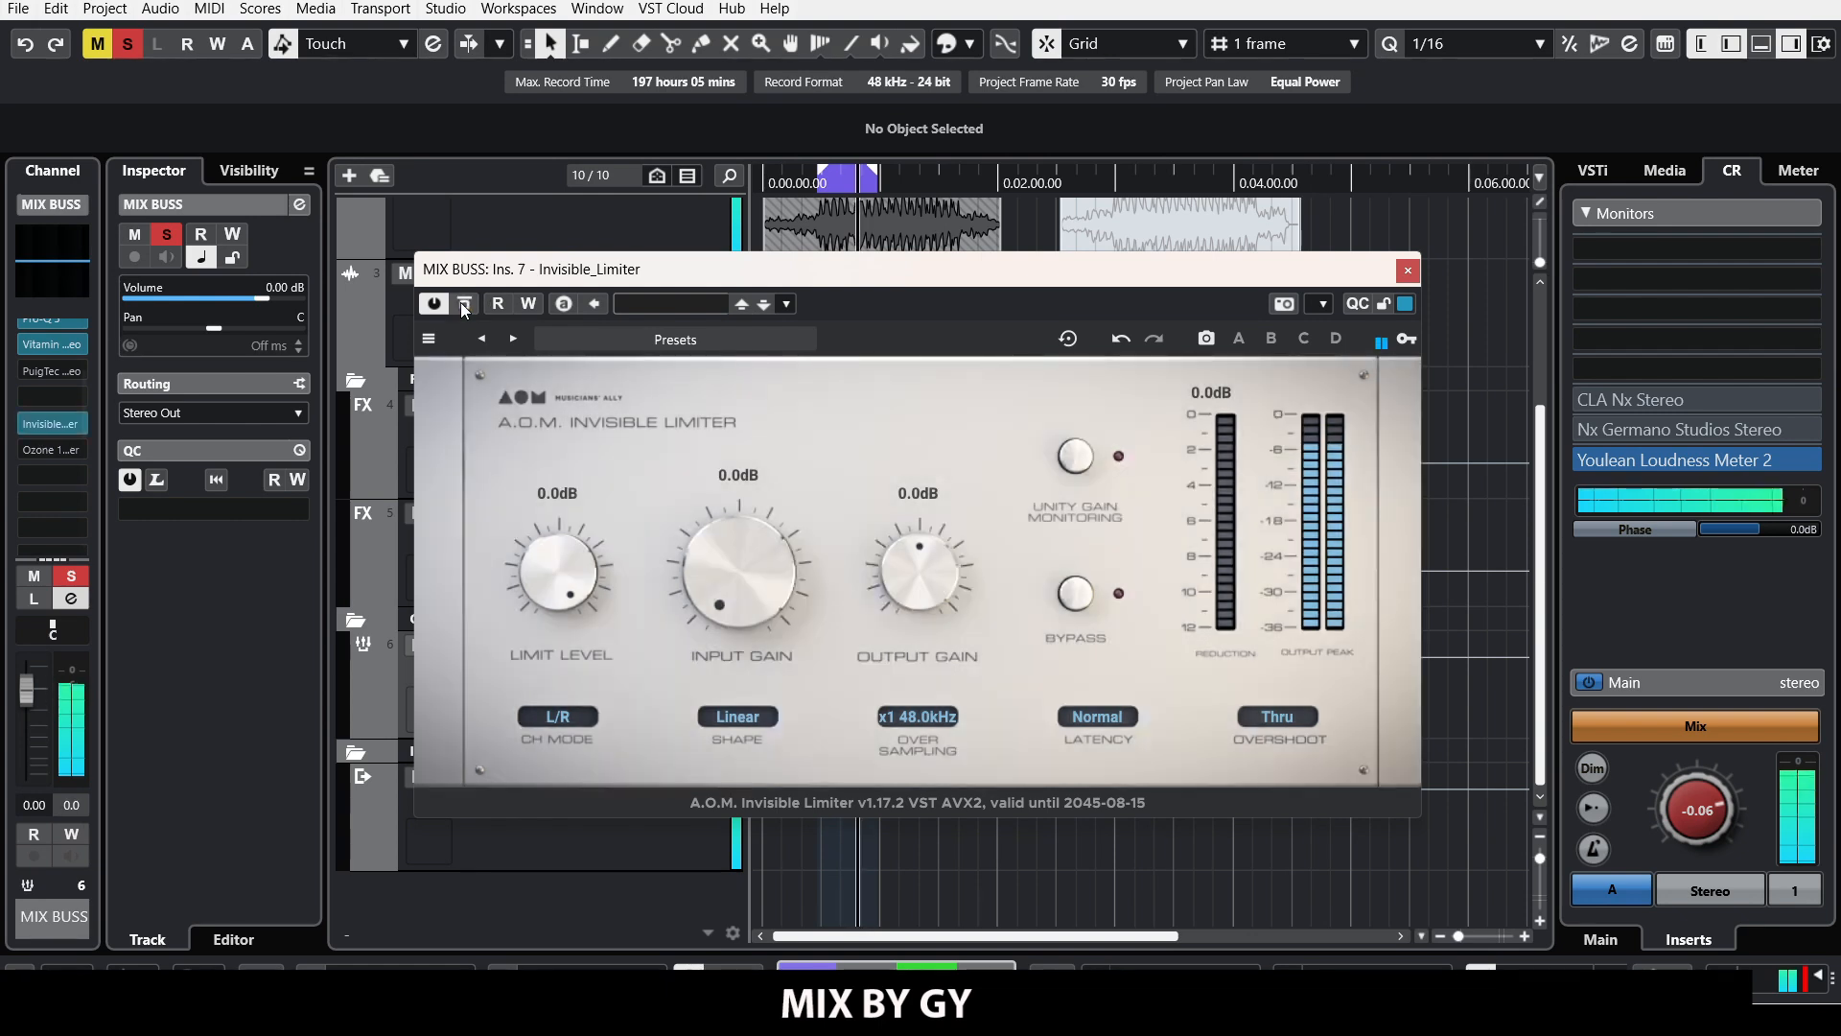
click(464, 304)
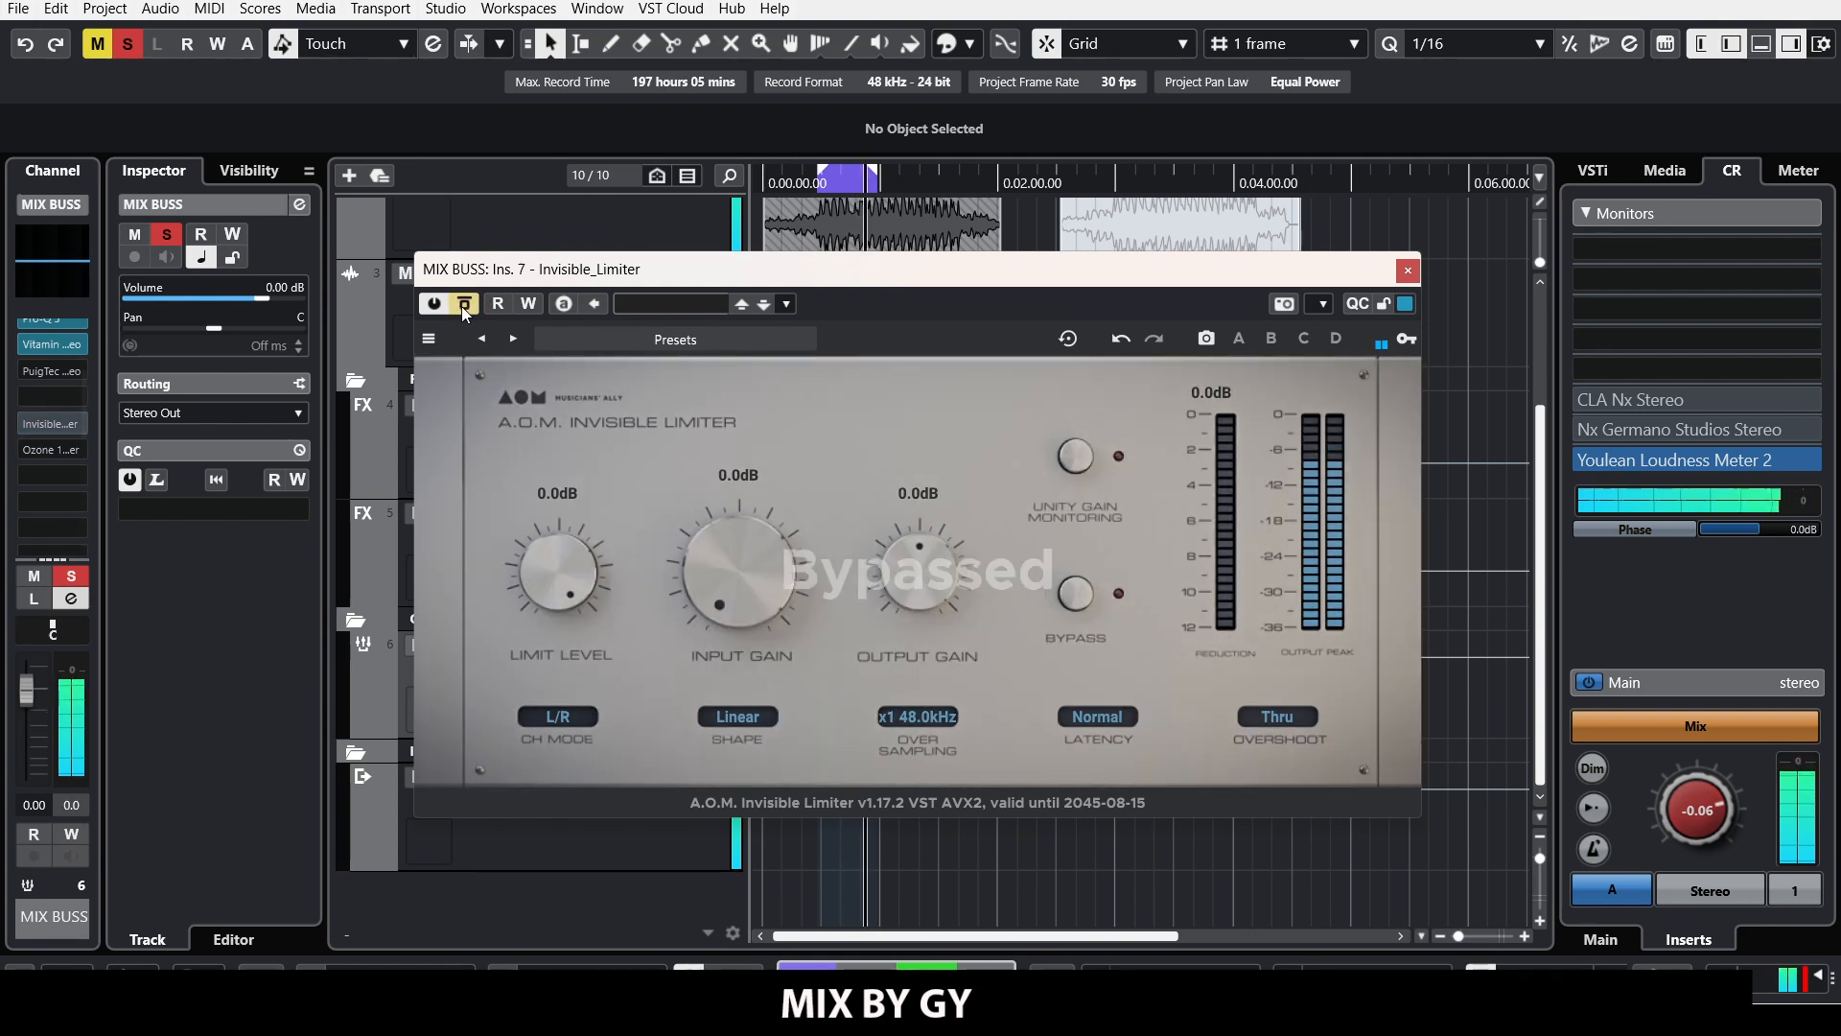
click(463, 304)
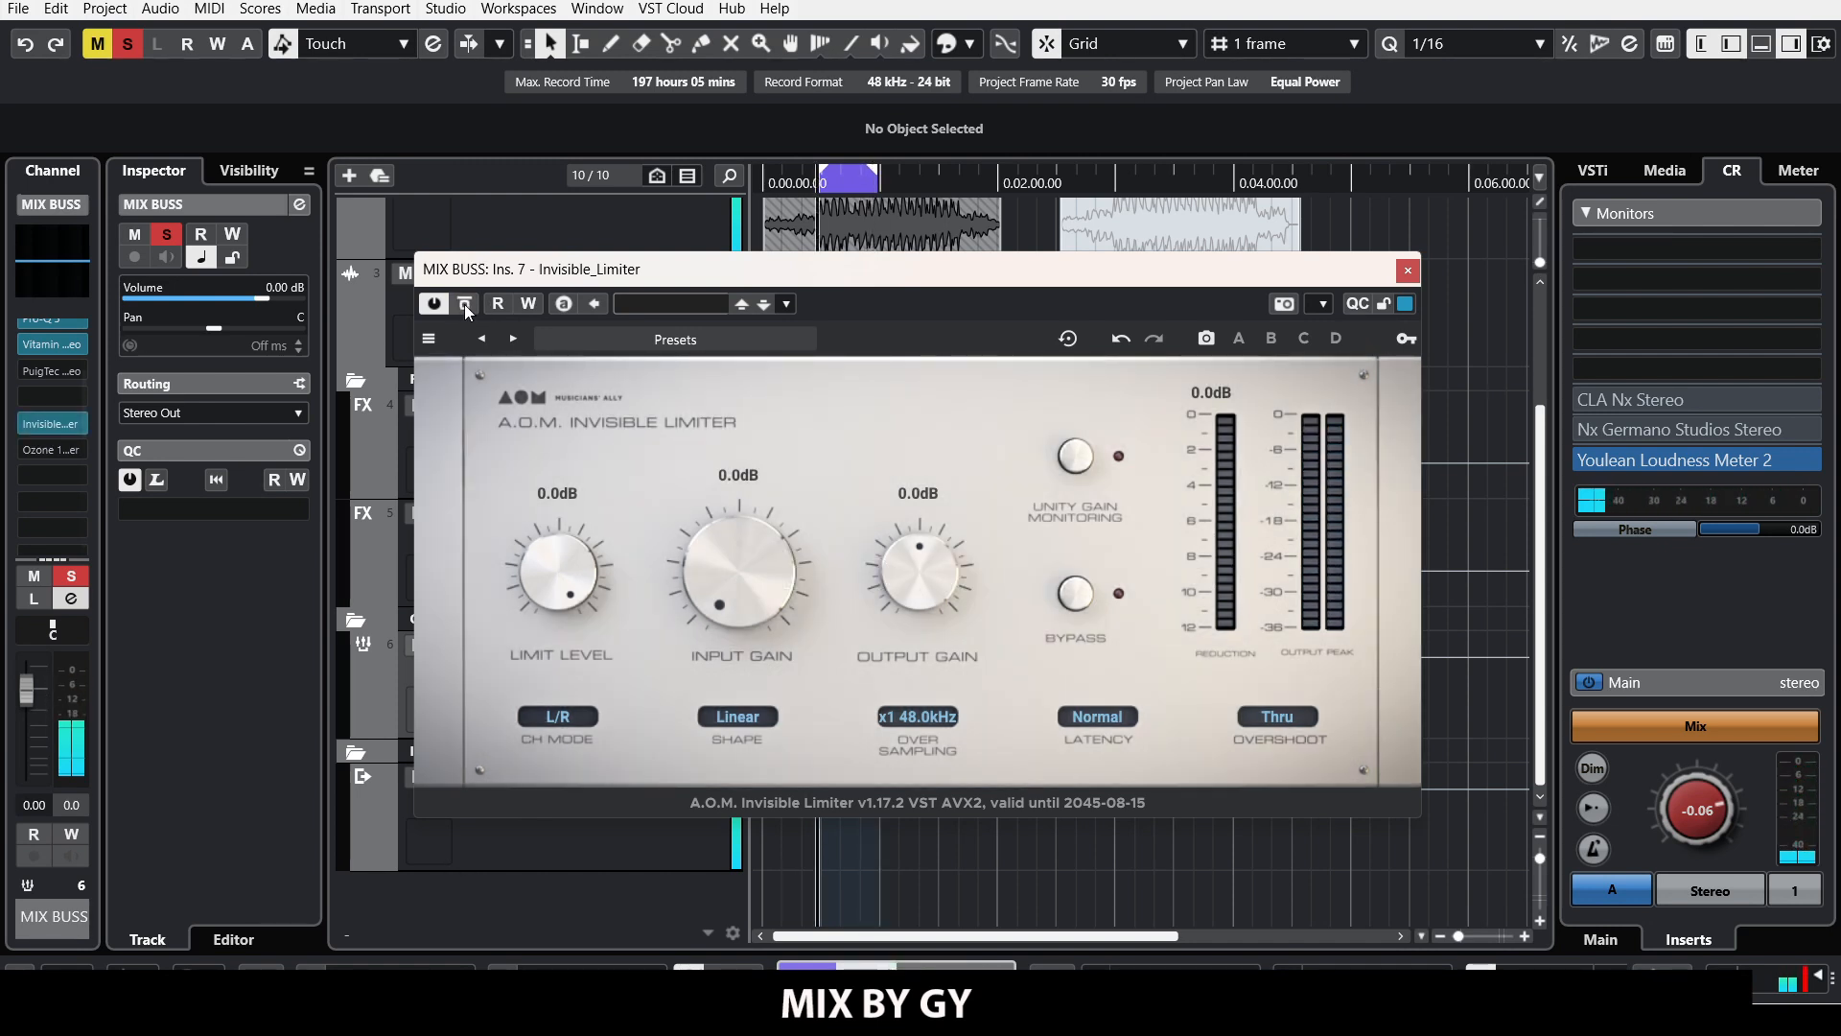
click(1404, 270)
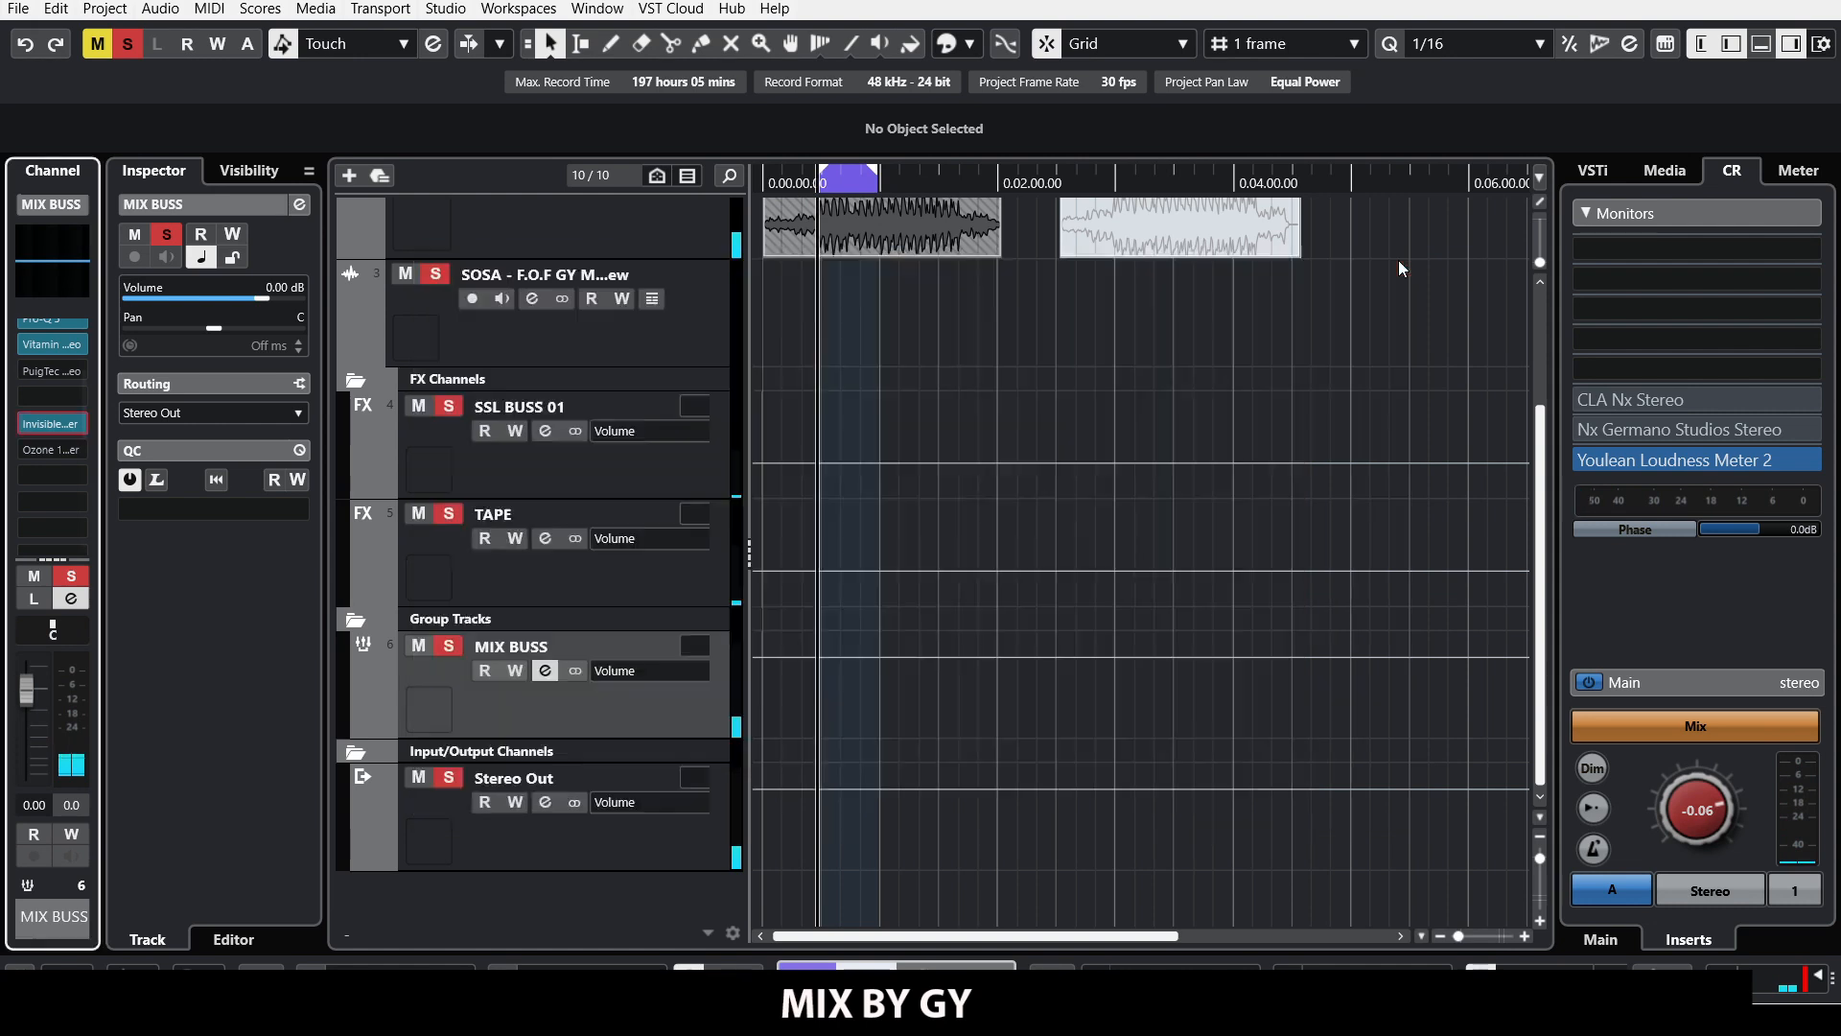
Step: Activate the GW ToneCentric Stereo insert on MIX BUSS and open its editor
scroll(79, 482, down, 3)
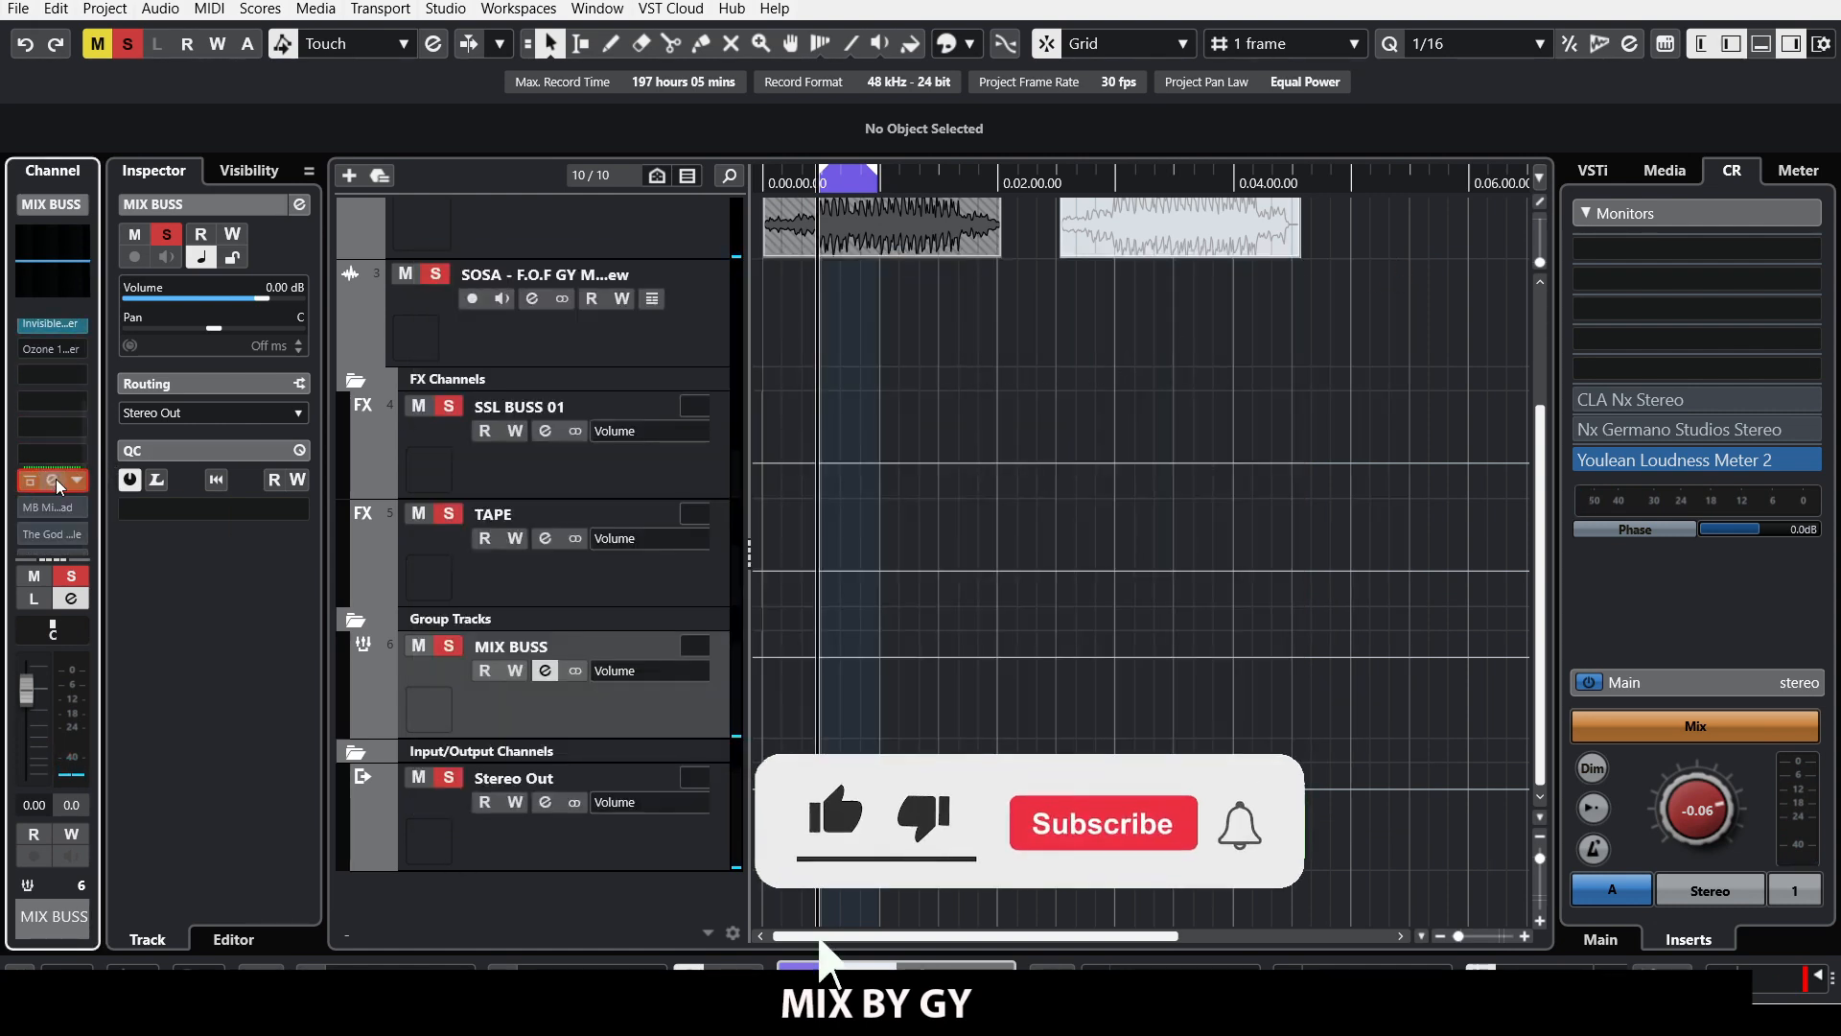
click(56, 479)
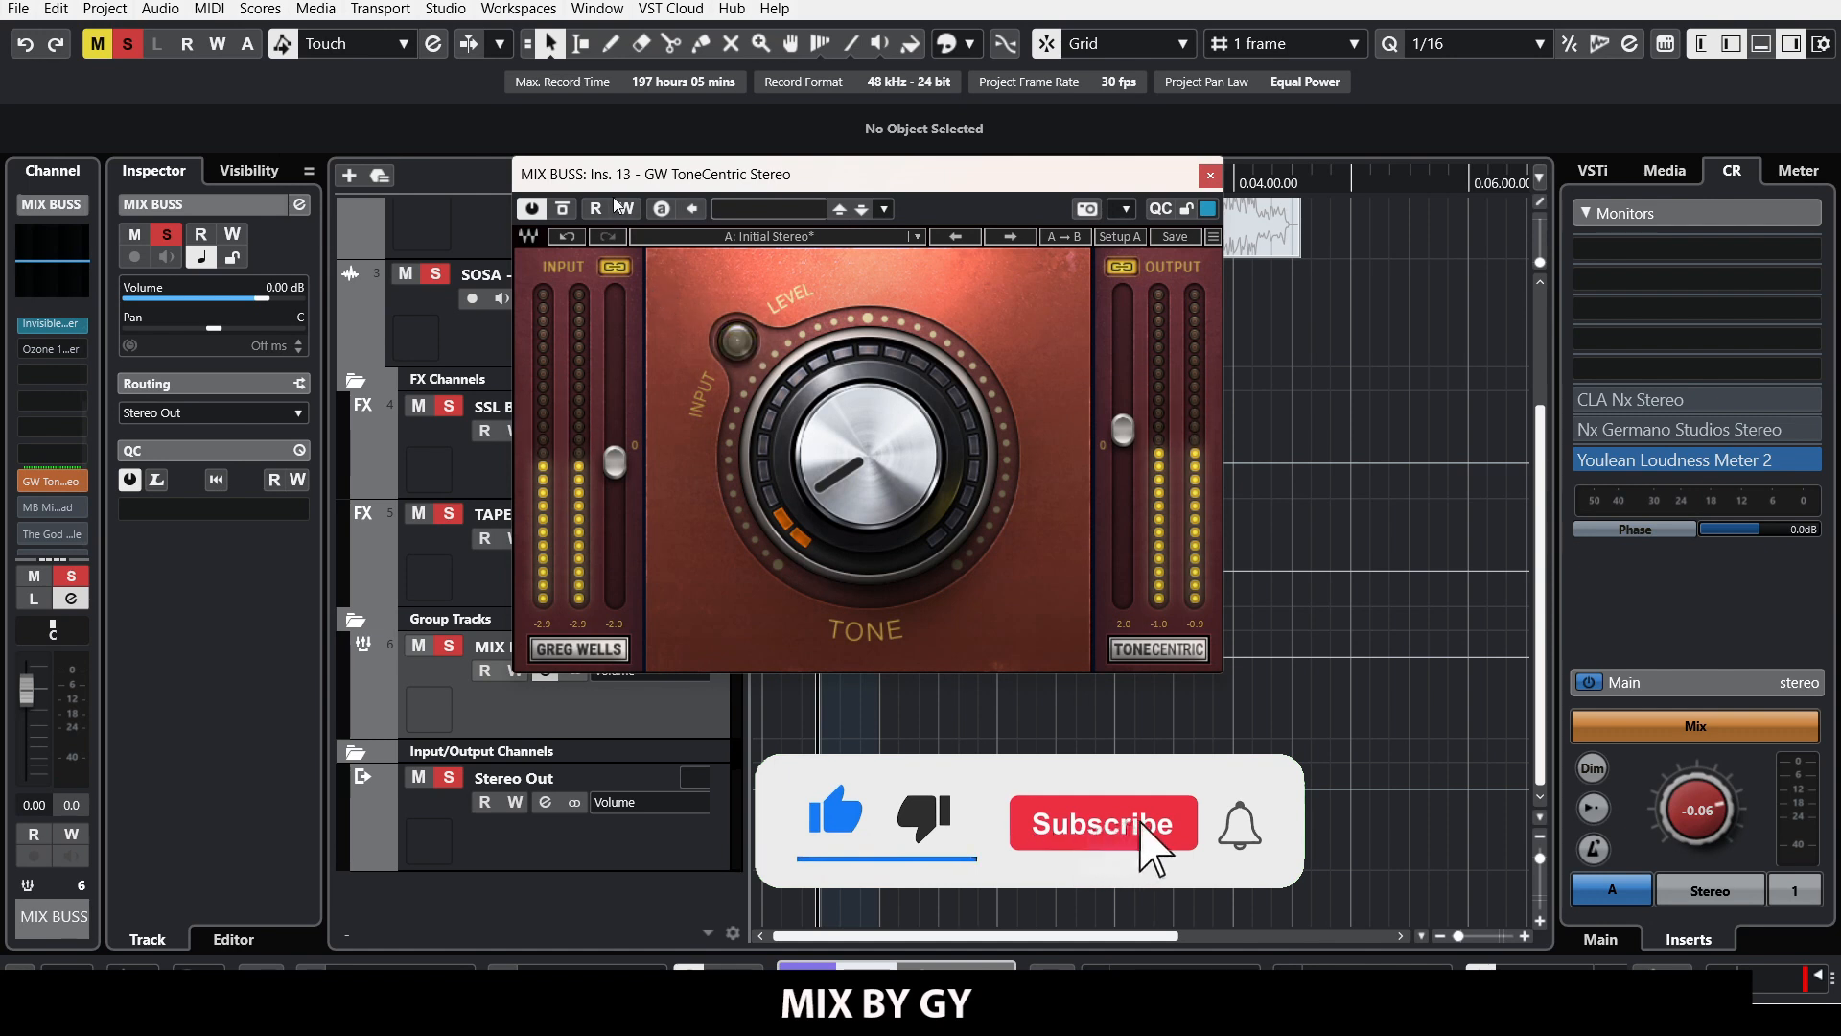
Step: Try raising the GW ToneCentric Tone amount to about 12.5 and turn it back down
drag(637, 179, 651, 204)
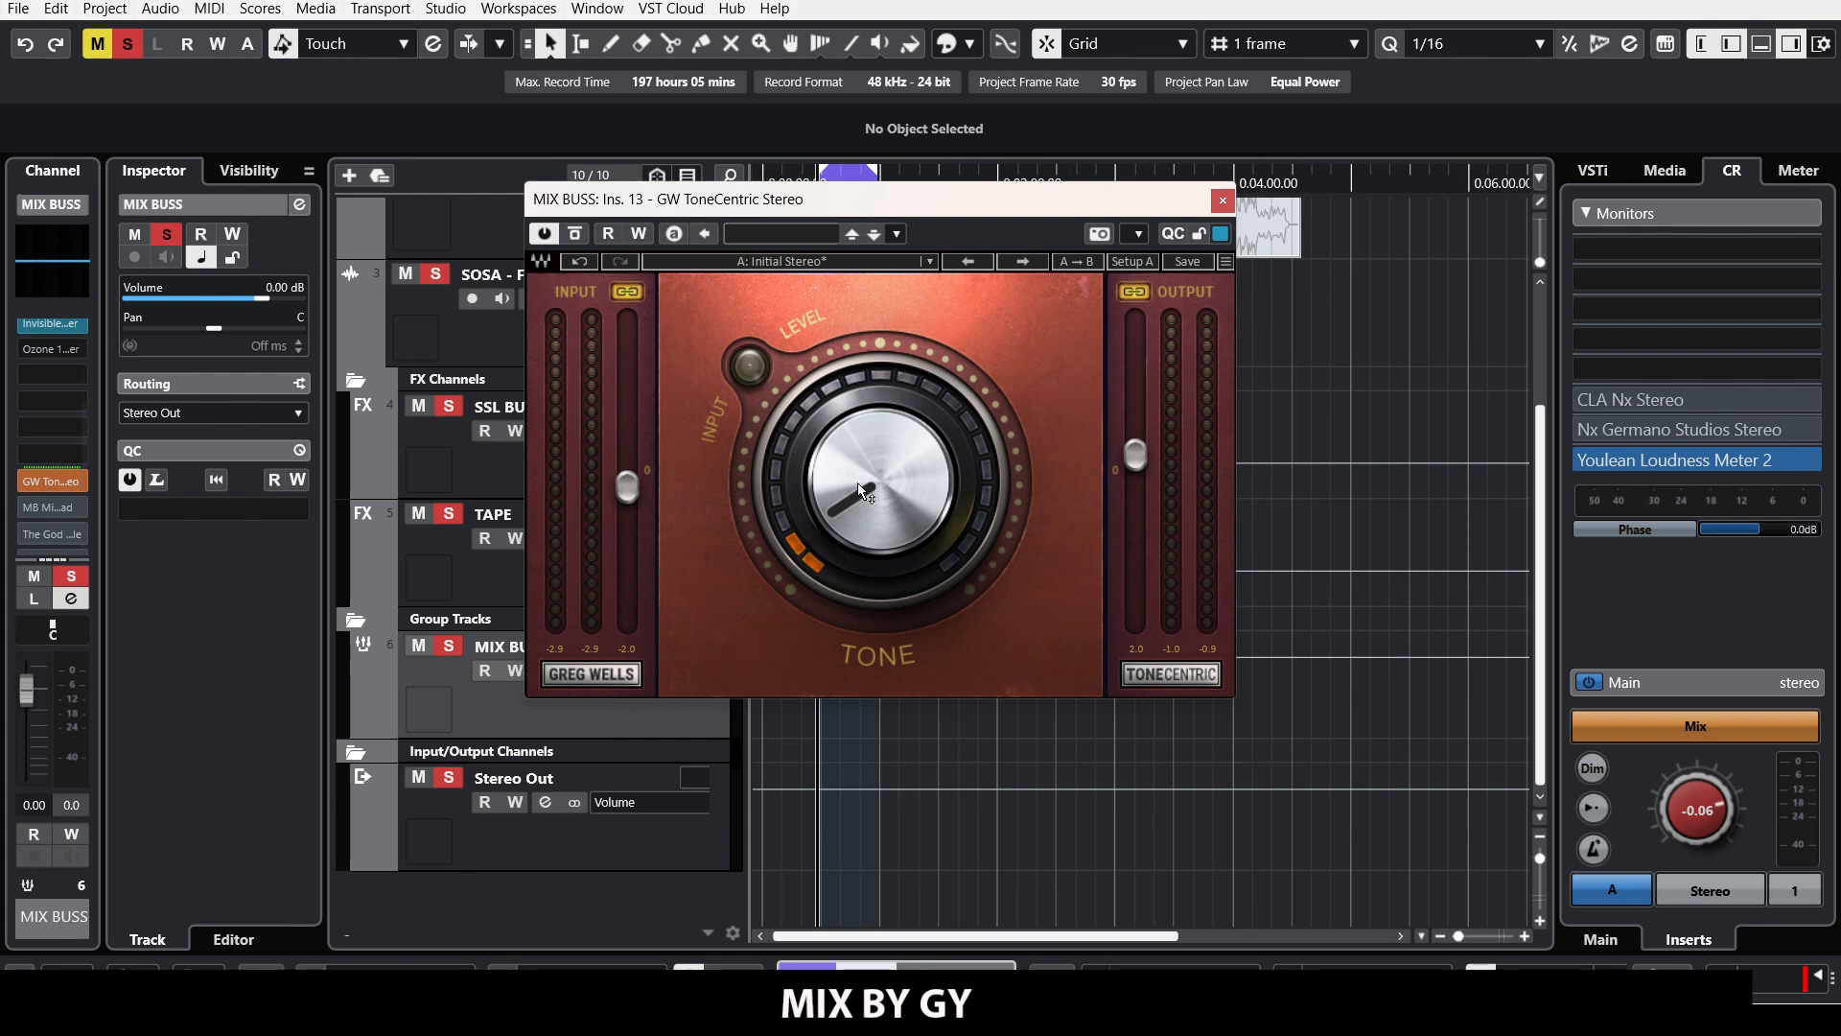
mouse_move(871, 503)
mouse_move(853, 514)
mouse_down()
mouse_move(854, 402)
mouse_move(854, 513)
mouse_move(854, 485)
mouse_up()
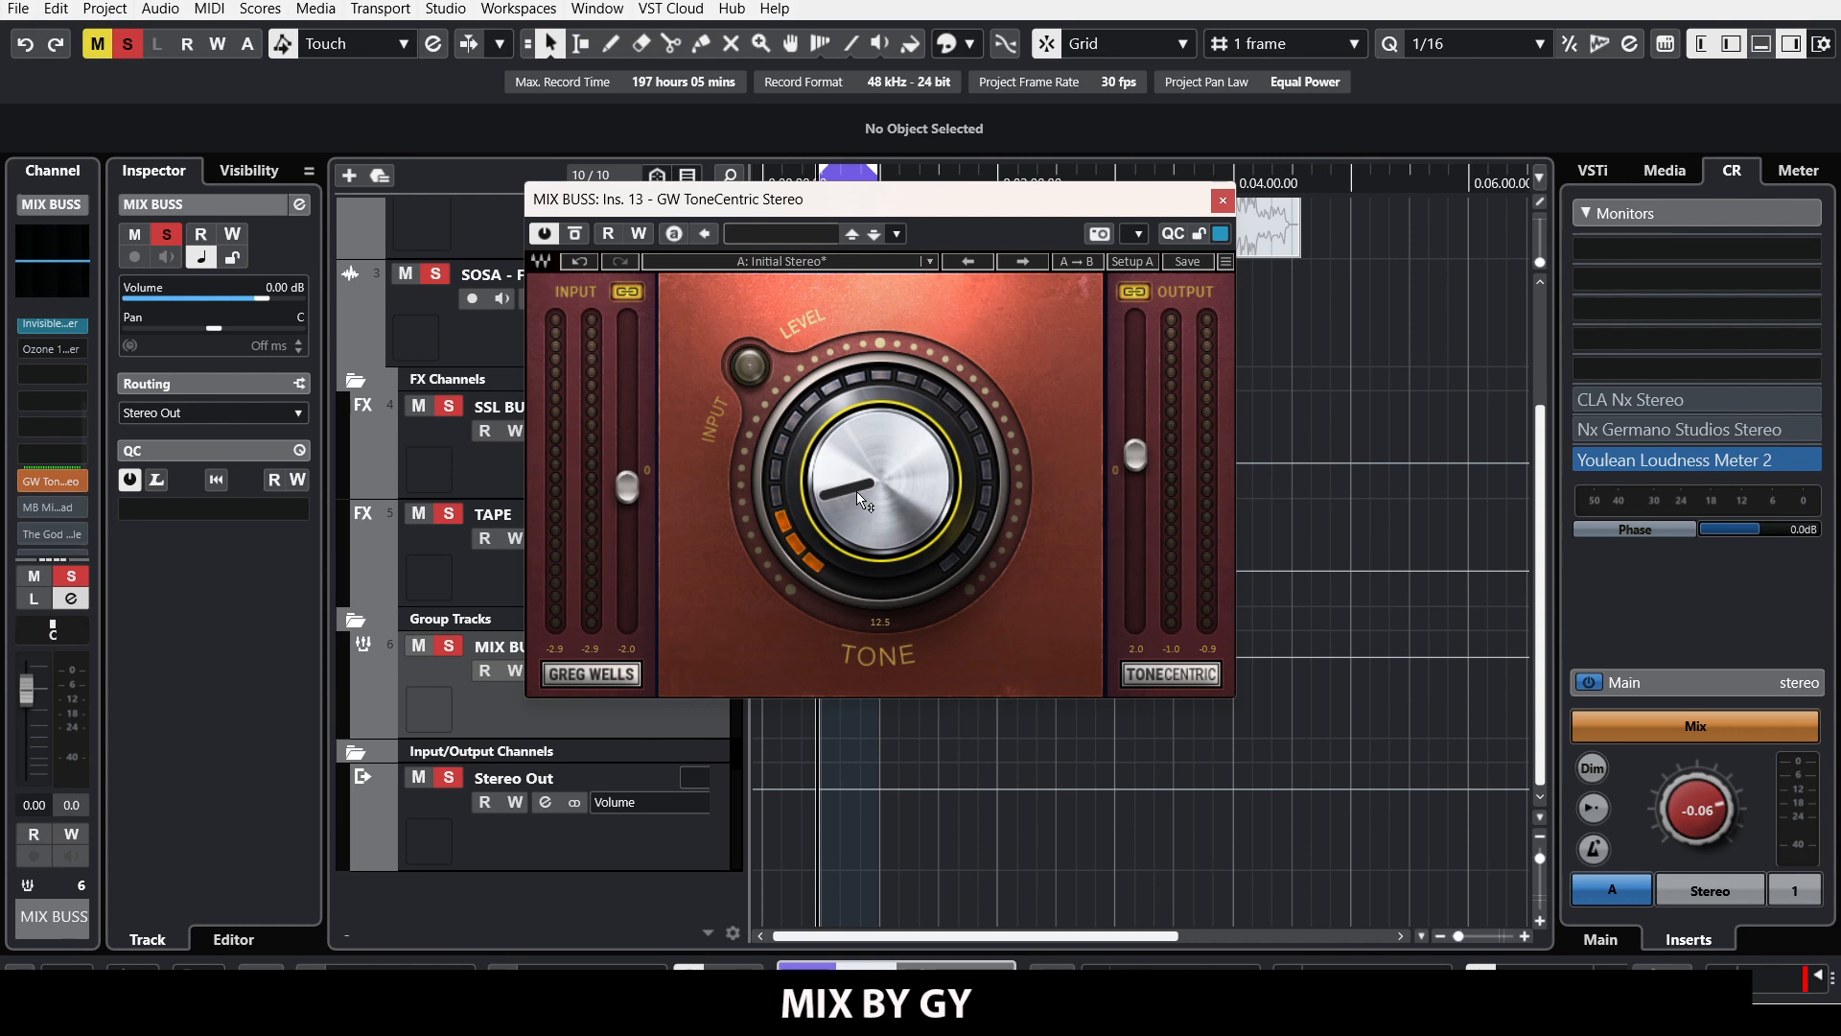
drag(860, 486, 860, 507)
Step: Play the loop and compare the sound with GW ToneCentric bypassed and active
click(574, 234)
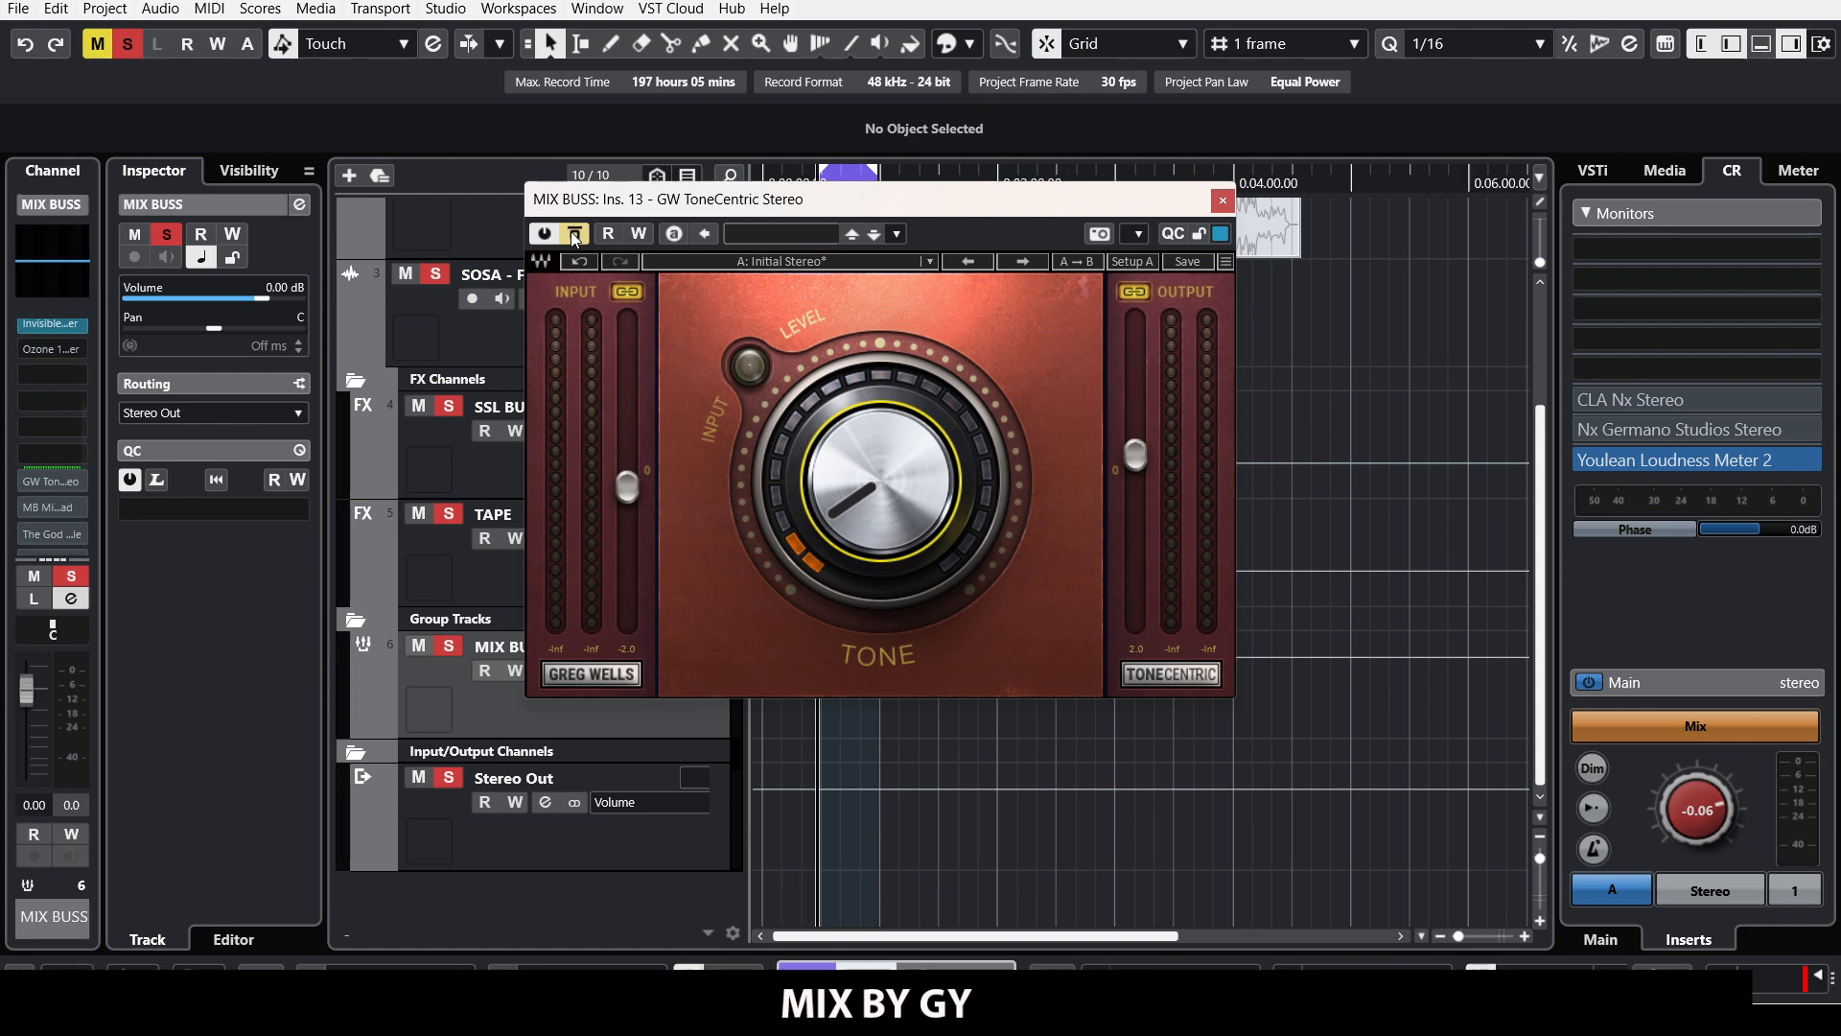
key(space)
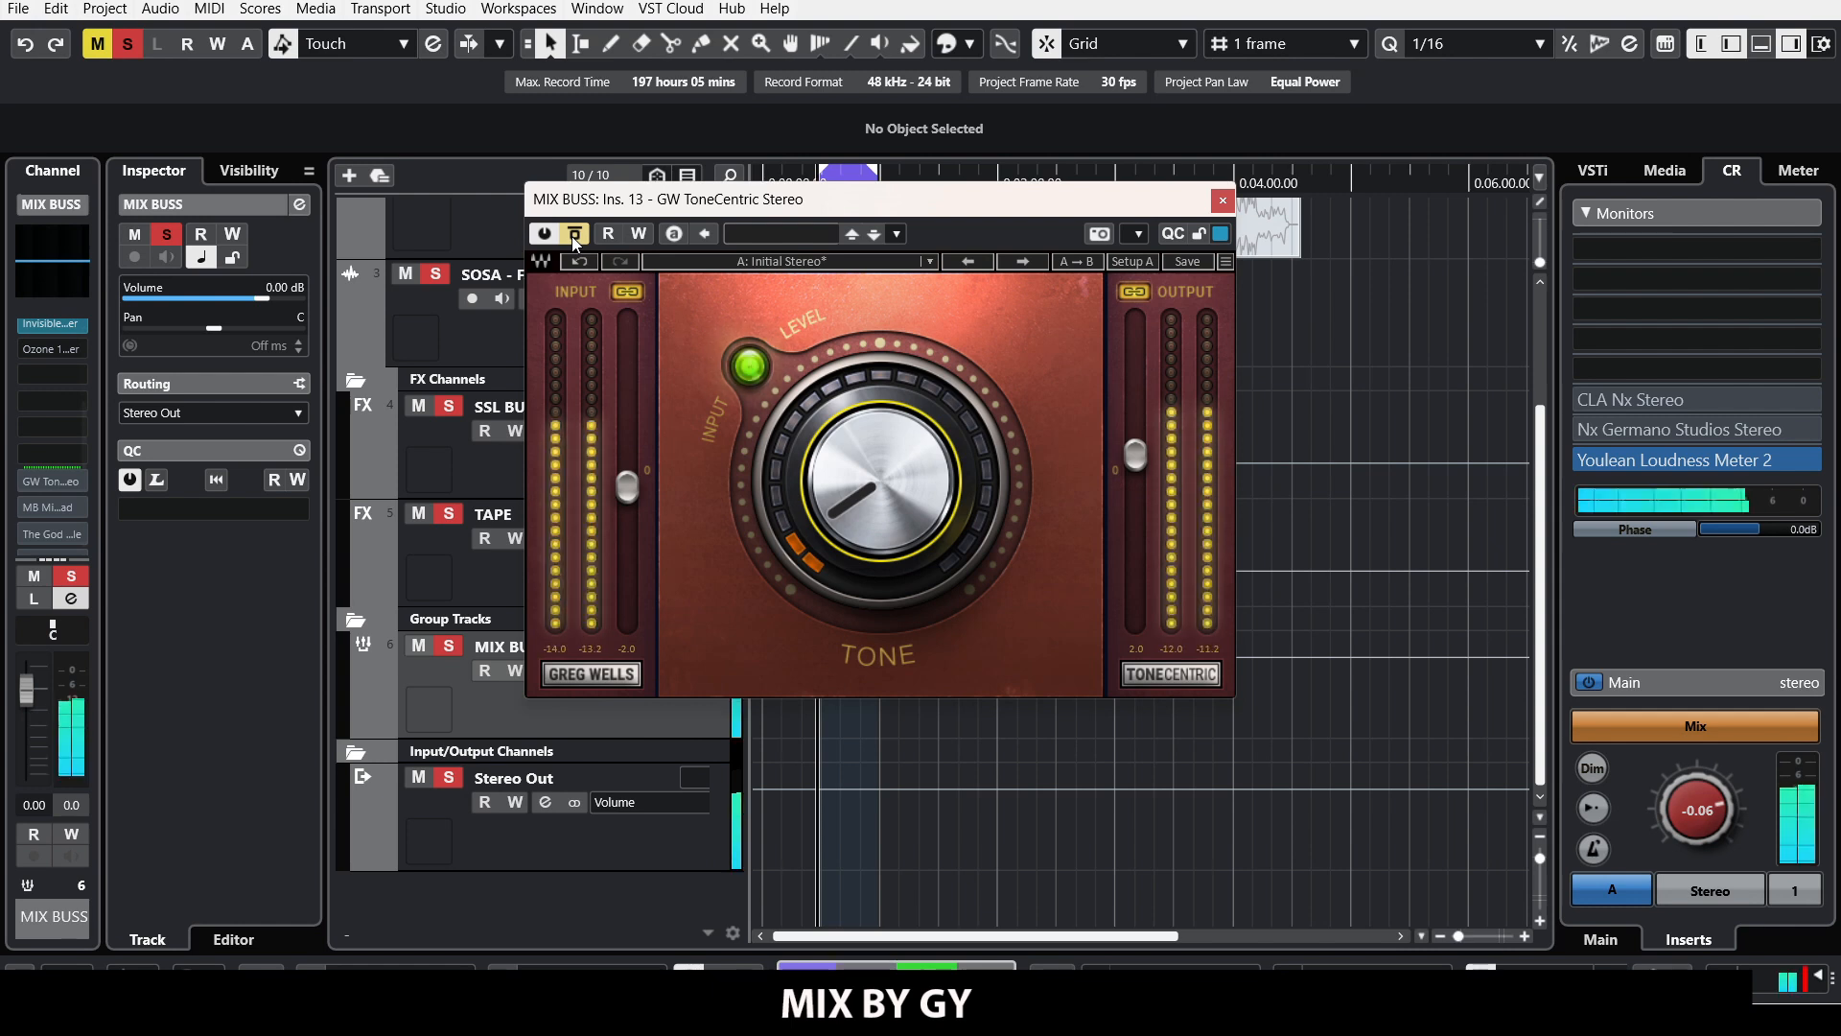
key(space)
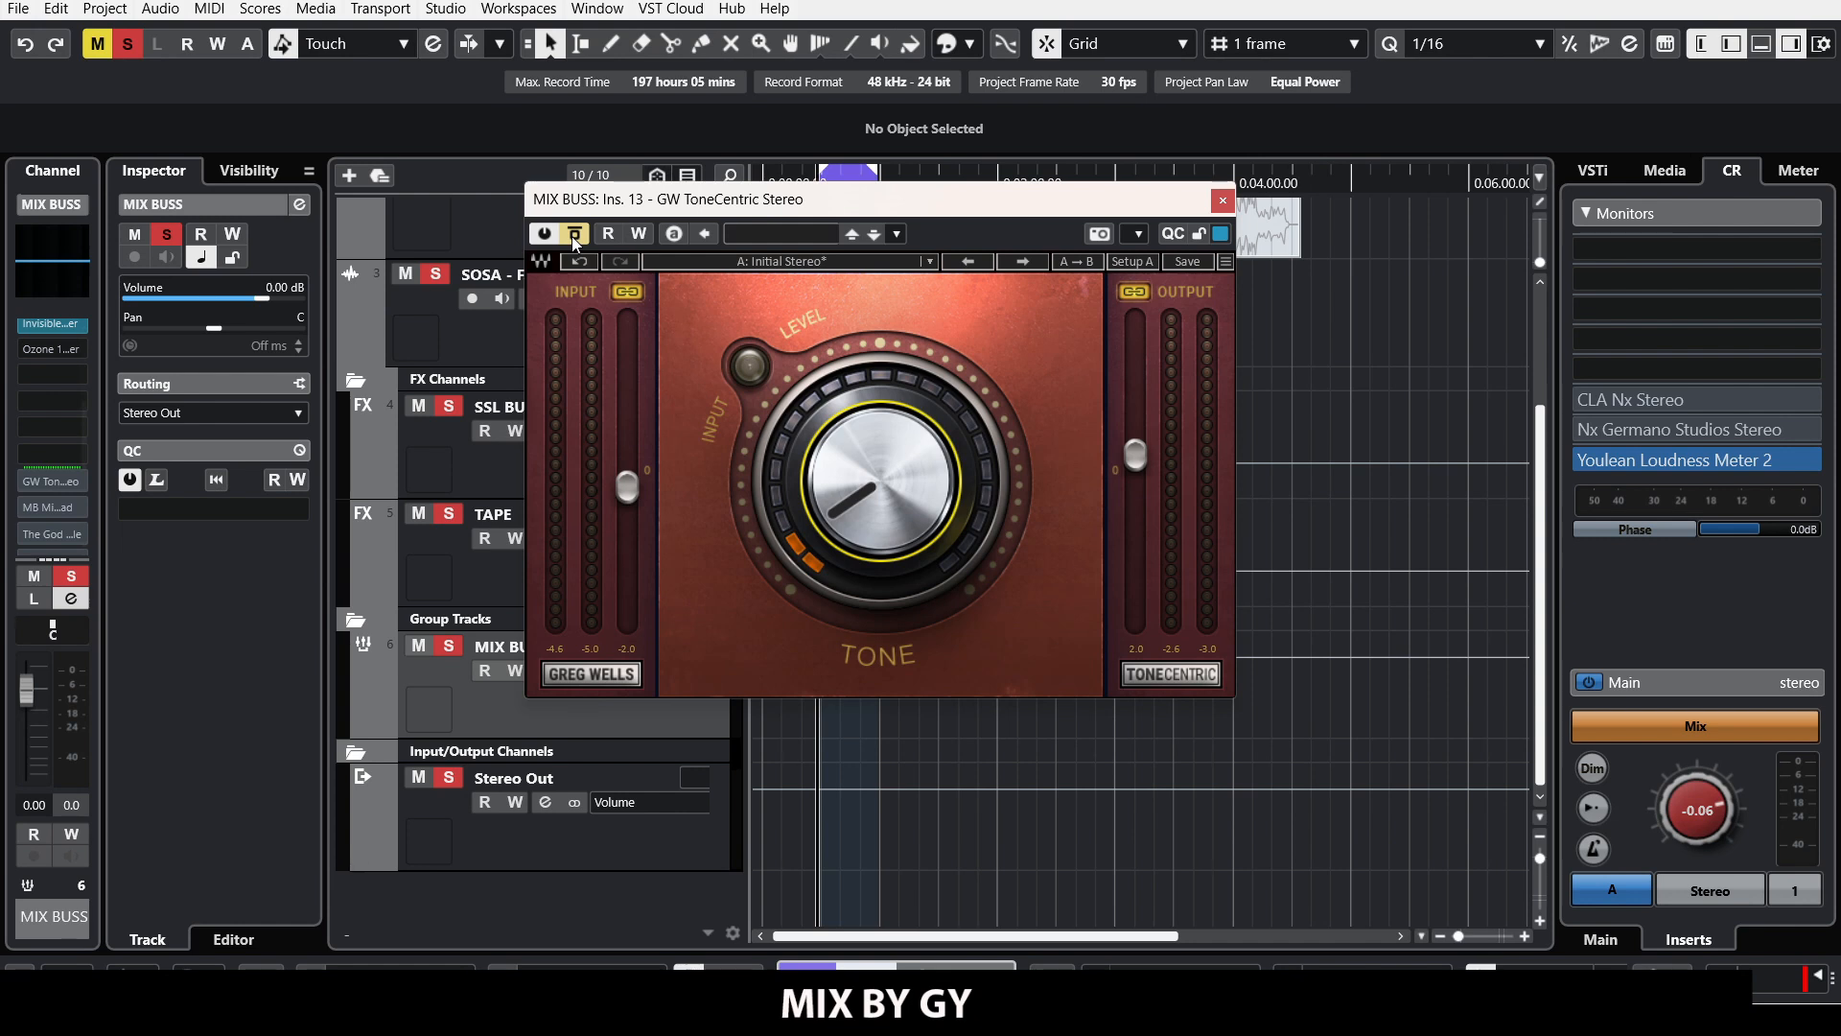
key(space)
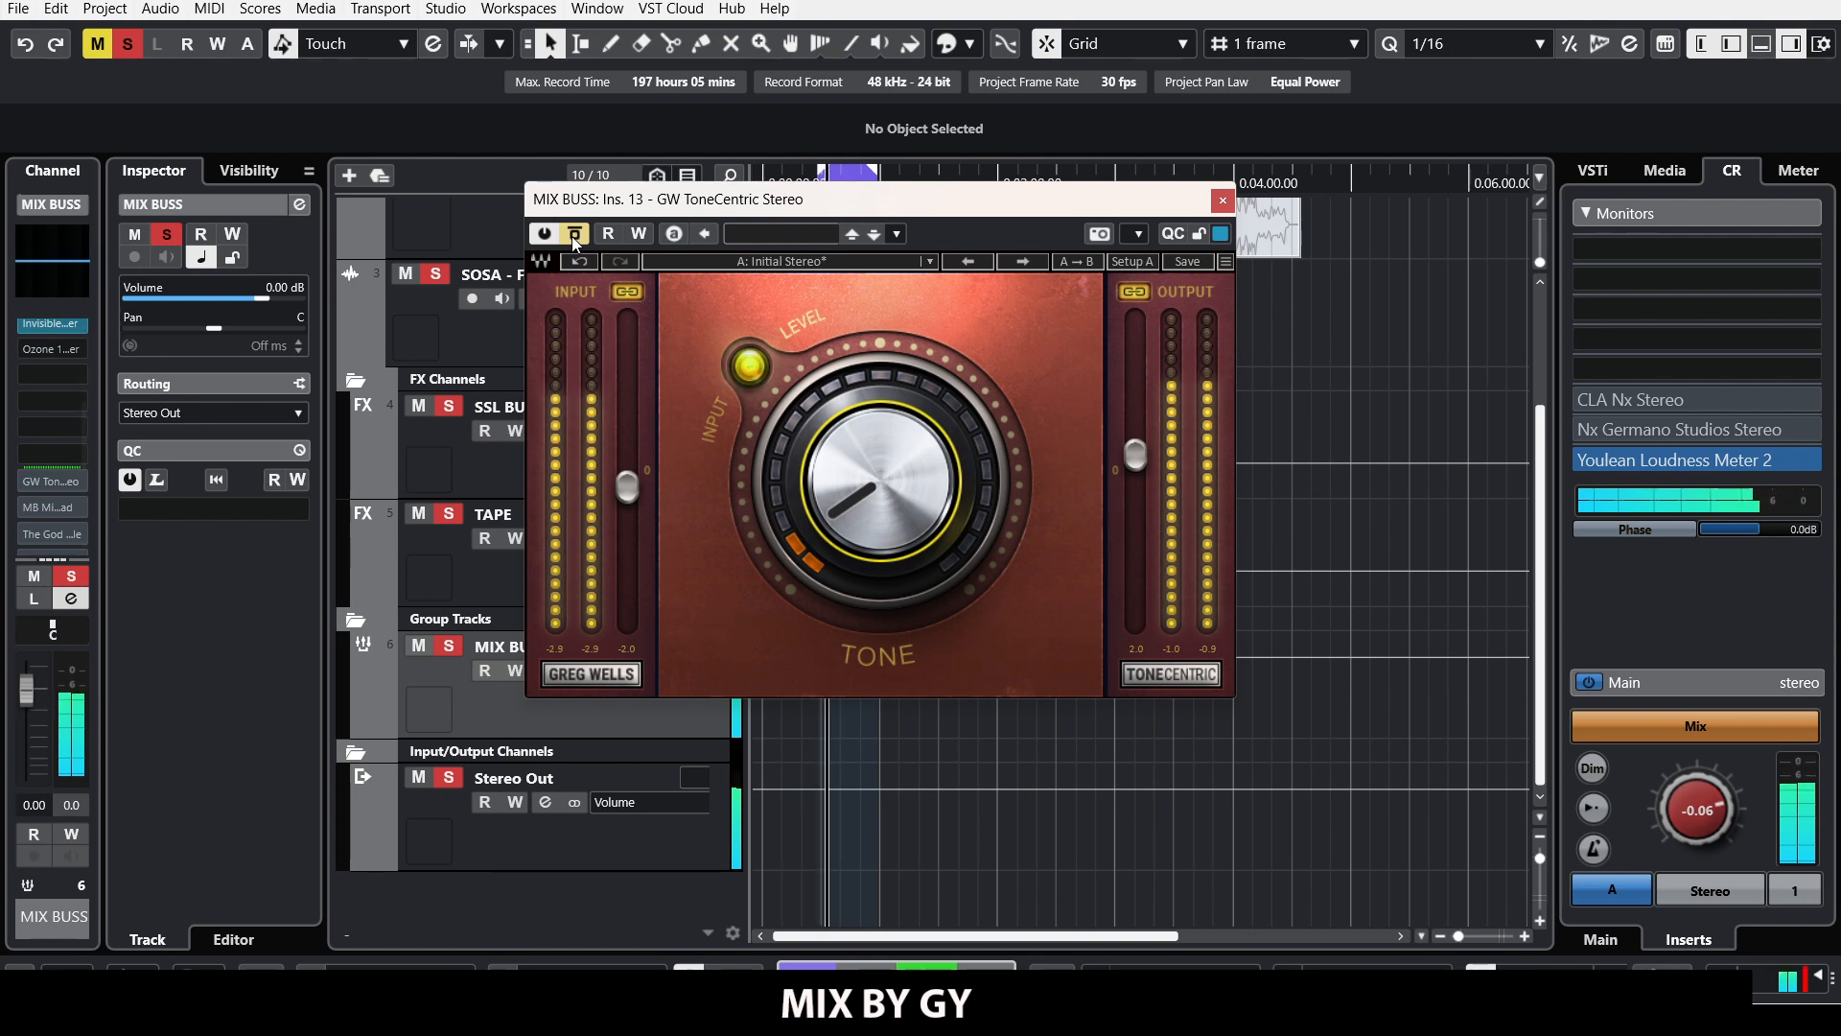
click(573, 234)
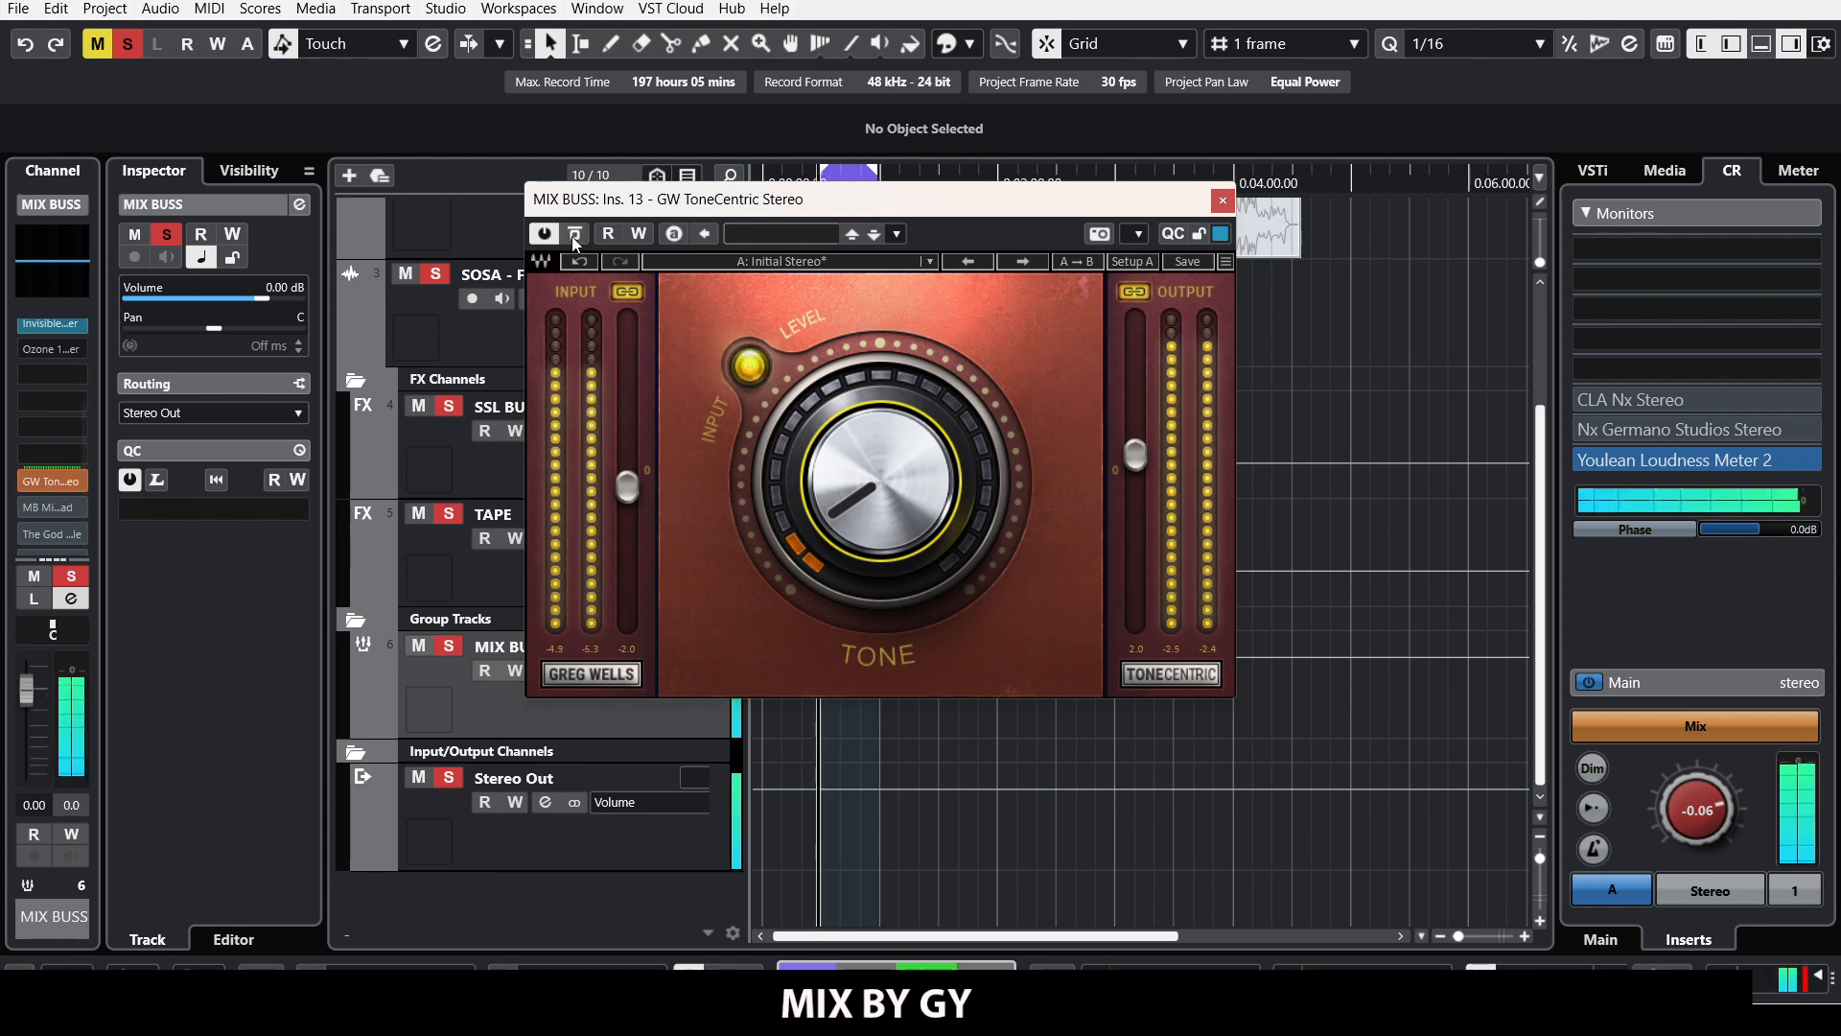
Step: Raise the GW ToneCentric Tone amount to 11.0 and play the loop
click(901, 546)
mouse_move(901, 547)
mouse_down()
mouse_move(901, 345)
mouse_move(901, 533)
mouse_up()
key(space)
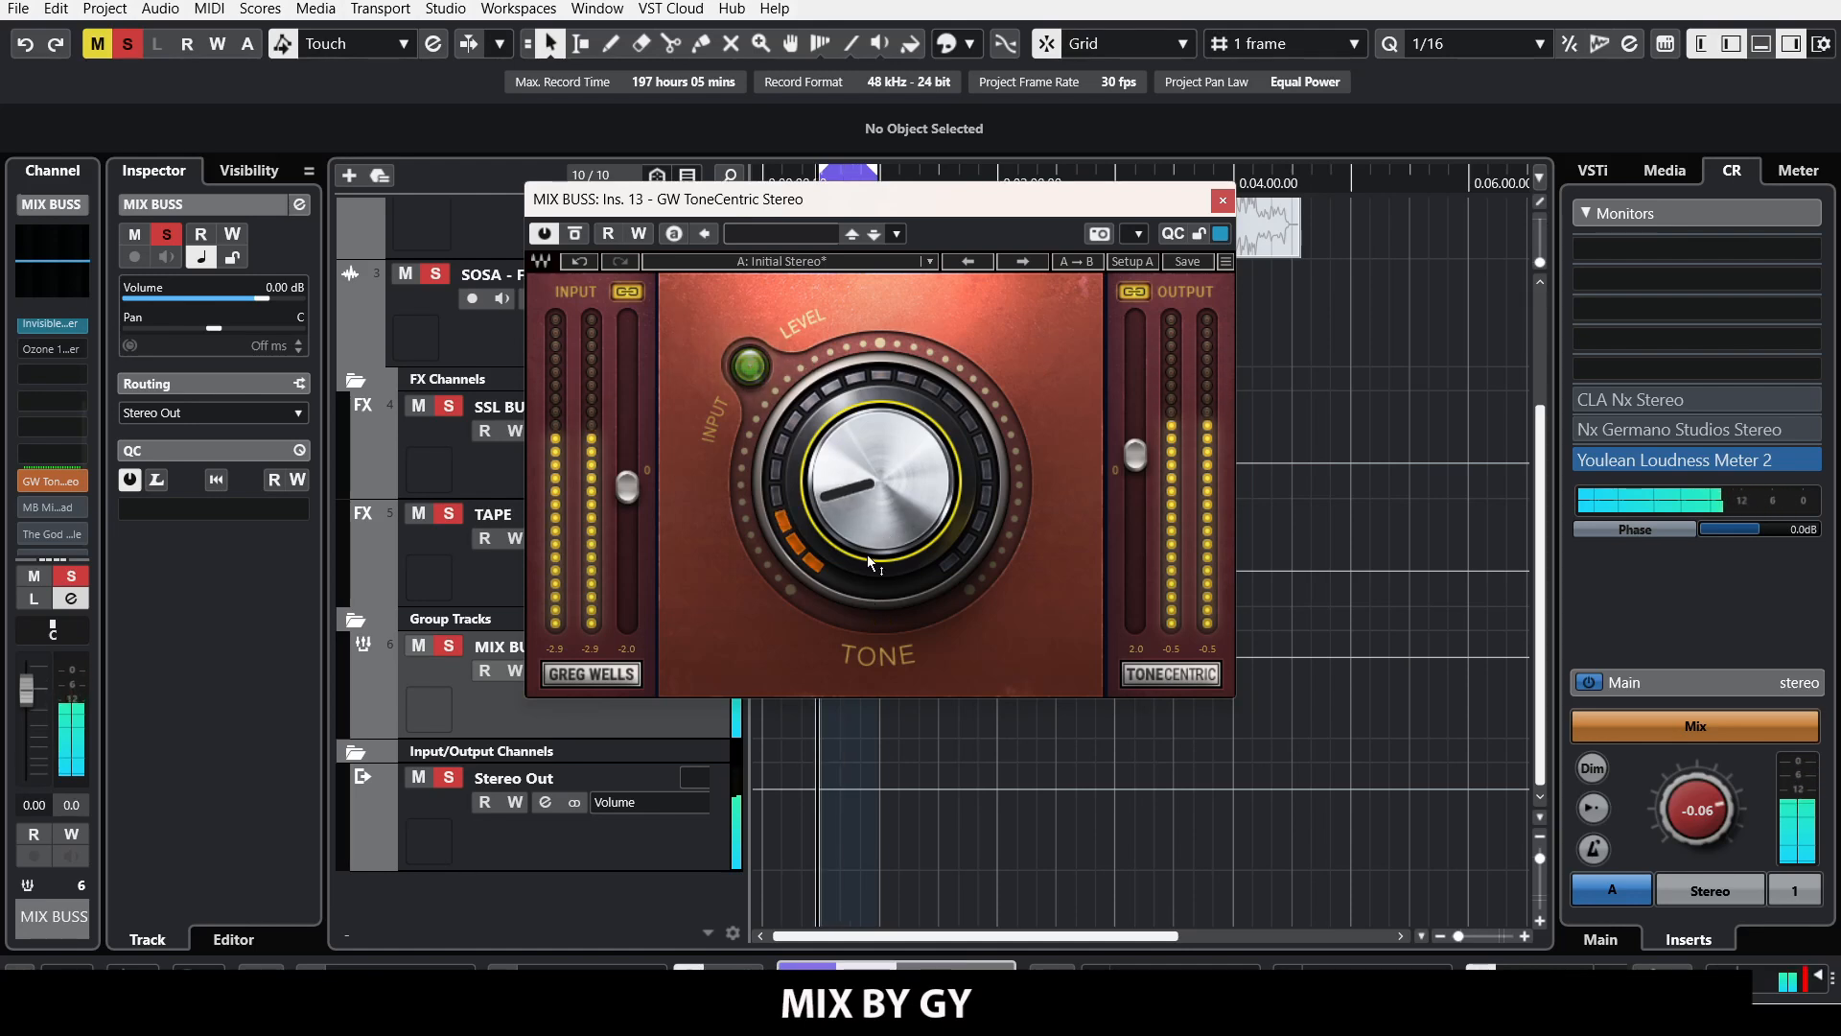
key(space)
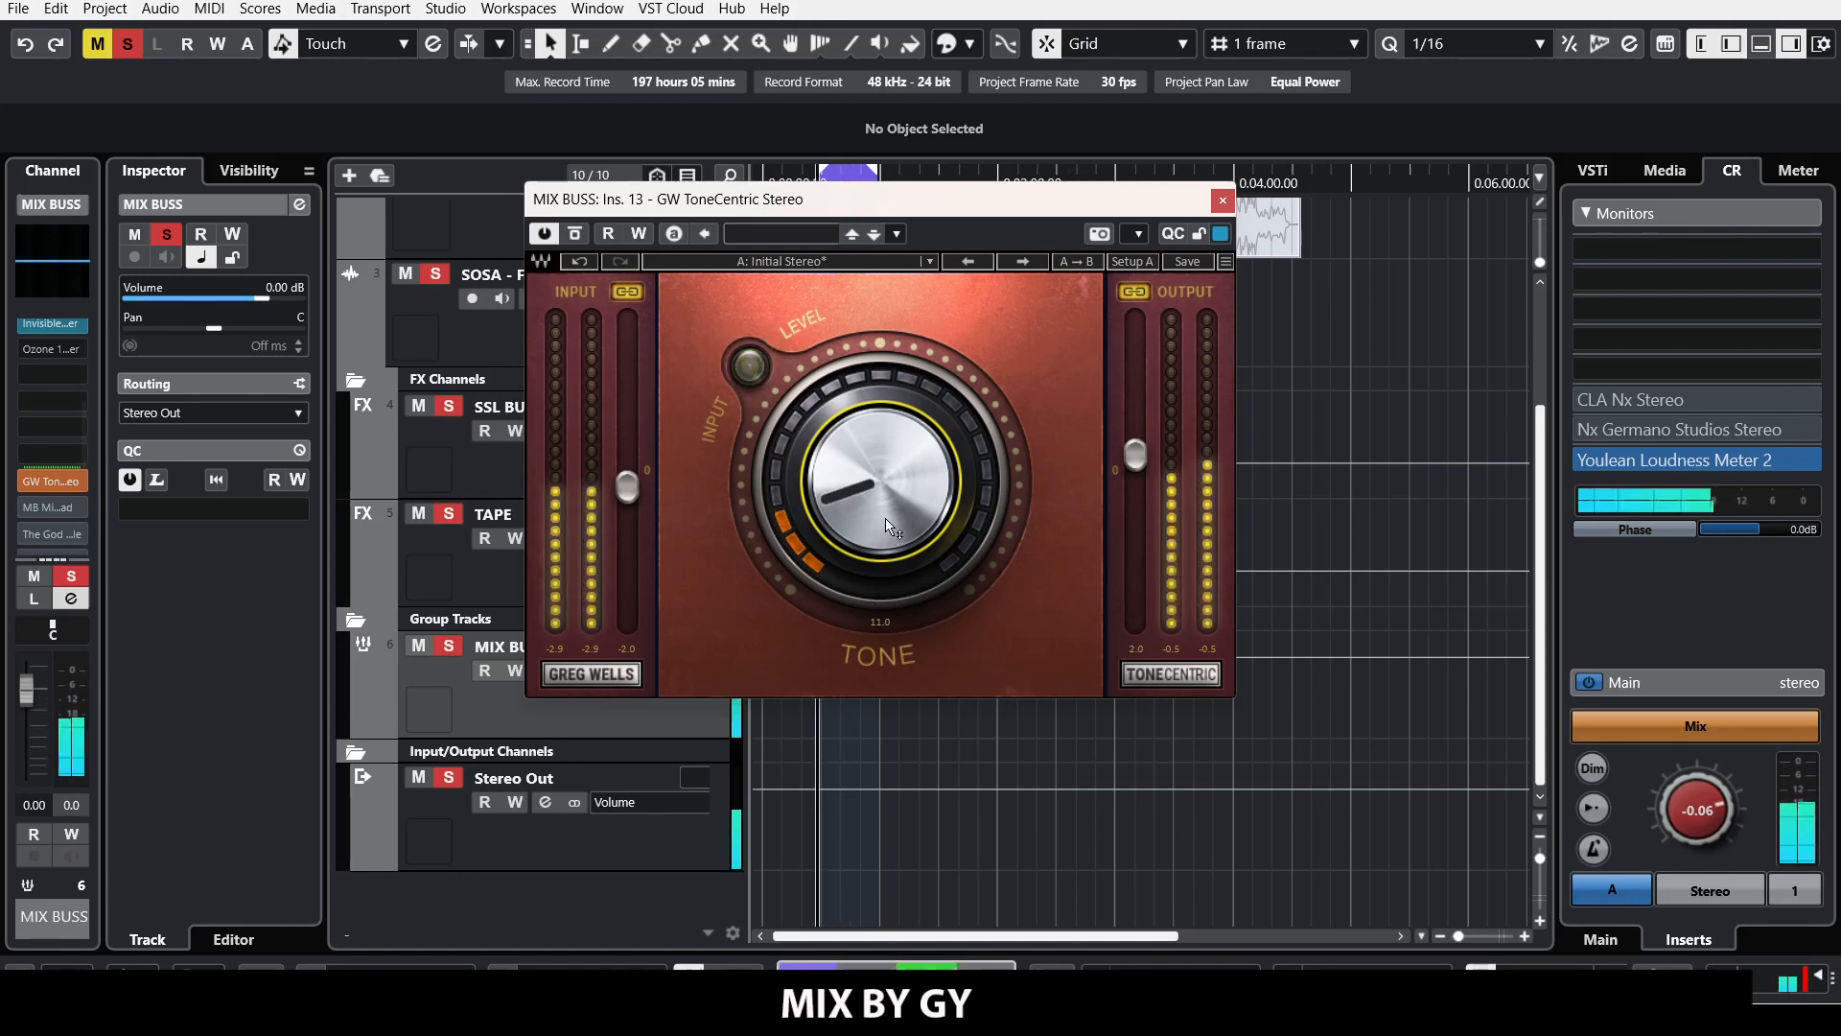
Step: Compare the loop with the adjusted GW ToneCentric bypassed and active, leave it active, stop playback and close its editor
click(576, 233)
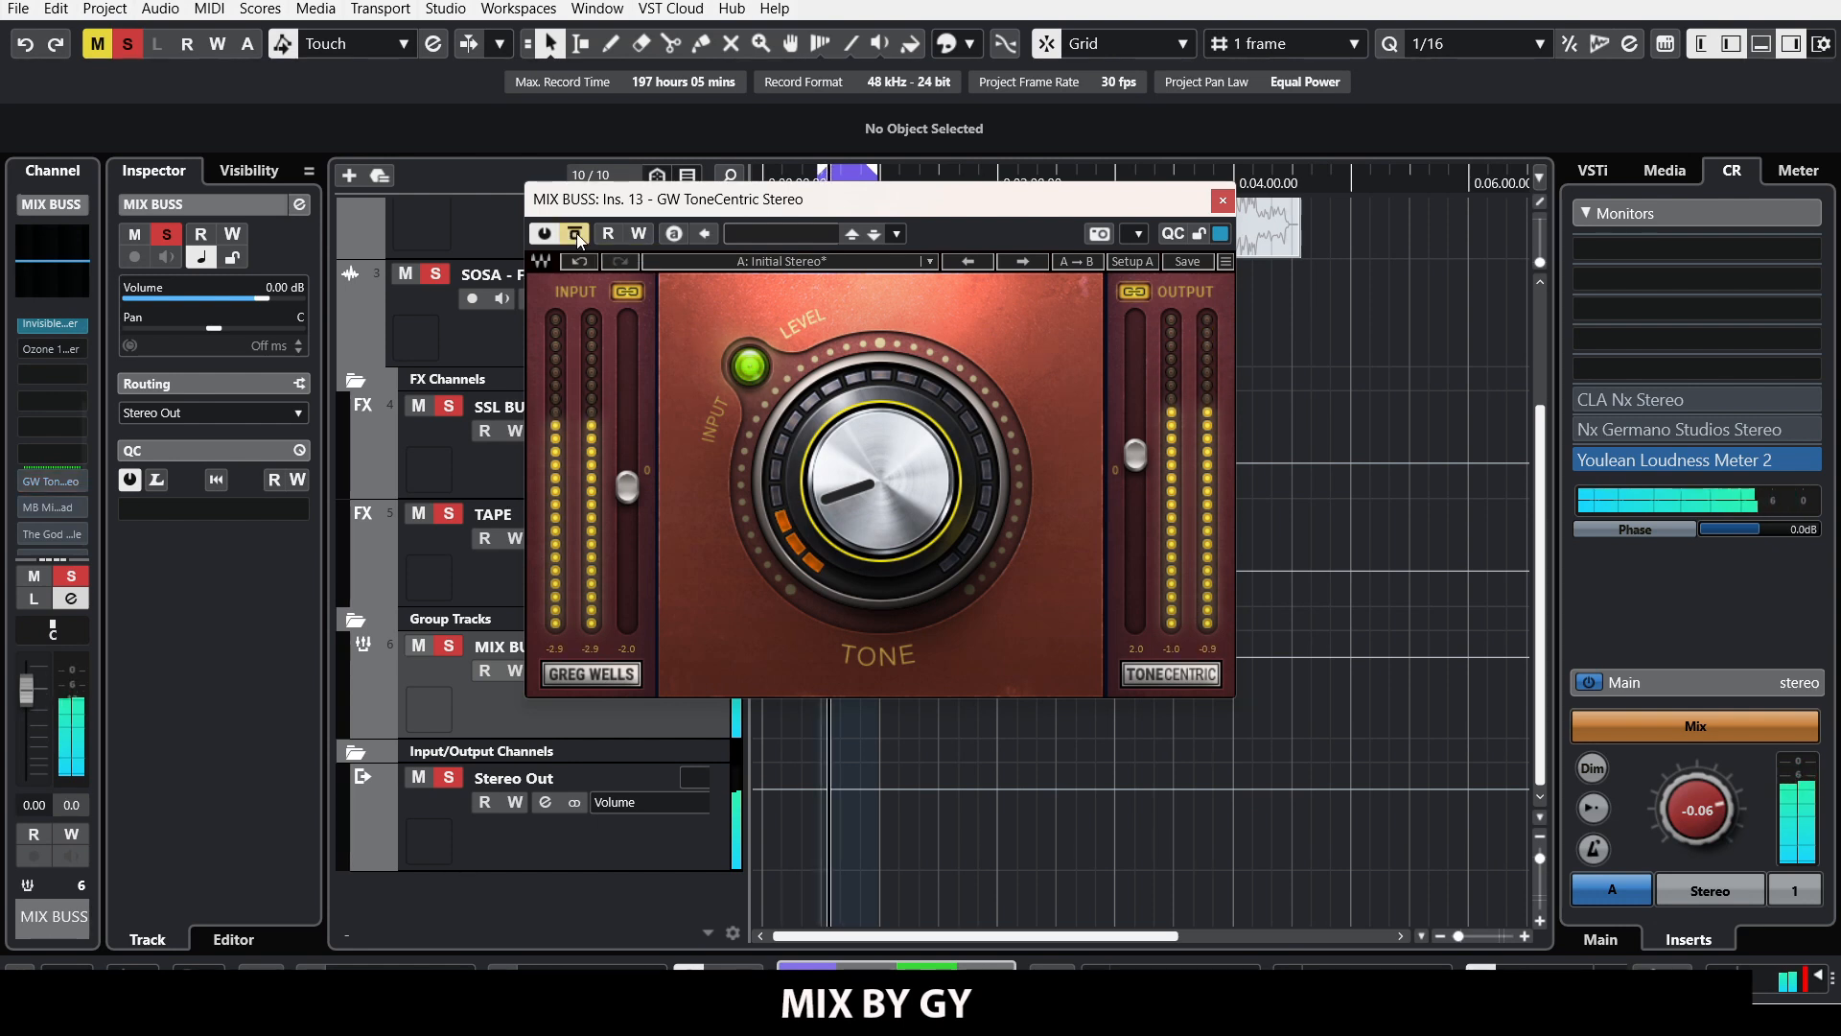
click(577, 233)
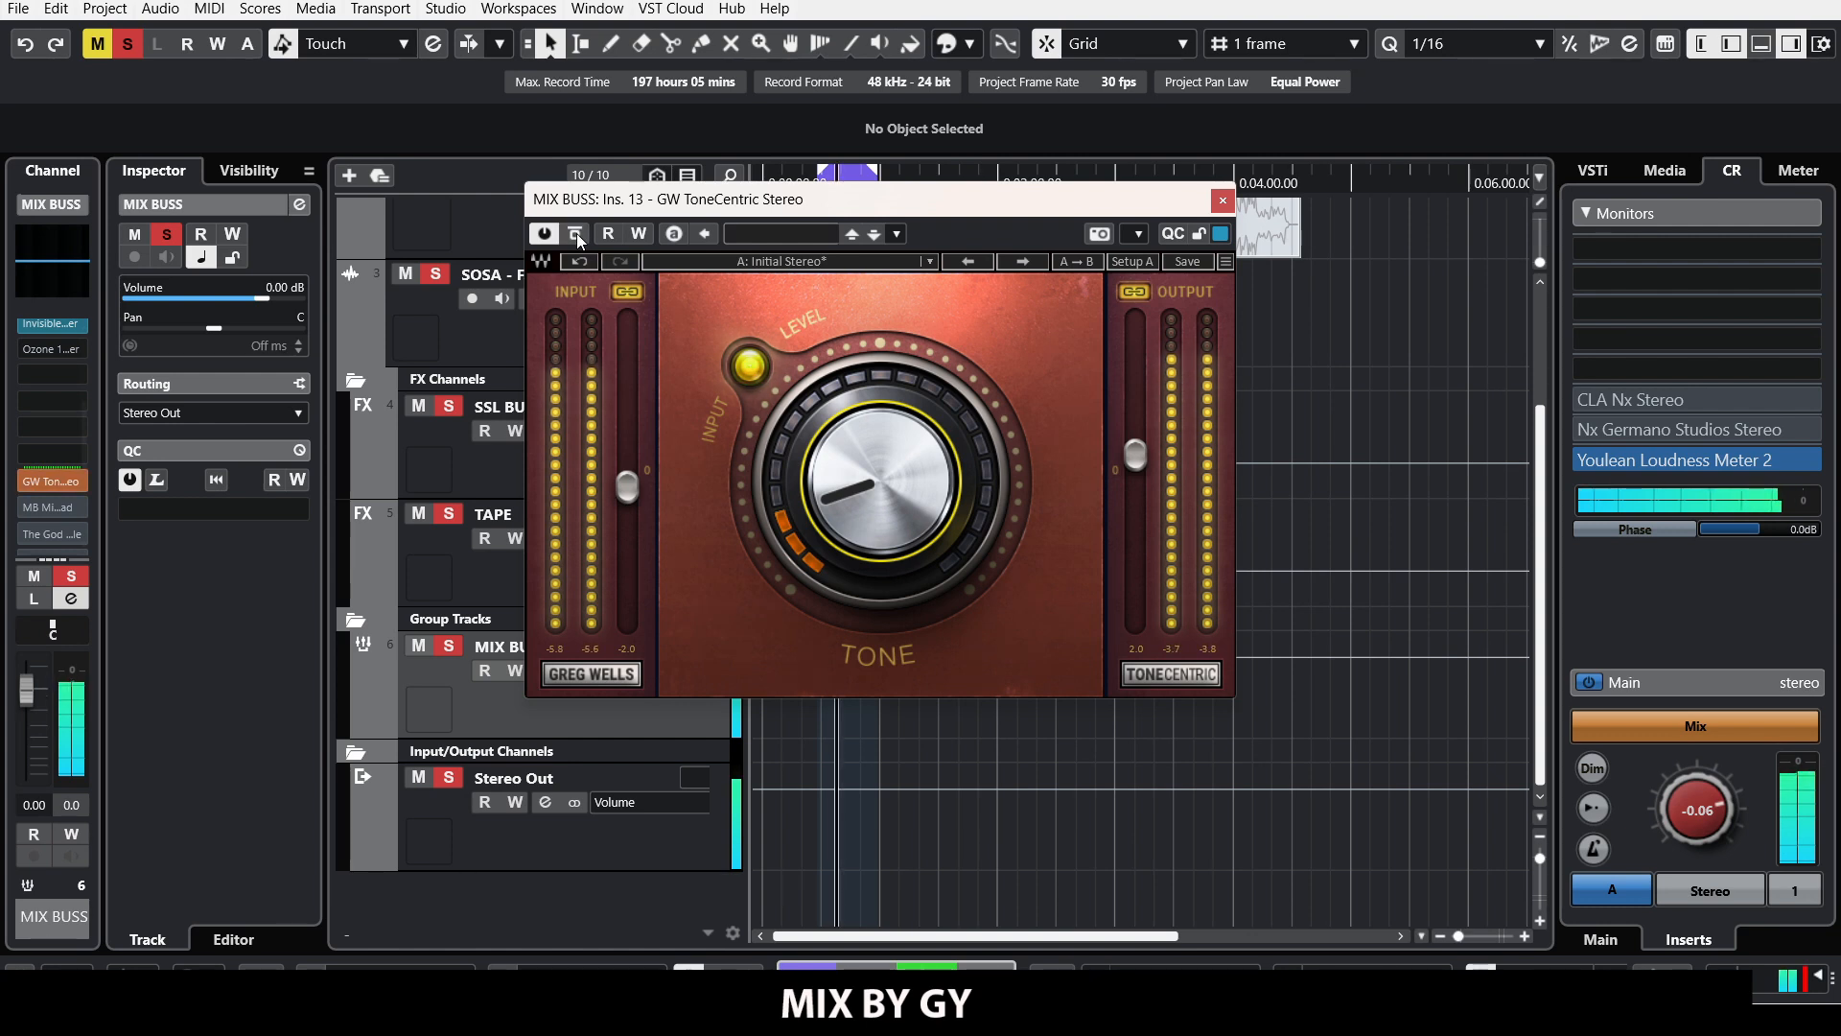
key(space)
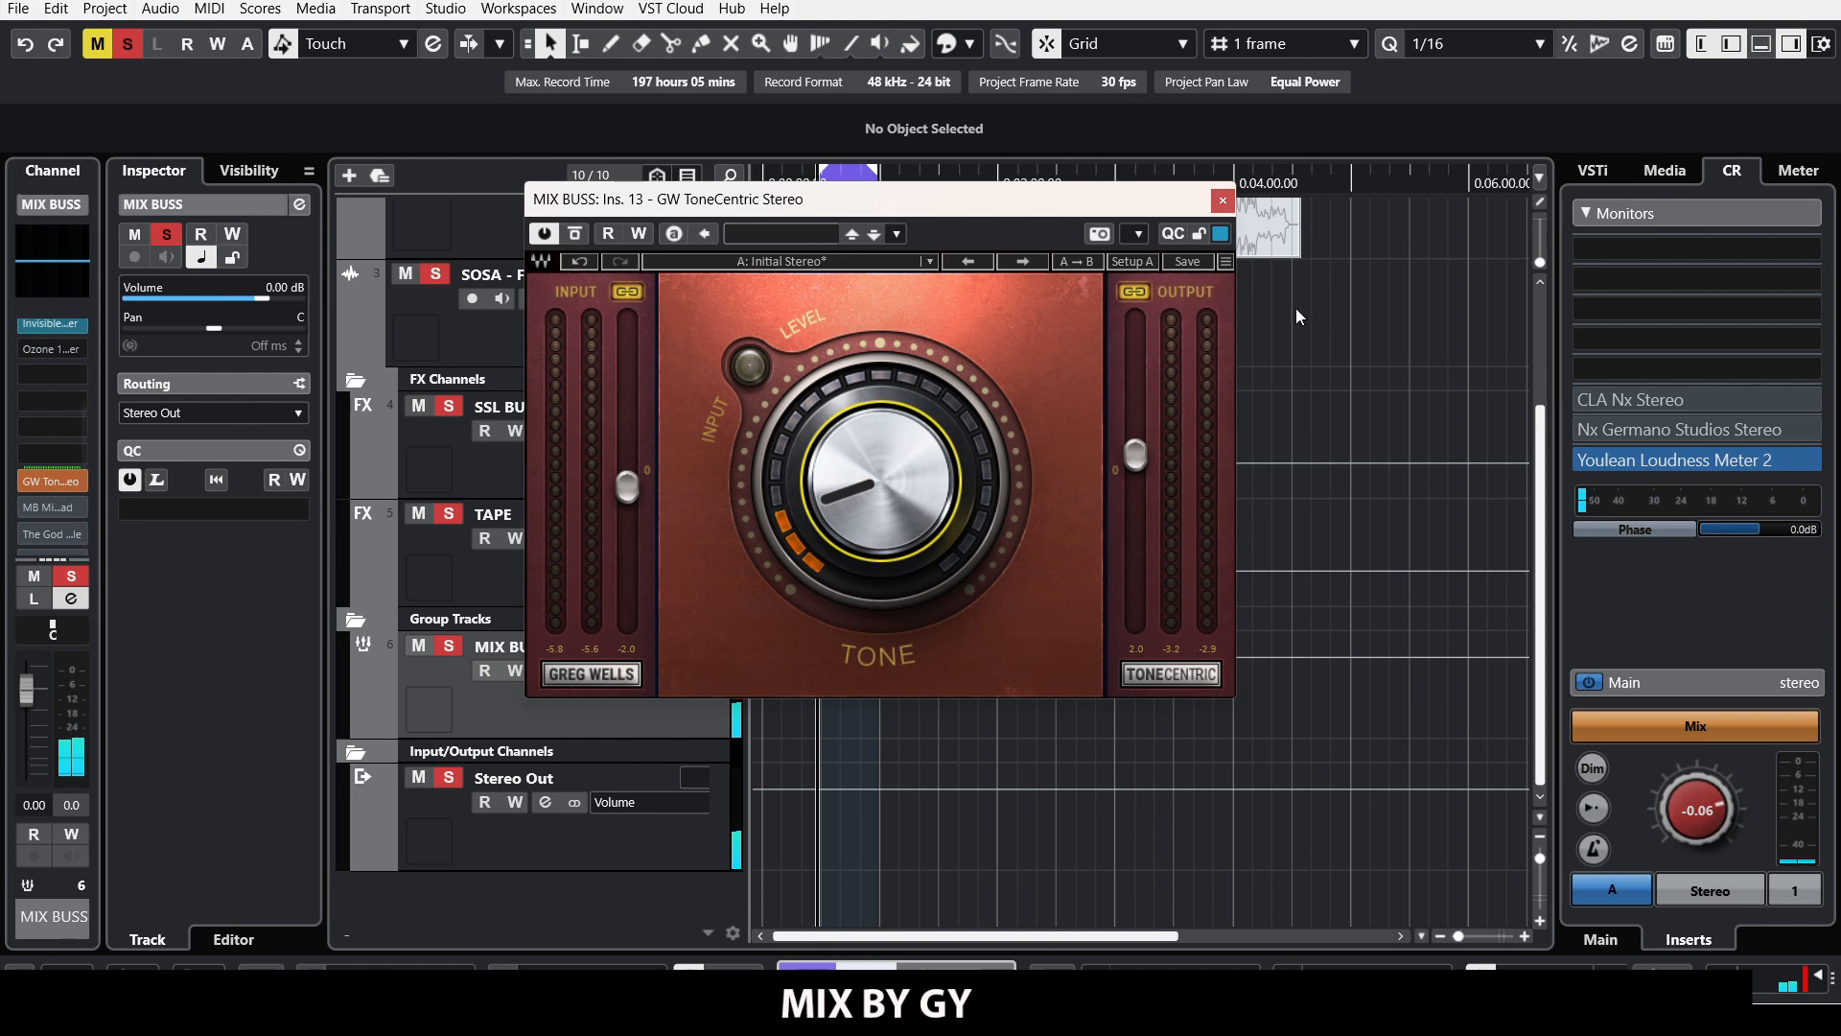
click(1222, 201)
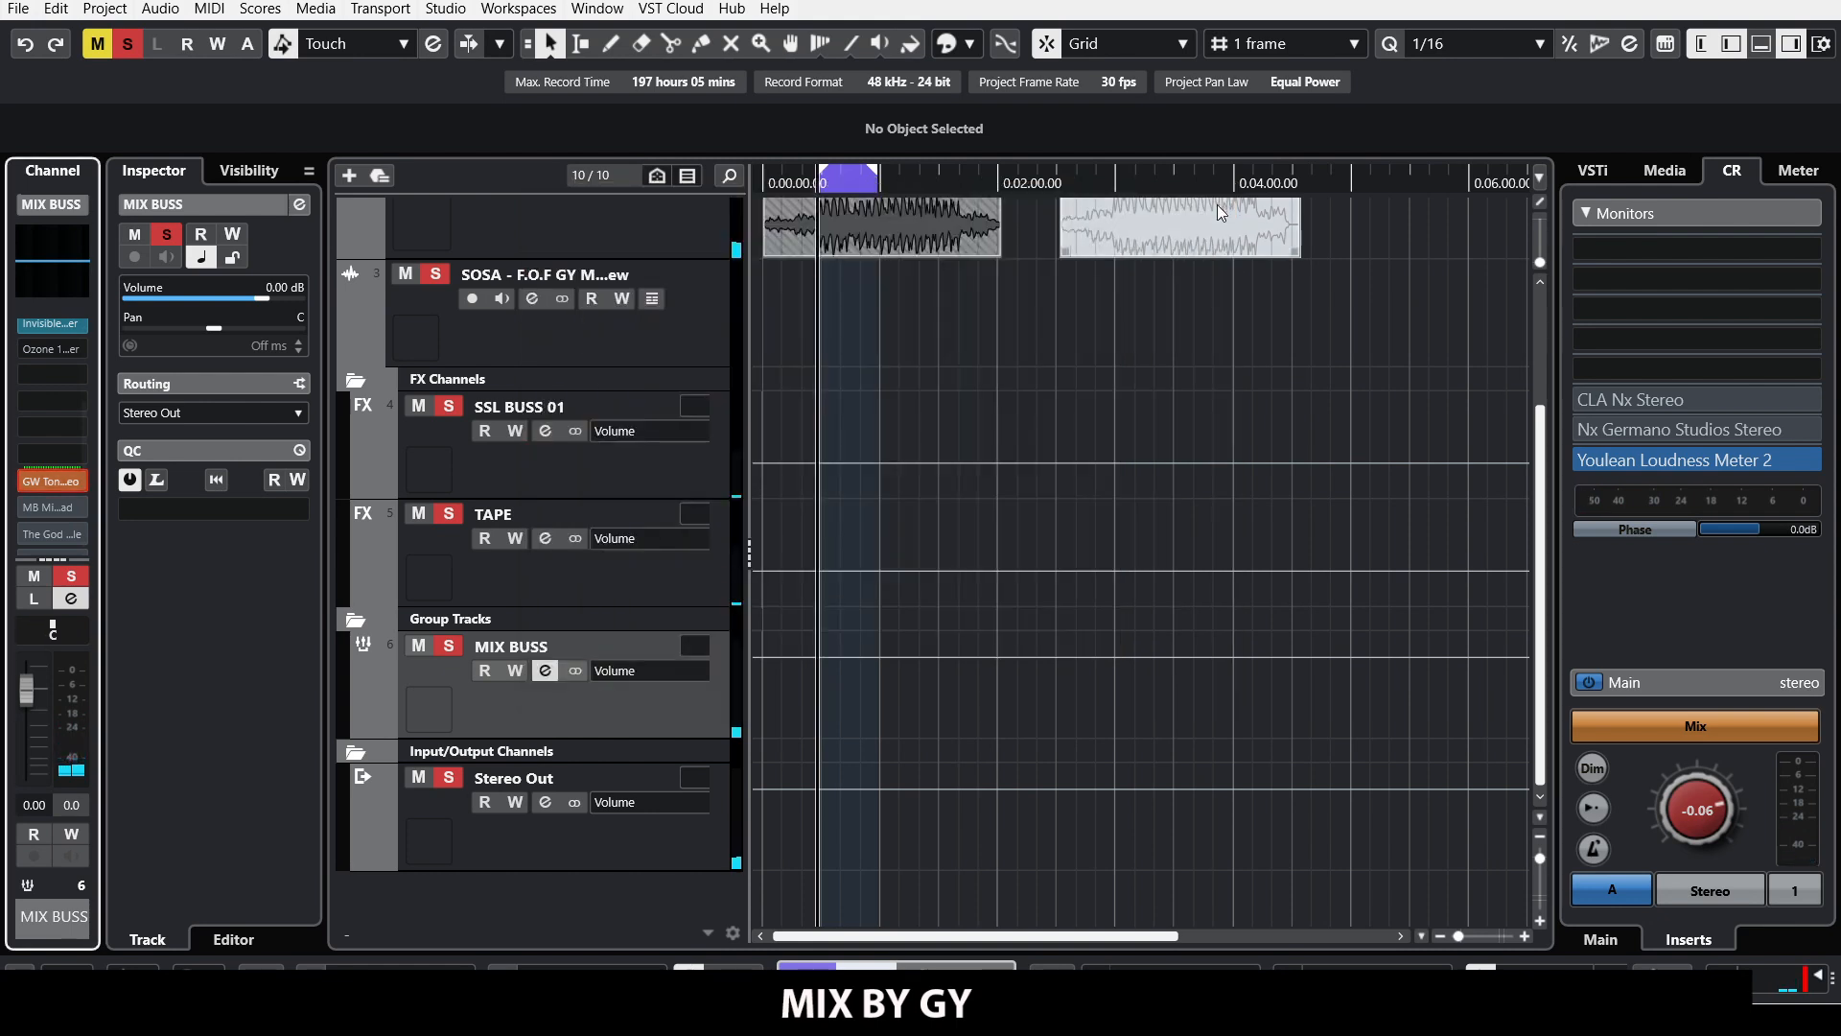
Step: Activate the MB MixHead insert on MIX BUSS and open its editor over the track list
mouse_move(66, 505)
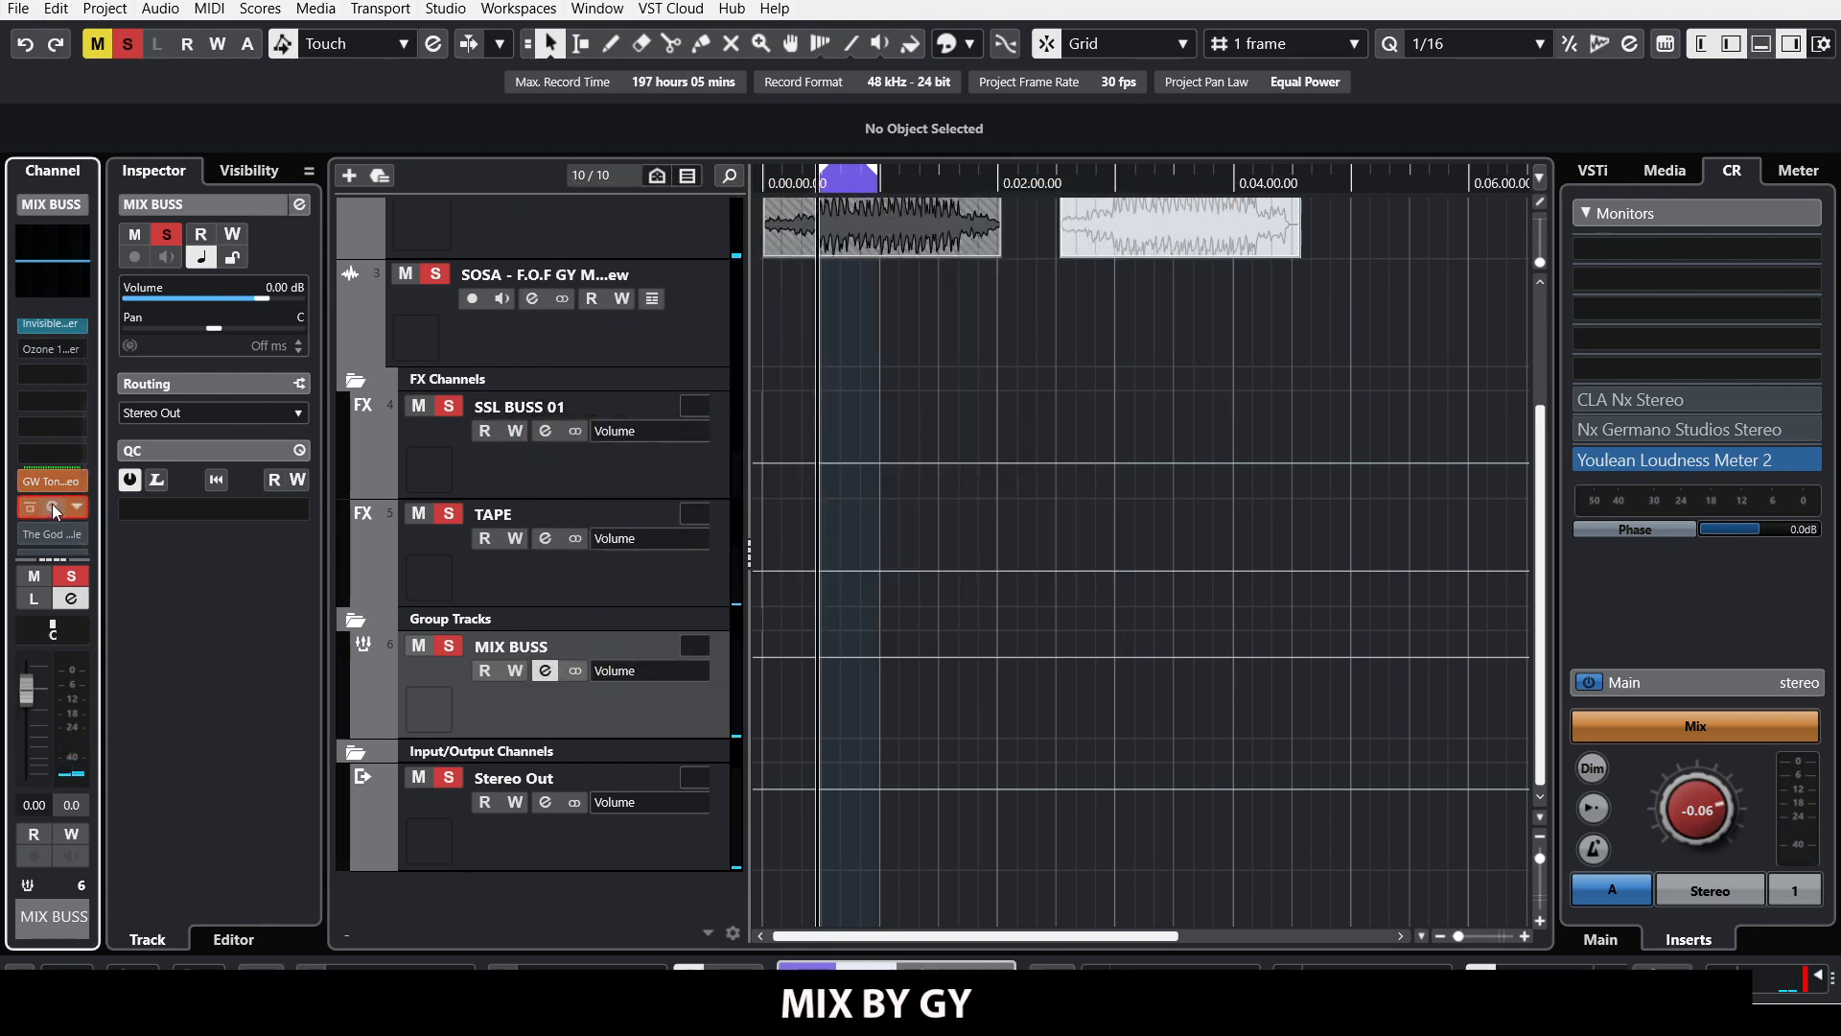
click(53, 506)
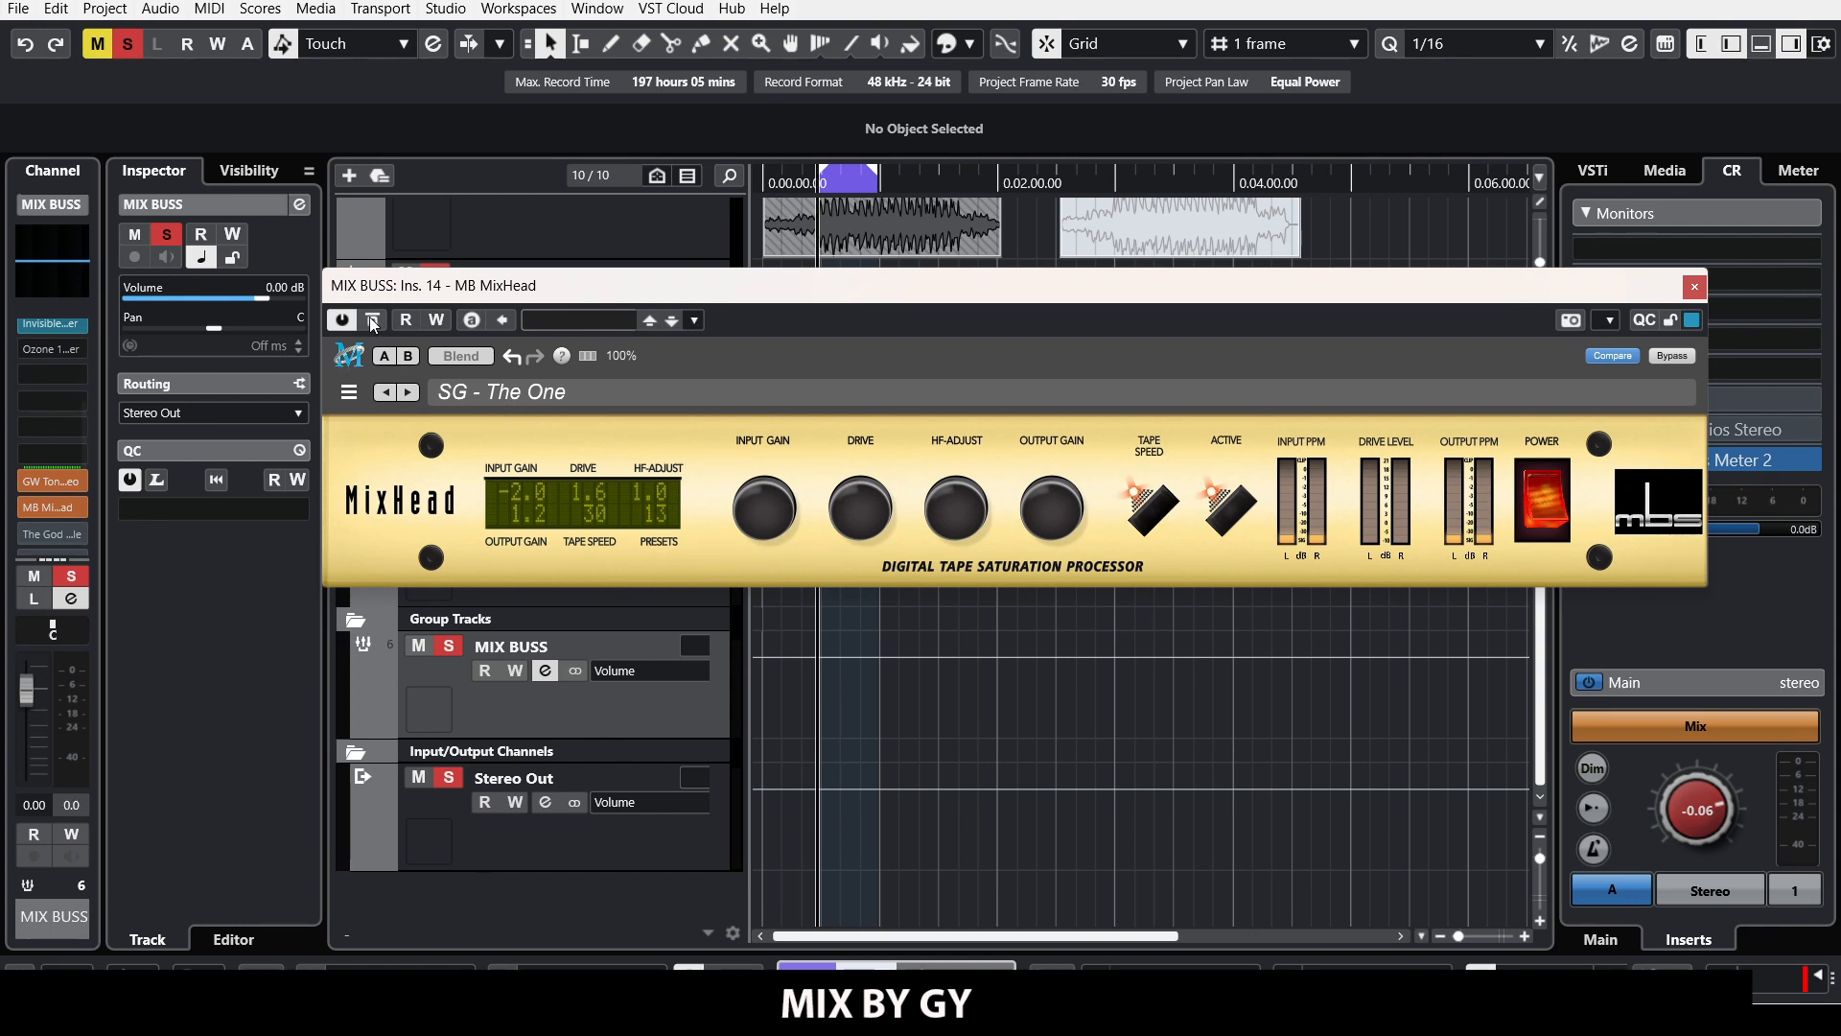
drag(439, 299, 469, 356)
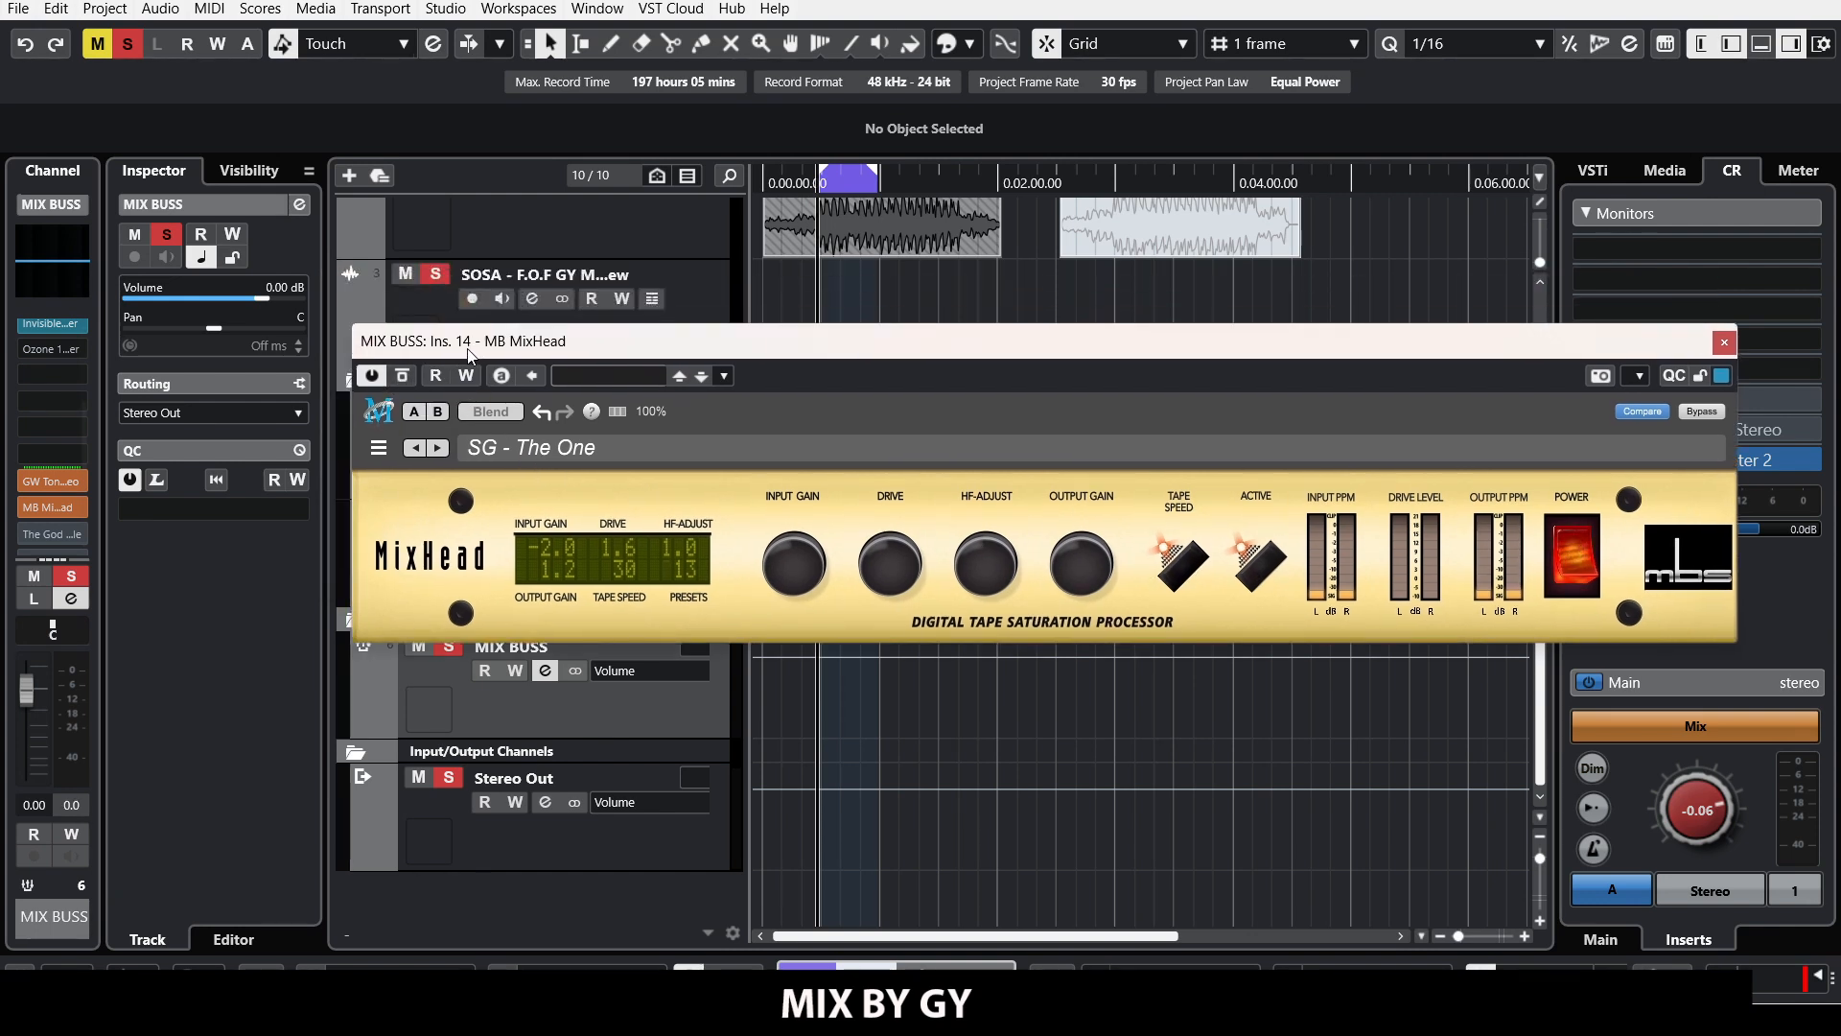
Step: Compare the playing loop with MB MixHead bypassed and active, and briefly review the GW ToneCentric settings
click(403, 377)
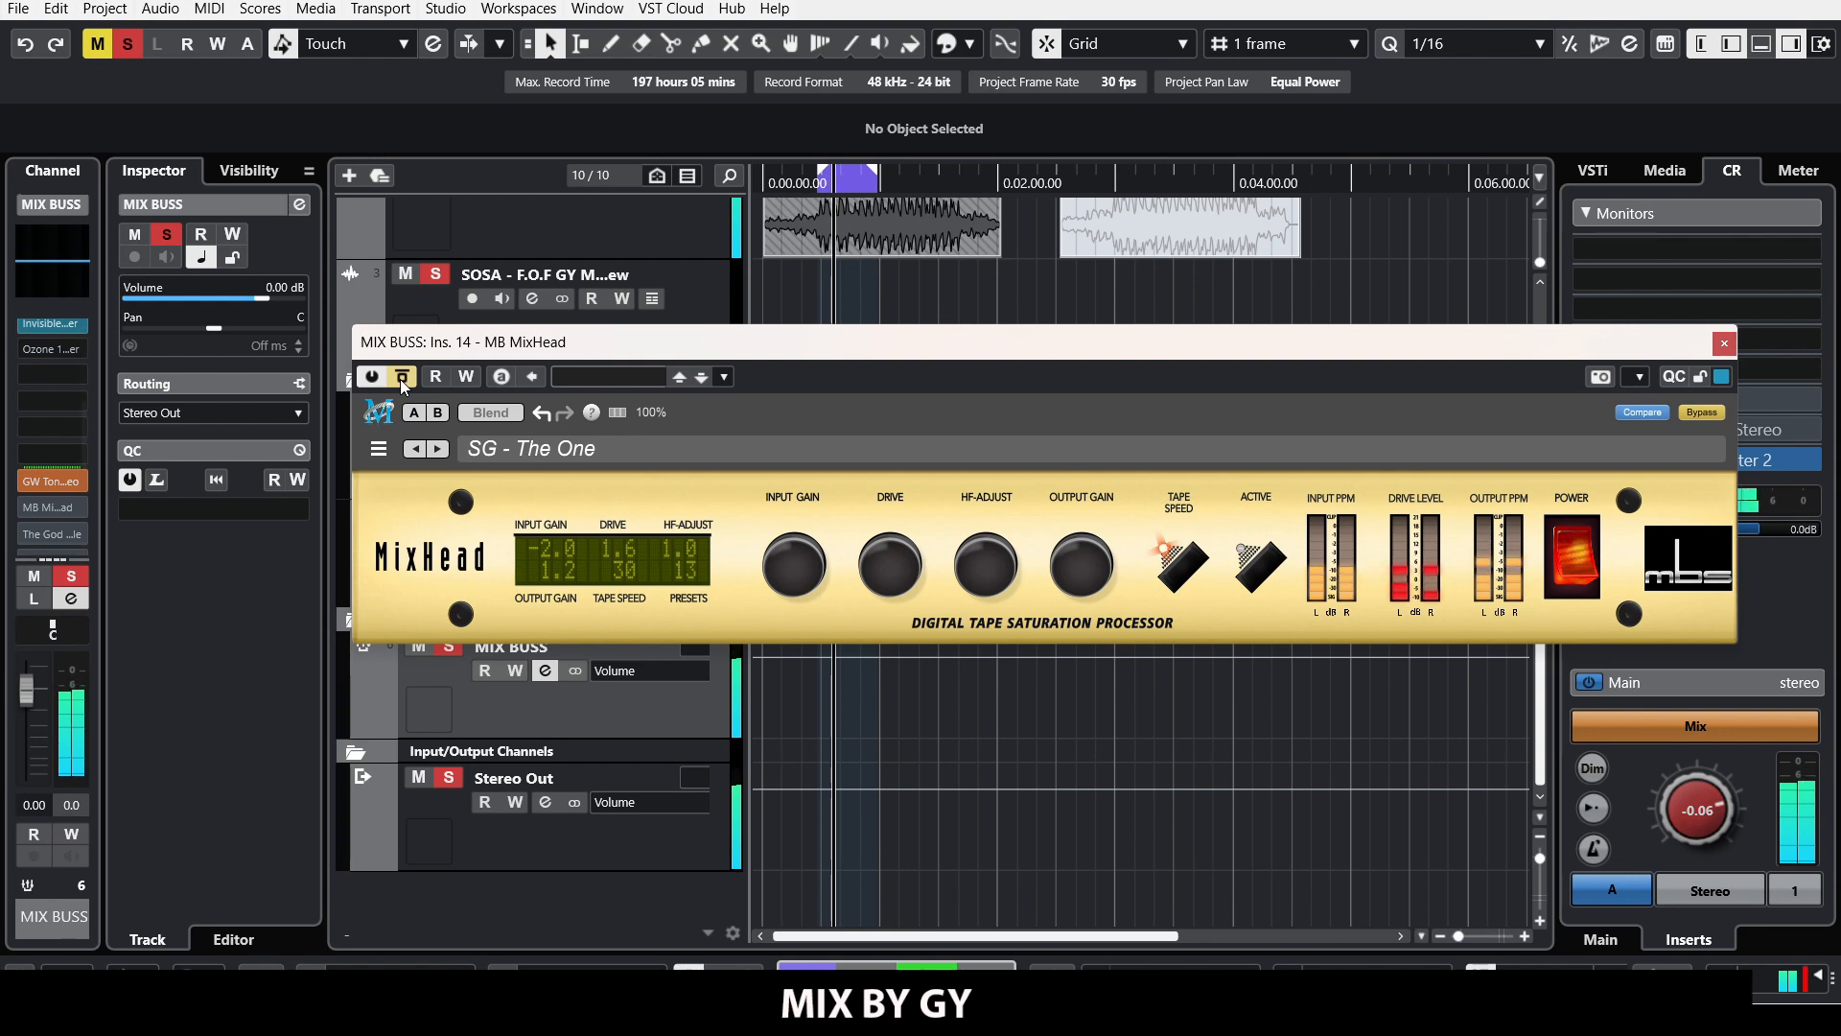
click(402, 376)
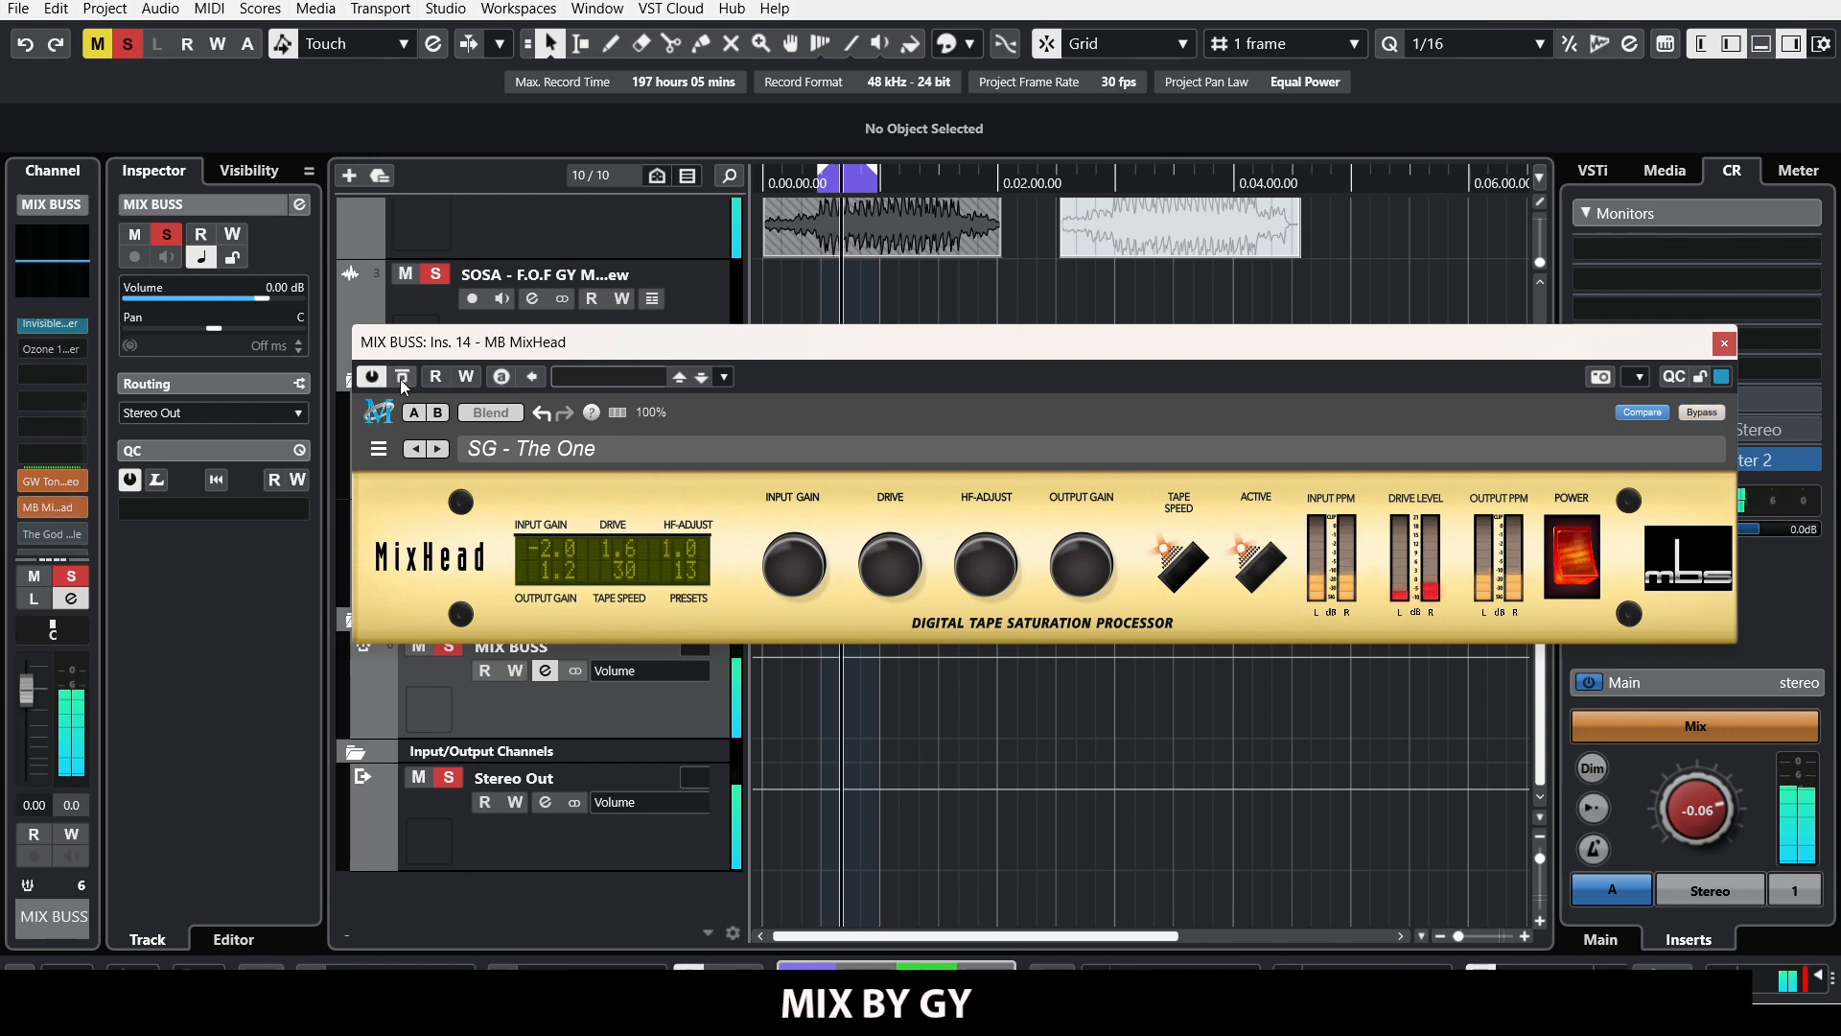
click(402, 376)
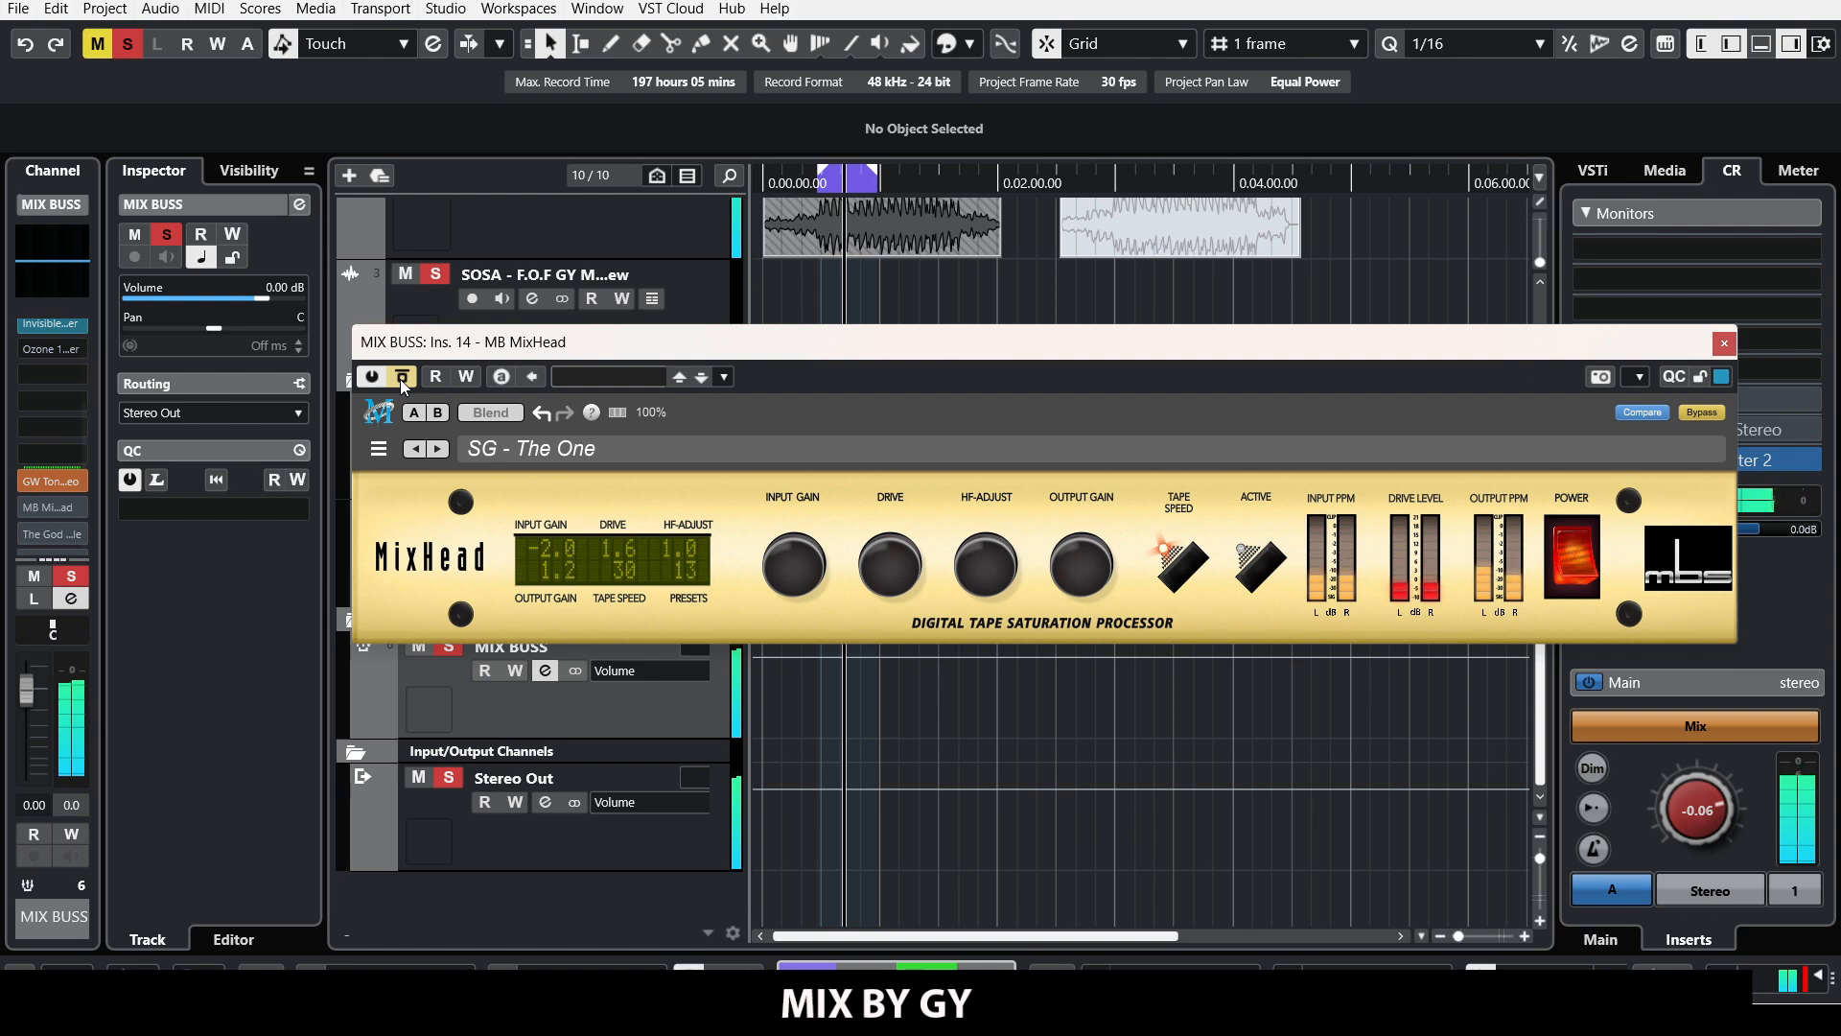
click(402, 376)
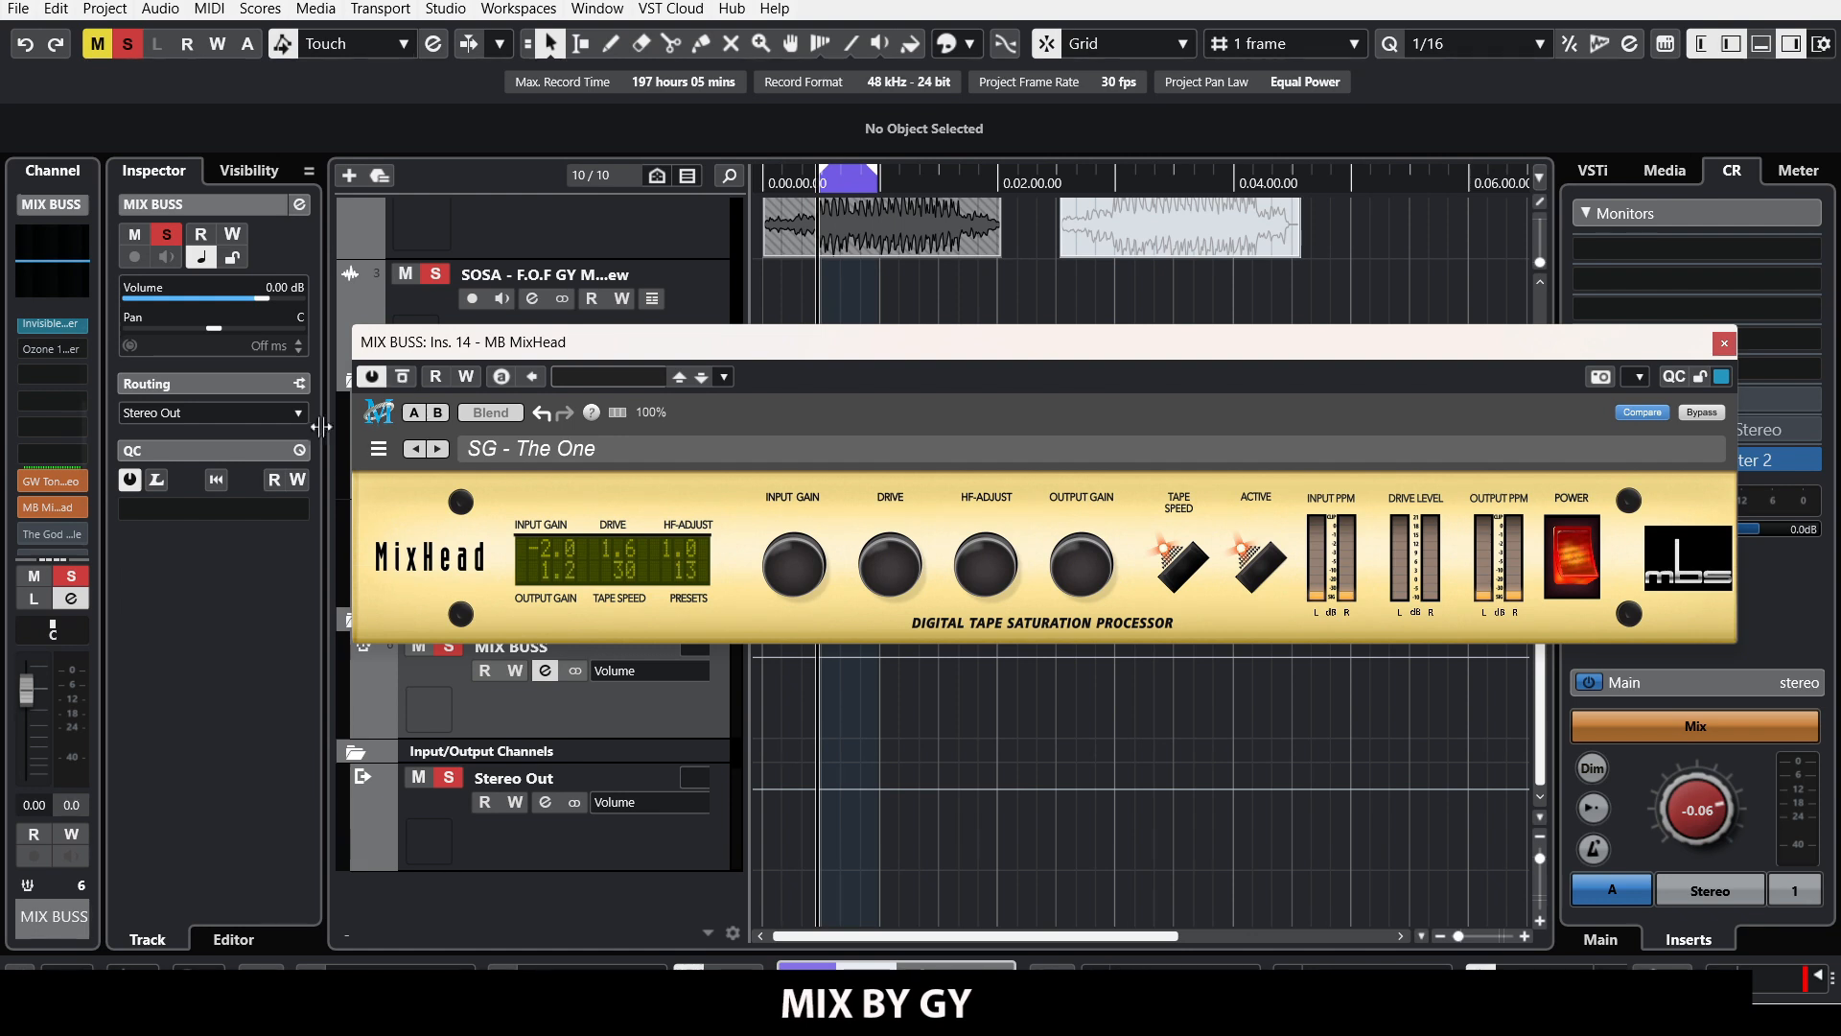
click(54, 486)
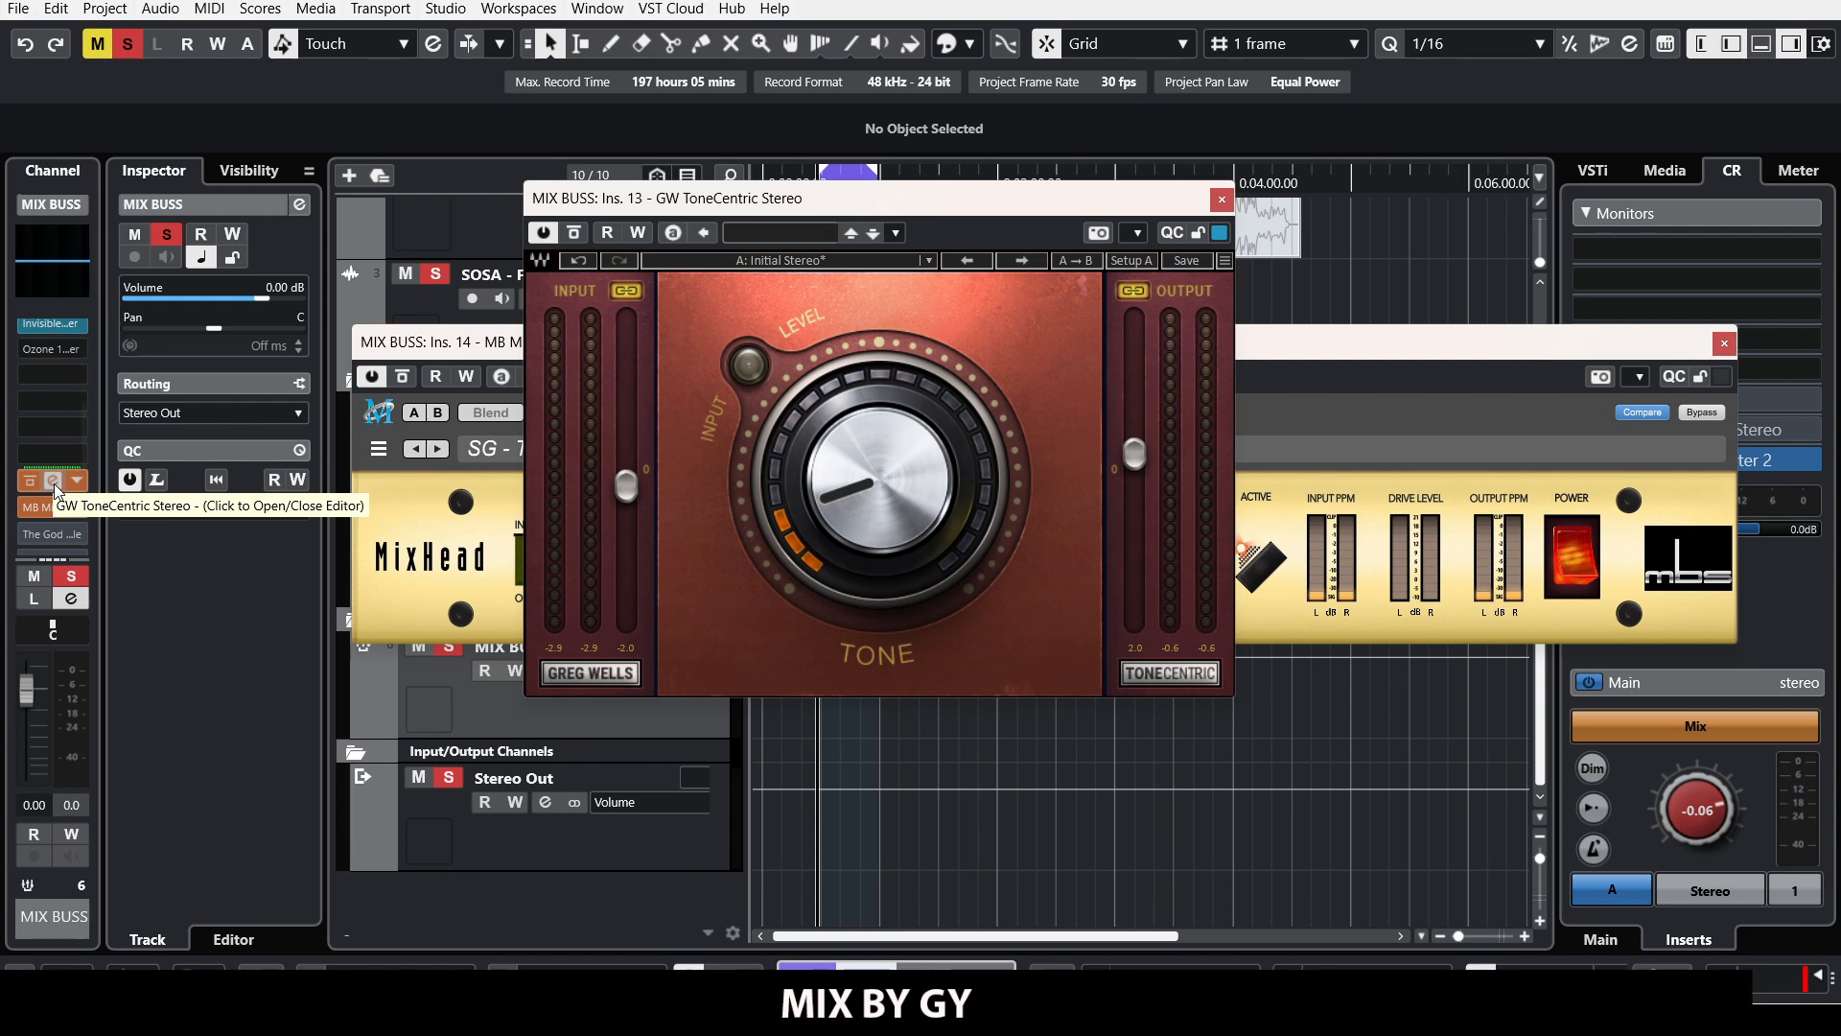
click(54, 484)
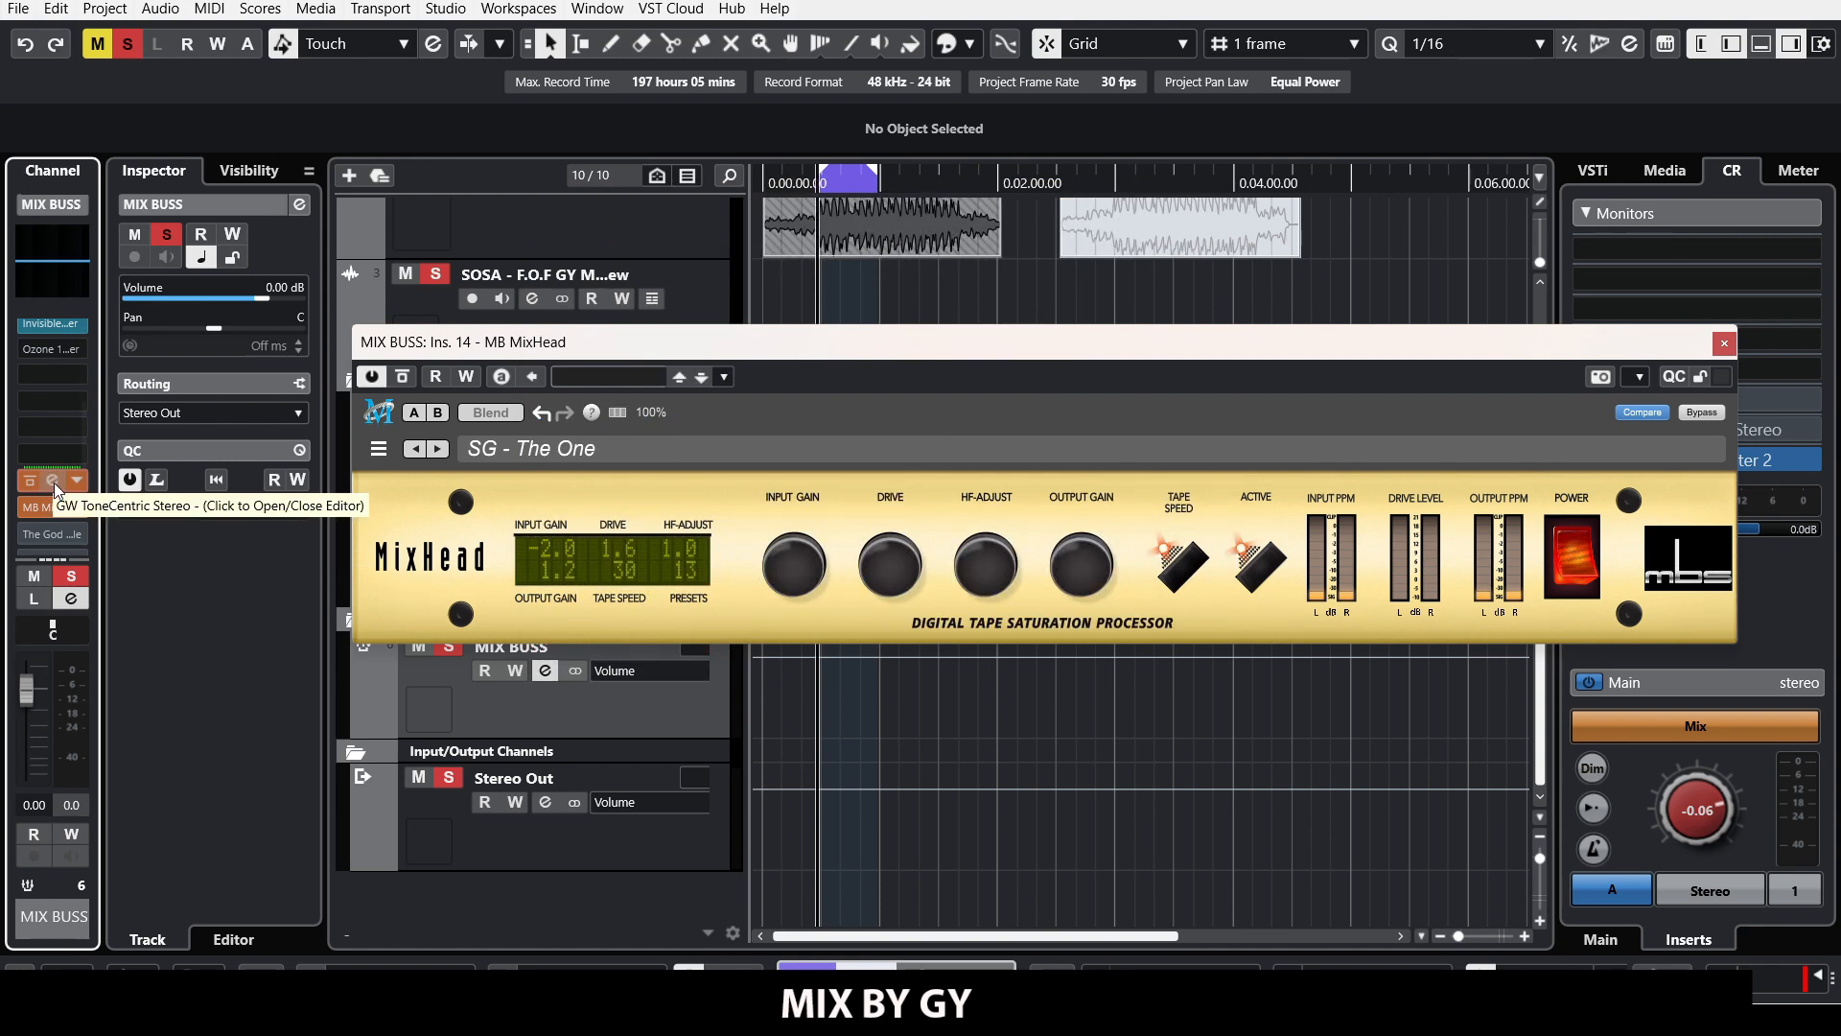
Step: Compare the loop with MB MixHead bypassed and active once more, leave it active, stop playback and close its editor
click(402, 377)
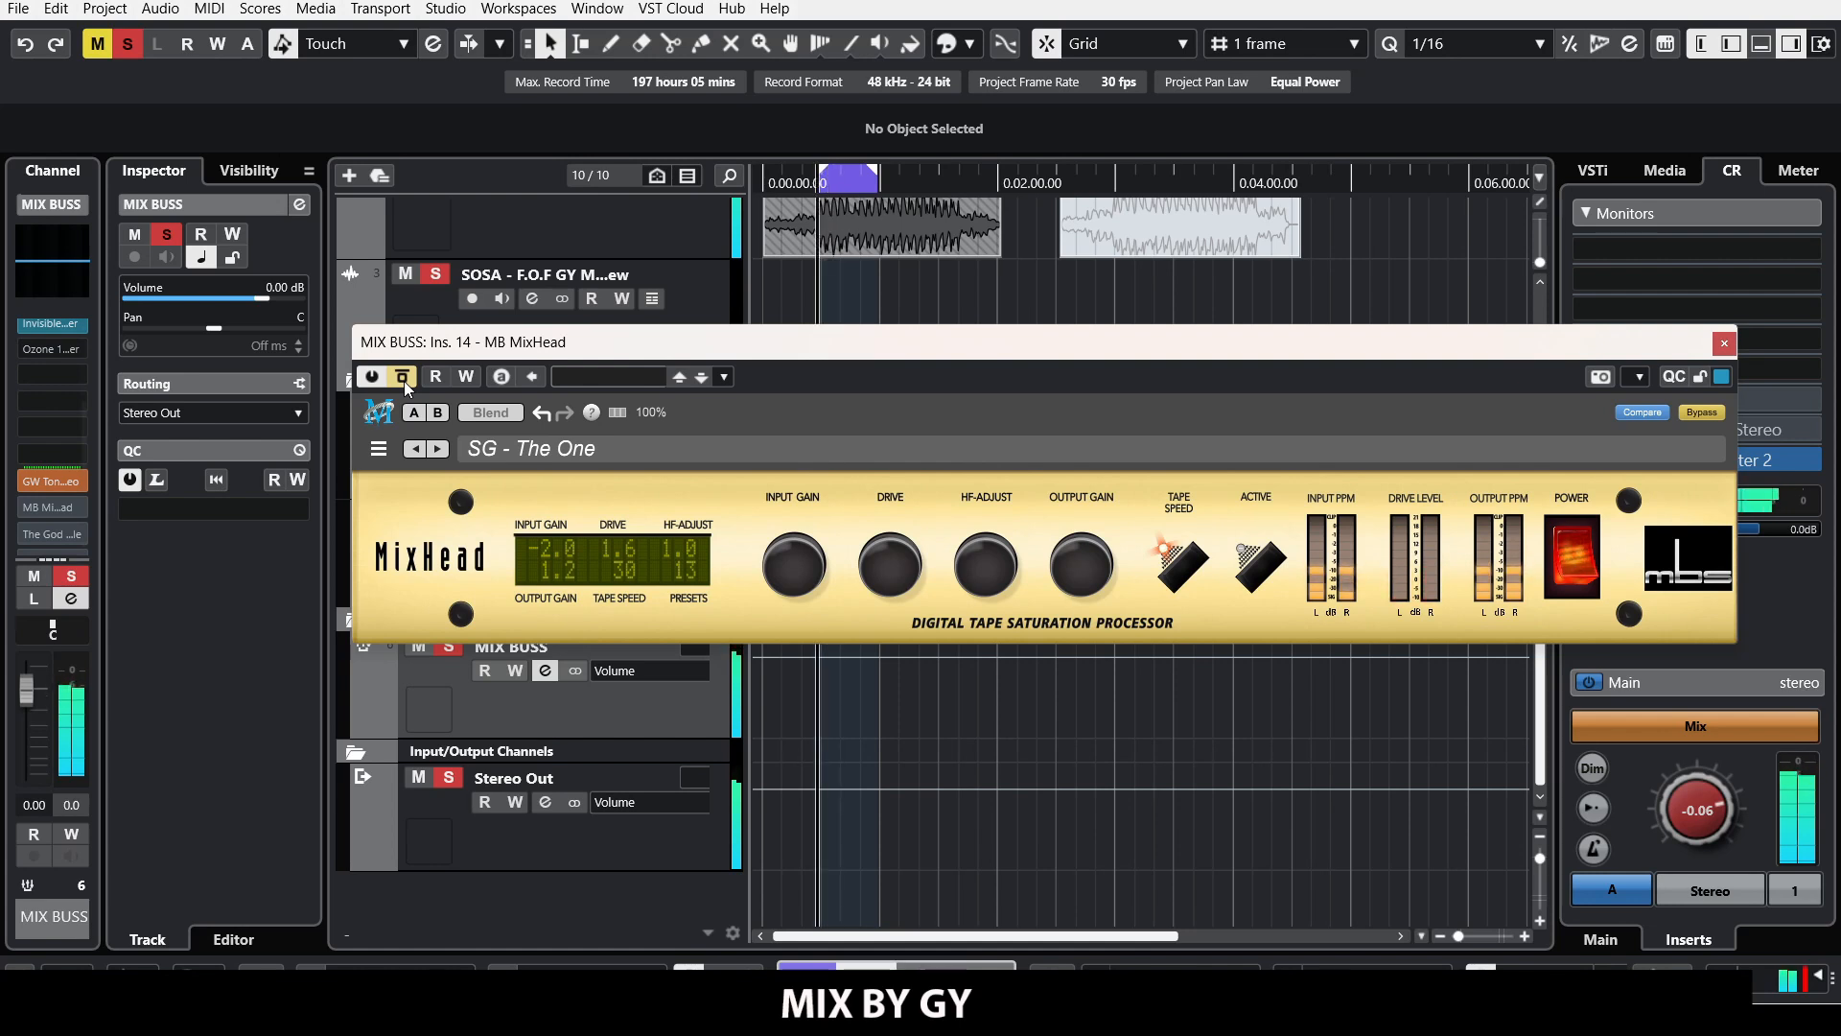
click(404, 377)
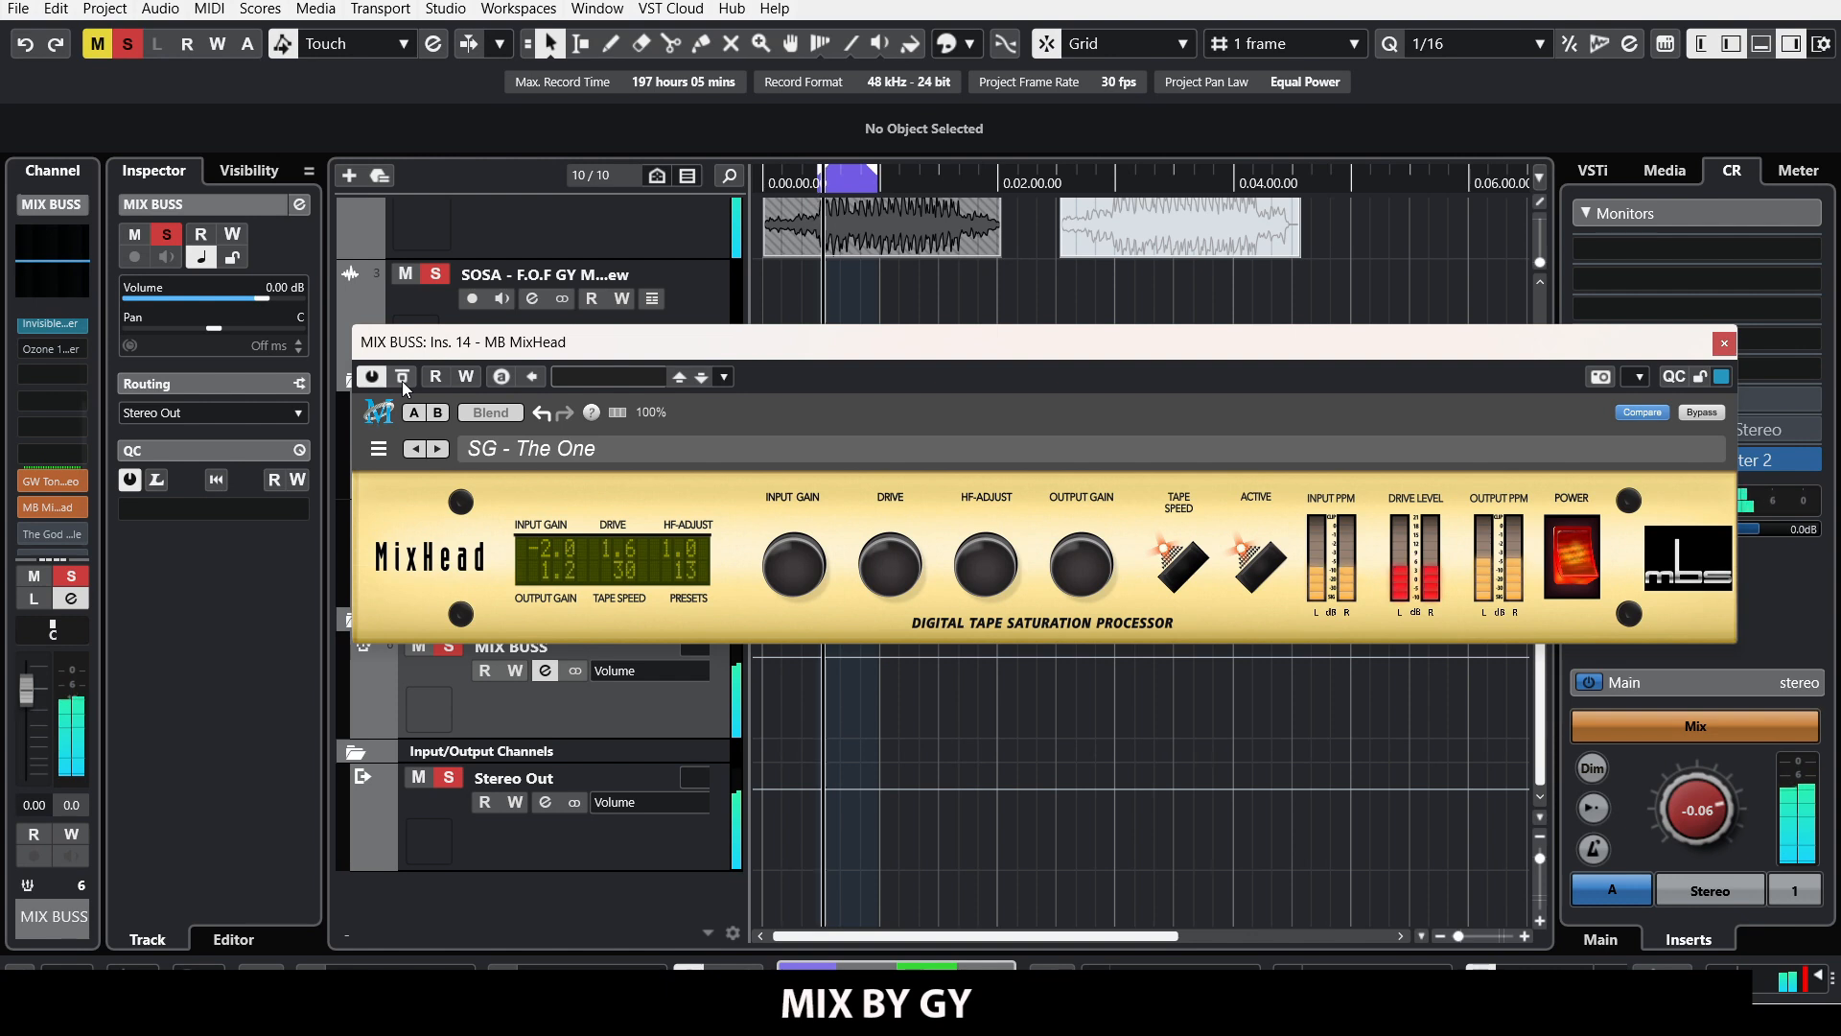
key(space)
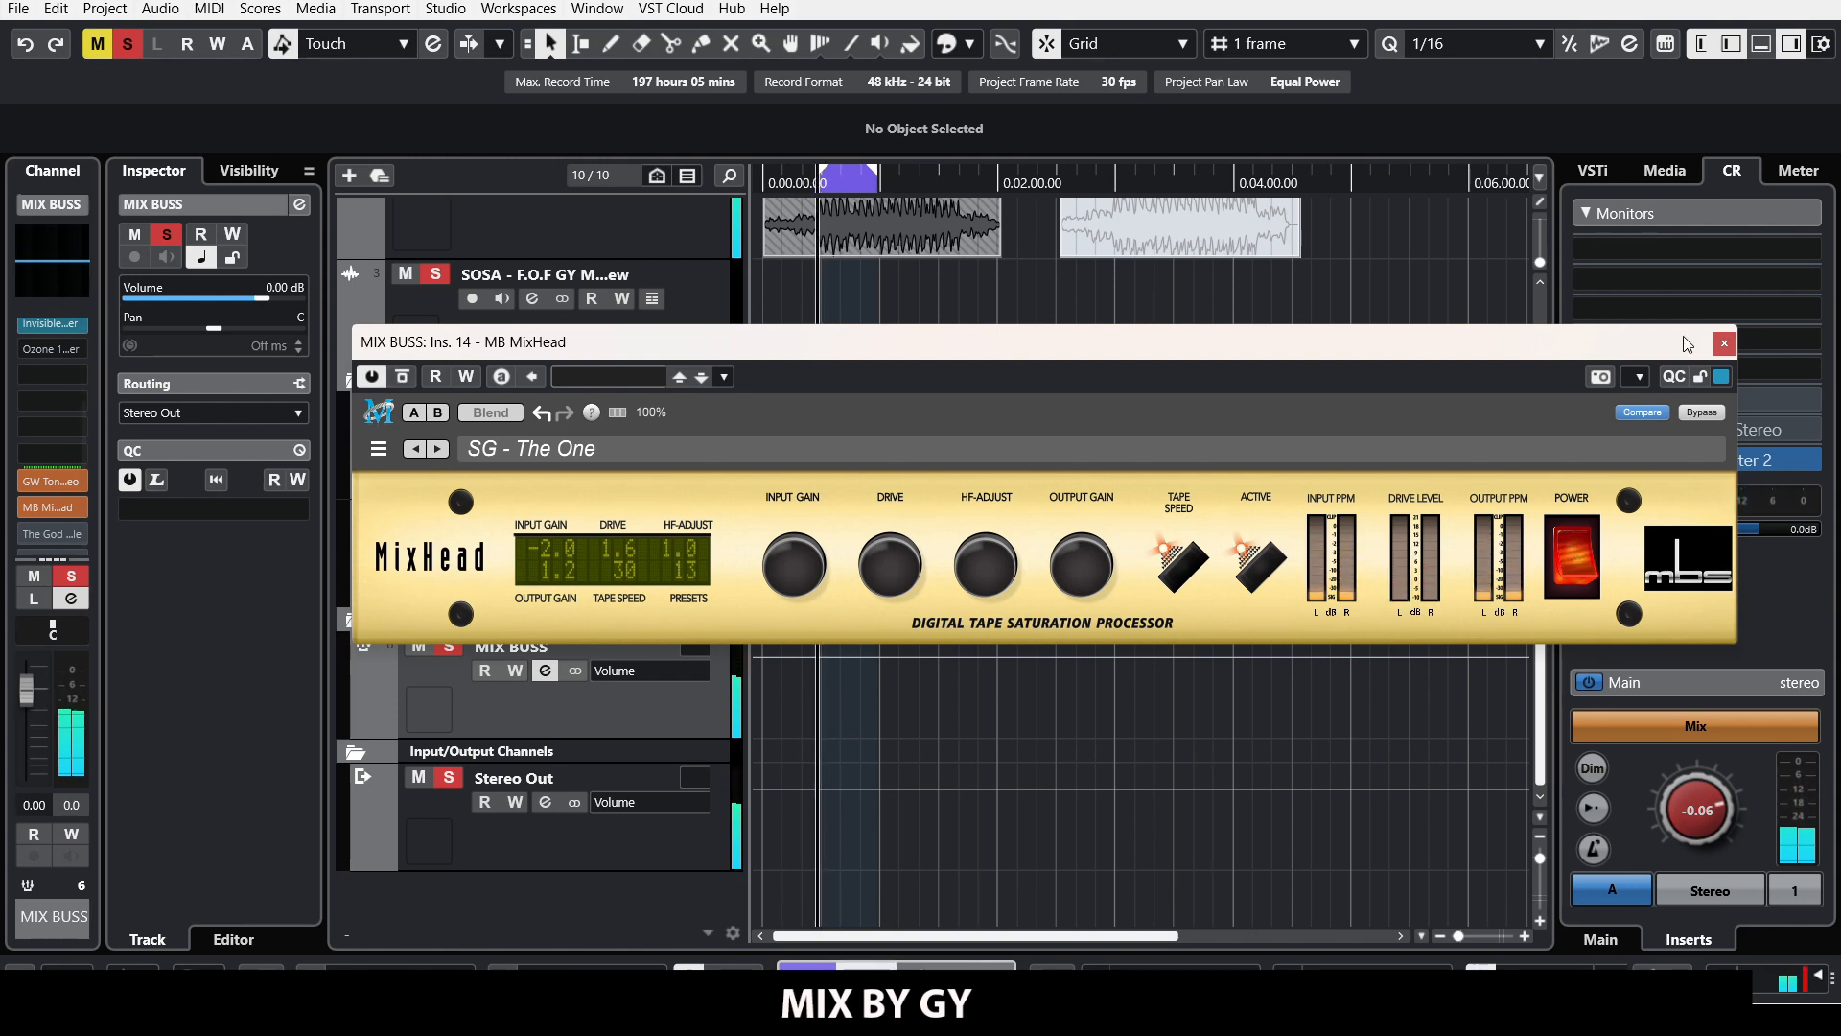
click(1724, 342)
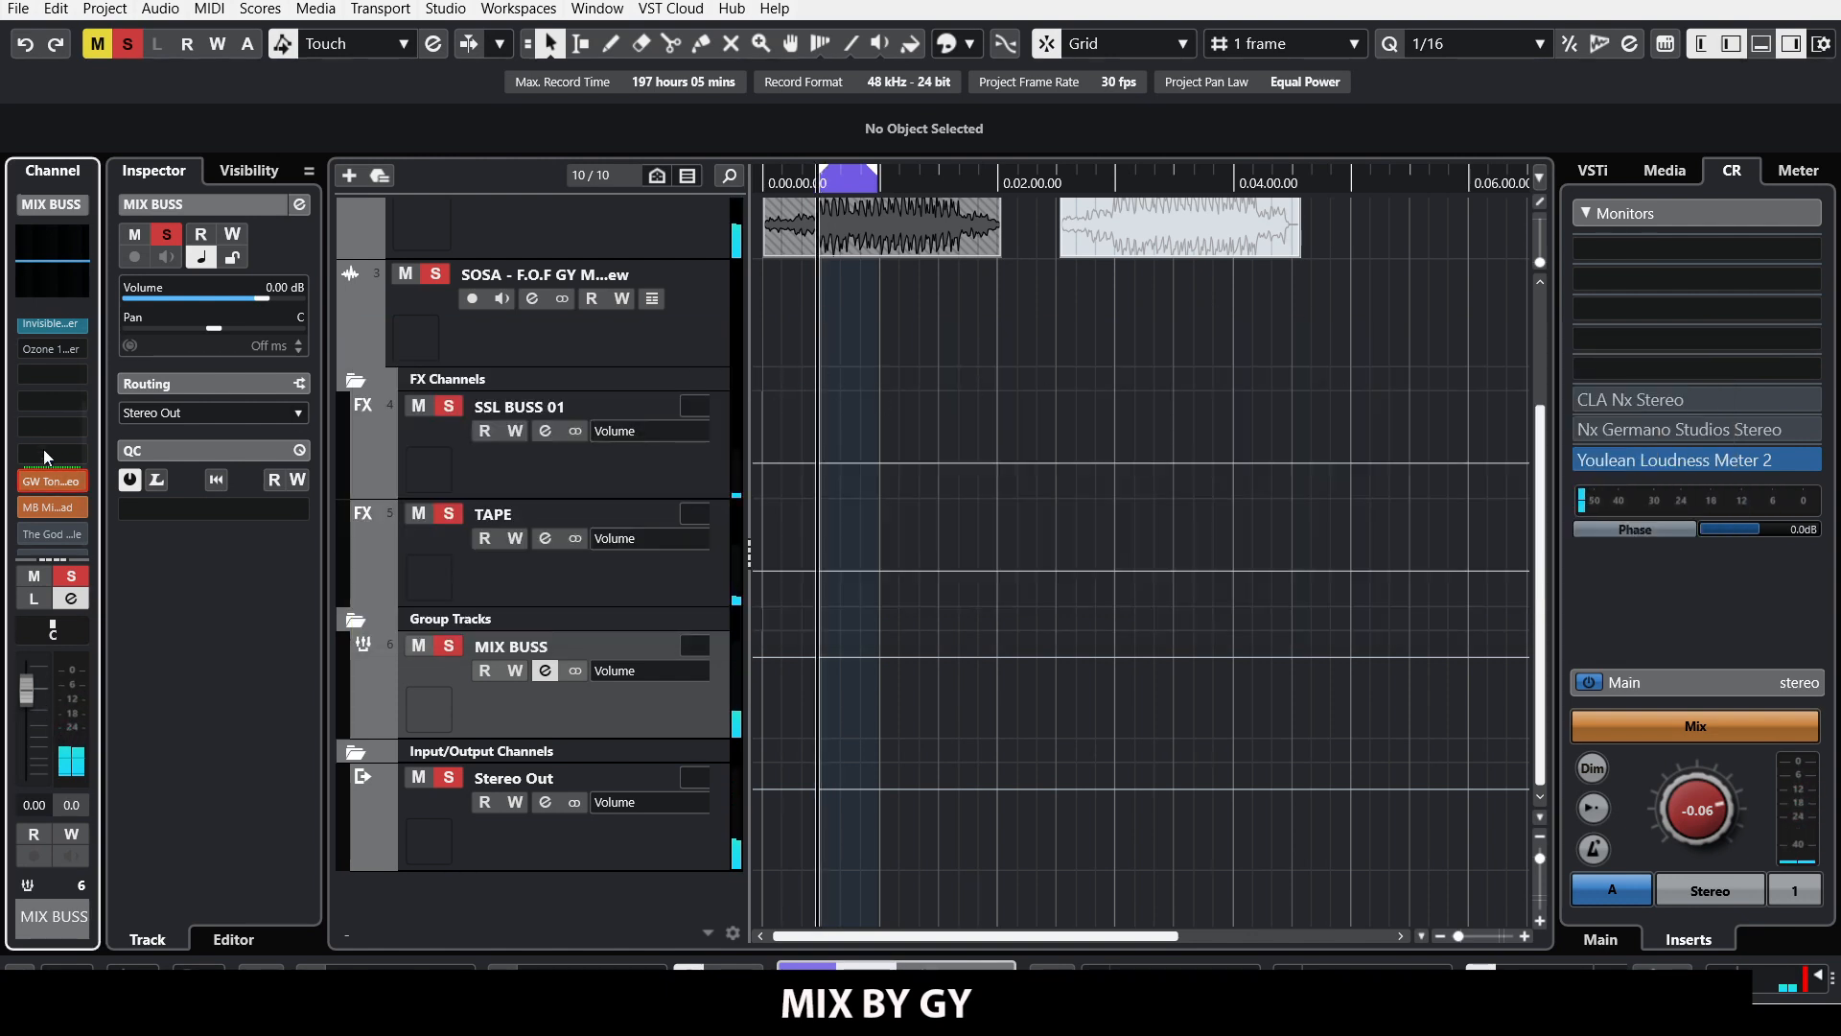
Step: Activate The God Particle insert on MIX BUSS and open its editor, keeping its amount section switched on
click(31, 533)
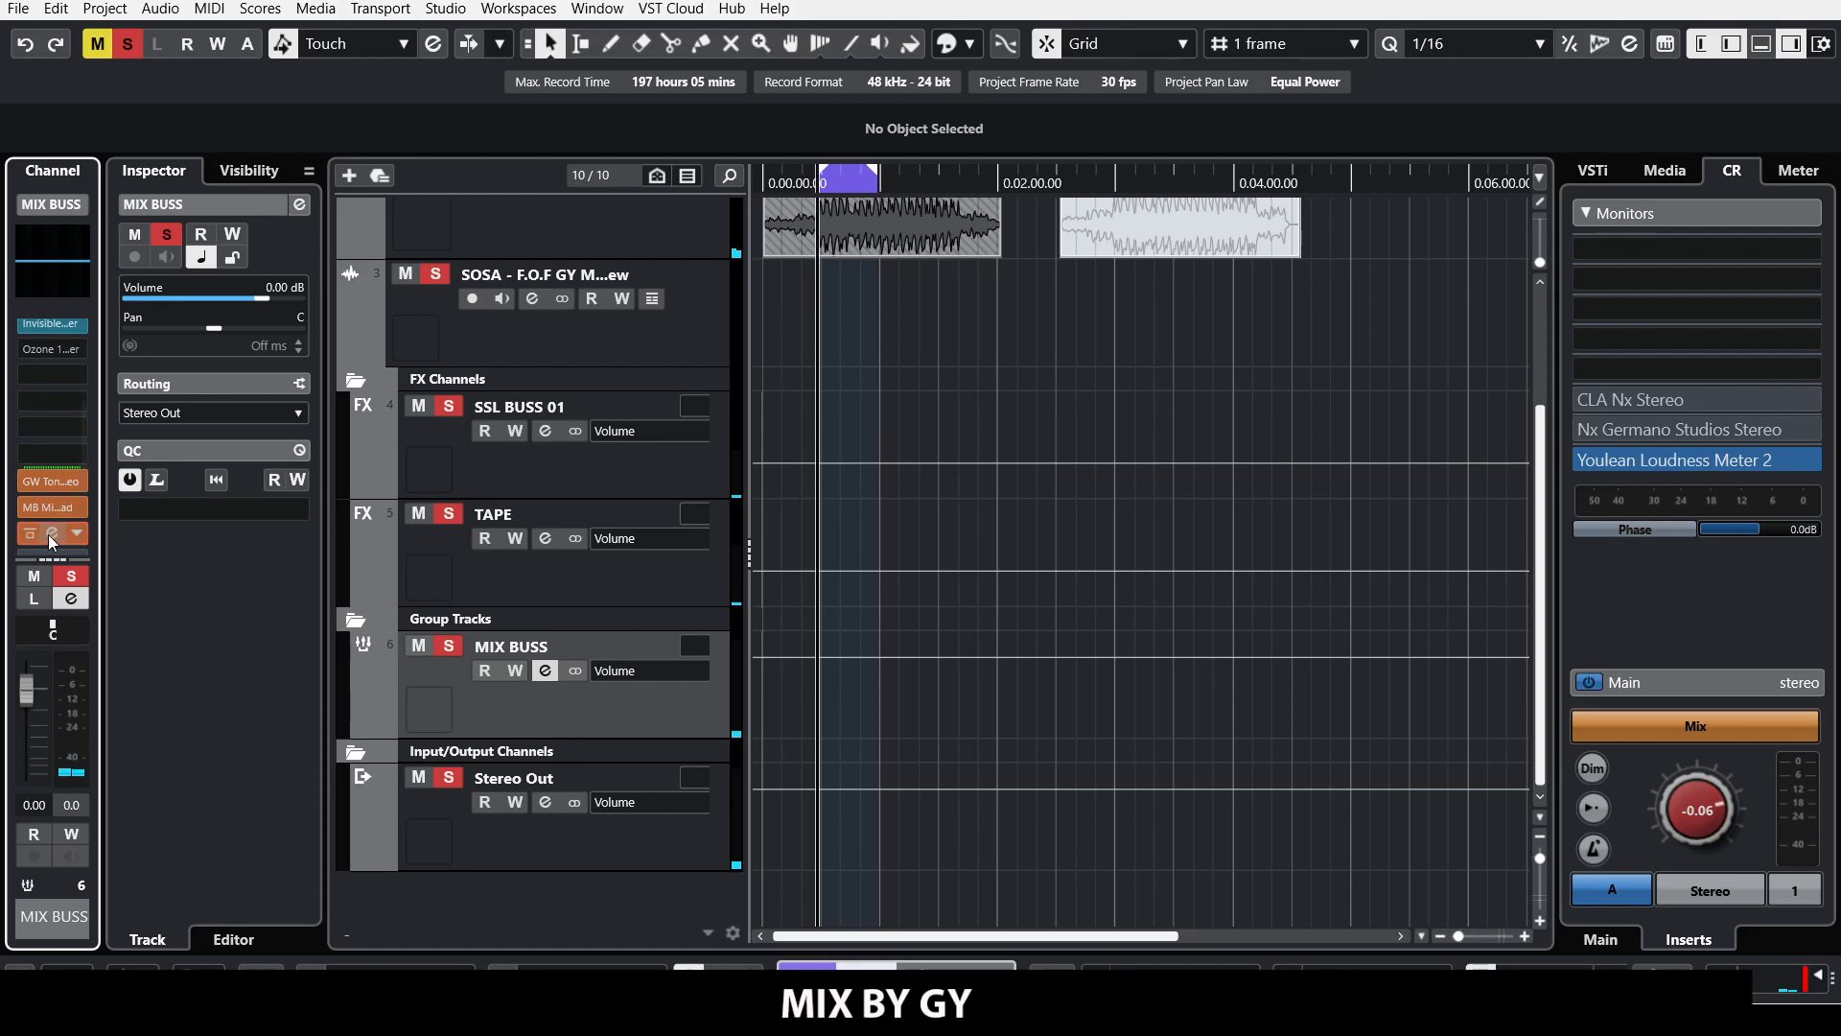
click(52, 533)
drag(312, 382, 361, 292)
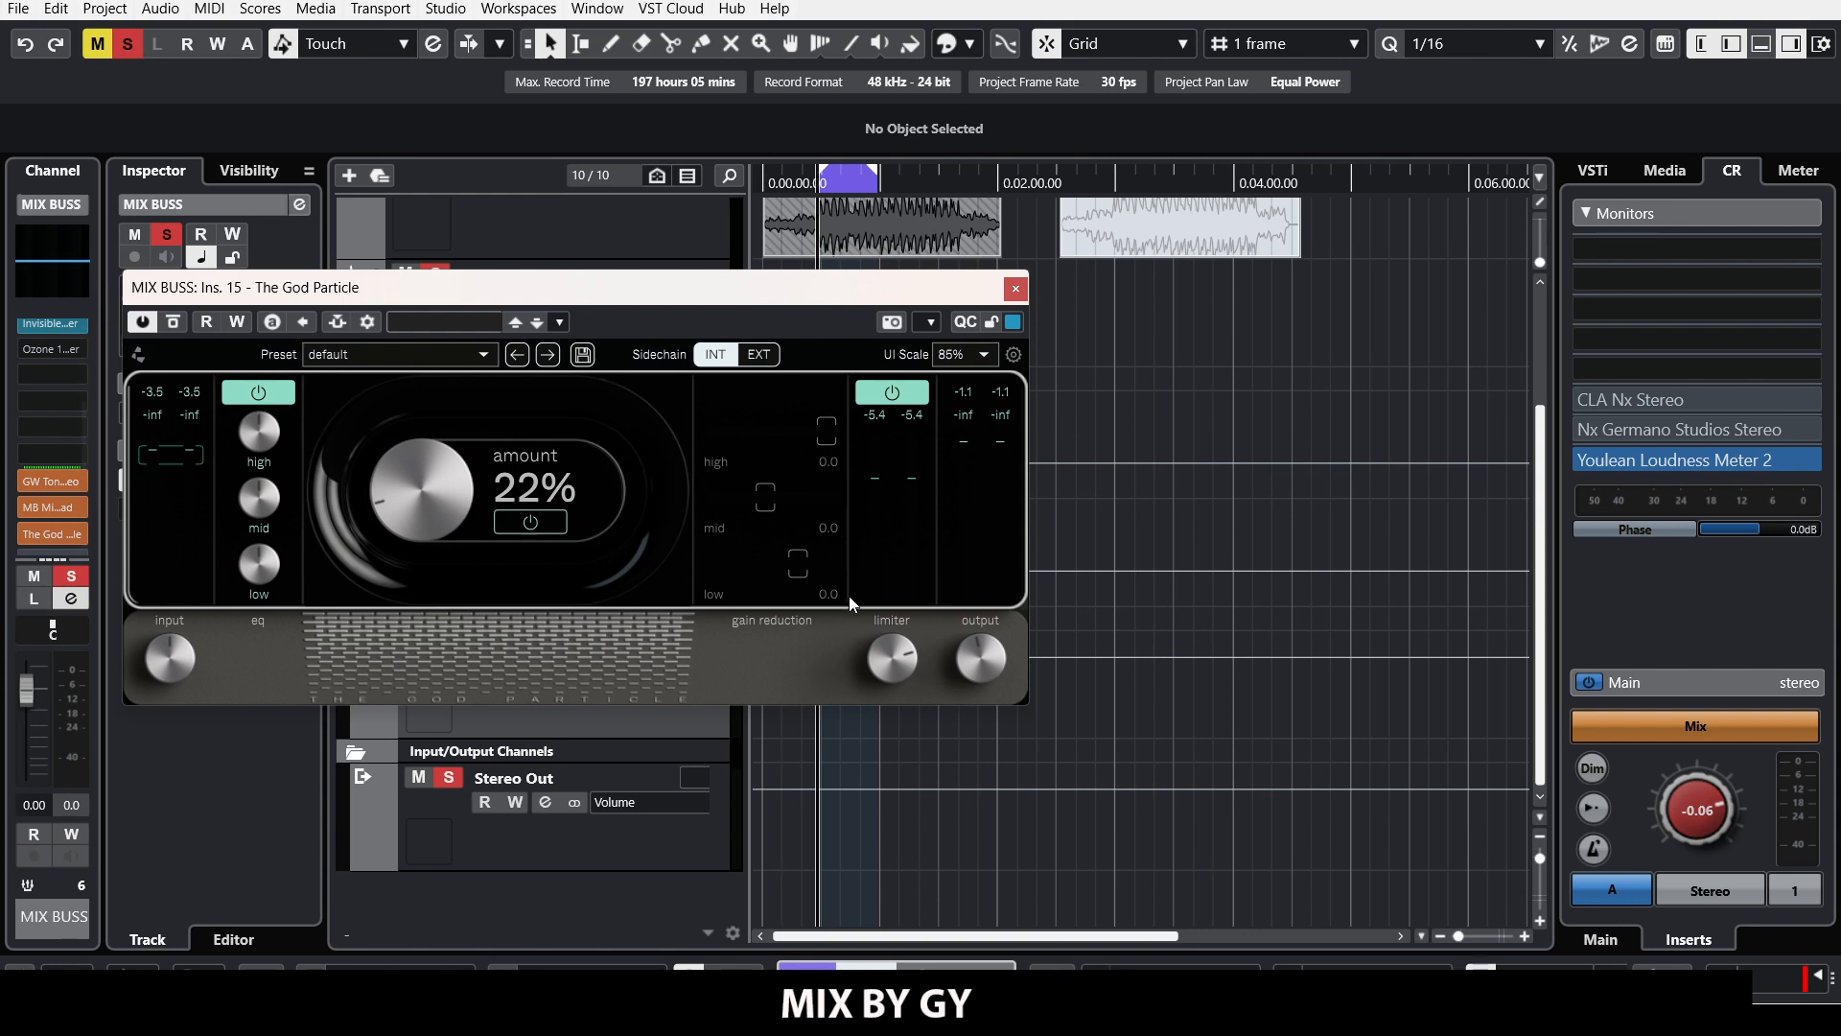
click(530, 522)
click(547, 528)
Step: Open the Youlean Loudness Meter 2 from the monitor inserts and arrange it beside The God Particle editor
click(1608, 462)
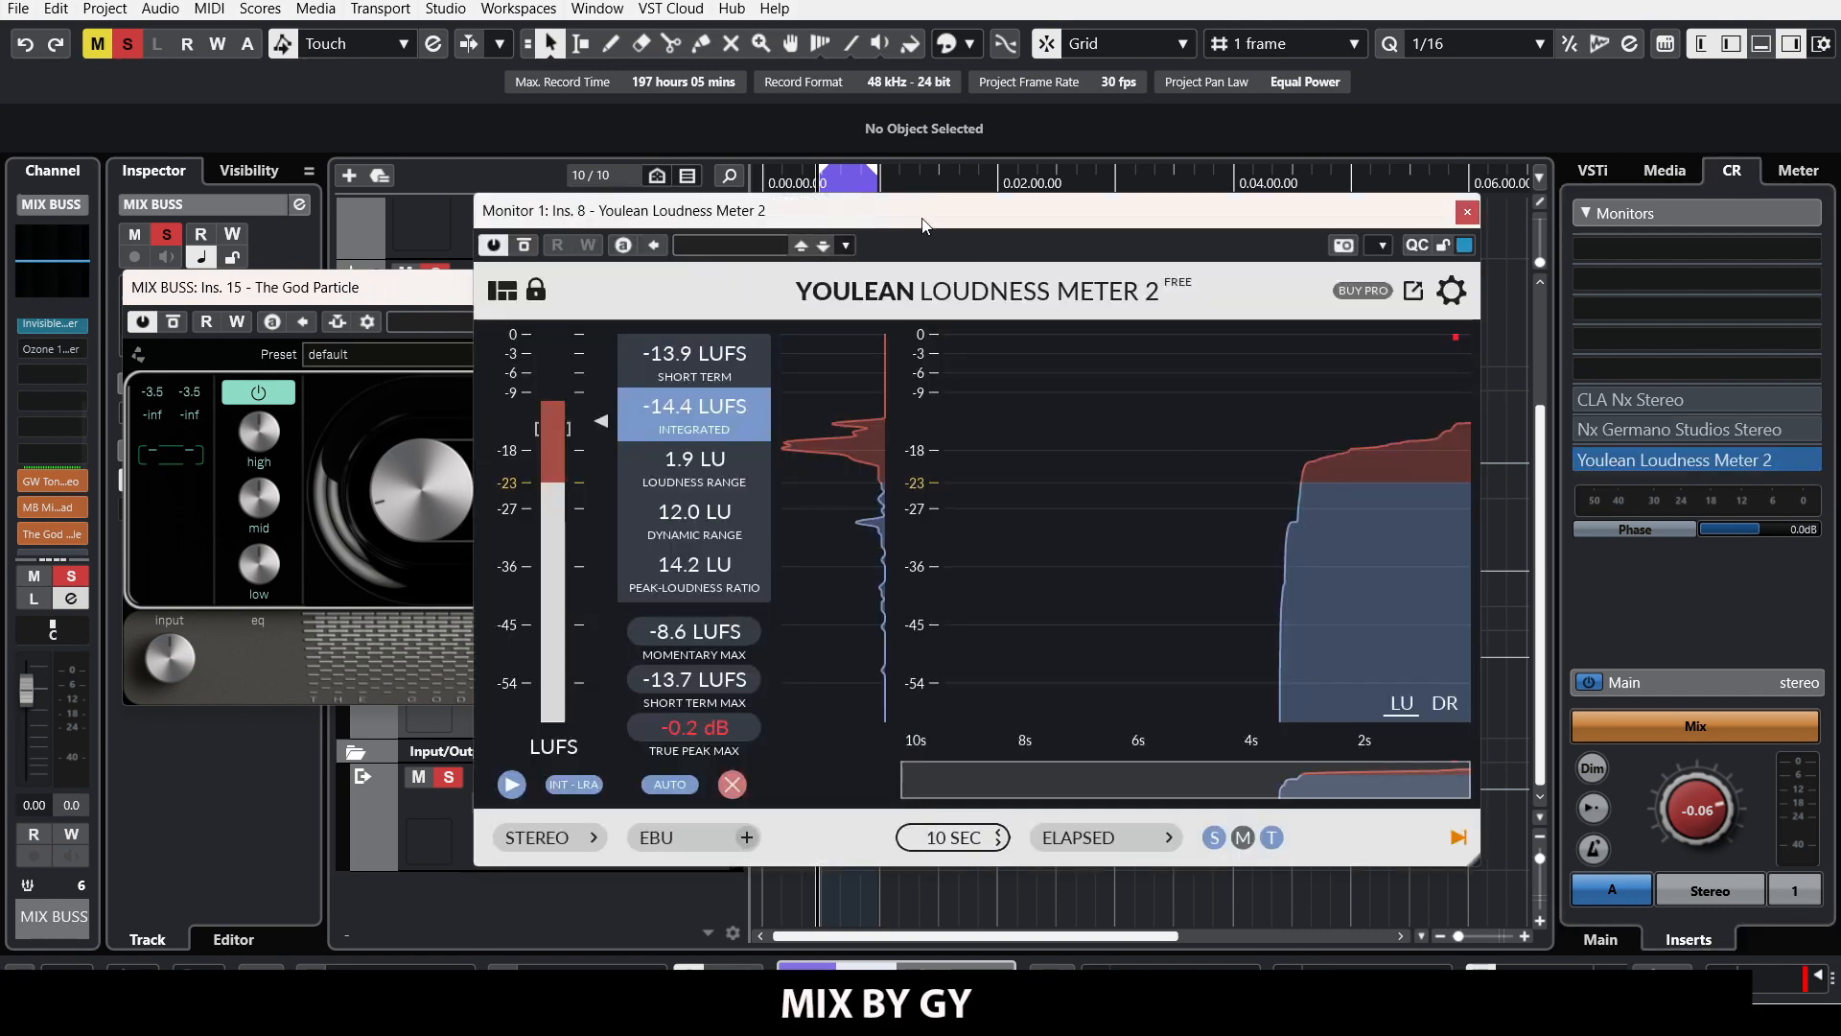
drag(923, 224, 1598, 220)
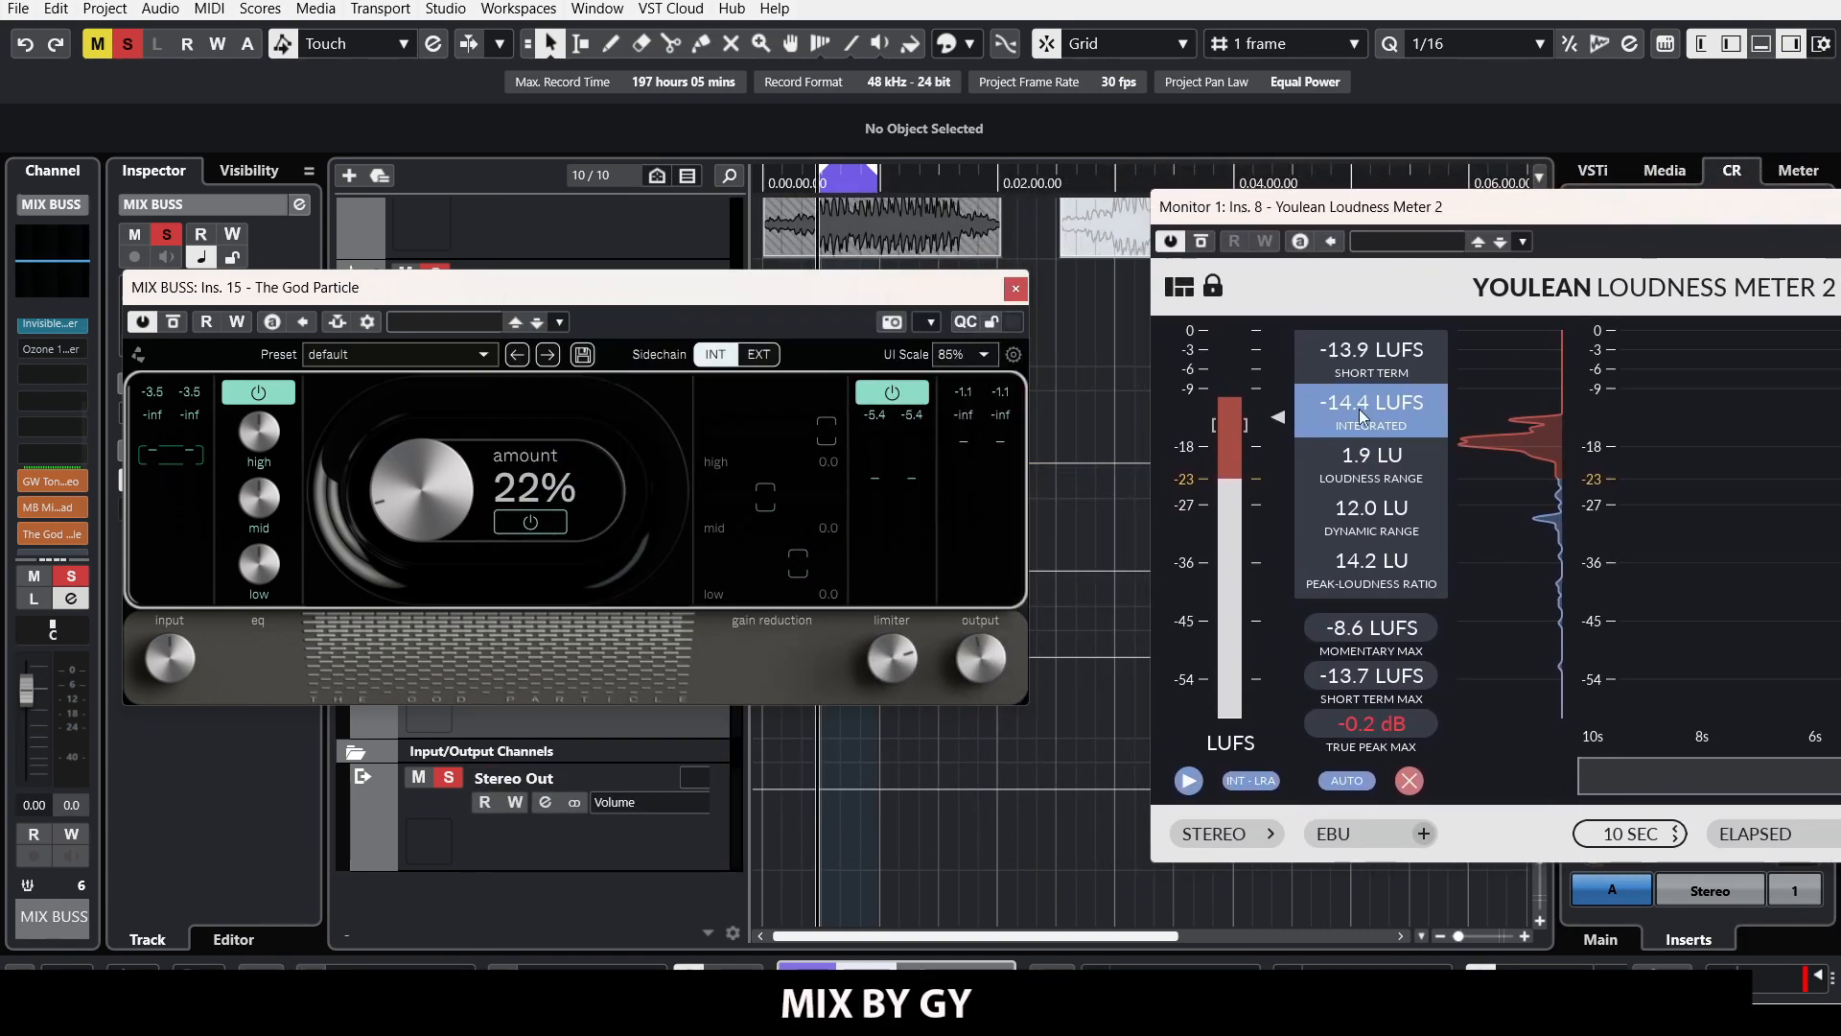
drag(923, 294, 921, 444)
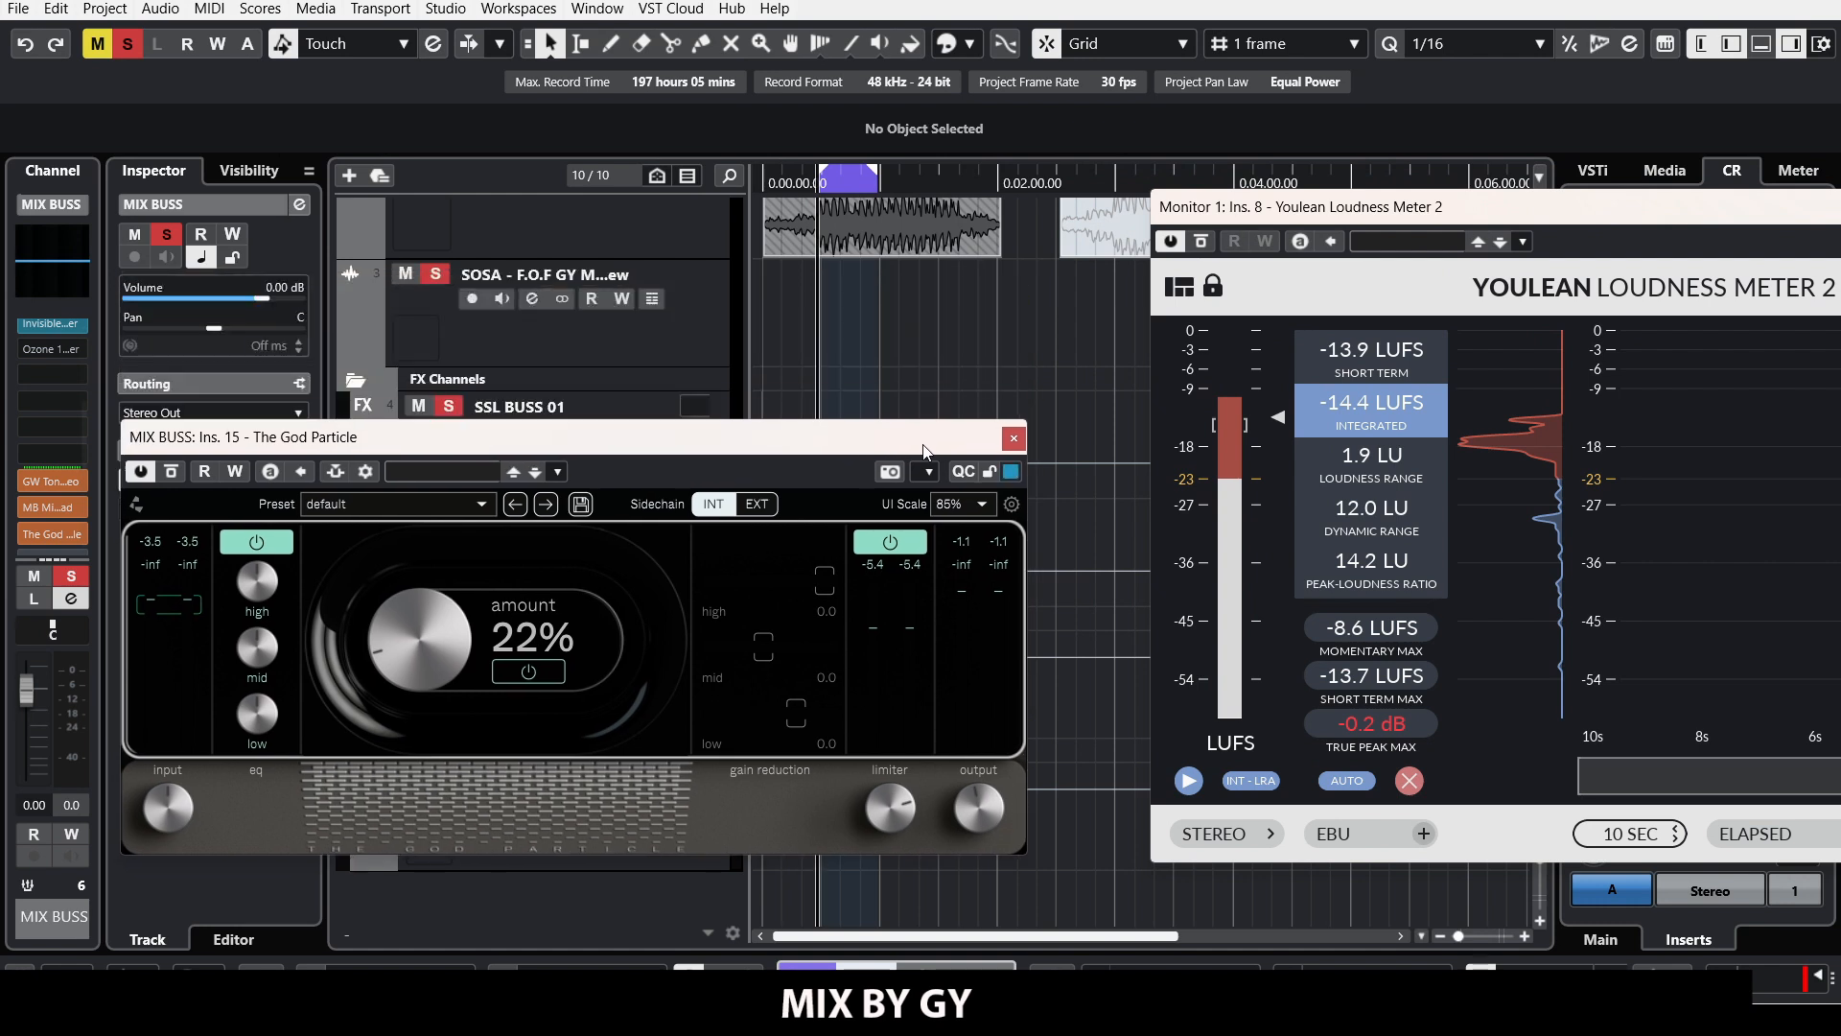
Step: Select the Victoria Monét - On My Mama event on the REF track and place The God Particle editor below it
scroll(883, 311, up, 3)
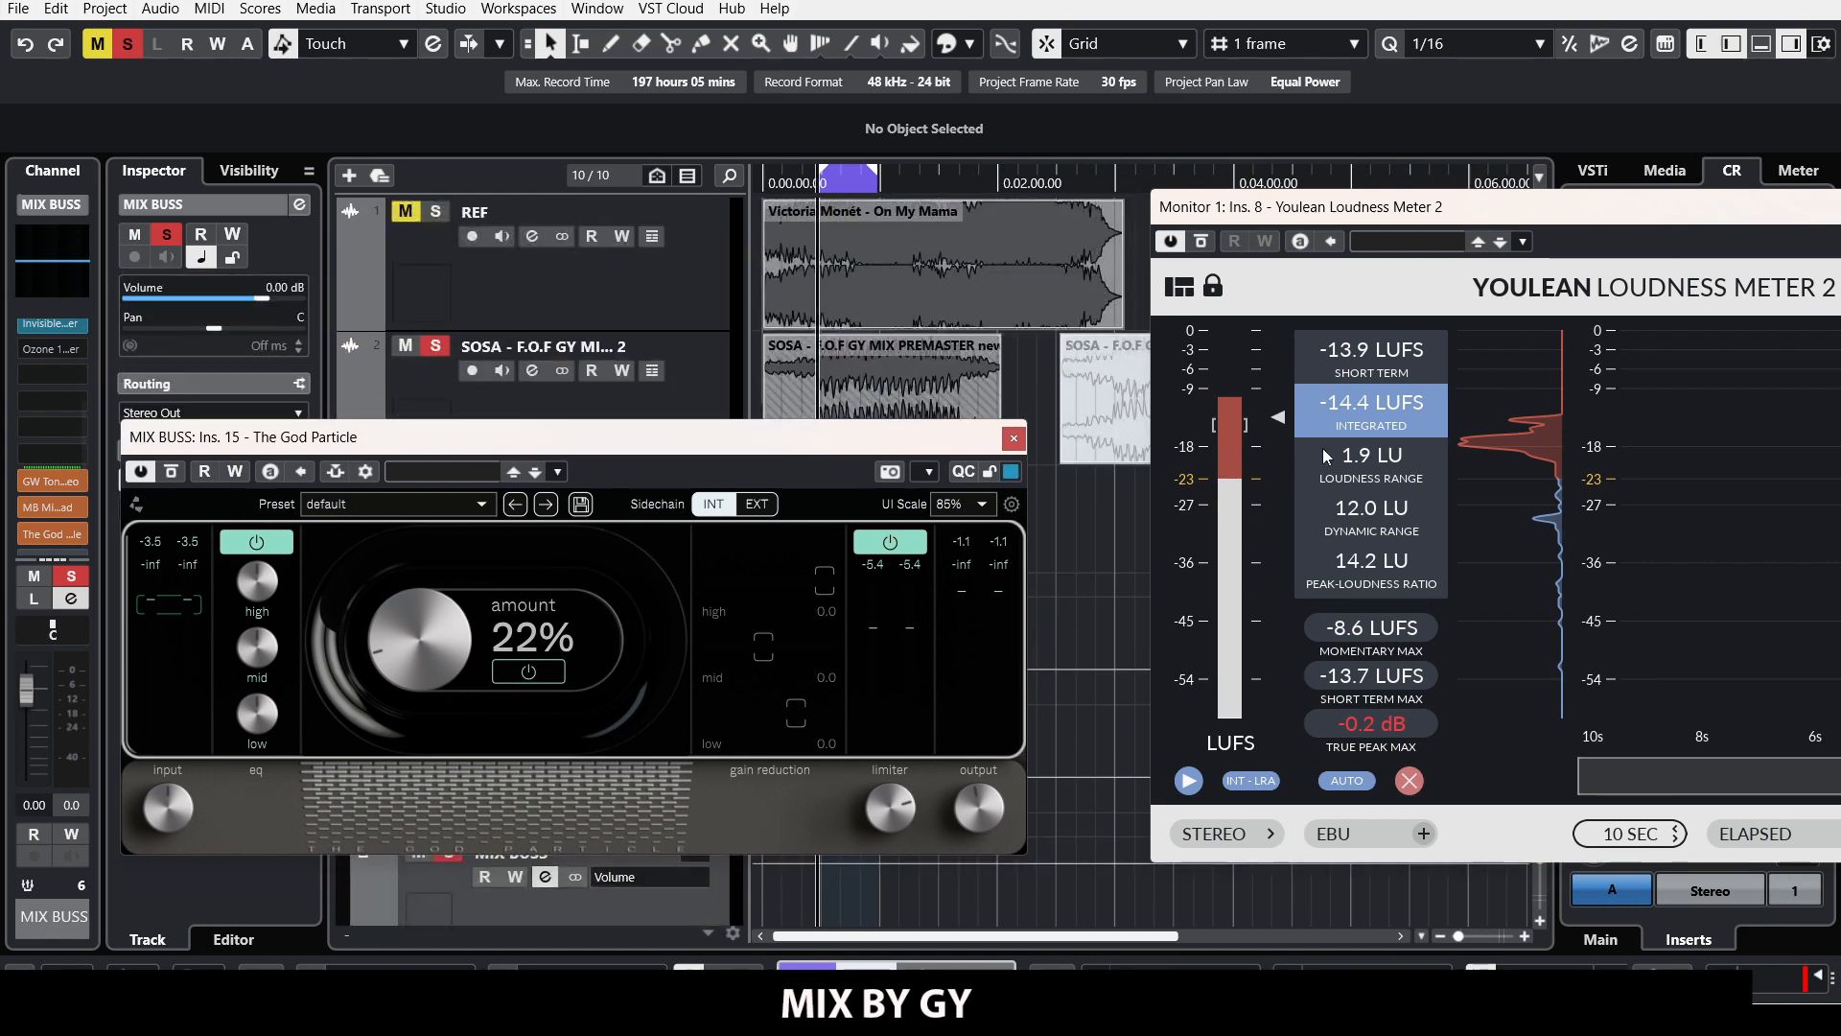
click(886, 286)
click(654, 276)
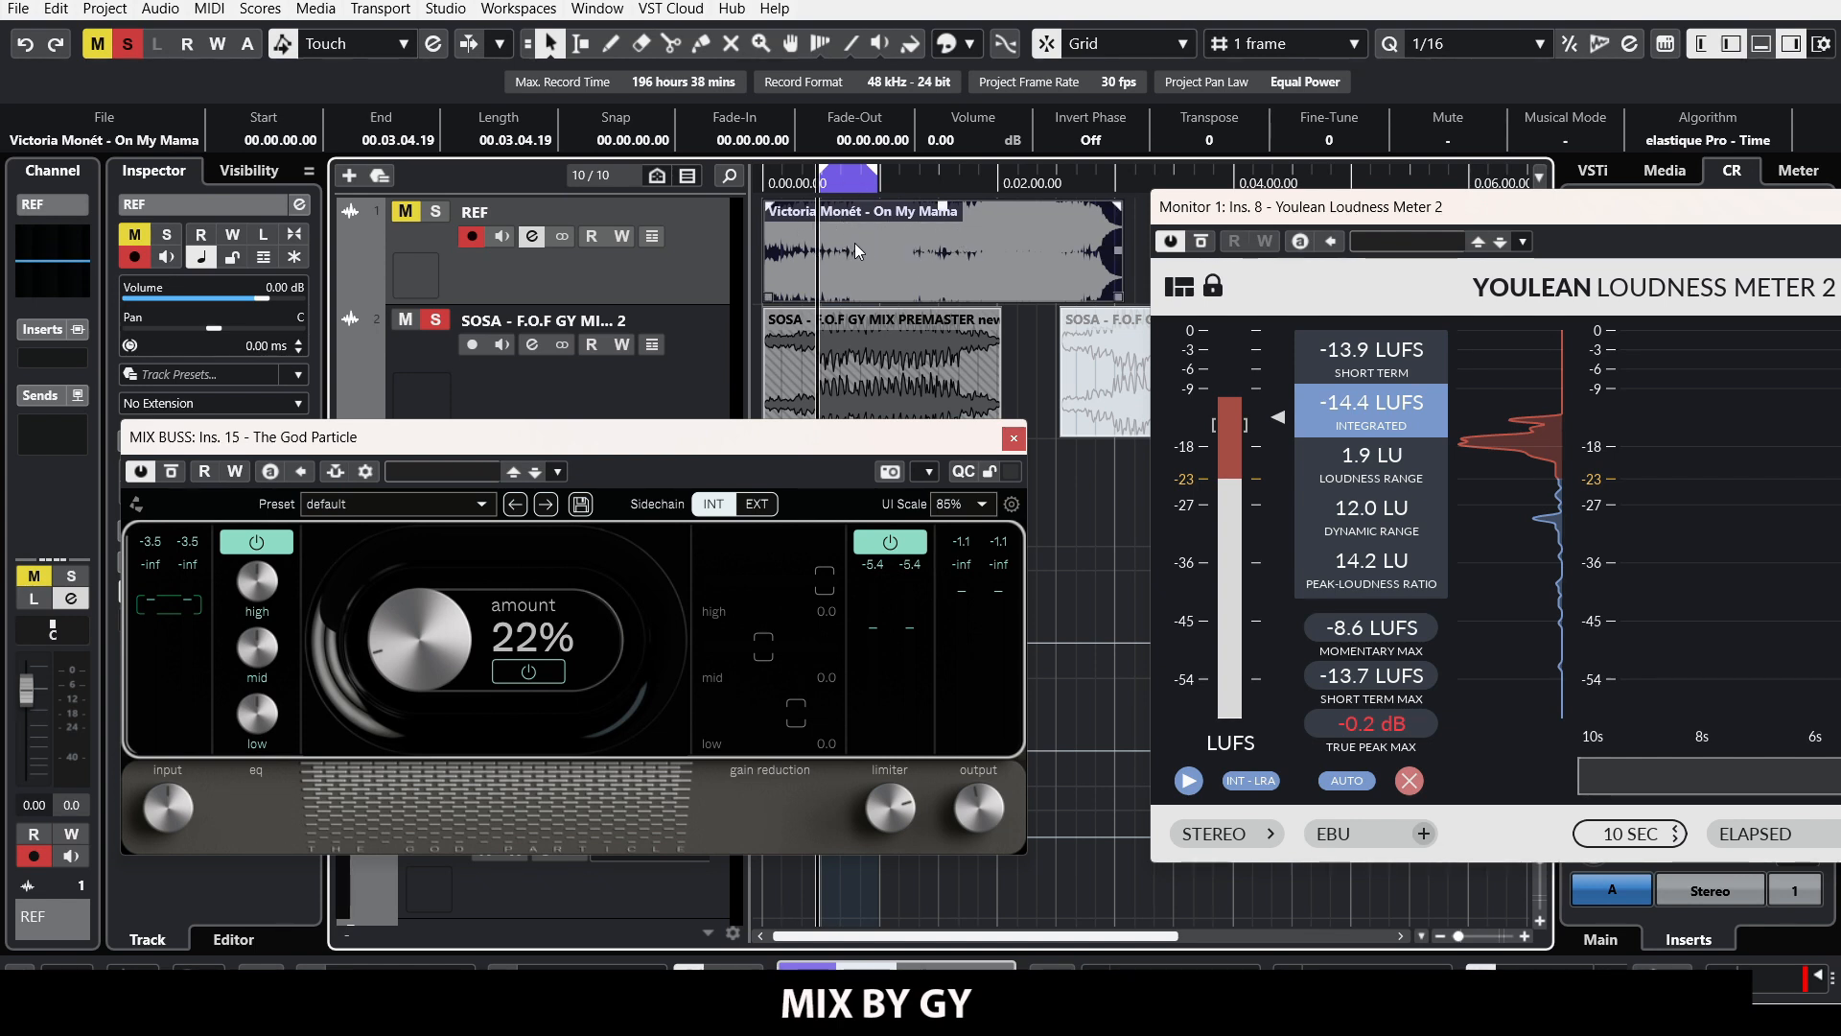
drag(809, 445, 808, 387)
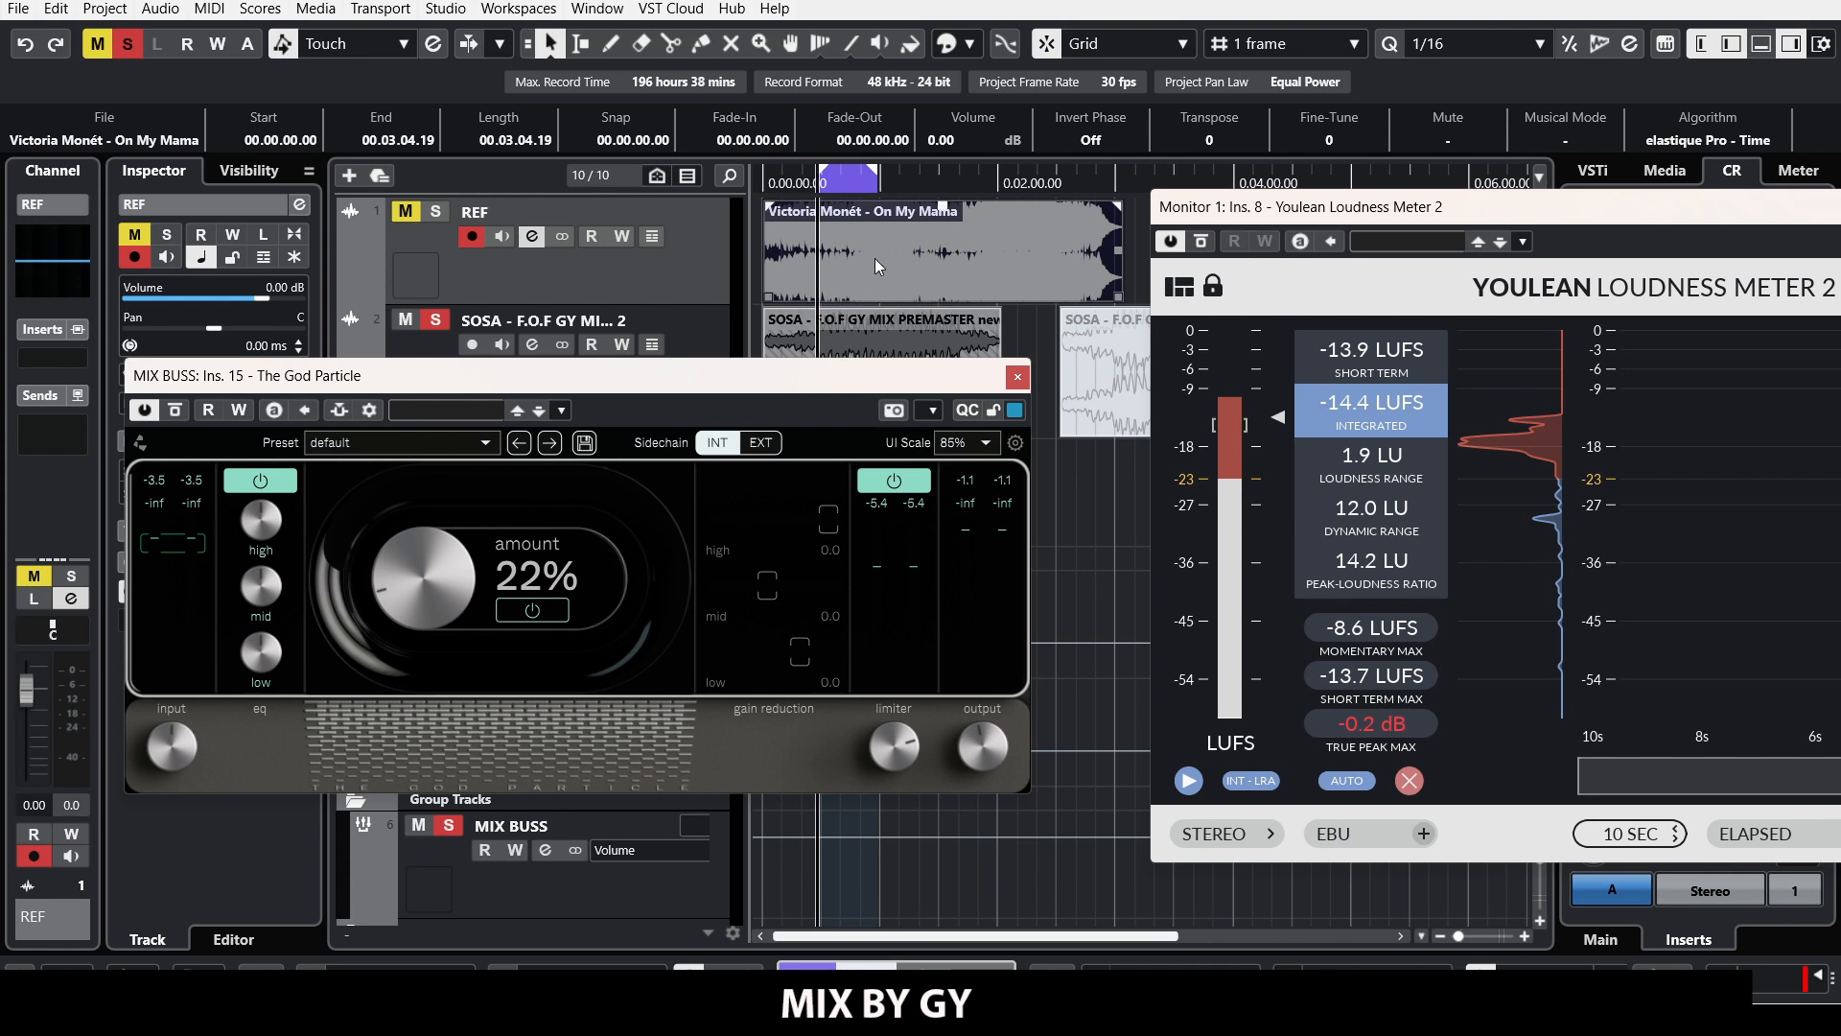
drag(846, 389, 870, 453)
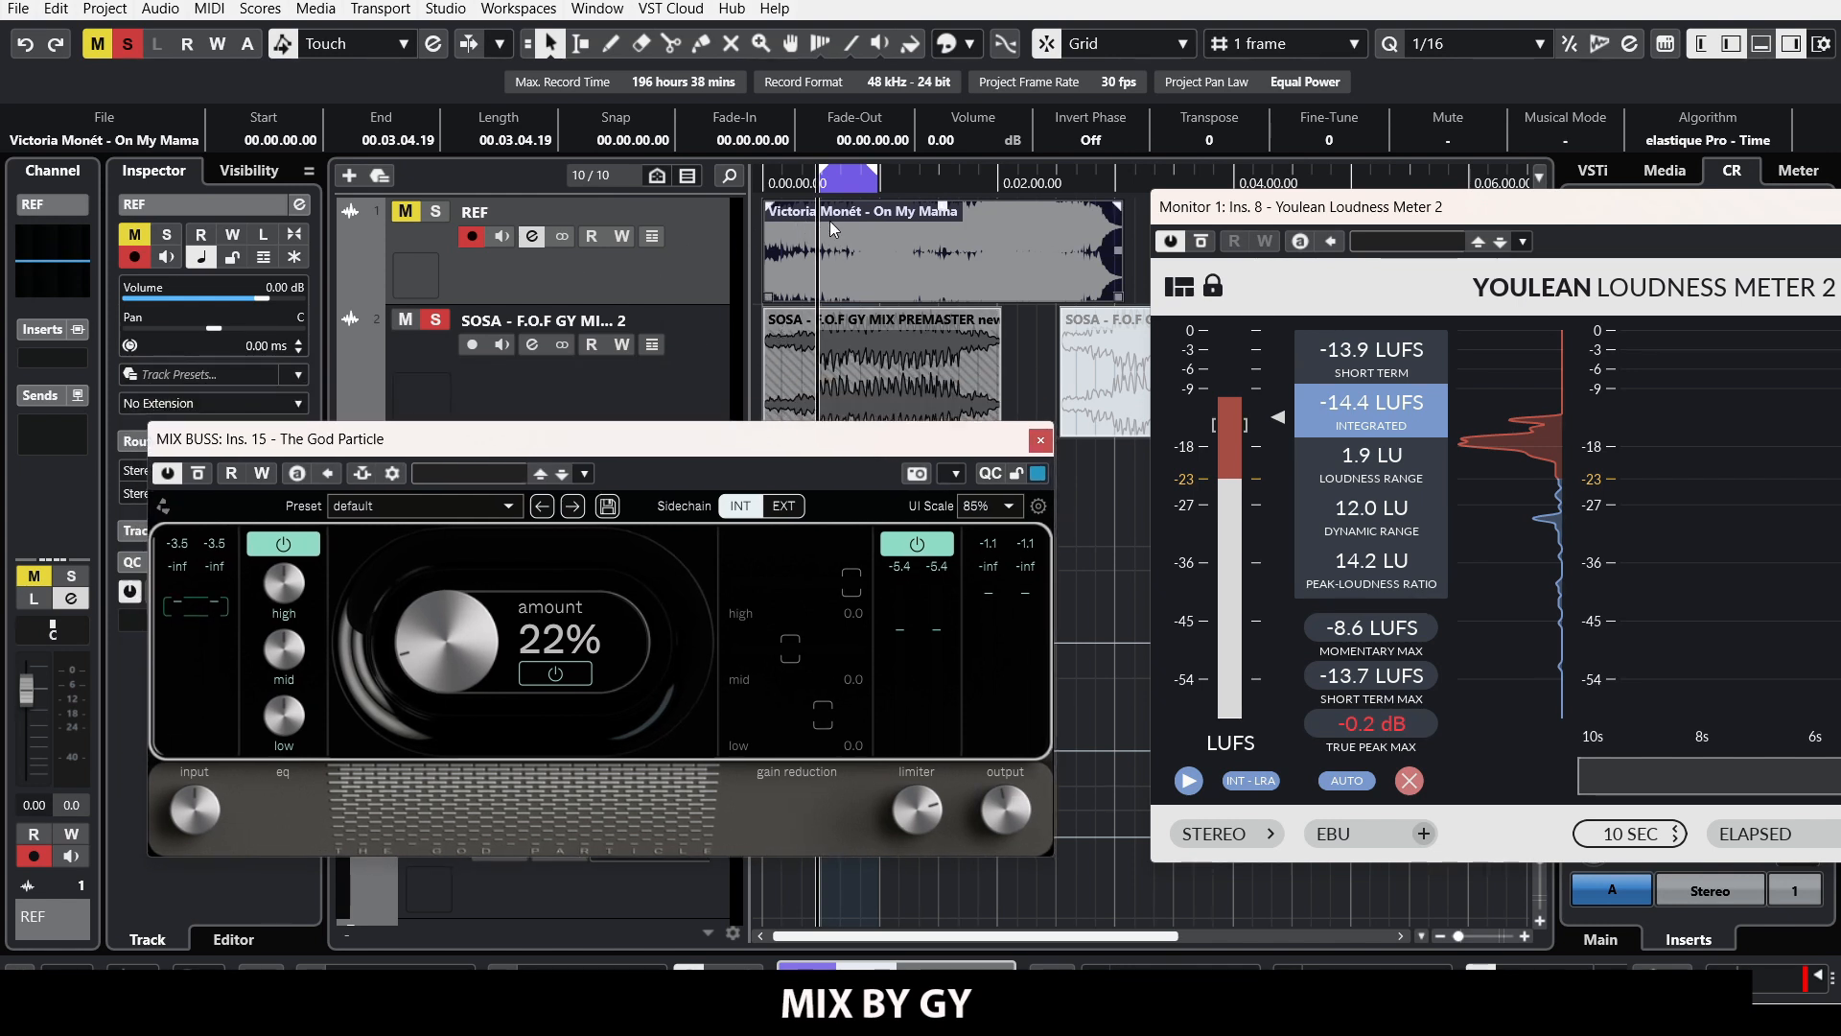
Step: Select the second SOSA premaster track, play the loop through The God Particle to check its loudness in Youlean, and close The God Particle editor
click(698, 355)
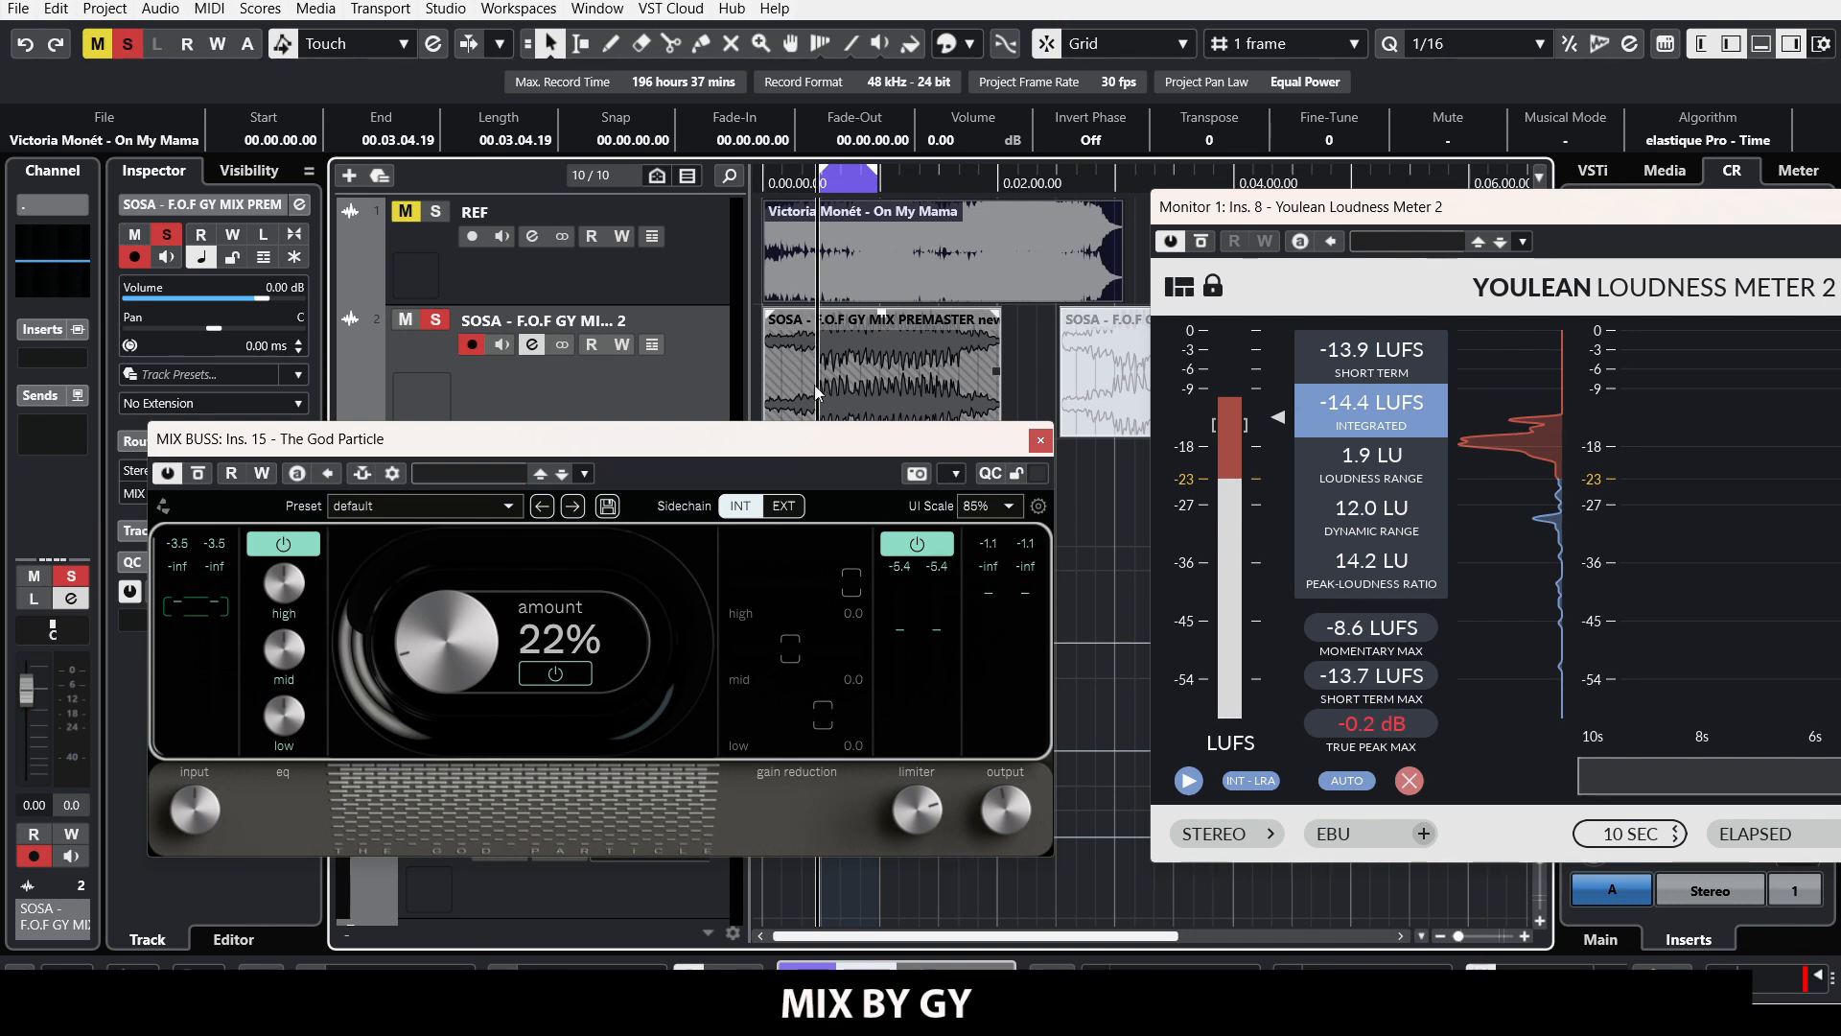
drag(841, 432, 856, 448)
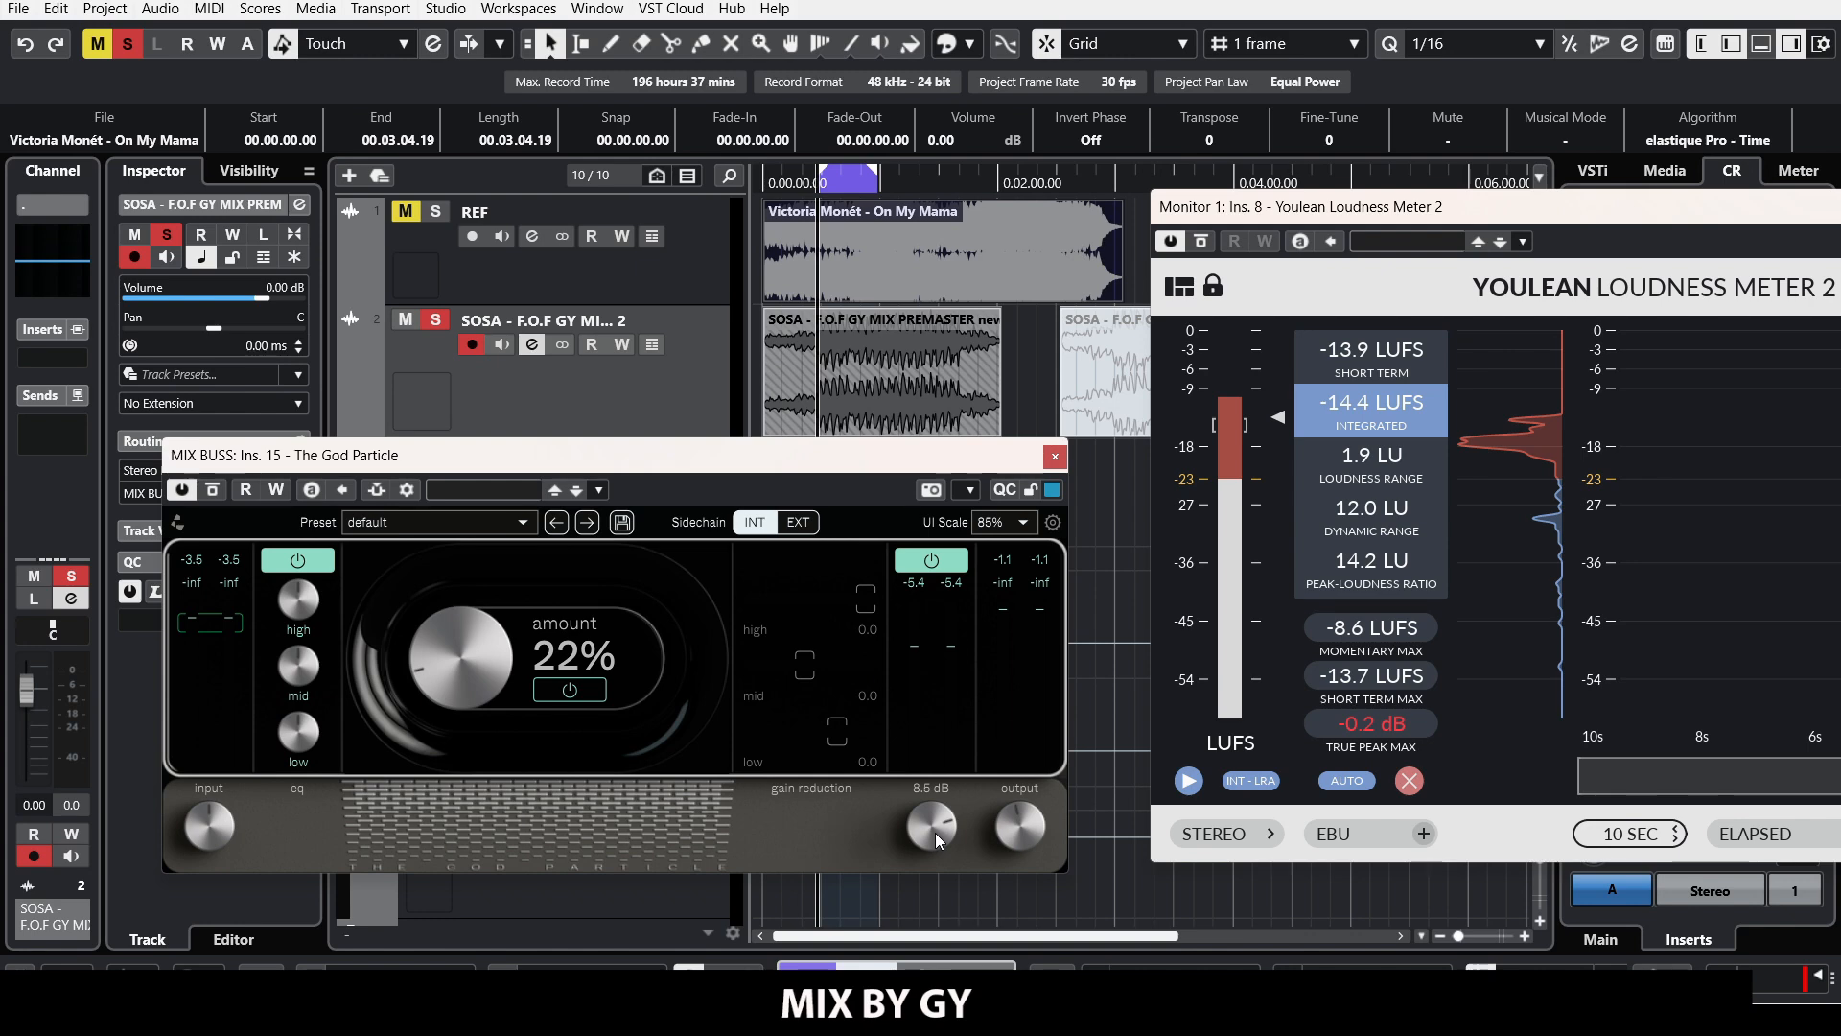
key(space)
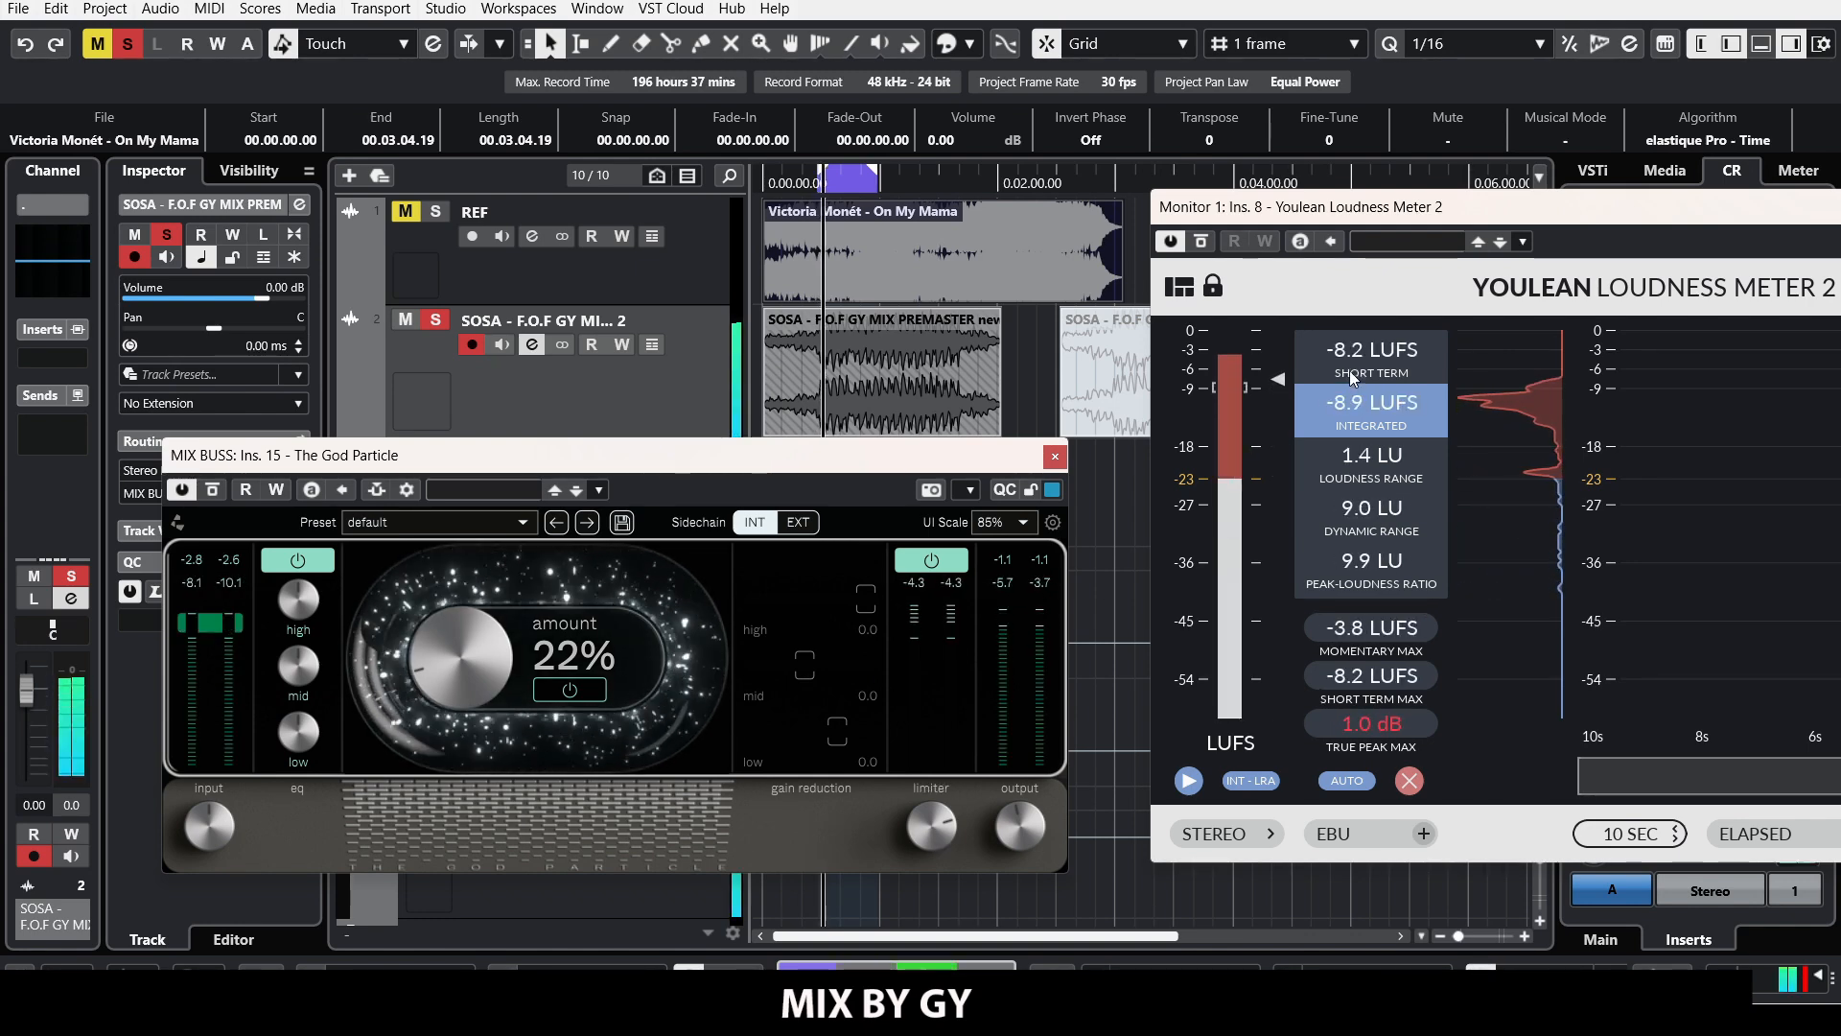
key(space)
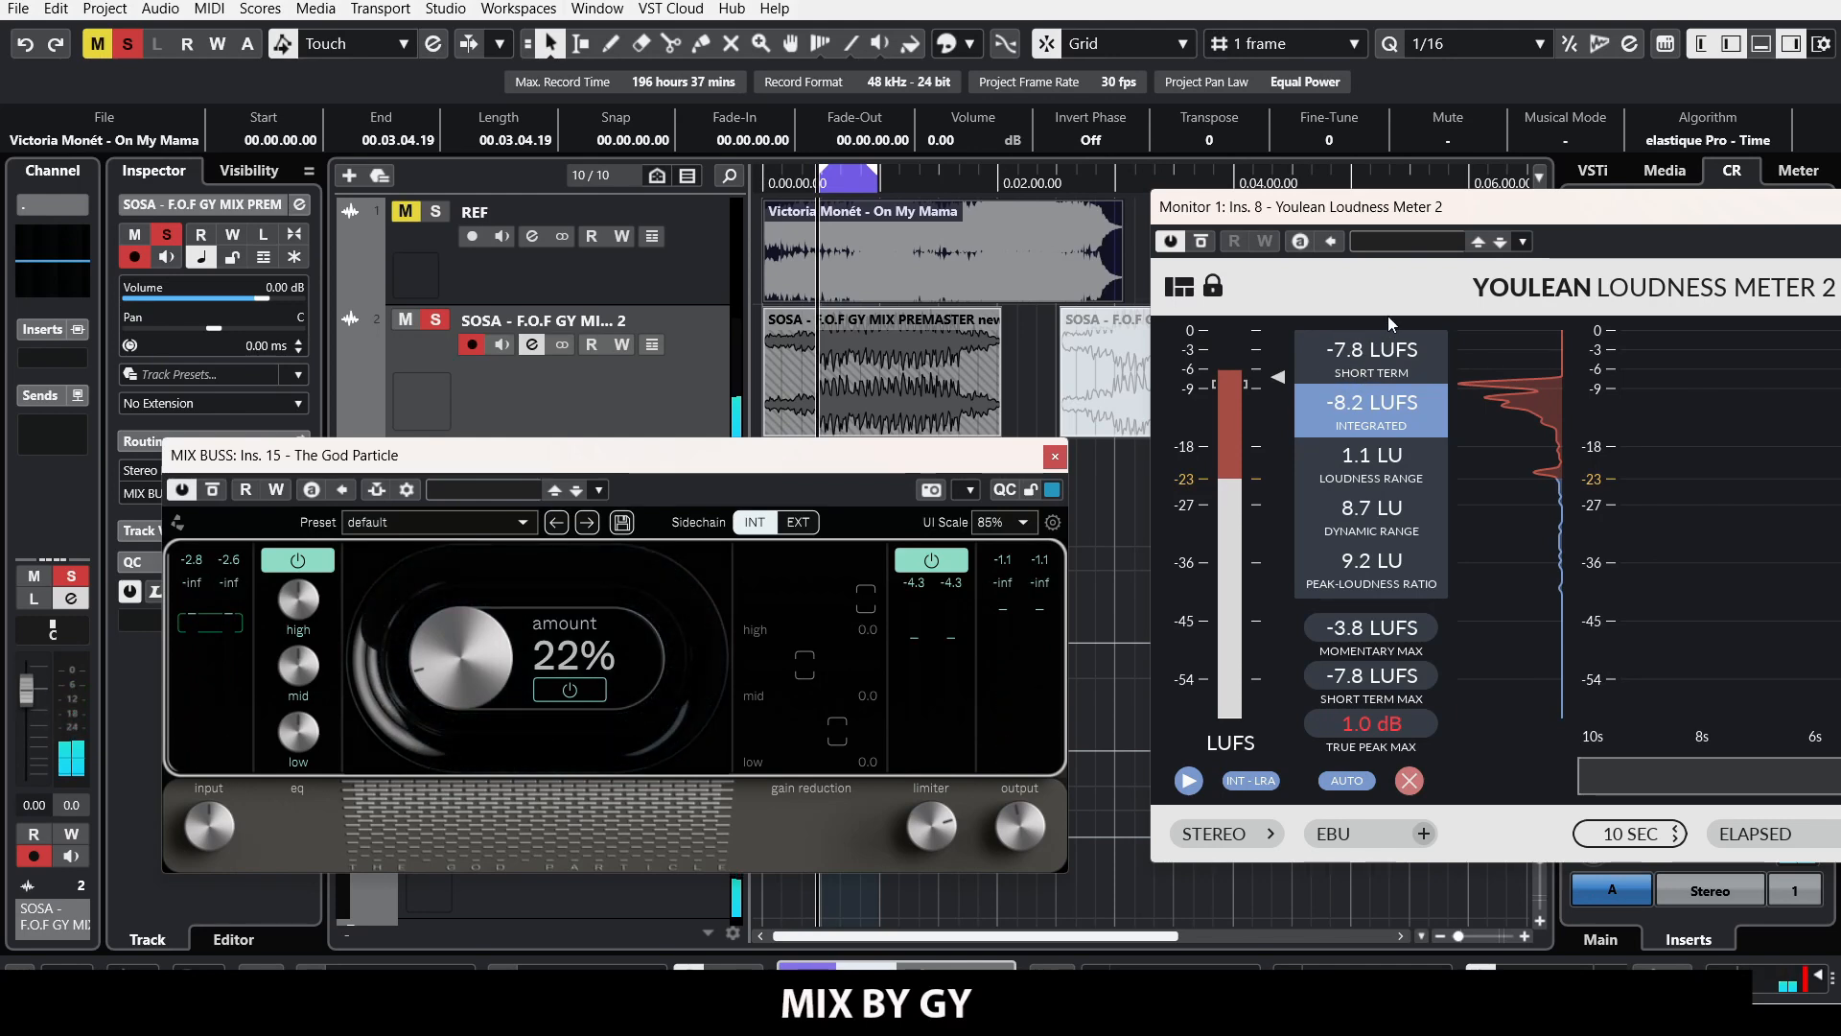
key(space)
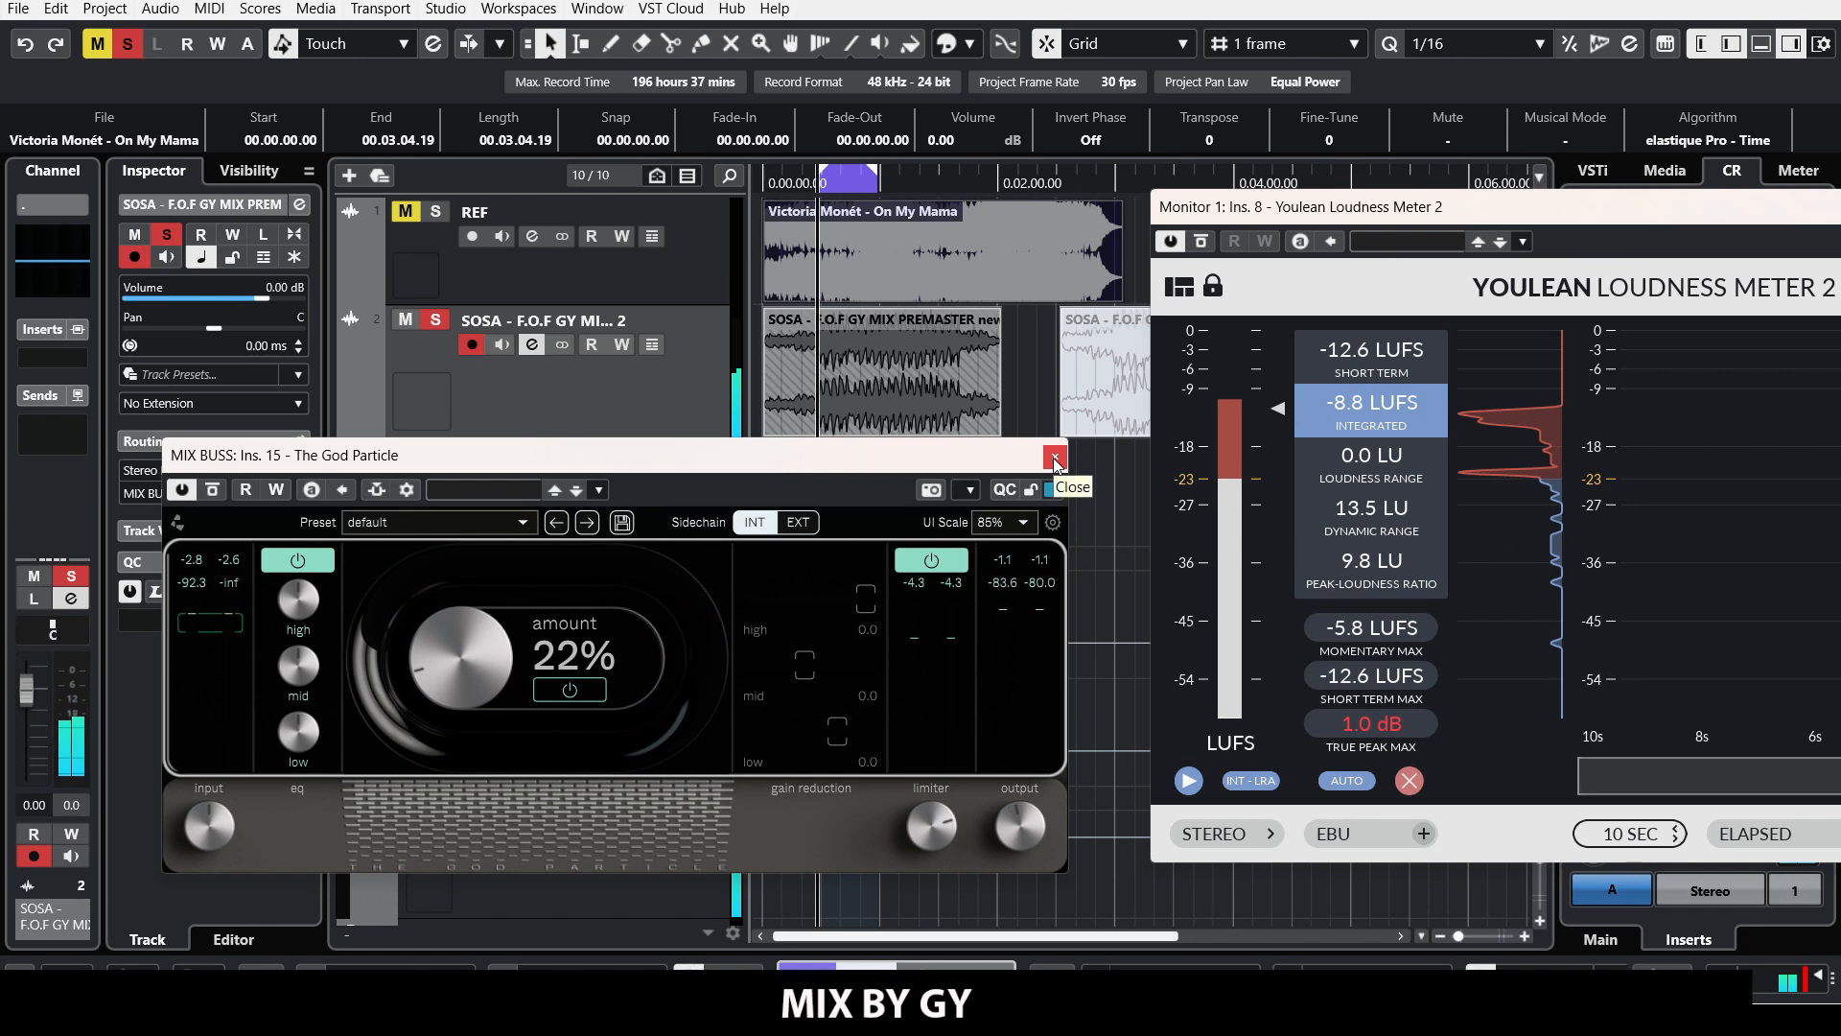
mouse_move(952, 832)
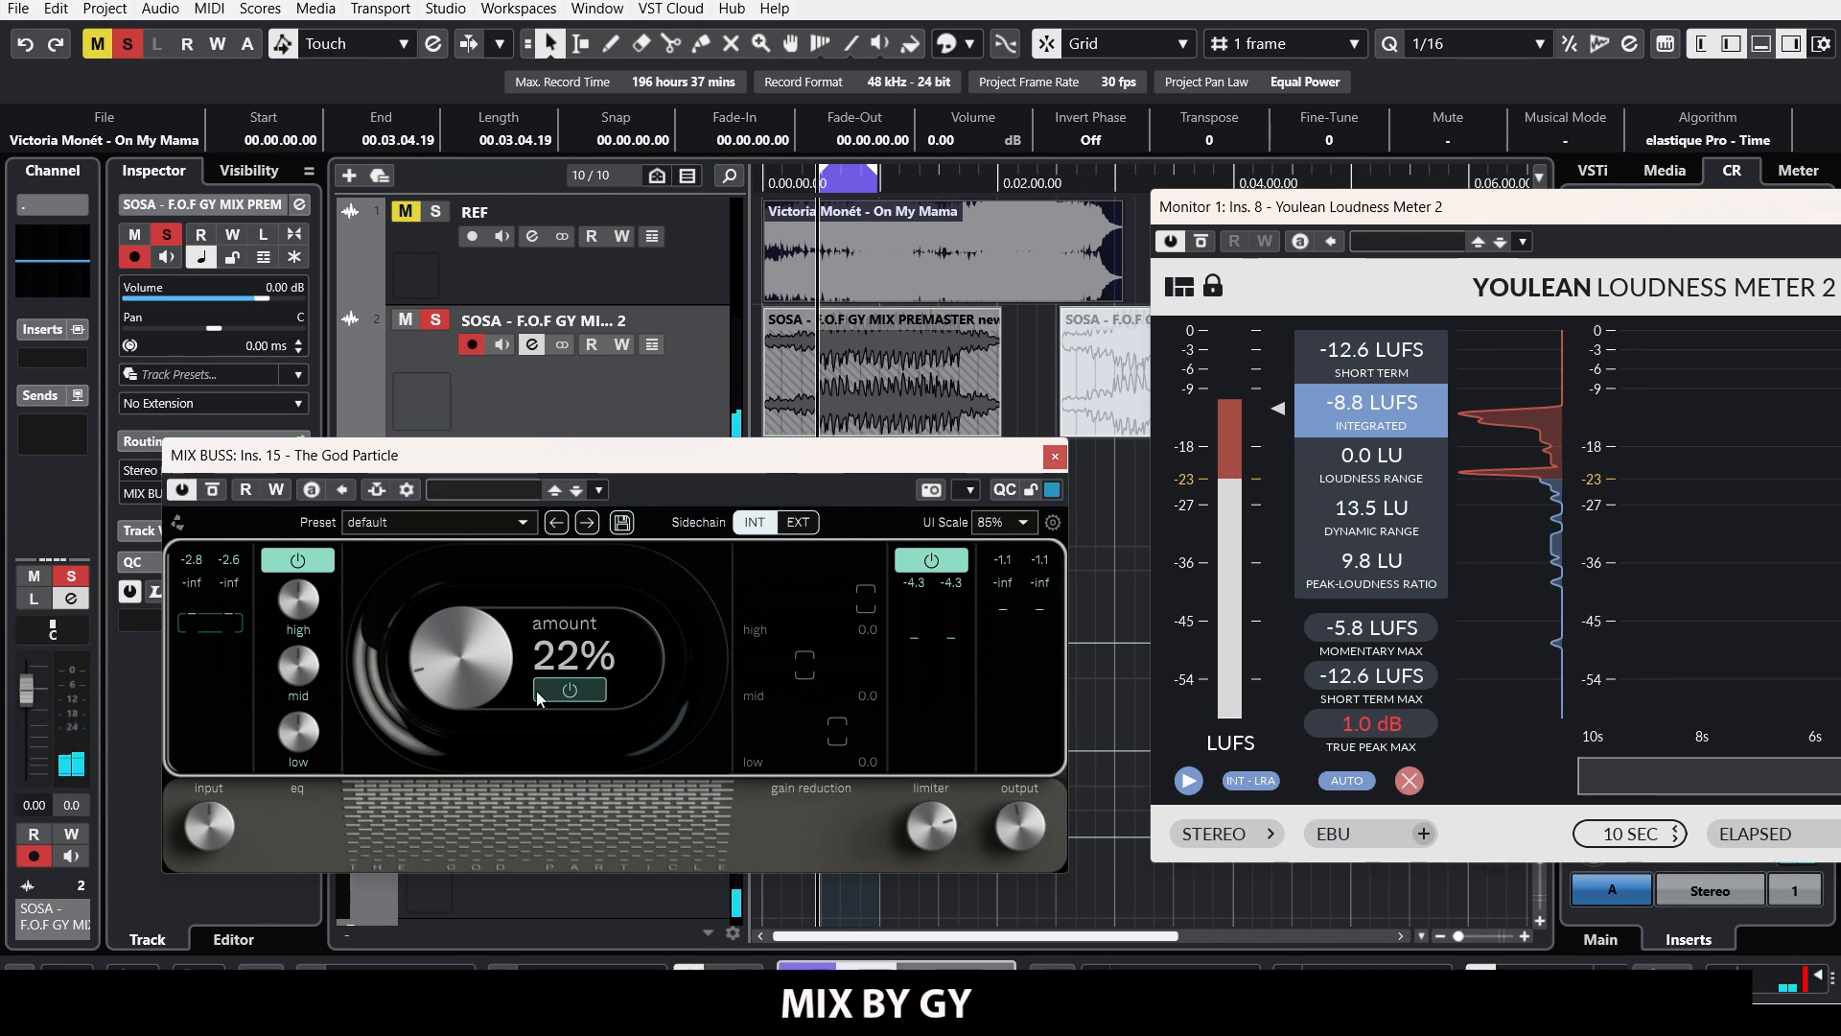
click(1055, 456)
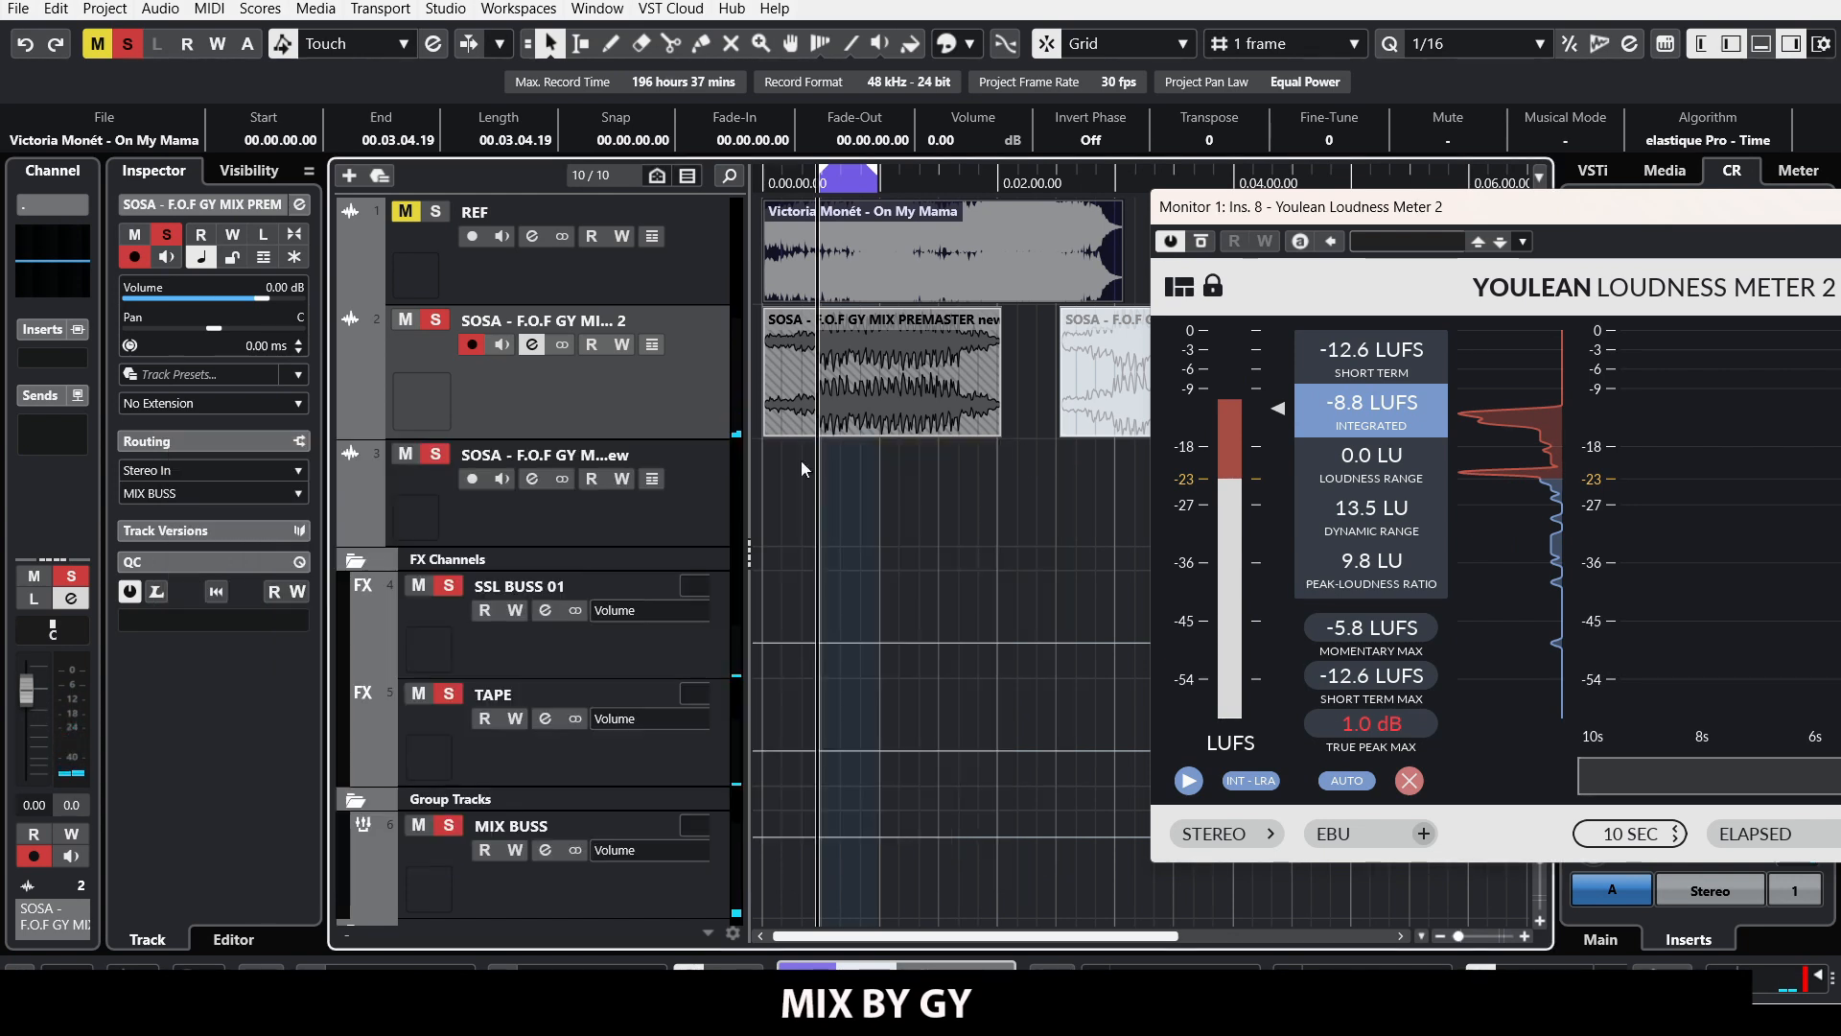
Step: Activate the Pro-Q 3 insert on MIX BUSS with its editor open, close the Youlean Loudness Meter 2, and reposition the Pro-Q 3 editor
scroll(521, 689, down, 3)
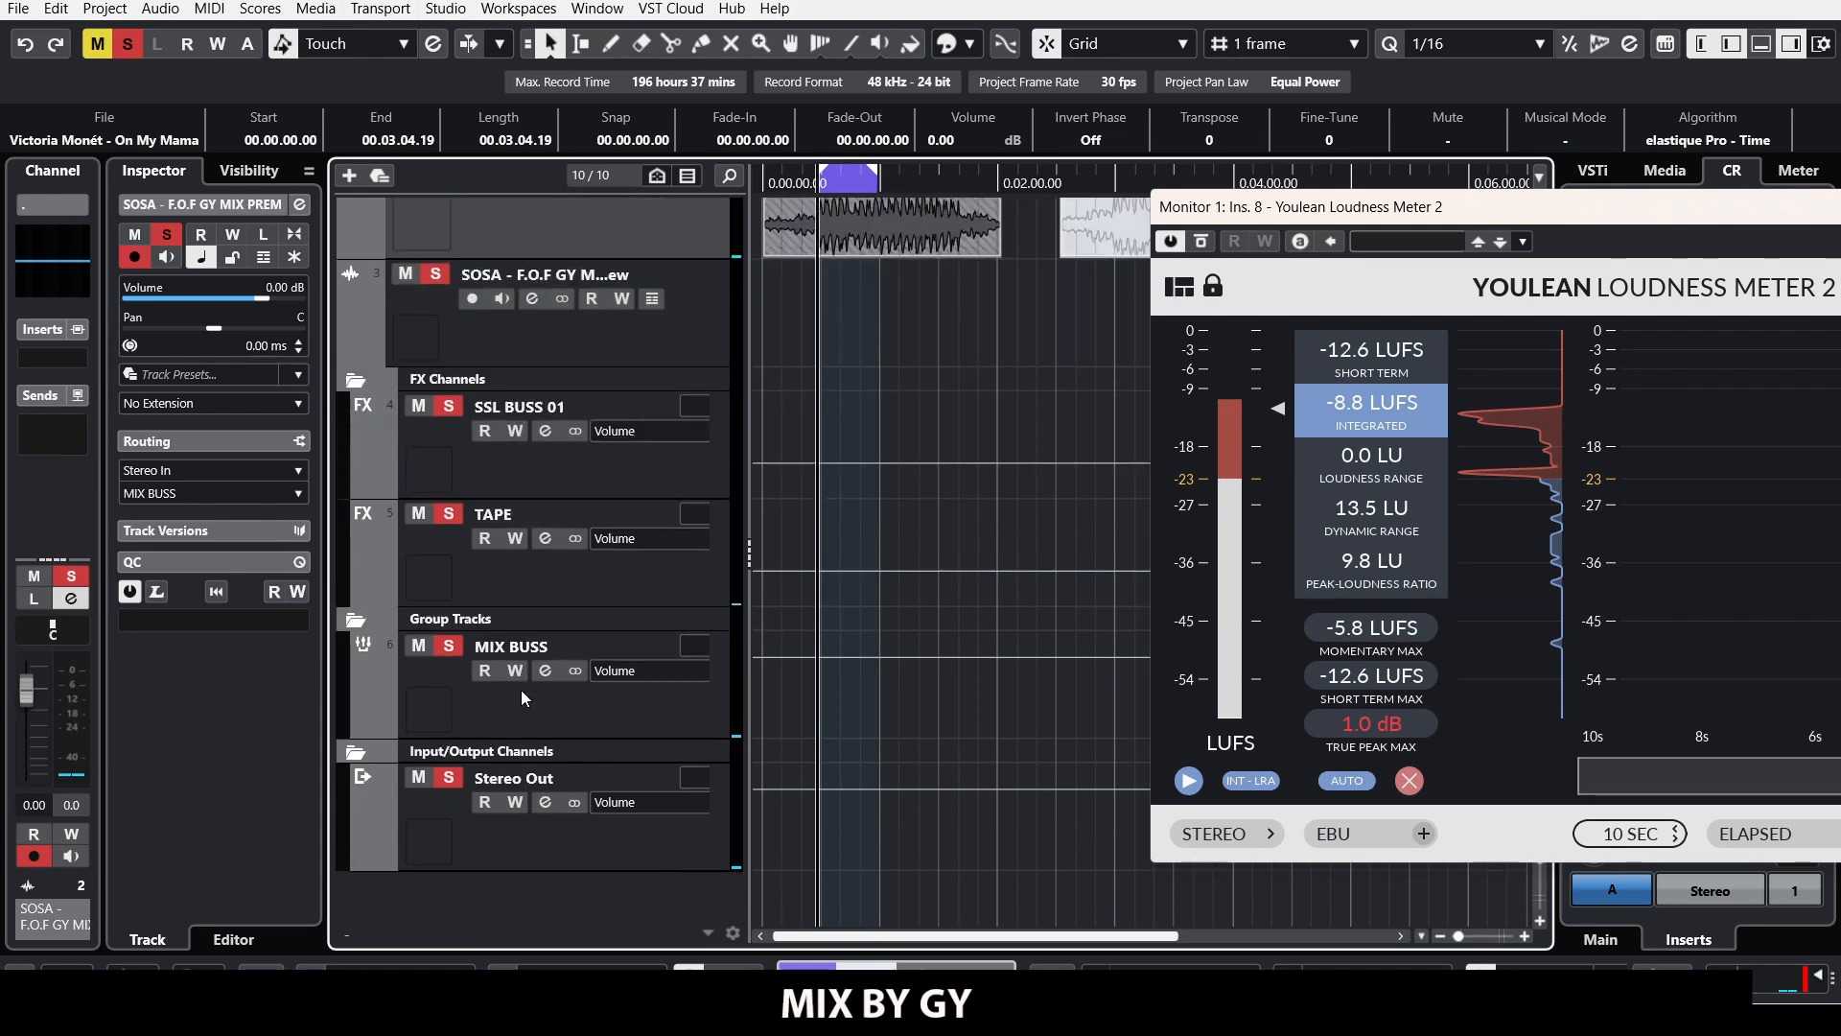
click(526, 716)
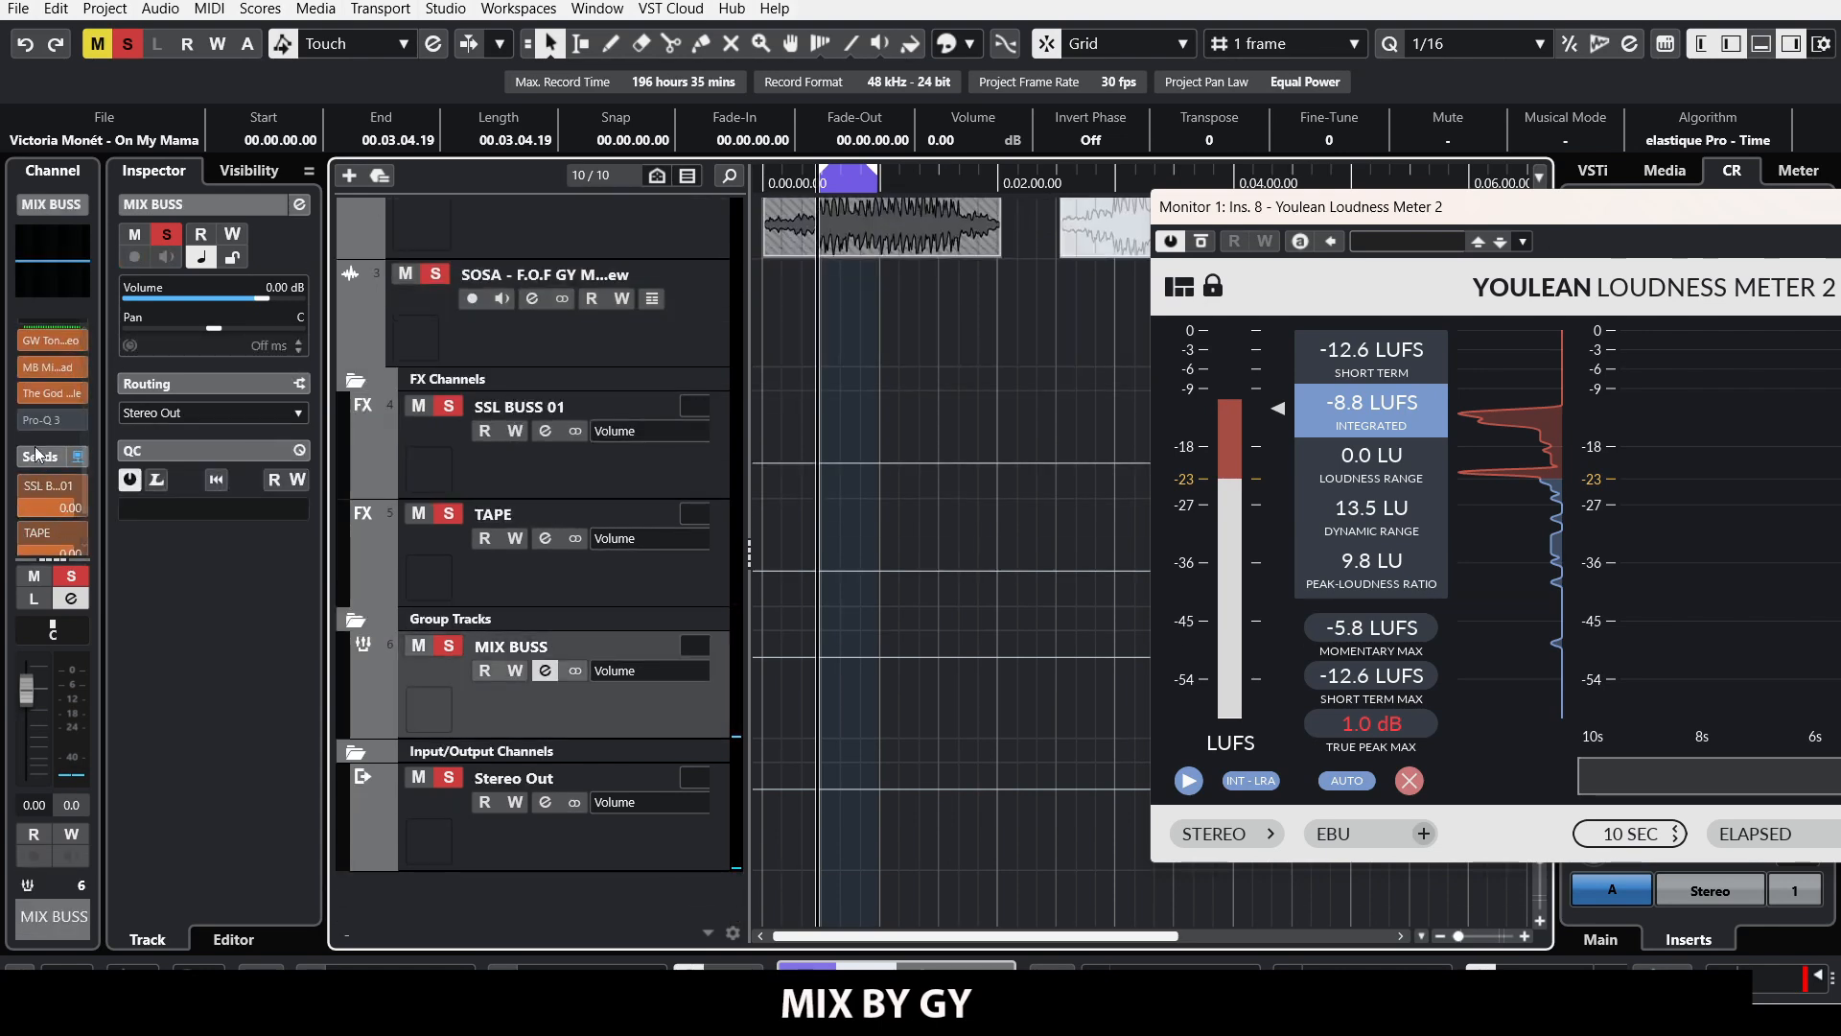
click(51, 420)
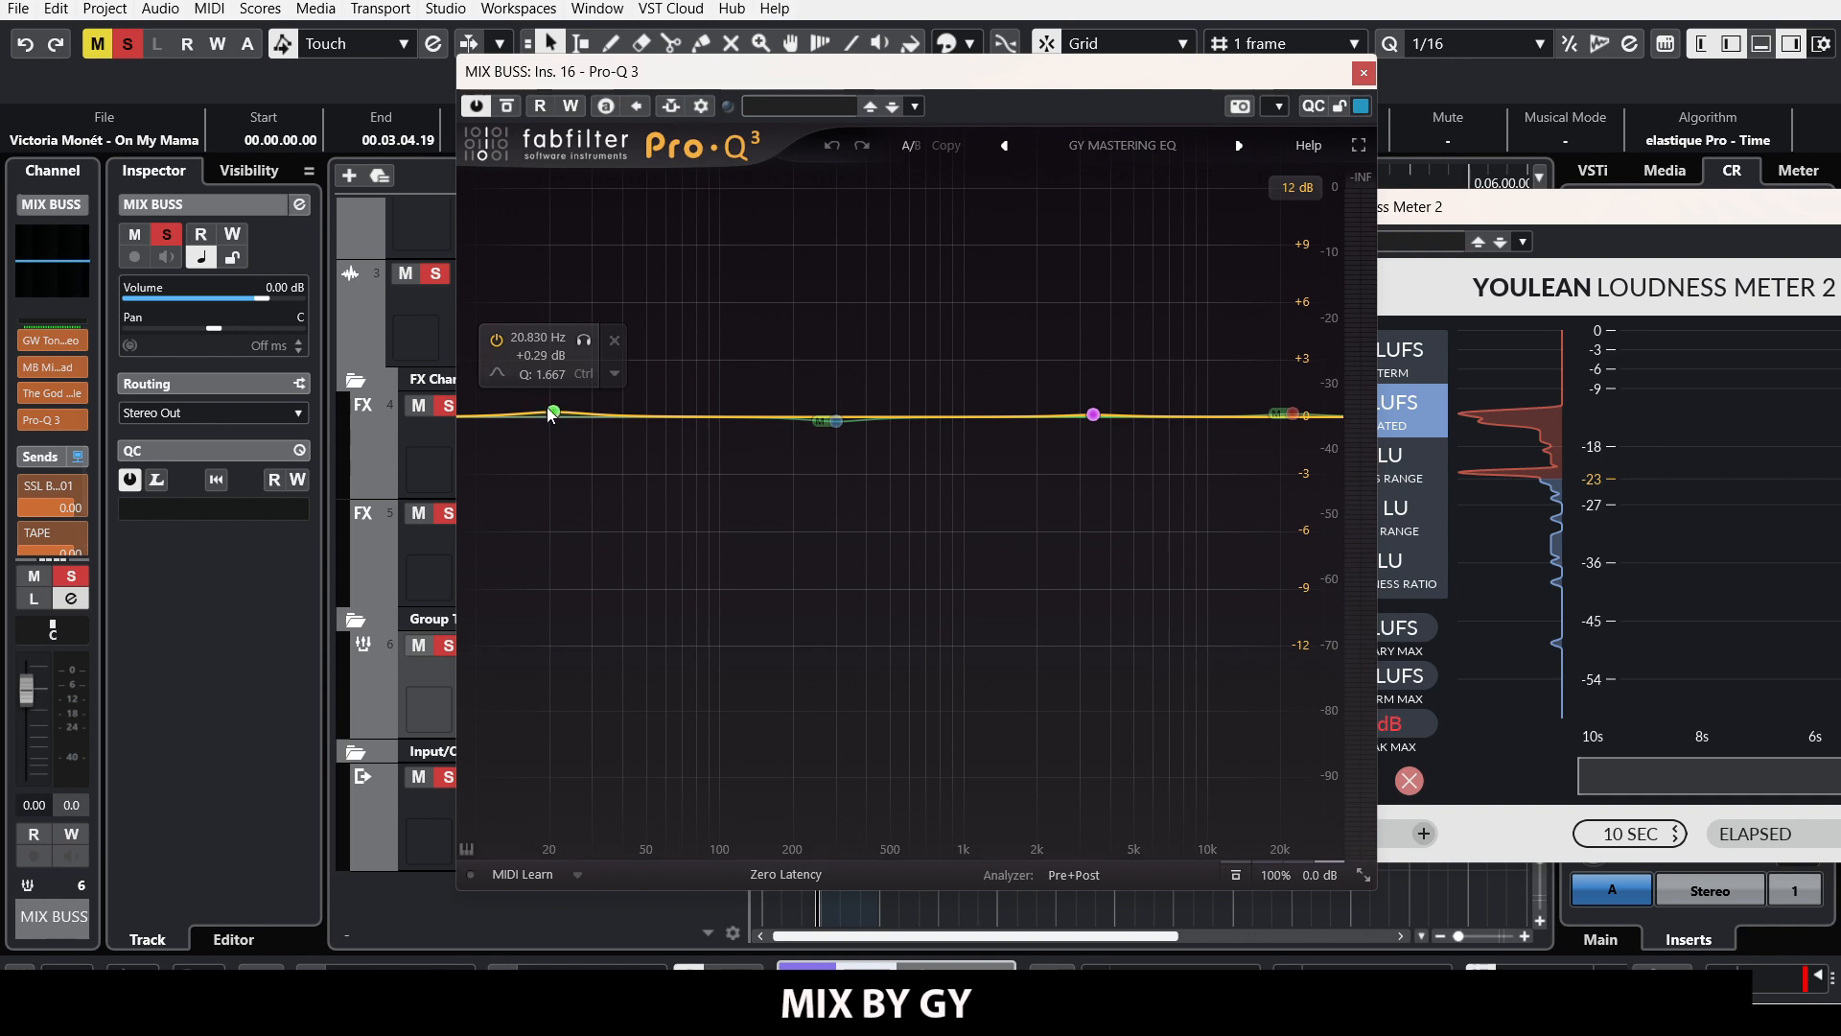
drag(1621, 211, 1363, 236)
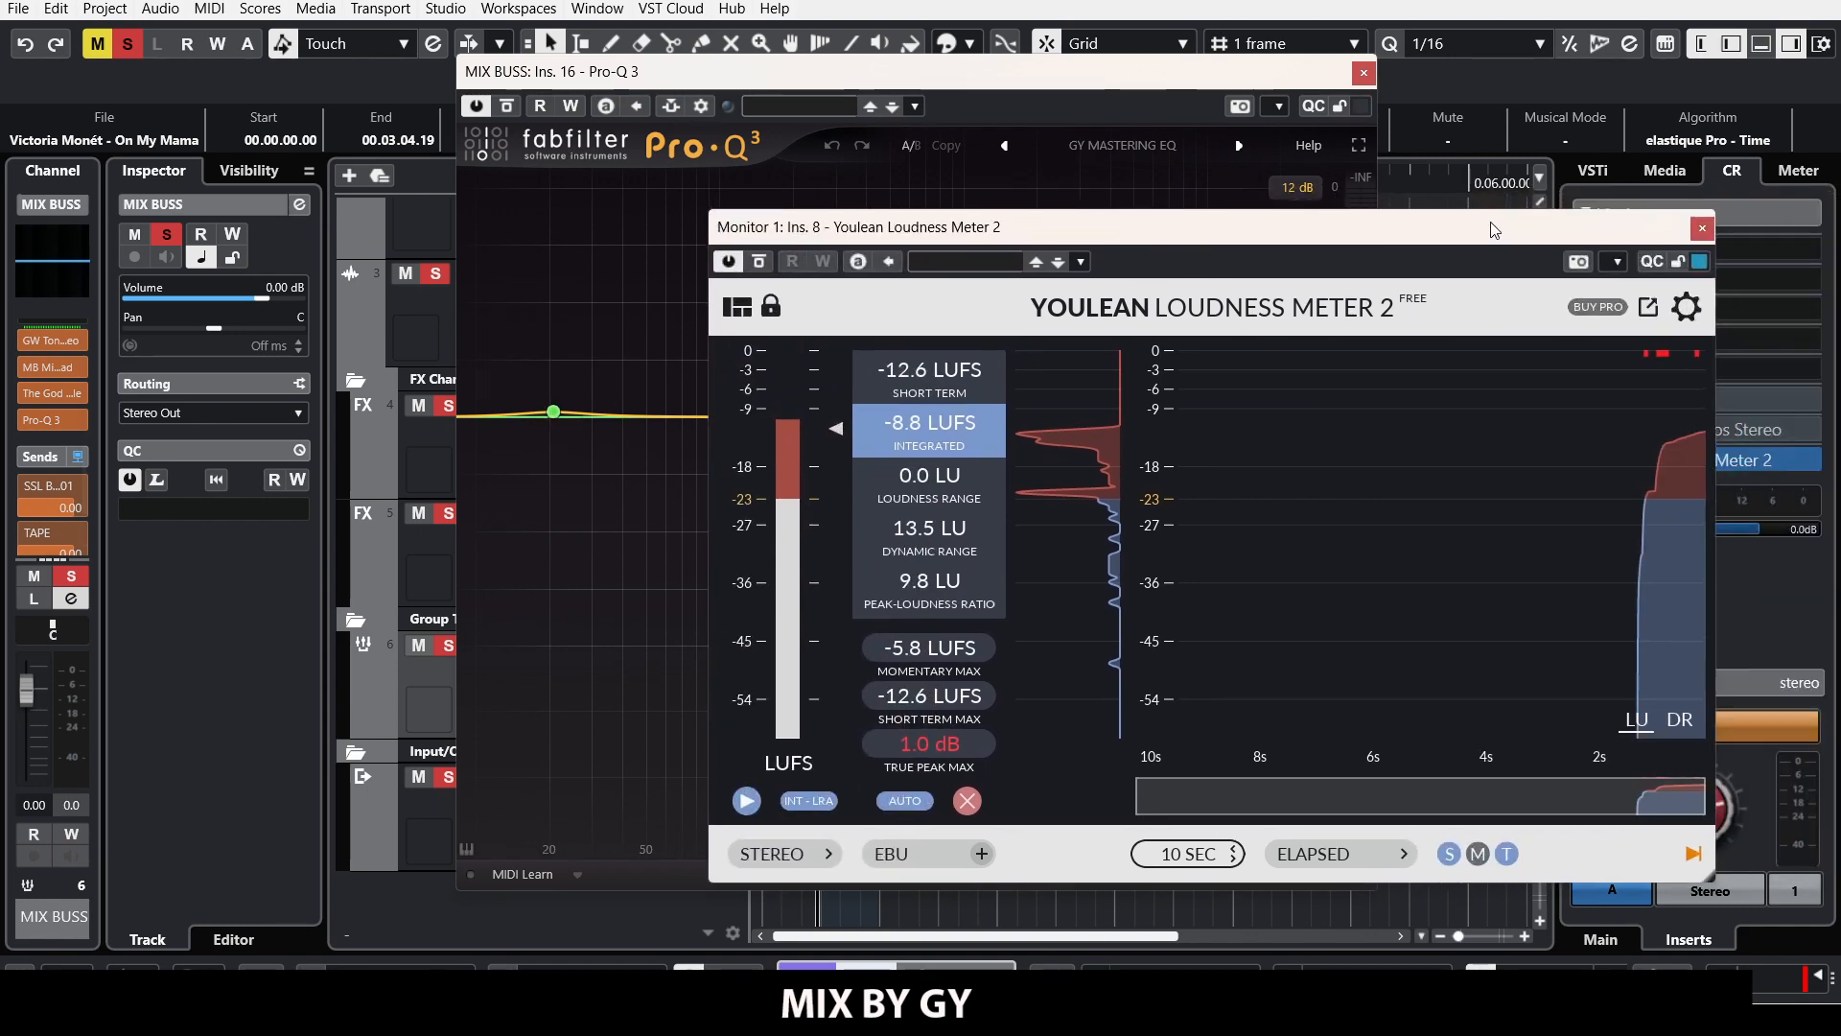
click(1686, 231)
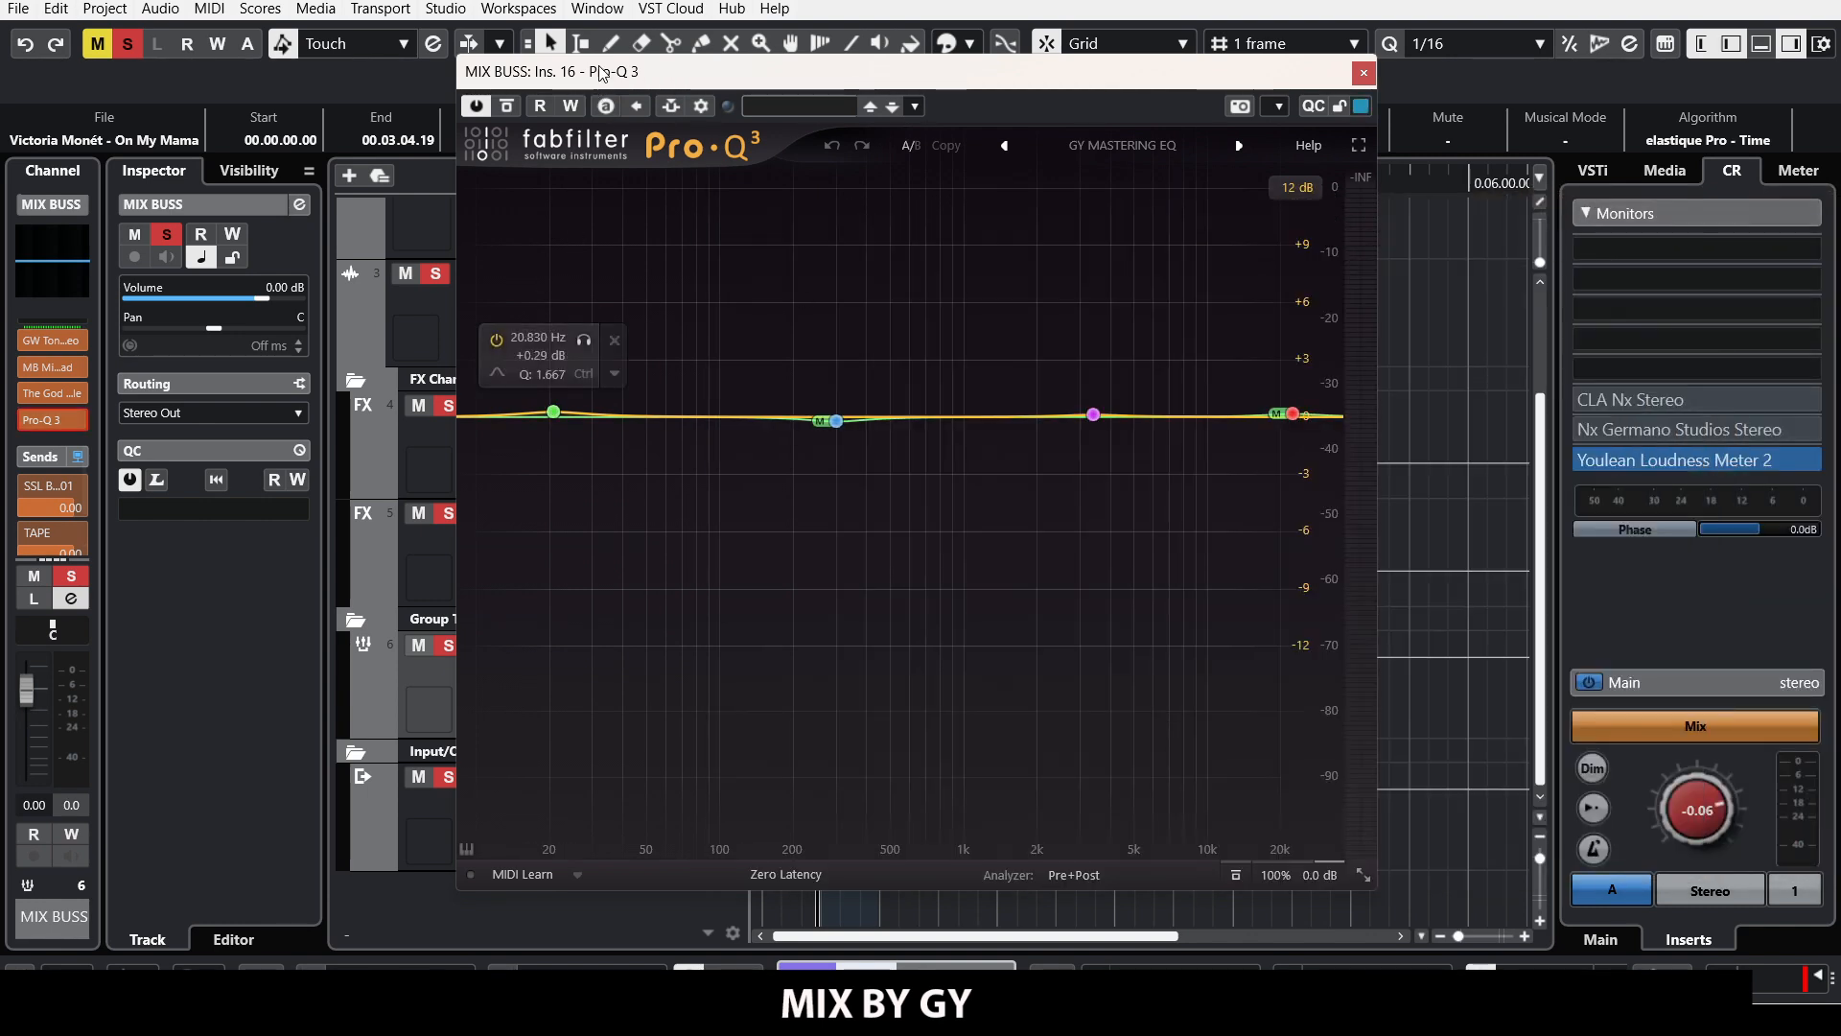
drag(604, 75, 694, 125)
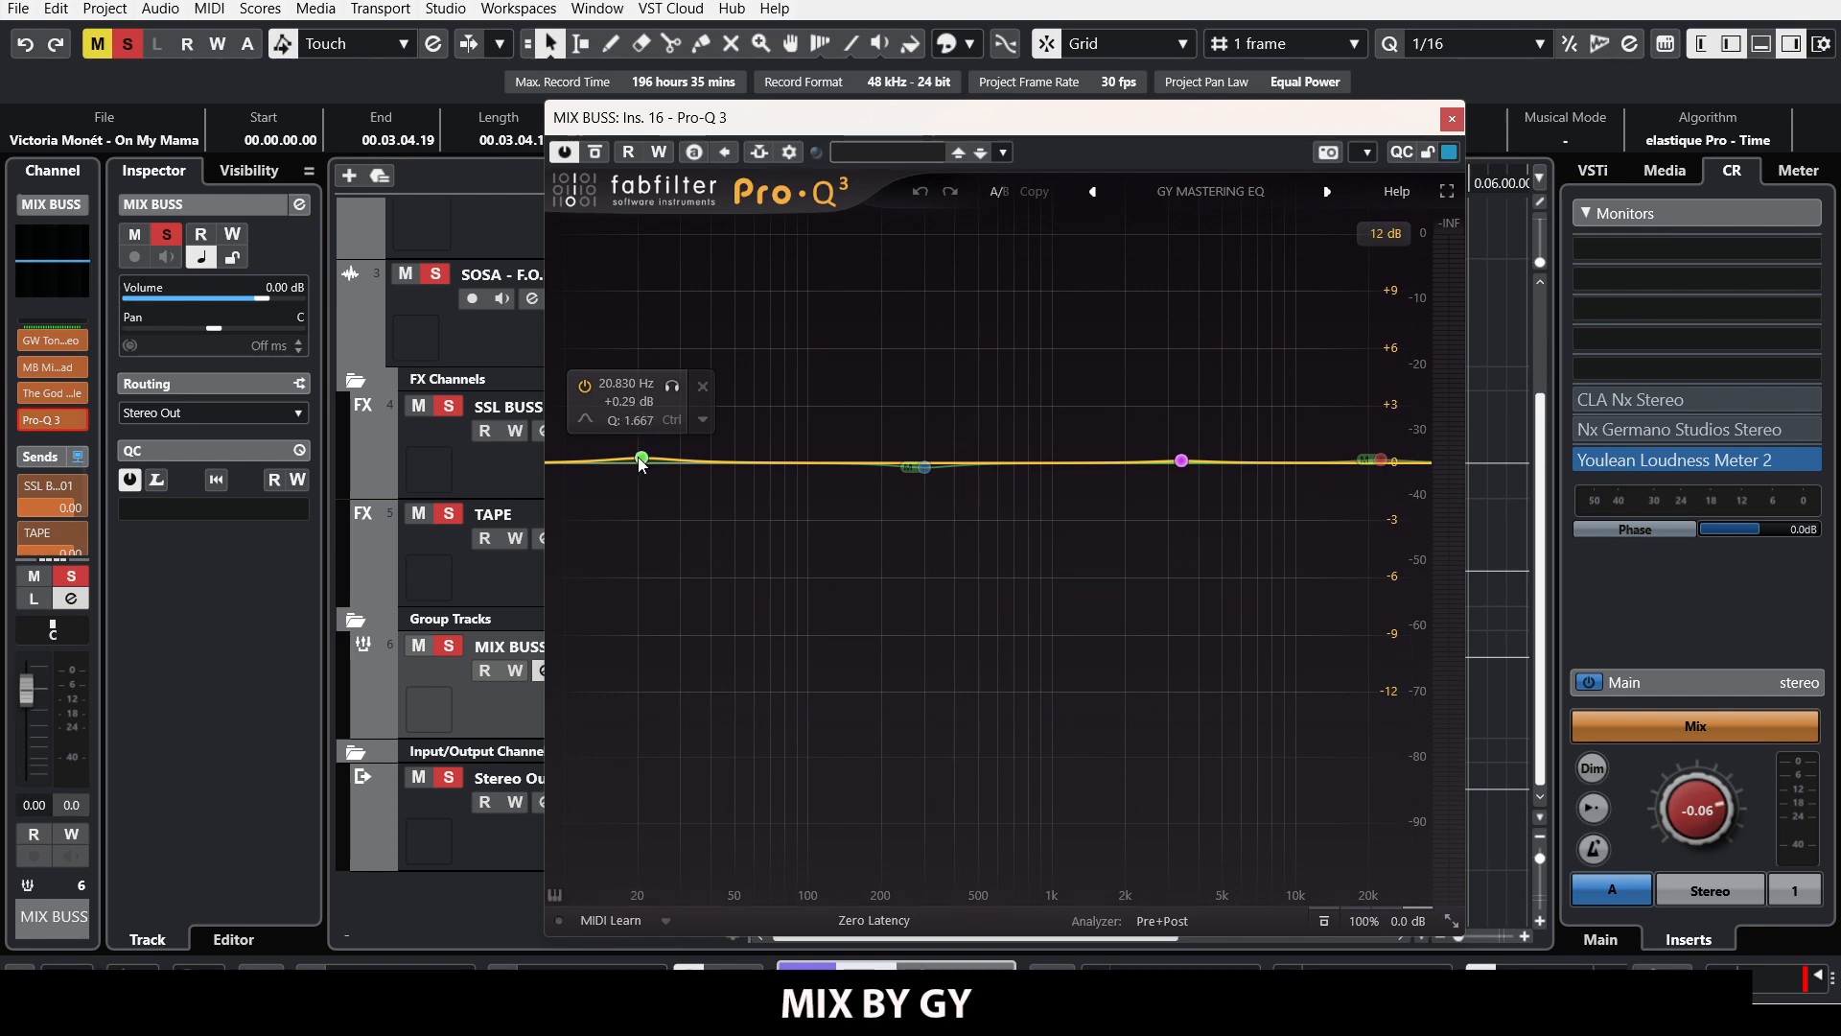
Step: Try the 6 dB and 30 dB display ranges in Pro-Q 3 and settle on 3 dB
click(1384, 233)
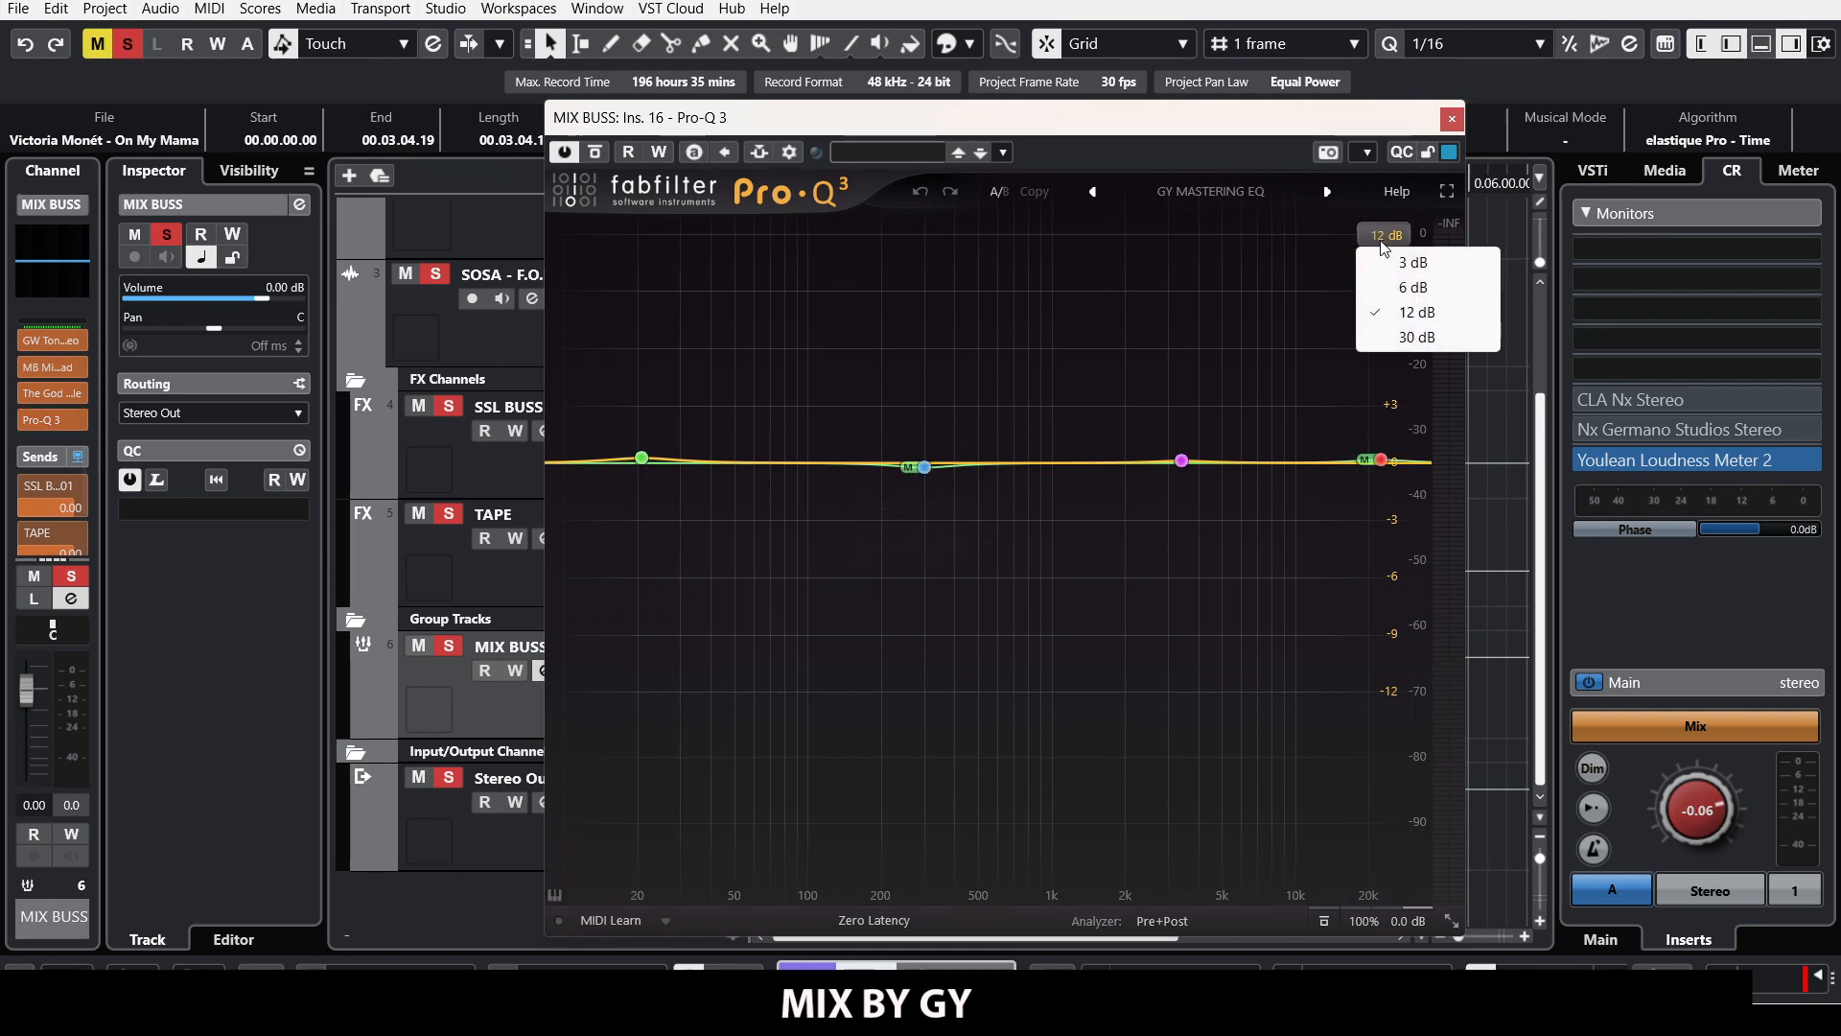
click(1409, 287)
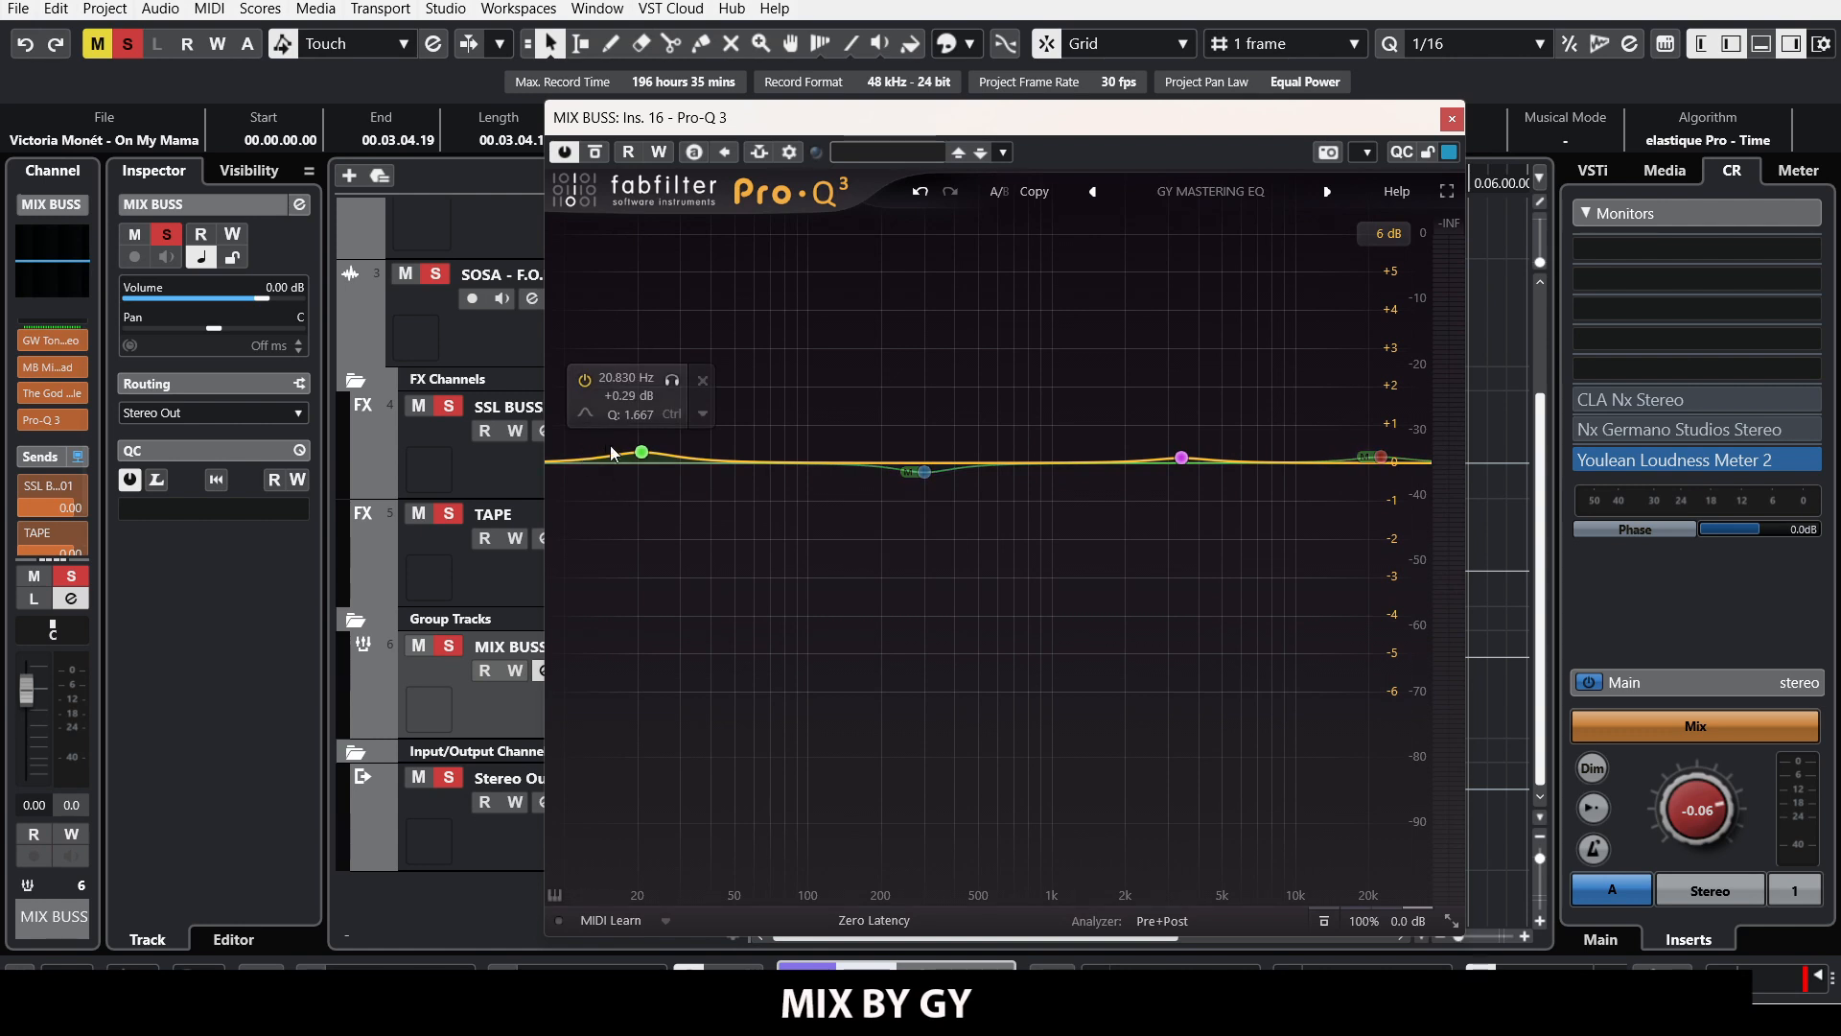
click(1384, 233)
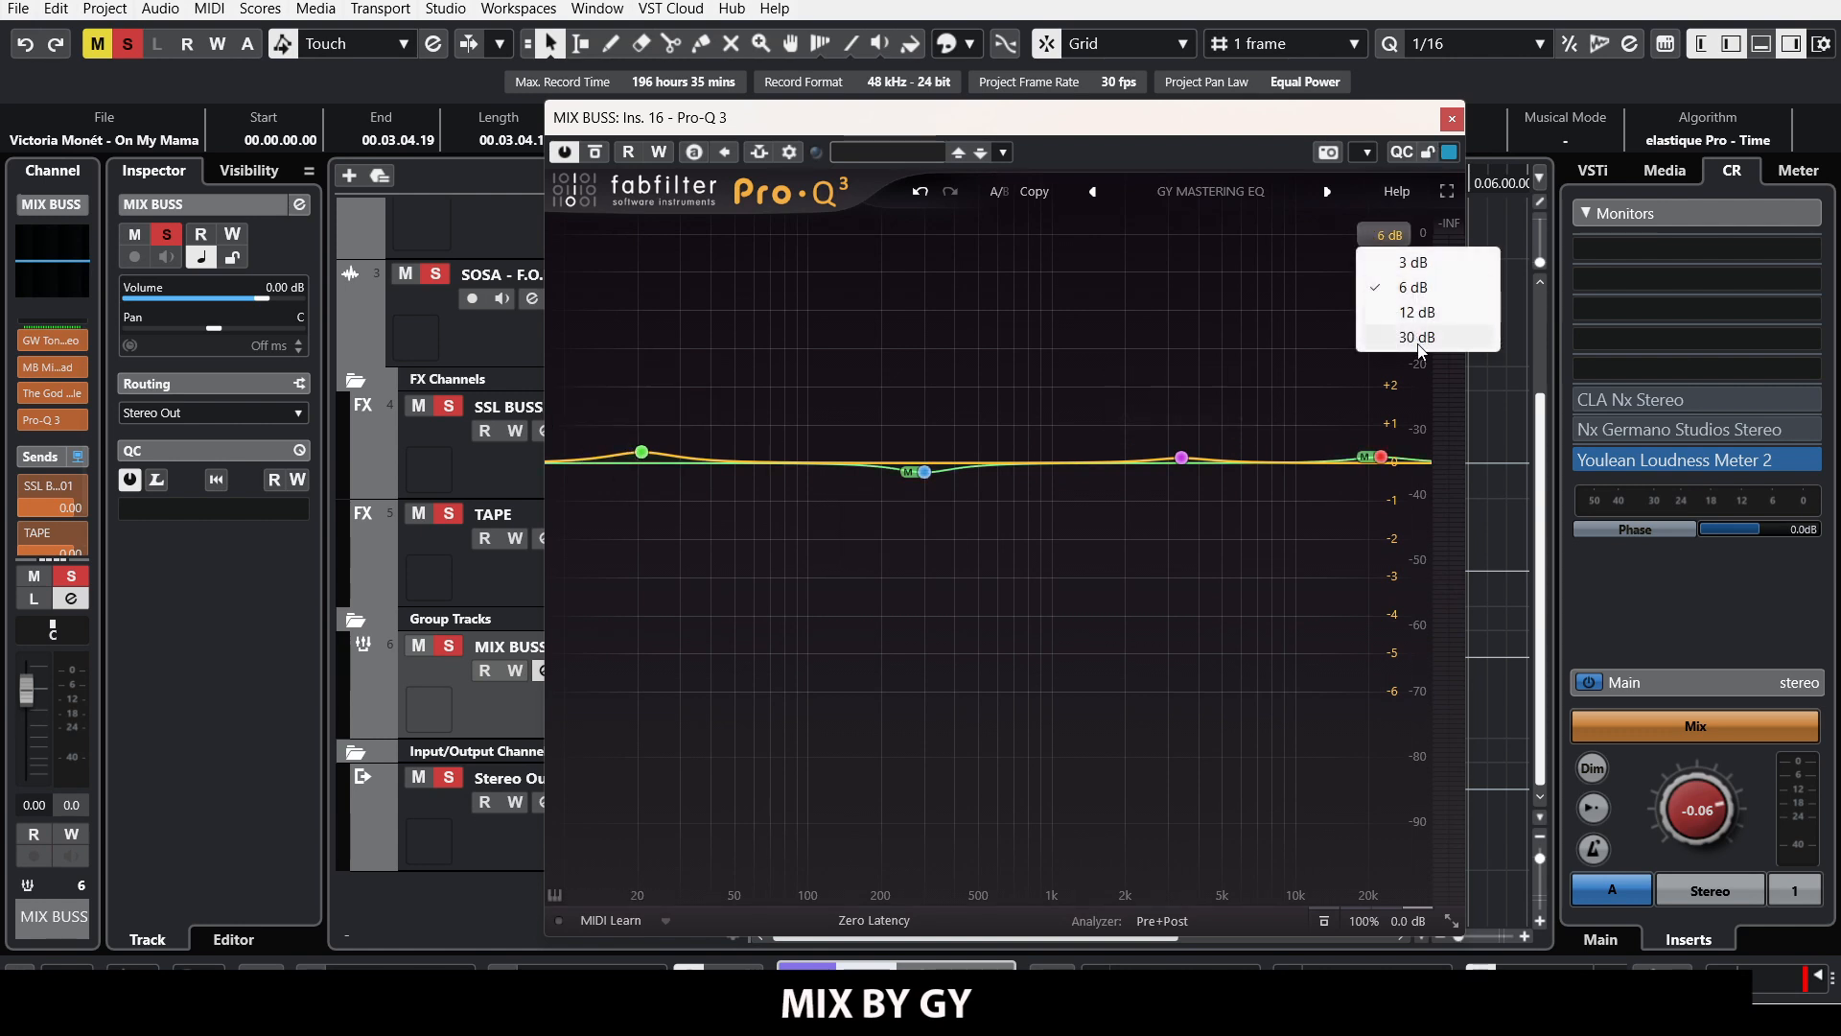
click(1418, 342)
click(1384, 233)
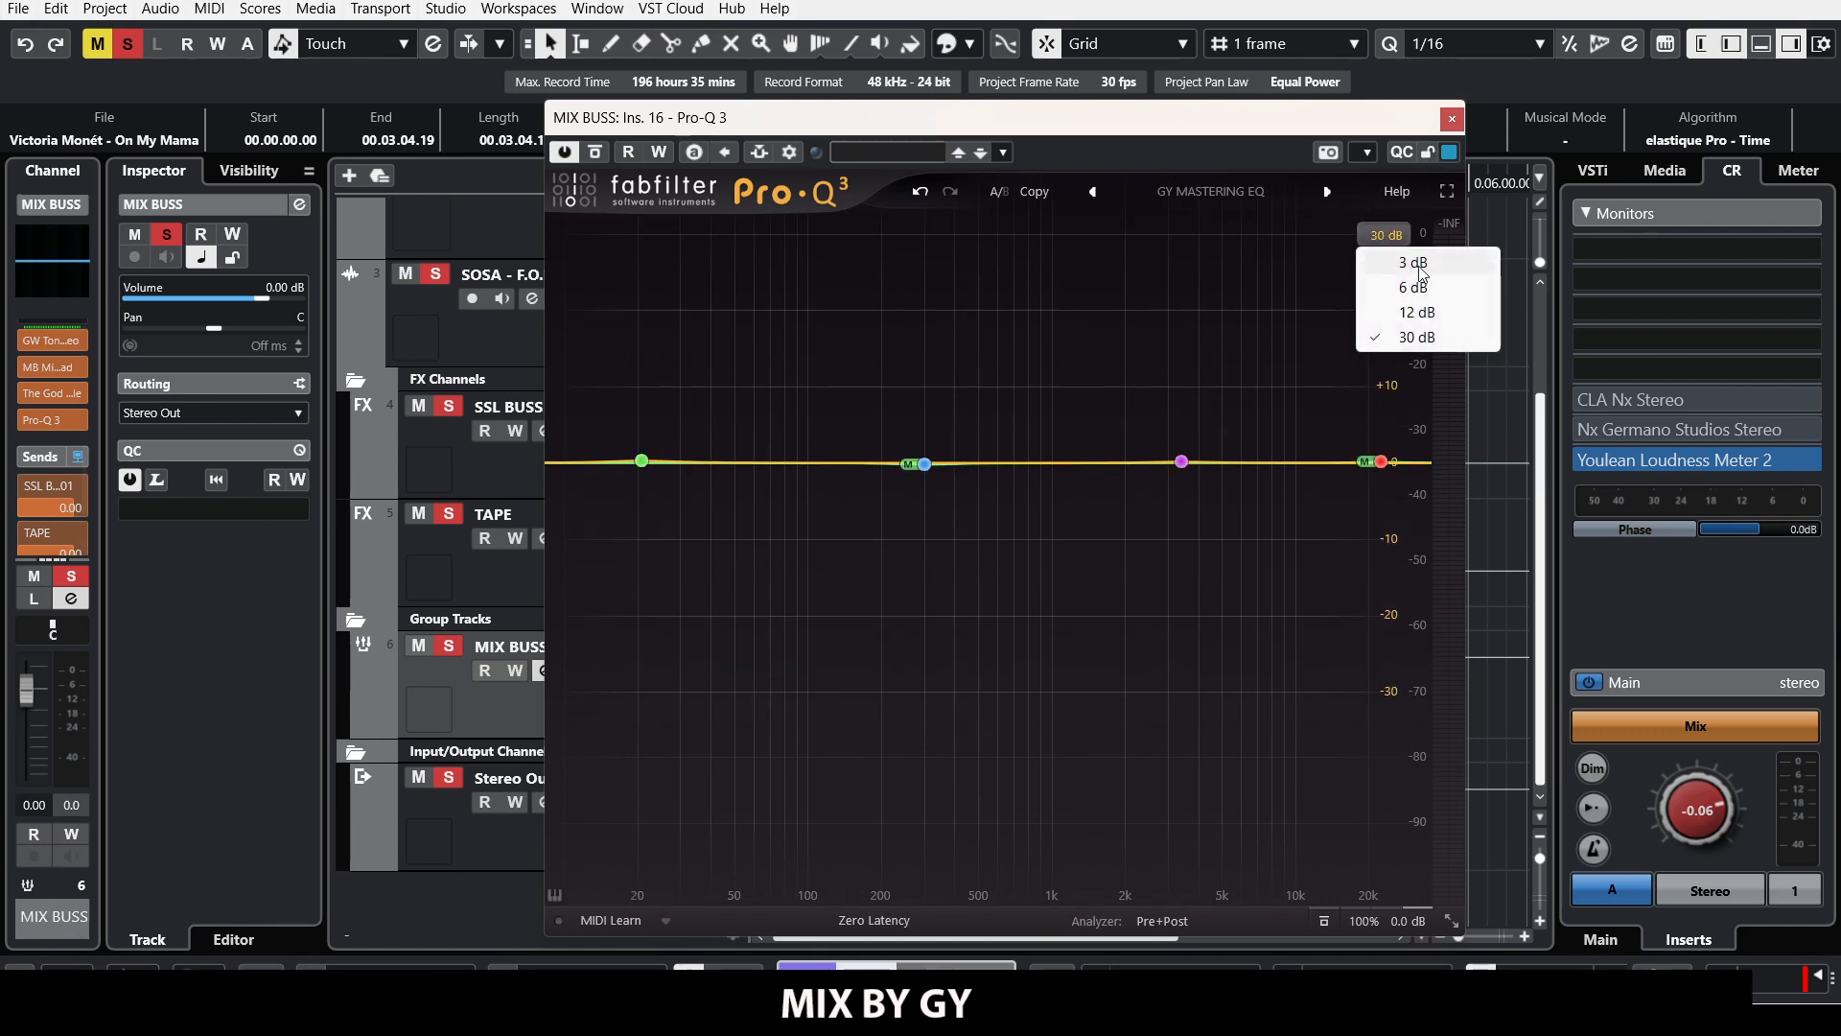
click(1400, 263)
Step: Inspect the frequency, gain and Q of each Pro-Q 3 band, from the low boost to the high-end side band
mouse_move(643, 447)
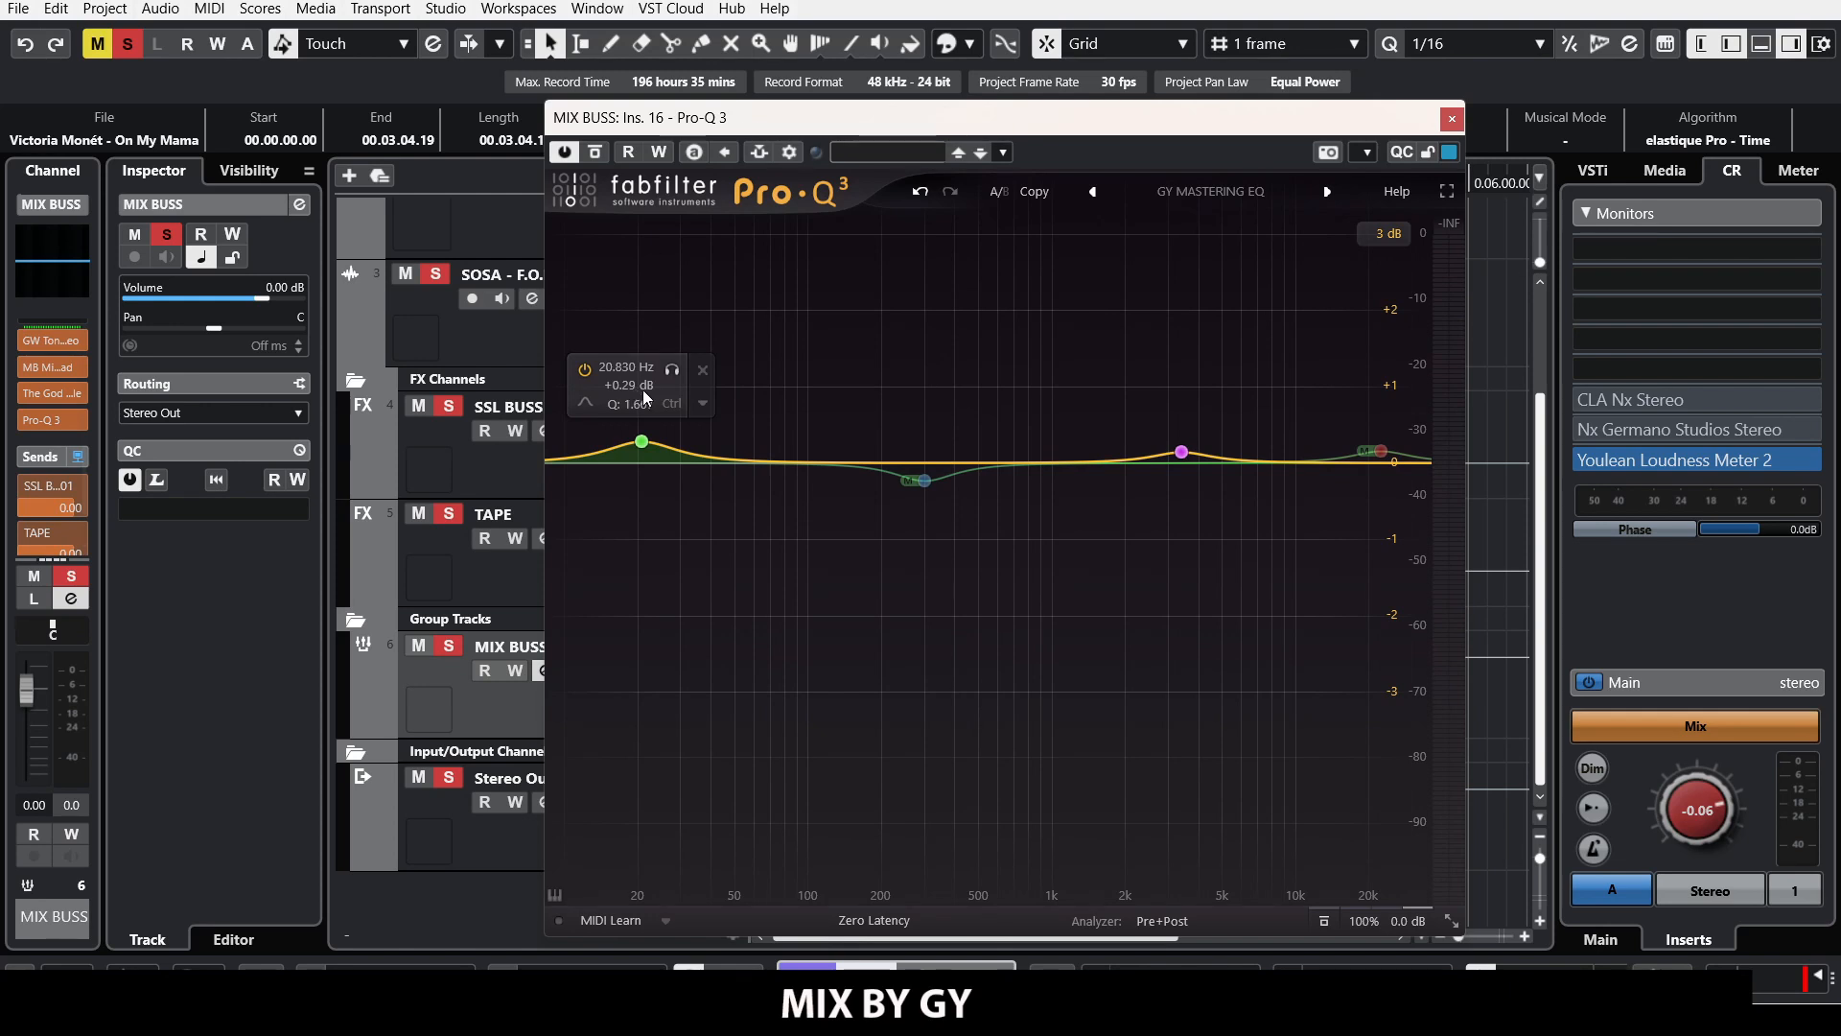
click(672, 370)
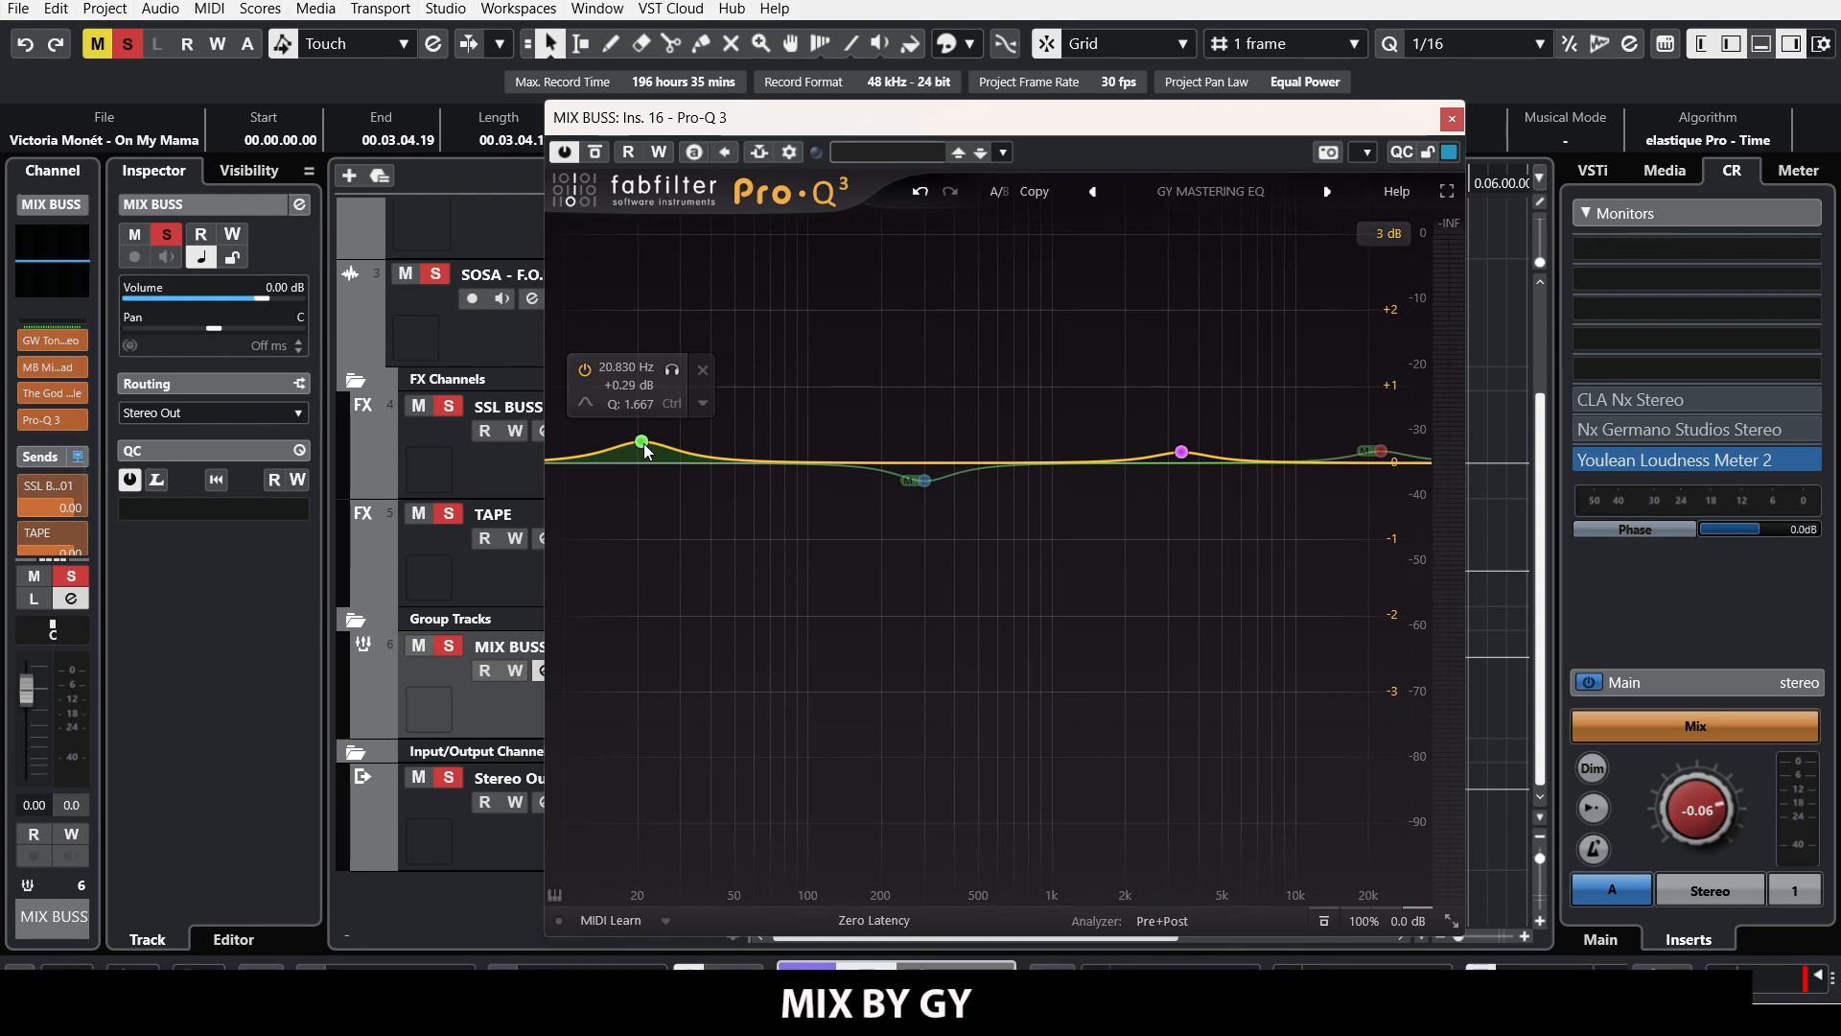
mouse_move(918, 478)
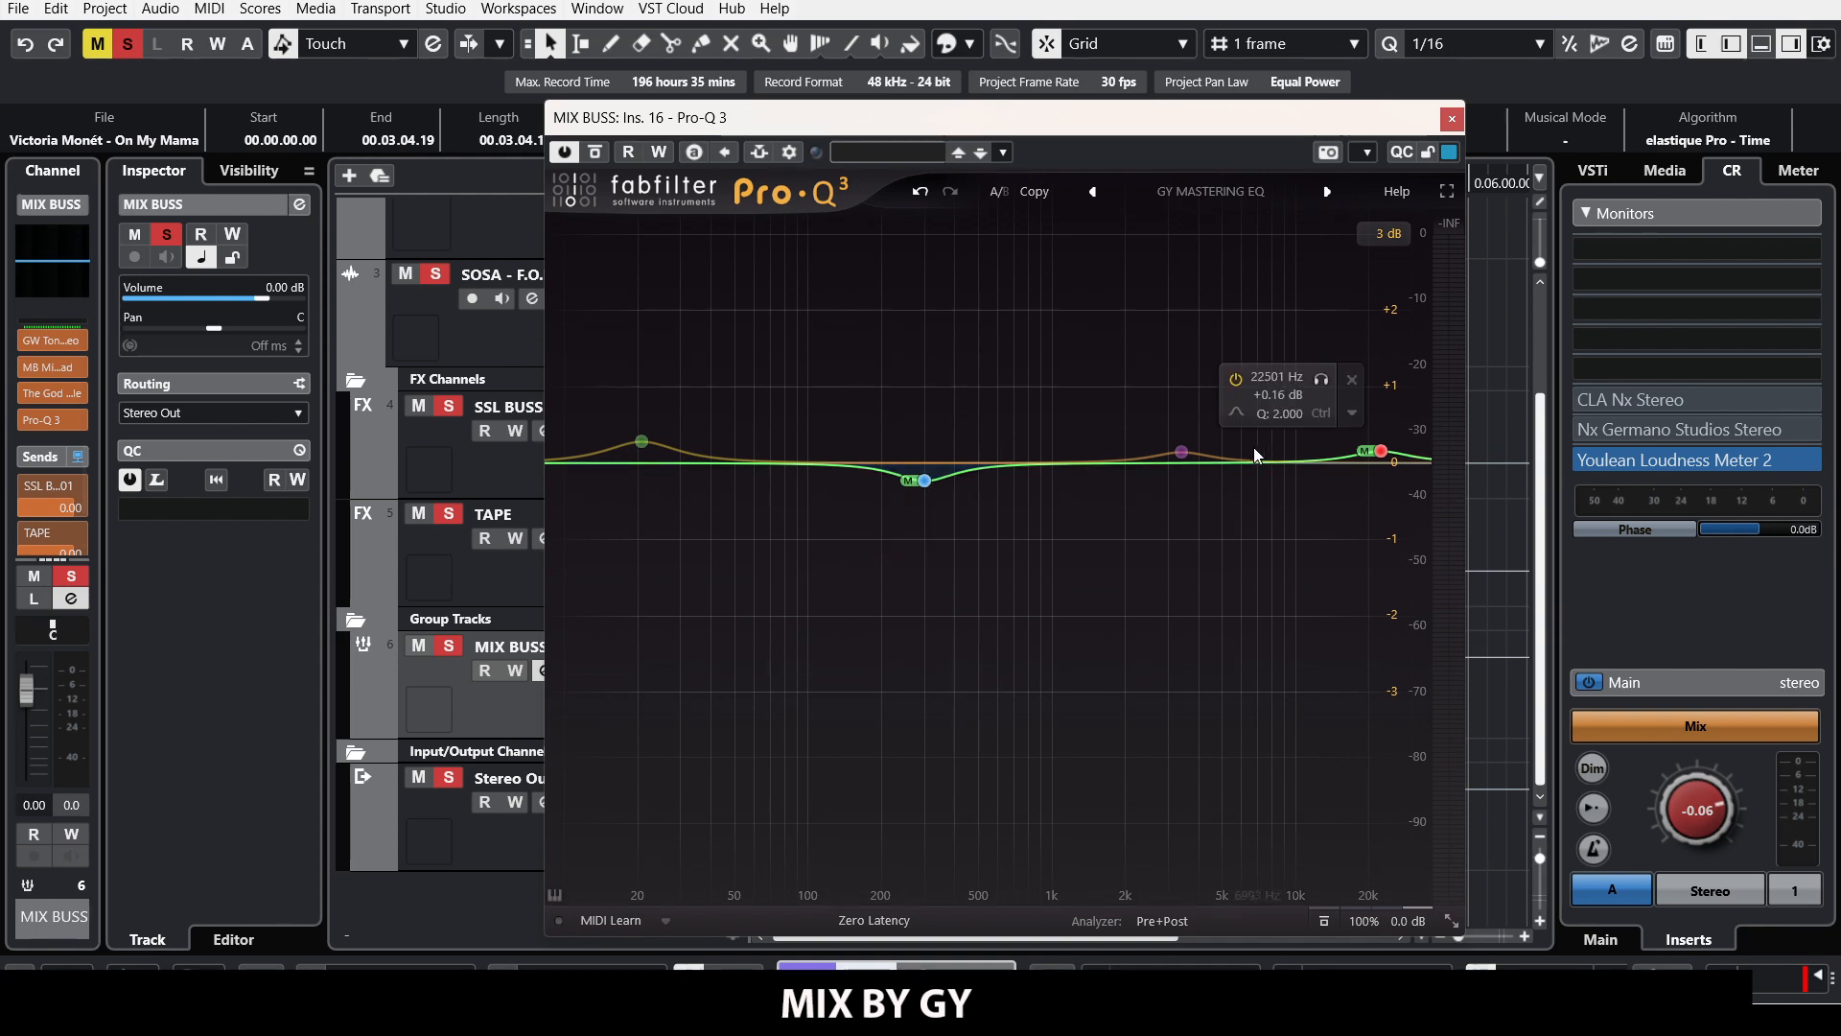
mouse_move(1183, 451)
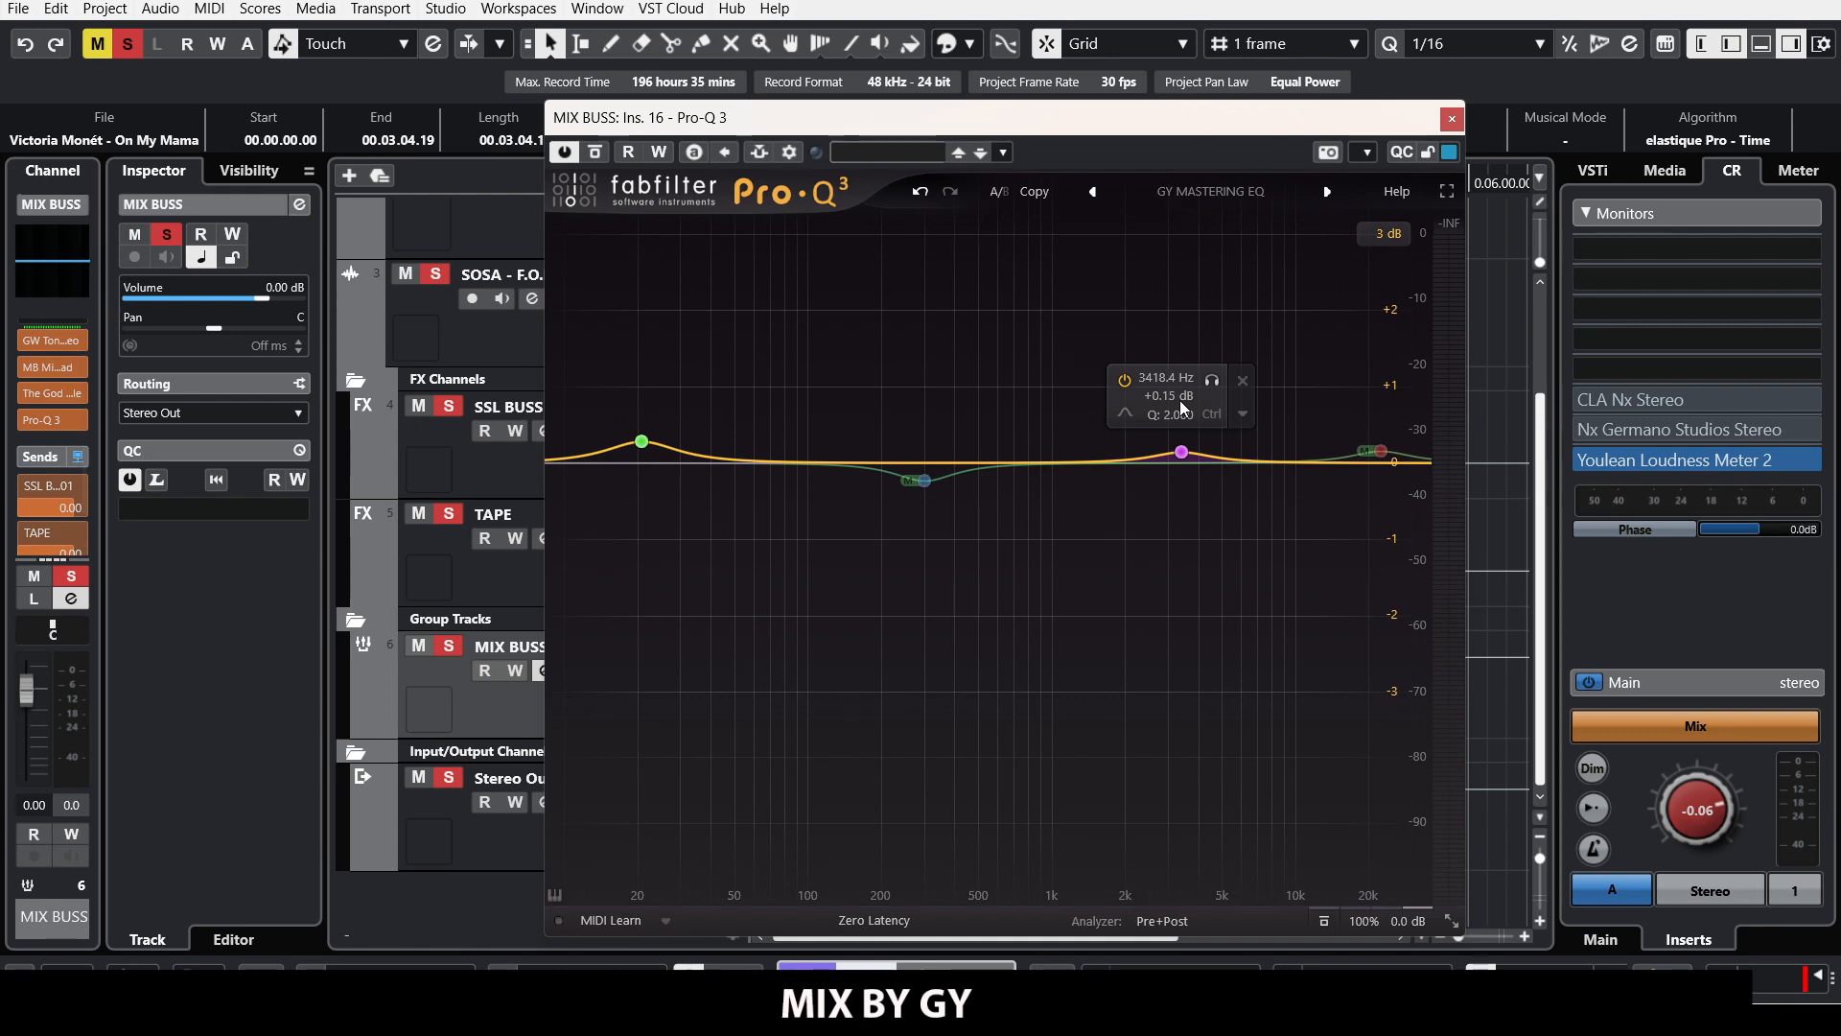
mouse_move(1397, 453)
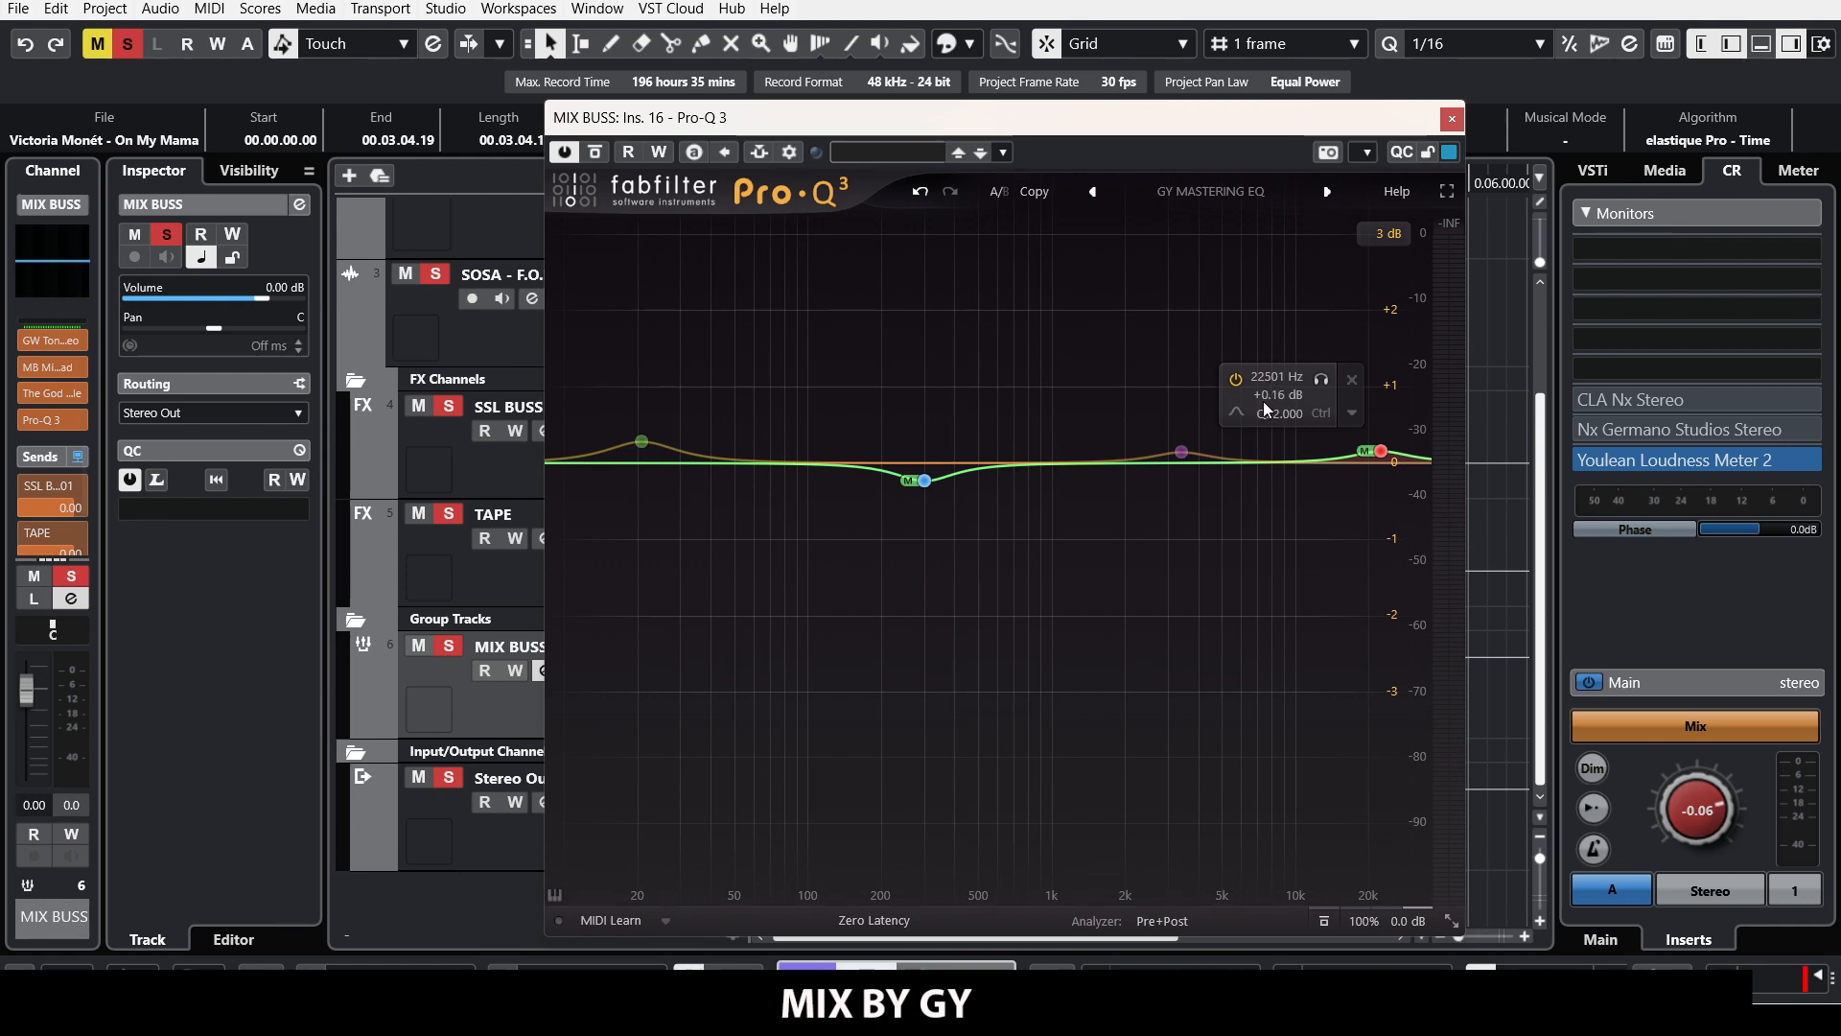
Step: Play the loop while comparing Pro-Q 3 bypassed and active, leave it active, stop playback and close its editor
click(595, 153)
key(space)
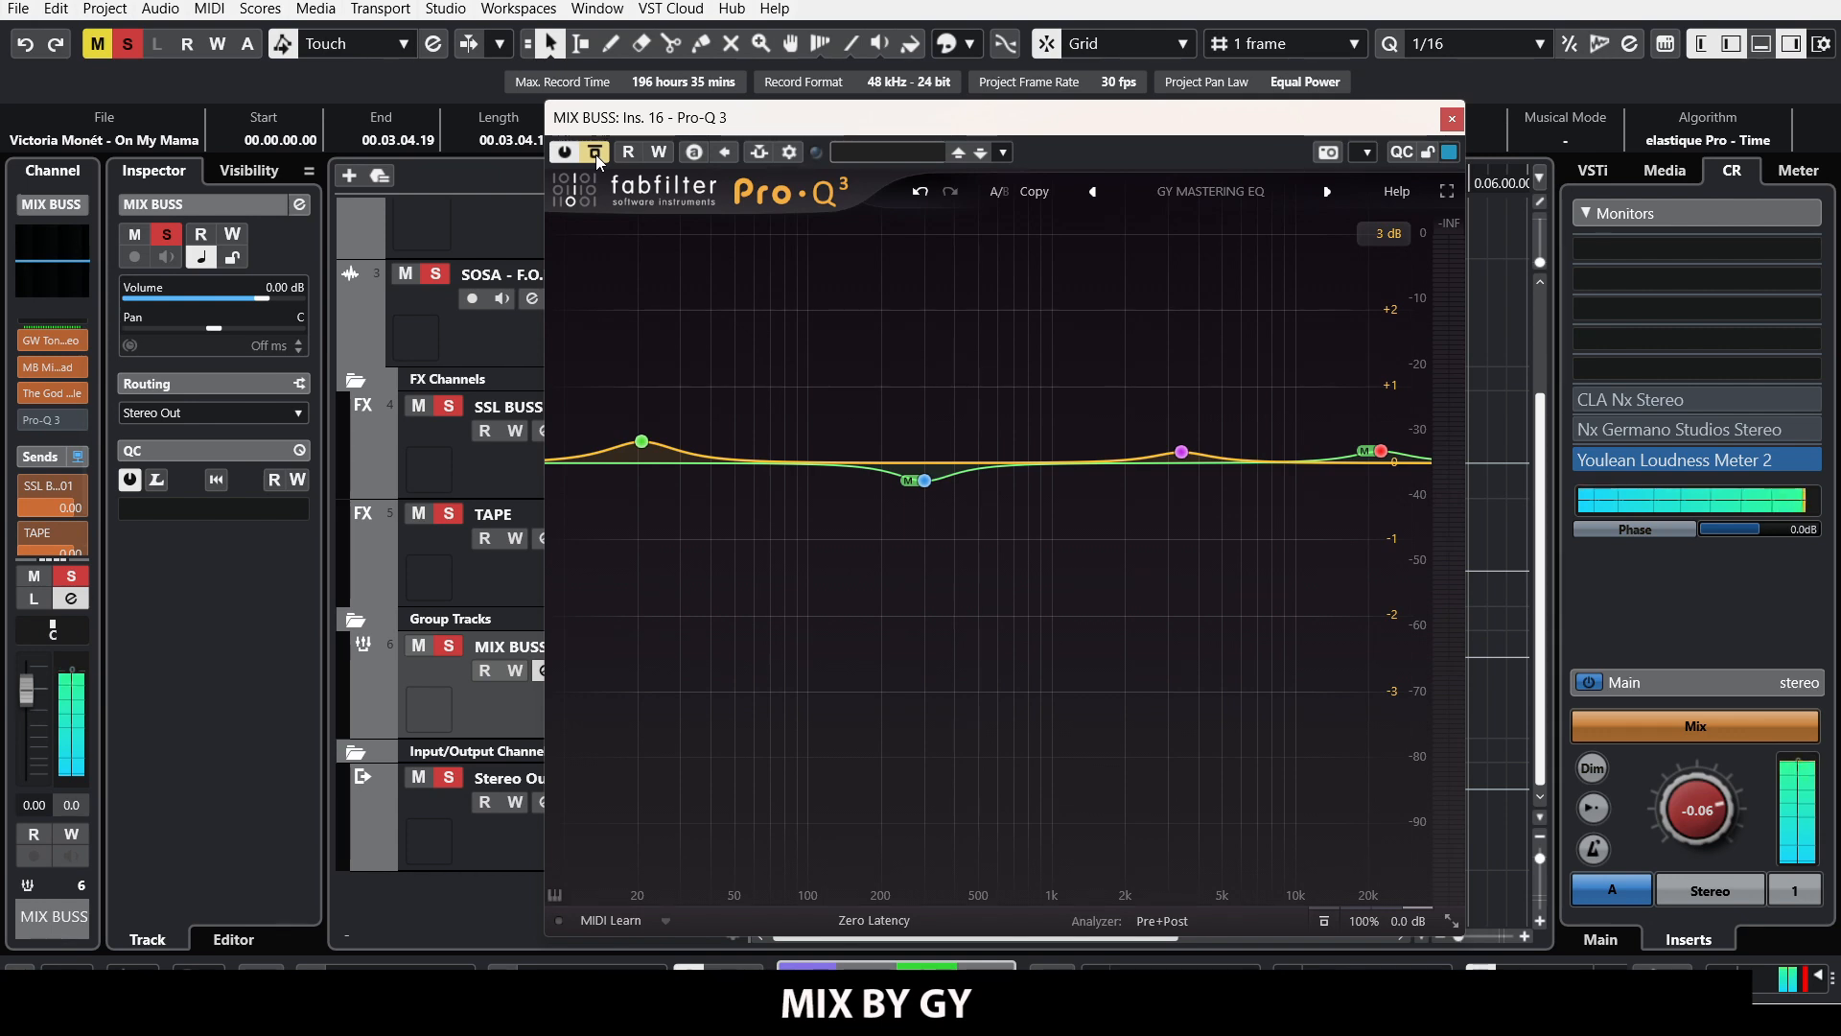
click(596, 154)
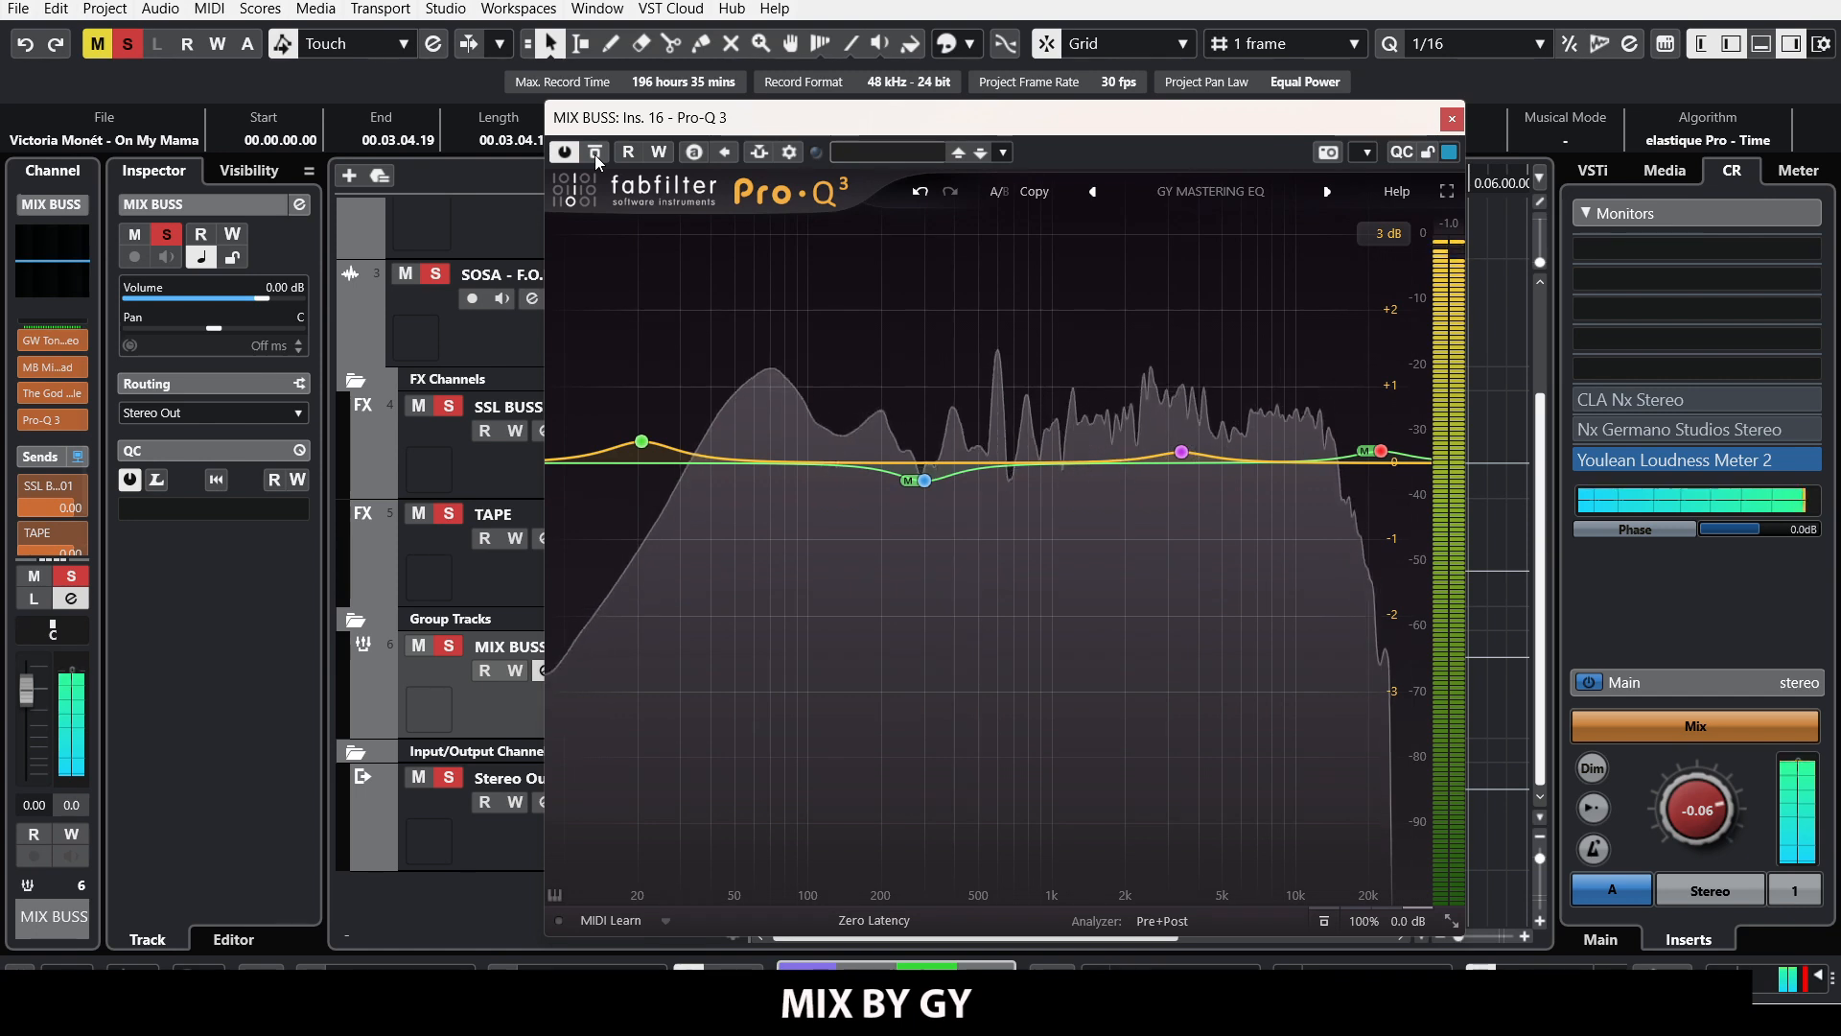
click(596, 153)
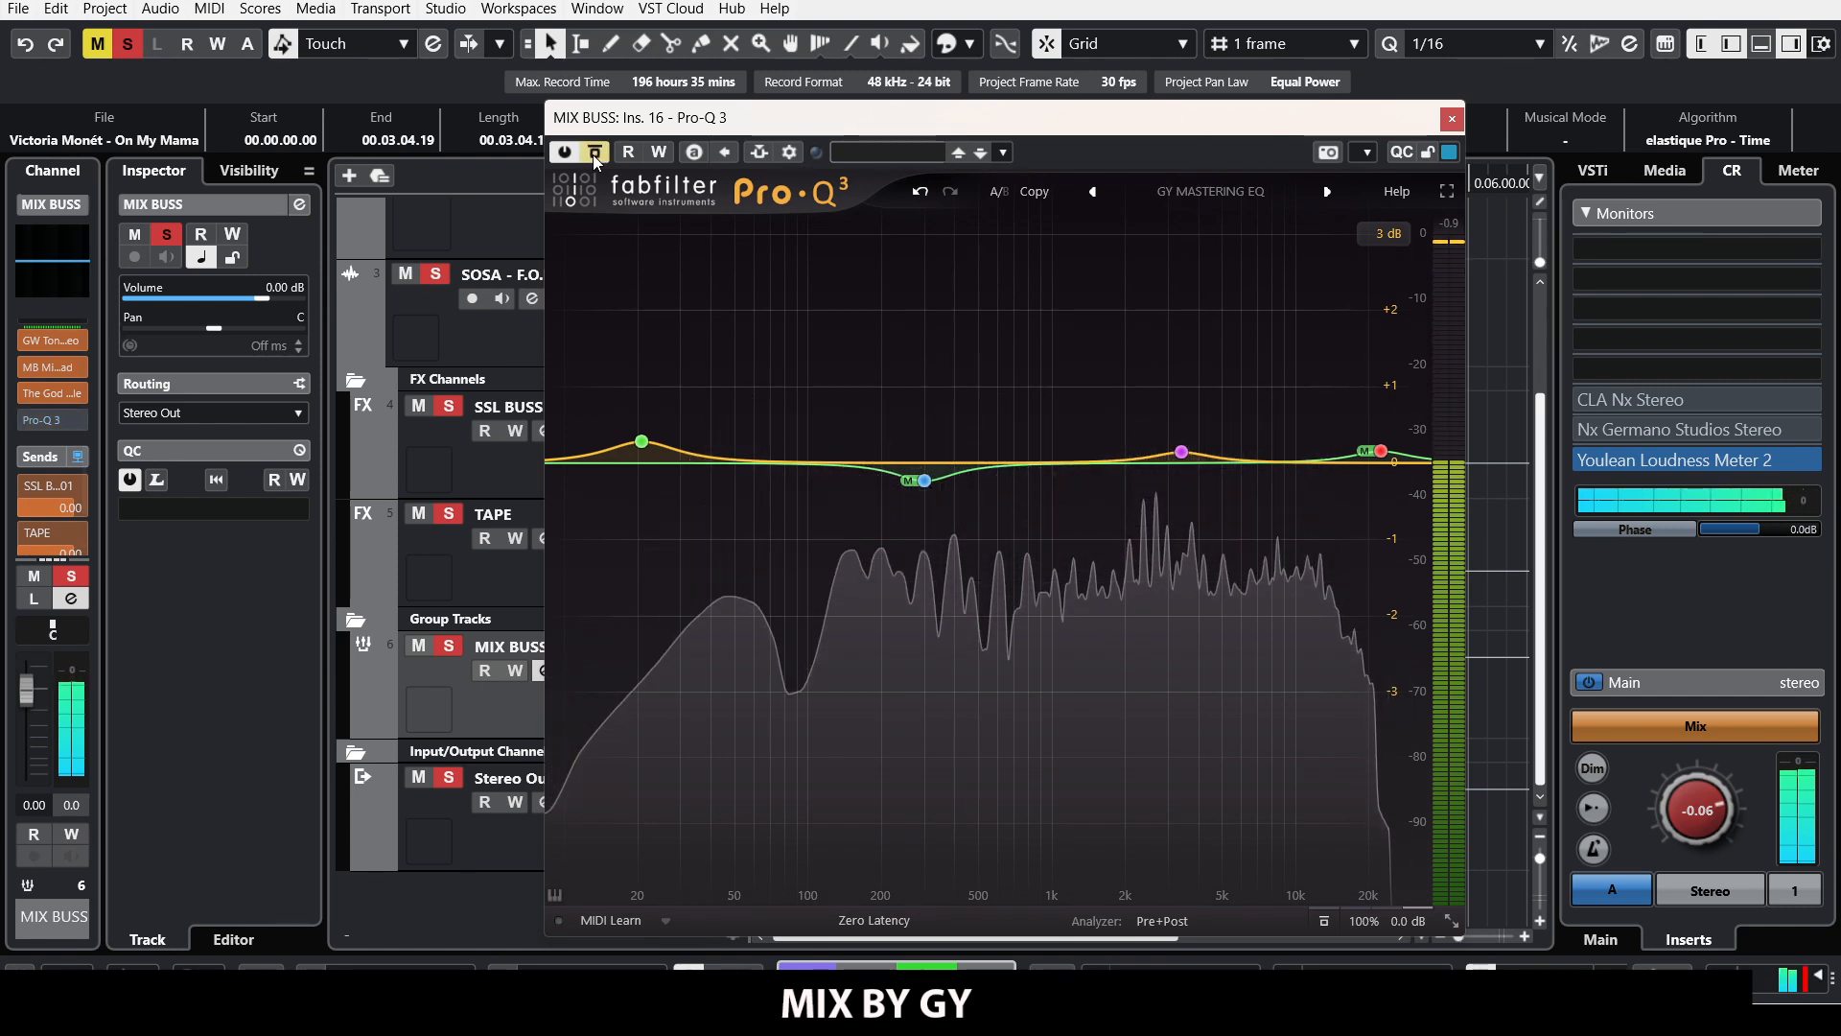
click(595, 154)
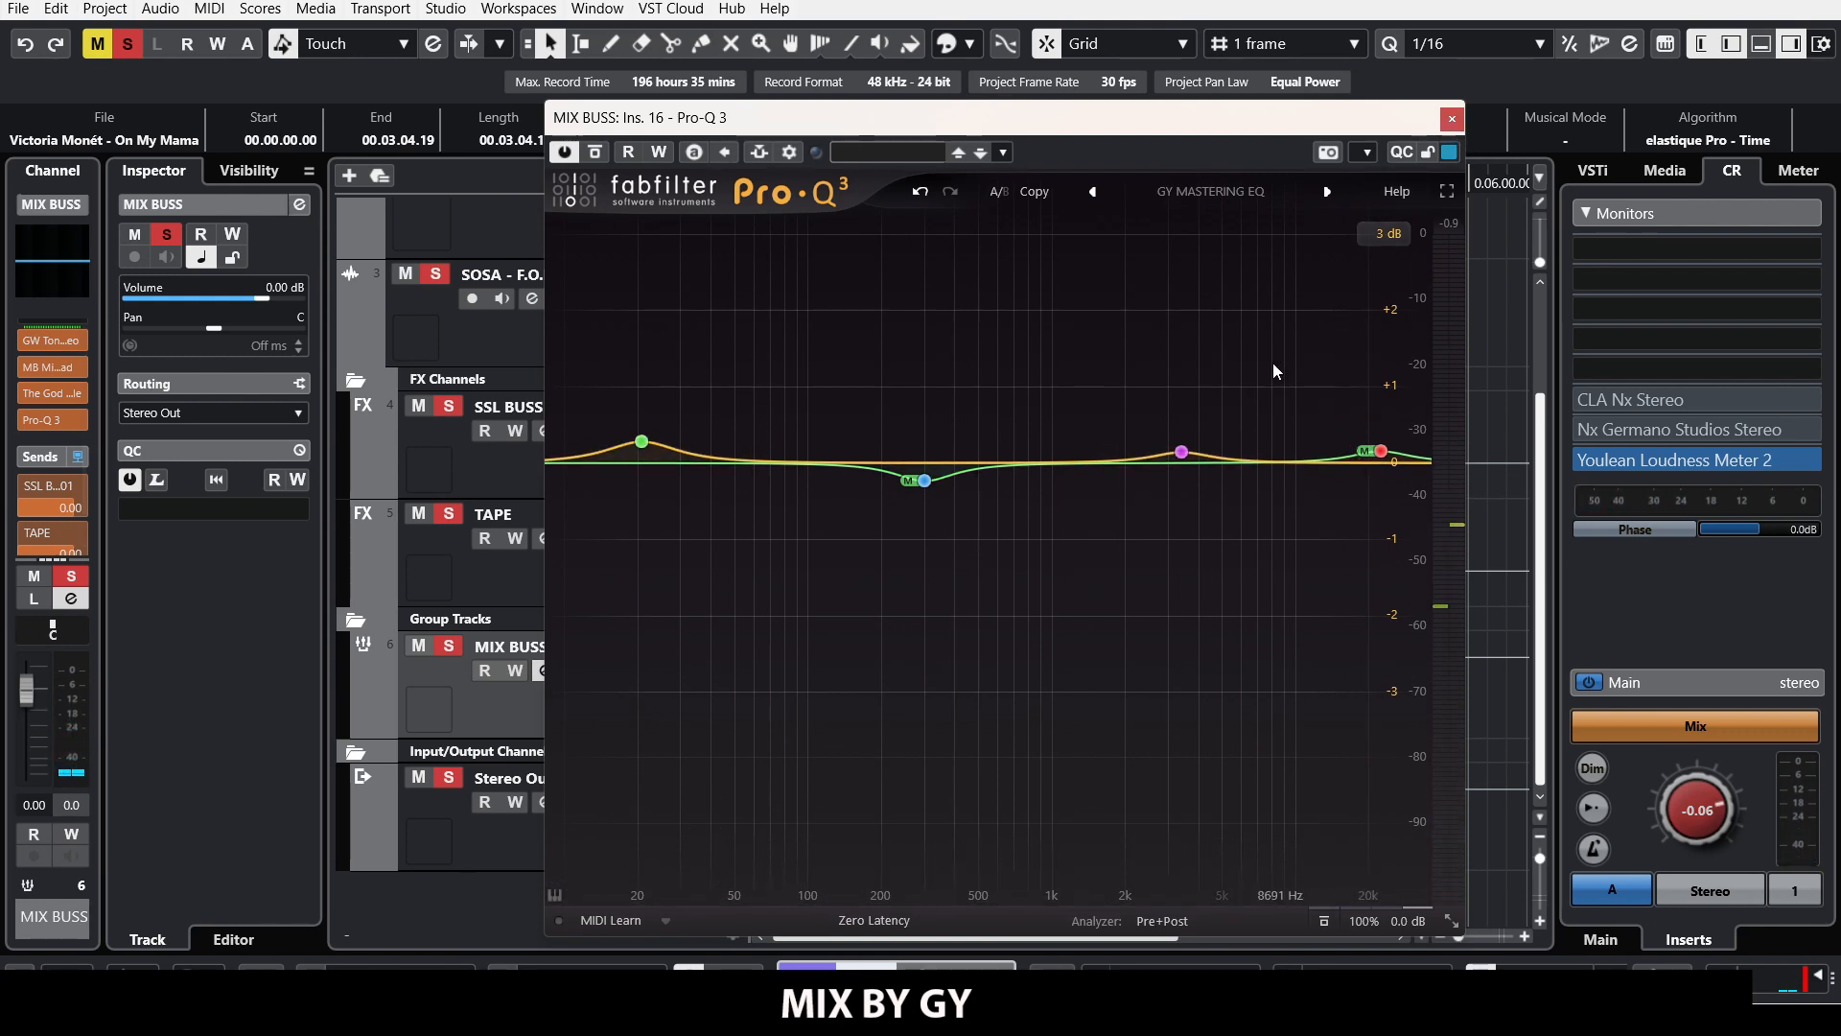
mouse_move(1218, 393)
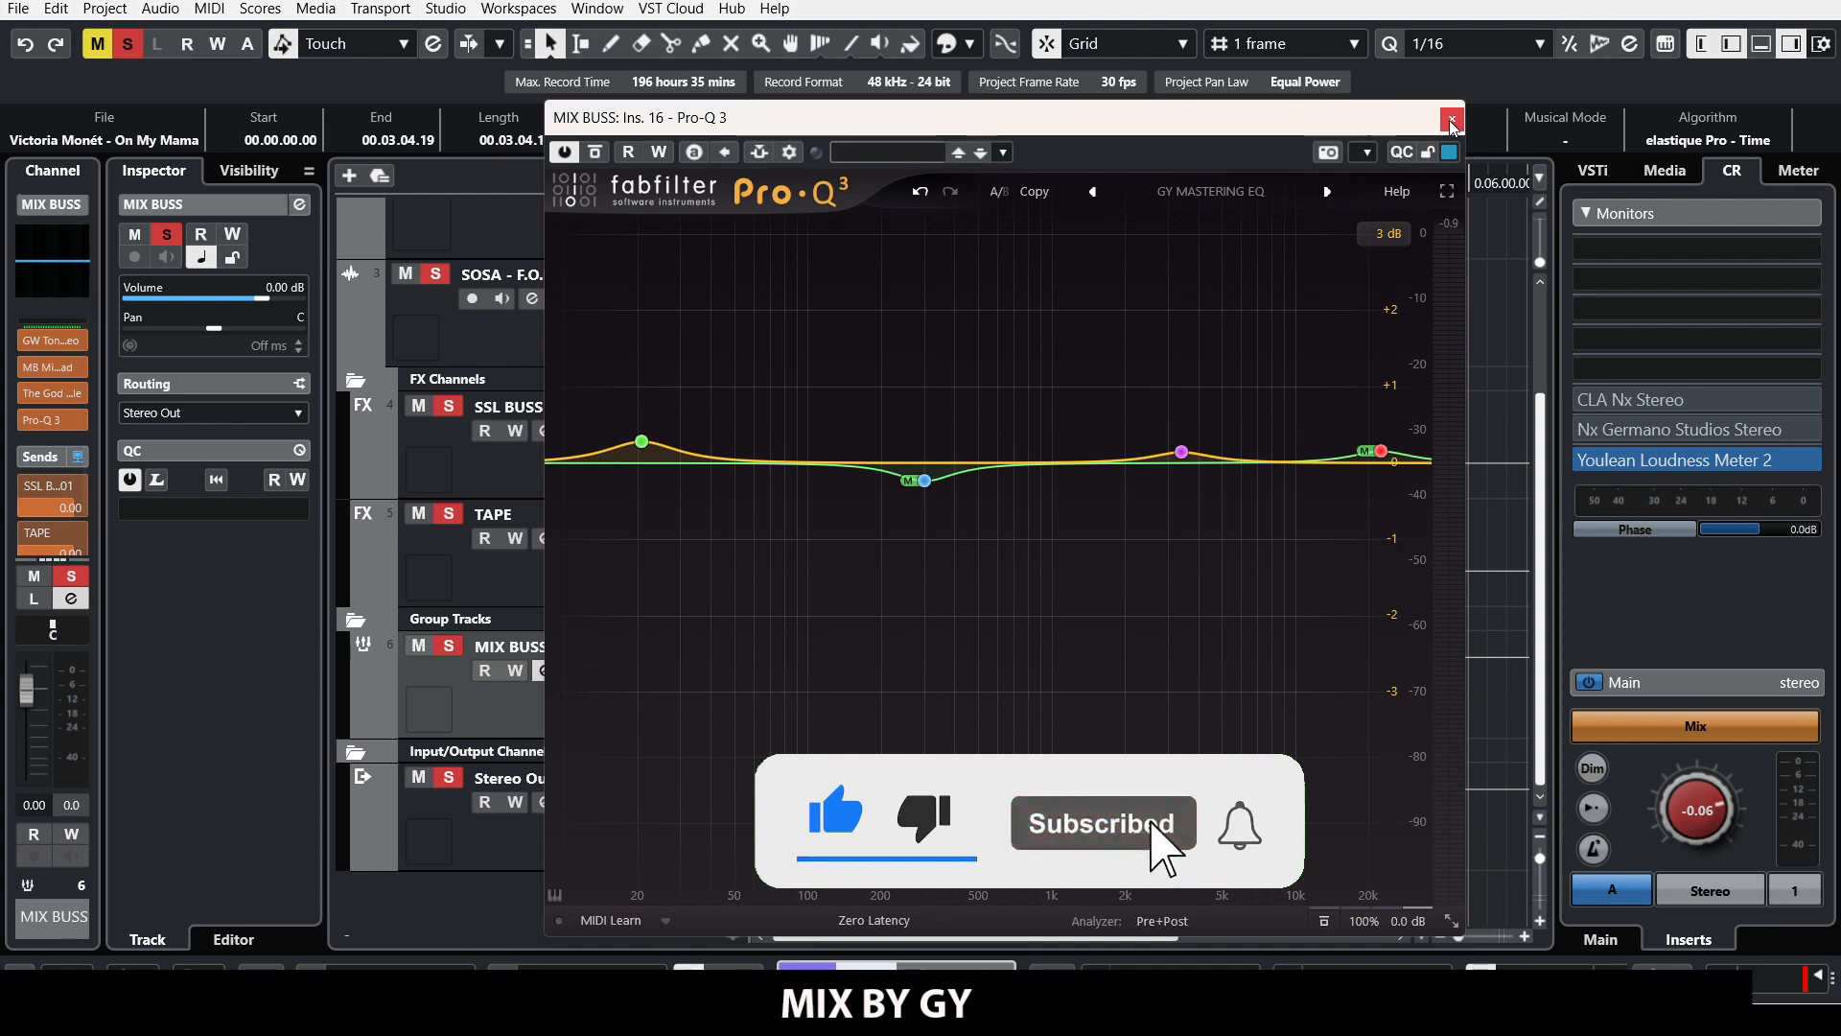
click(1452, 117)
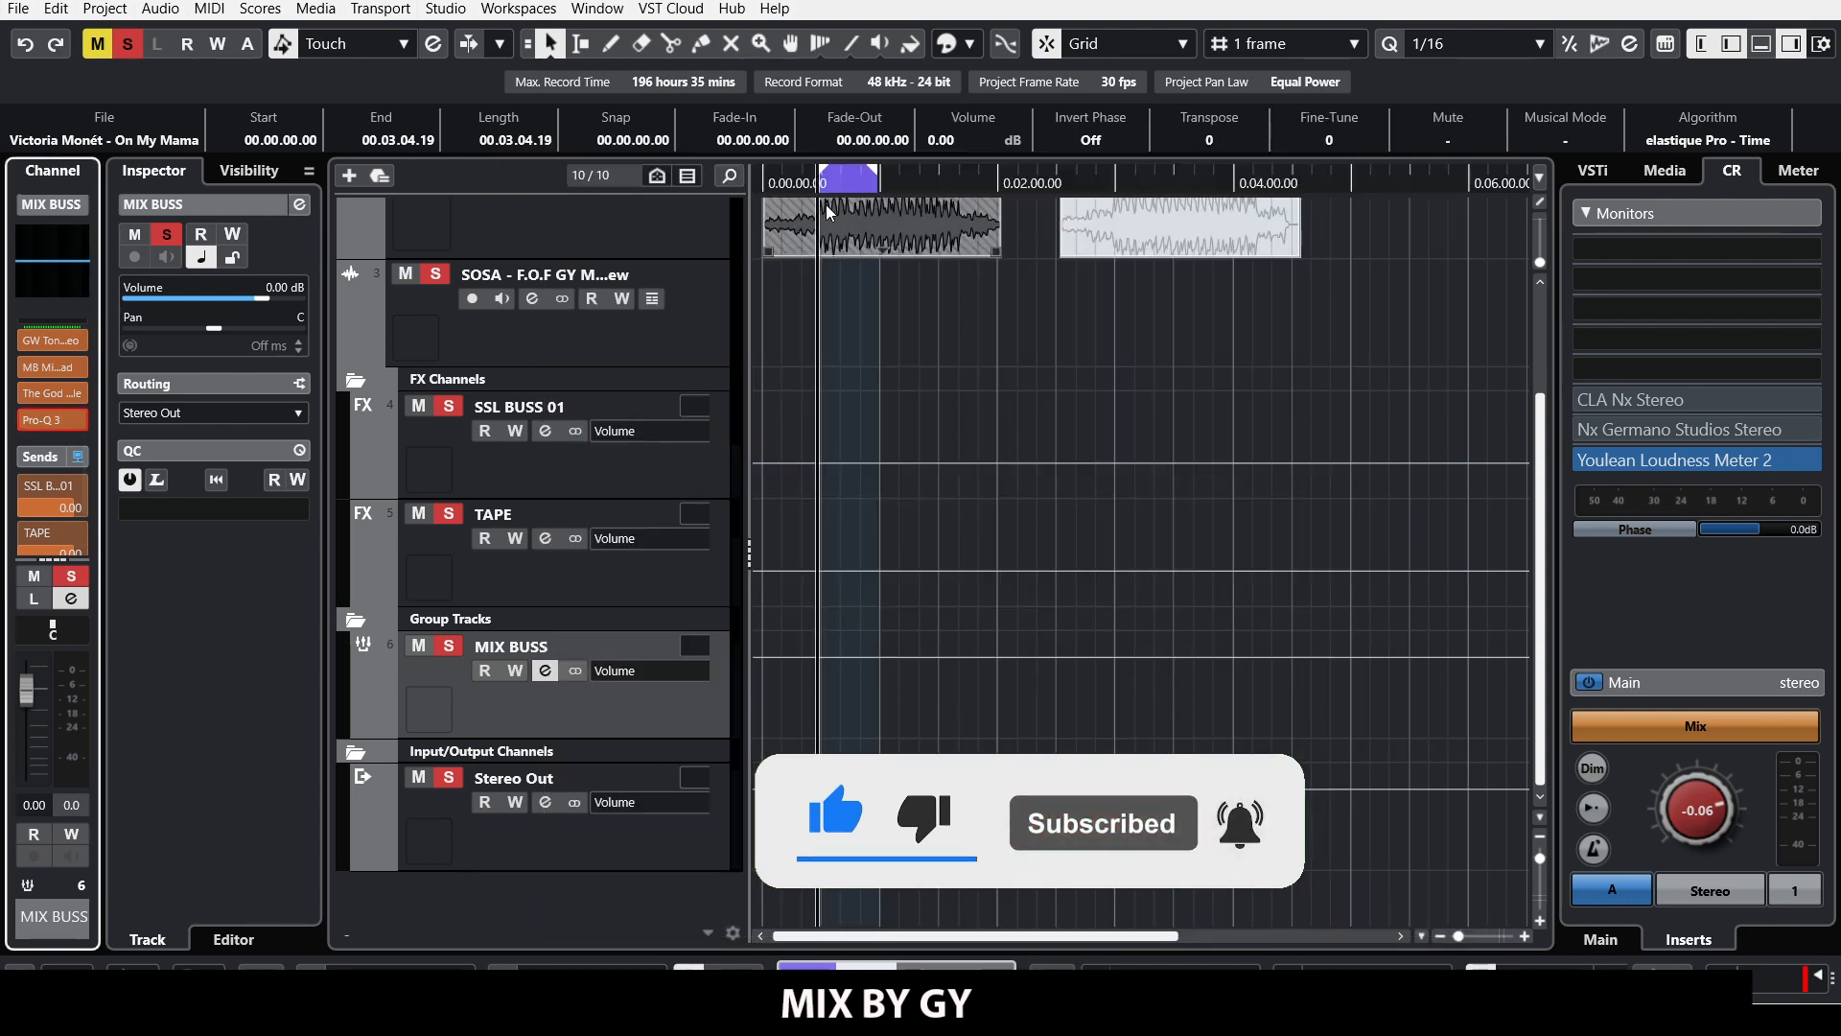
Step: Play the SOSA premaster loop through the complete MIX BUSS chain with all plug-in editors closed
scroll(830, 239, up, 3)
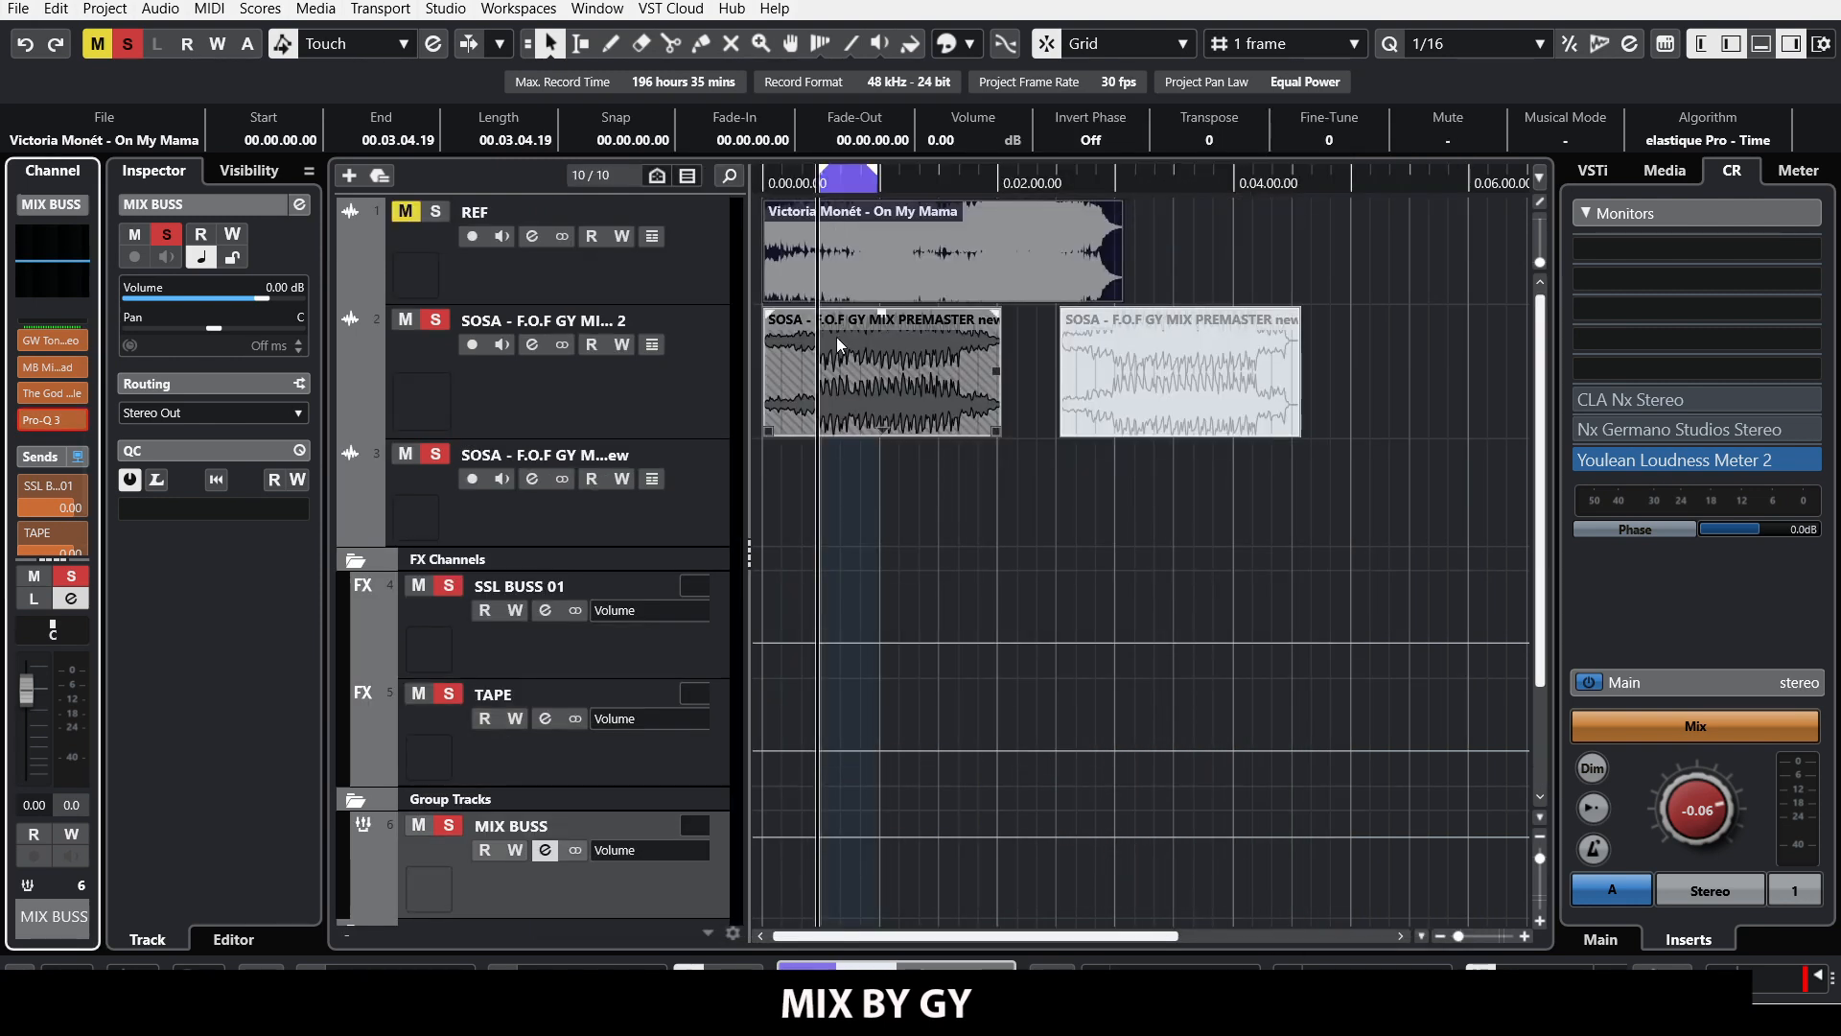
key(space)
click(876, 402)
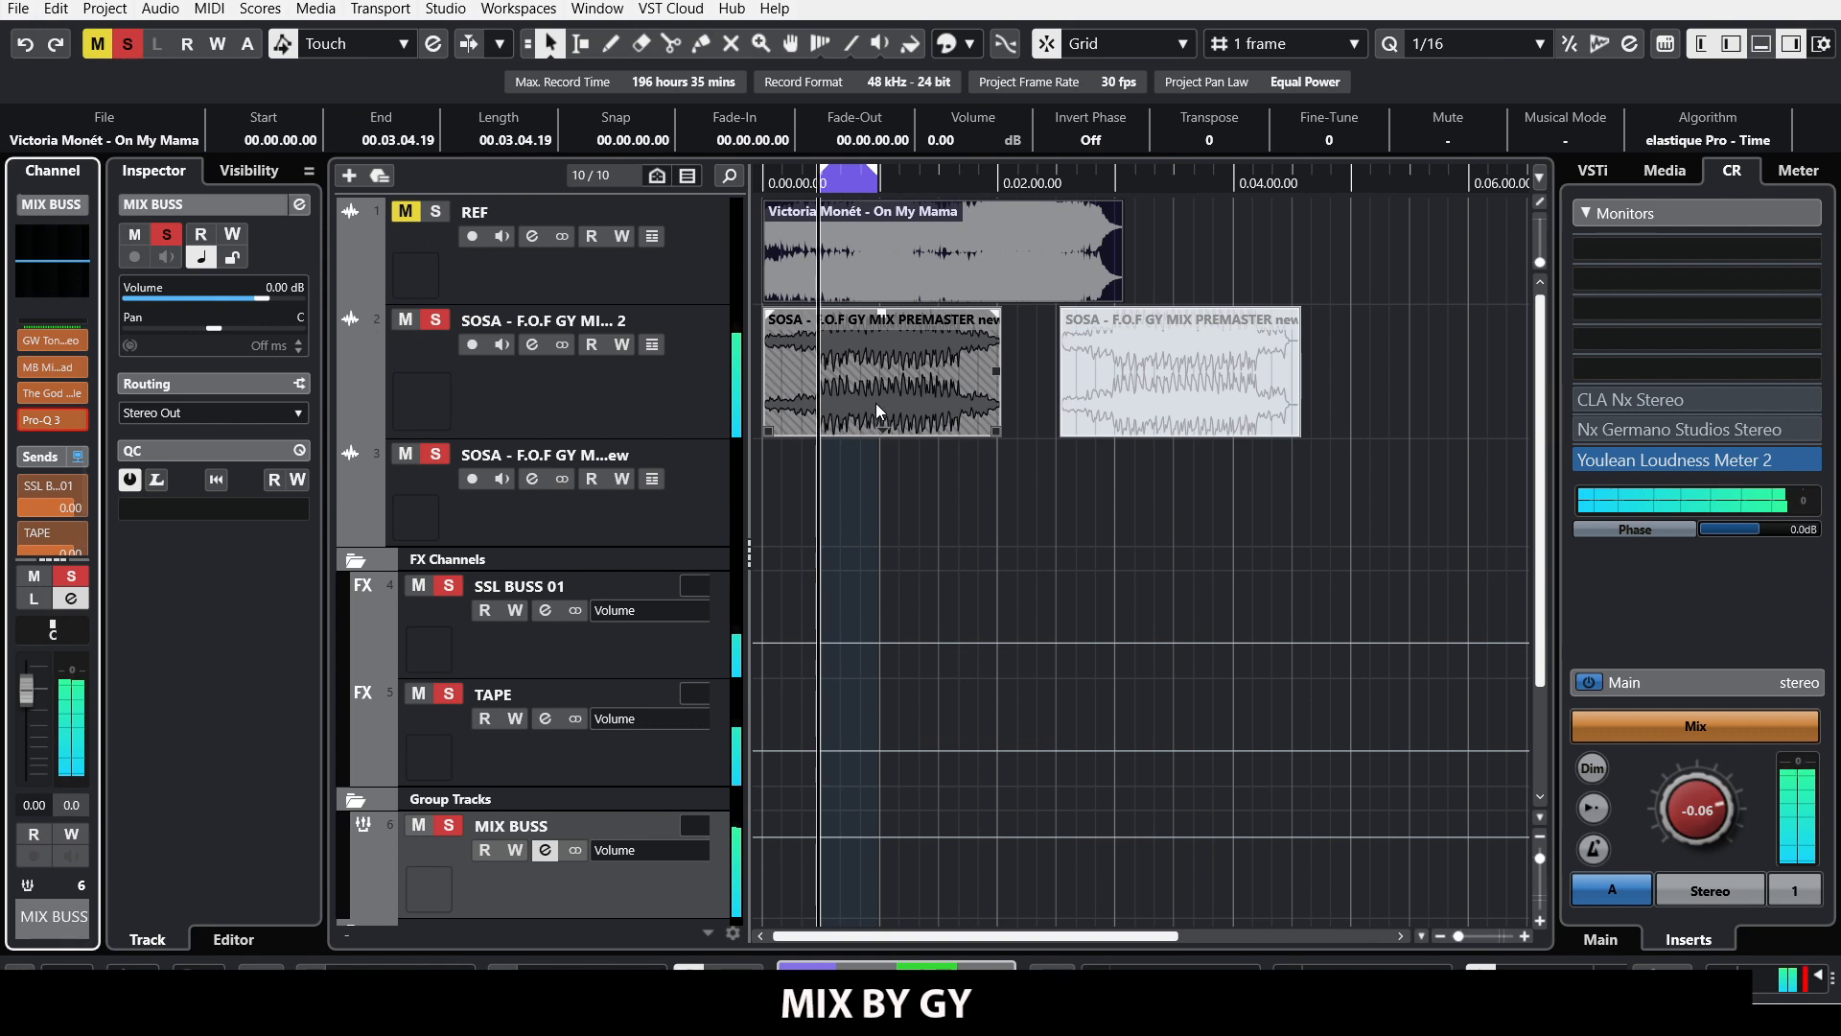